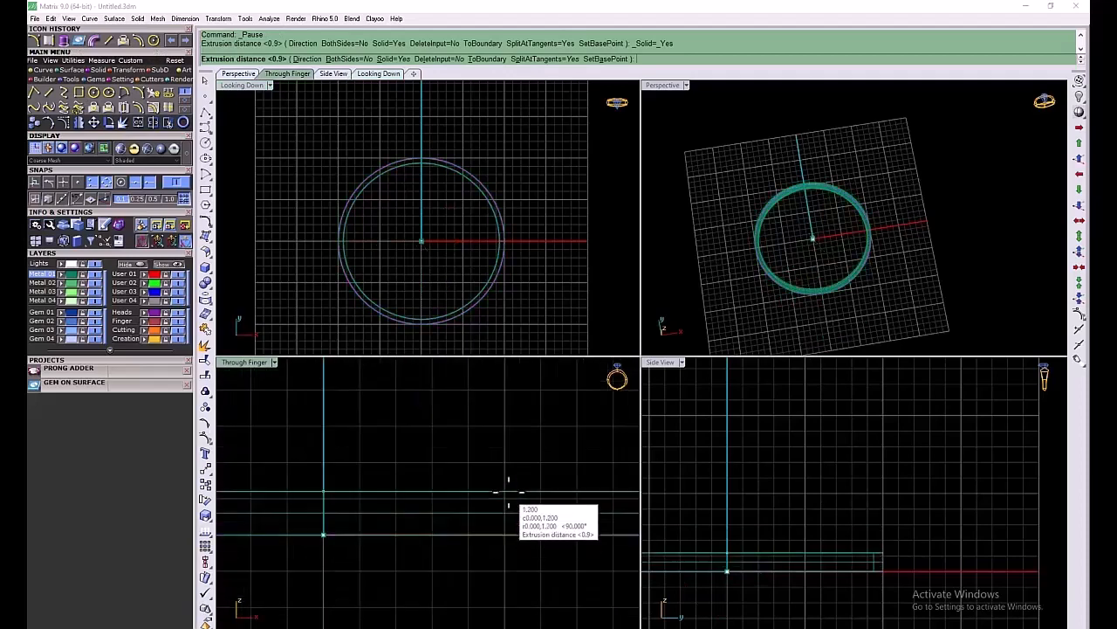
# Extrude the ring between the two concentric circles upward by about 1 mm as a solid
pyautogui.click(508, 498)
# Duplicate the outer edge of the ring solid's upper face as a separate curve
pyautogui.click(129, 70)
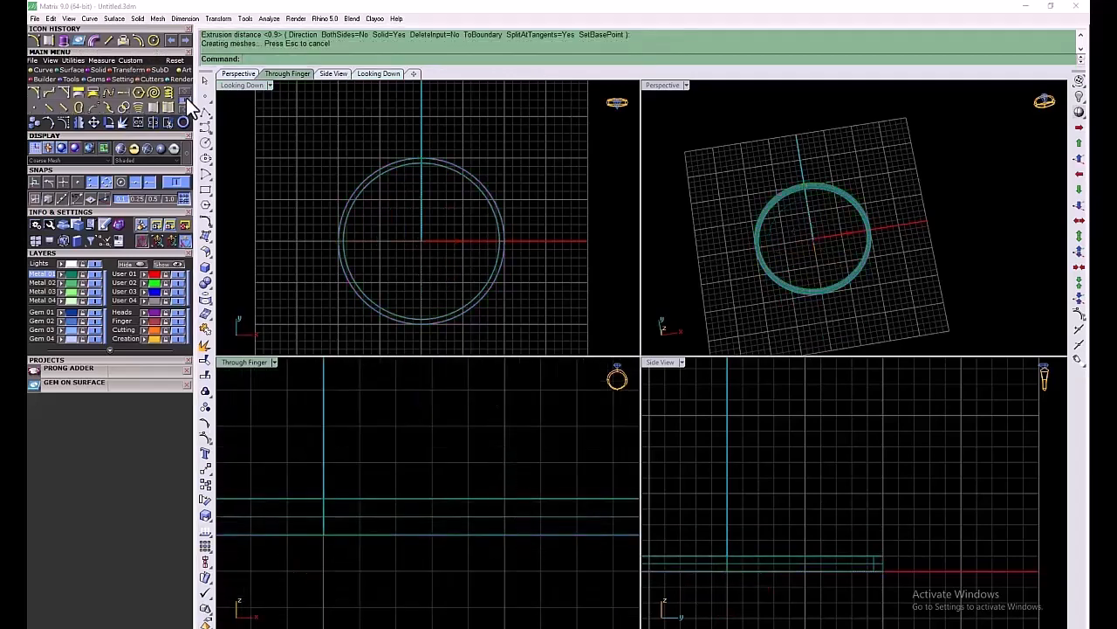
pyautogui.click(158, 120)
pyautogui.click(539, 497)
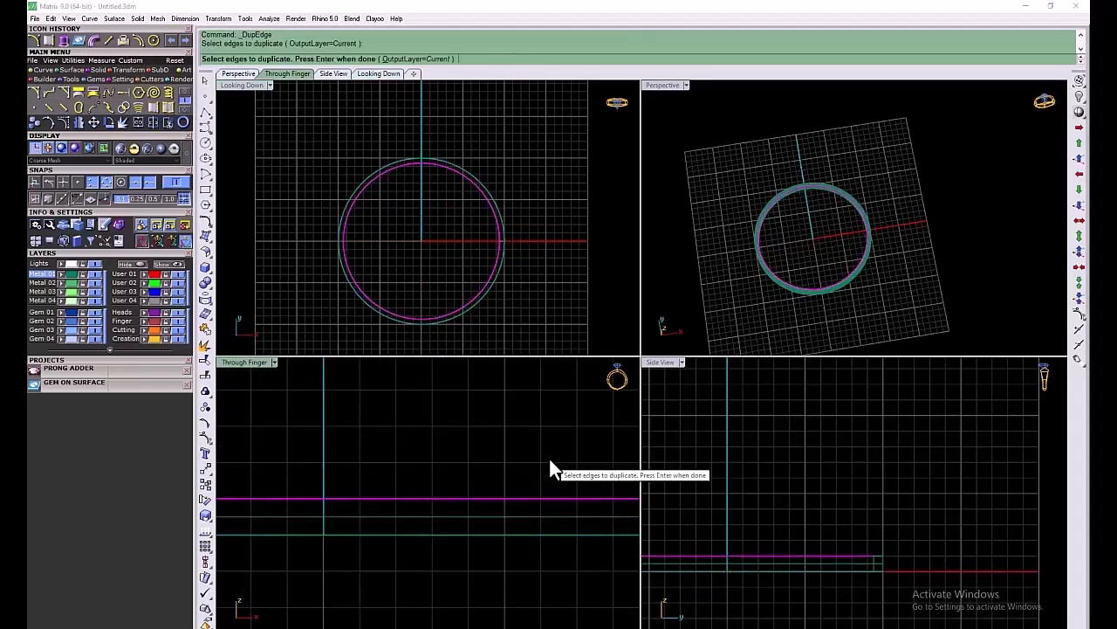
pyautogui.press('Escape')
pyautogui.press('Return')
pyautogui.click(491, 194)
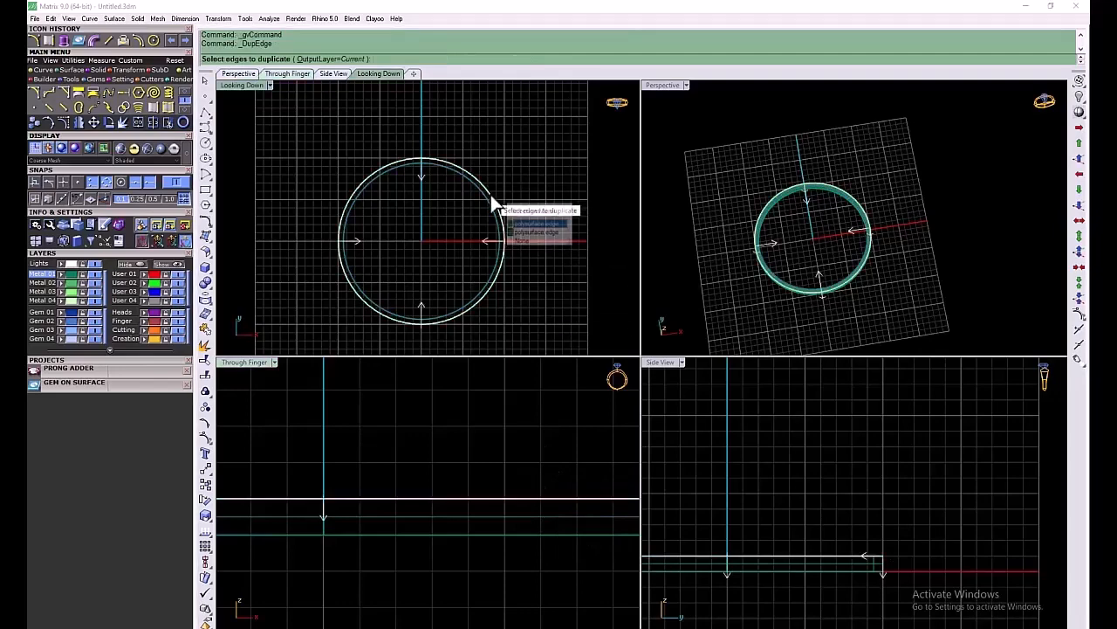
pyautogui.click(535, 224)
pyautogui.press('Return')
# Assign the duplicated circle to the Creation layer and hide the two original circles and the ring solid
pyautogui.click(145, 330)
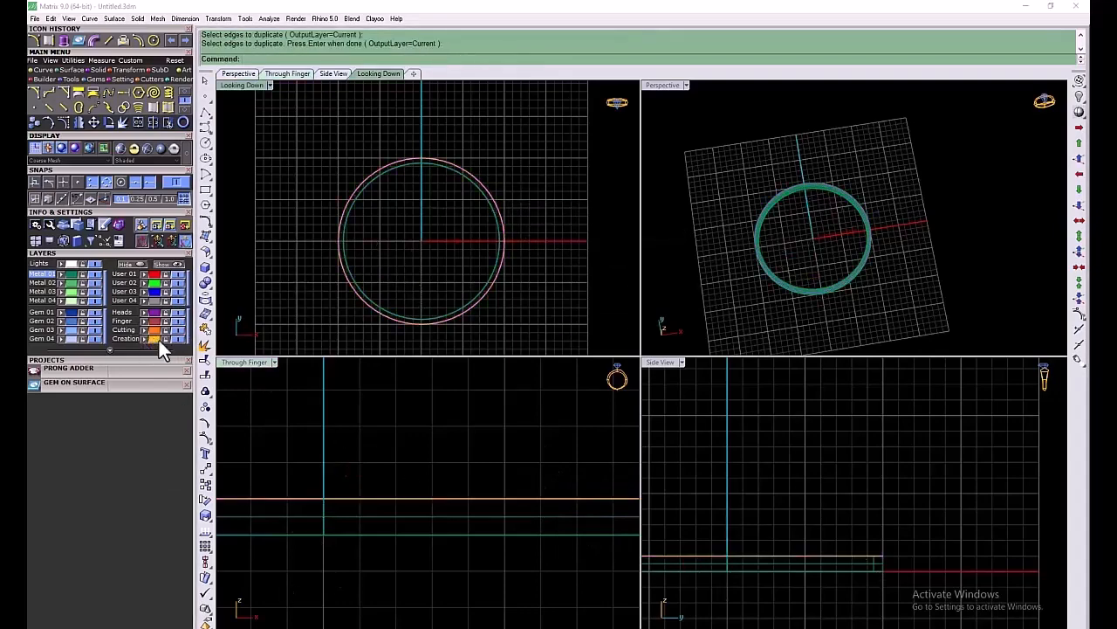
pyautogui.click(75, 278)
pyautogui.press('Delete')
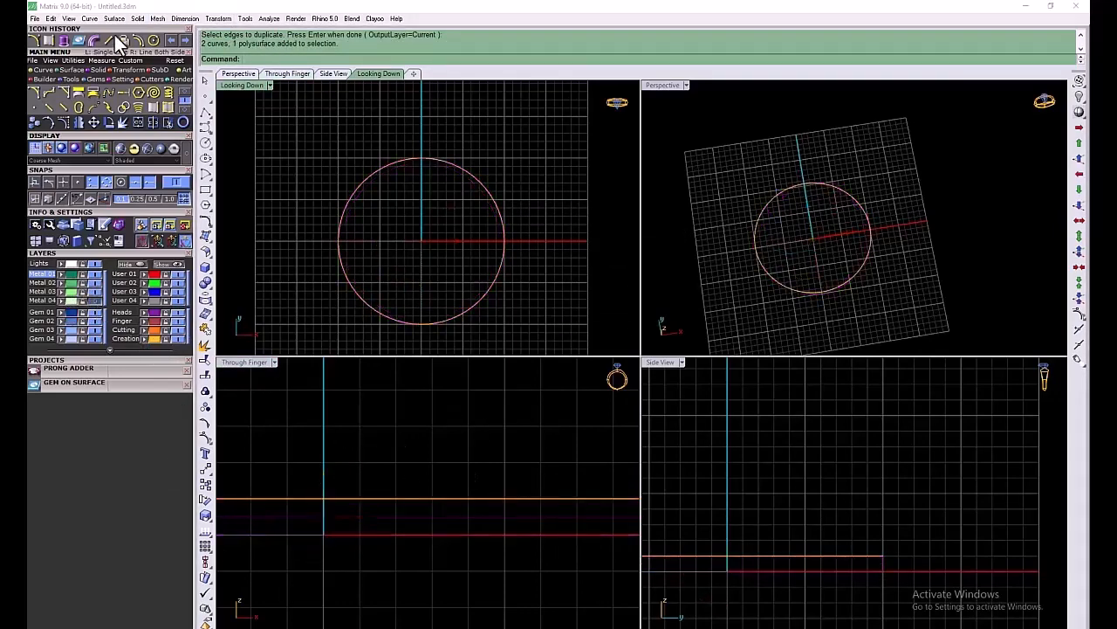
# Draw a shallow start-end-direction arc across the circle along the X axis, bulging upward in the Through Finger view
pyautogui.click(139, 88)
pyautogui.click(339, 240)
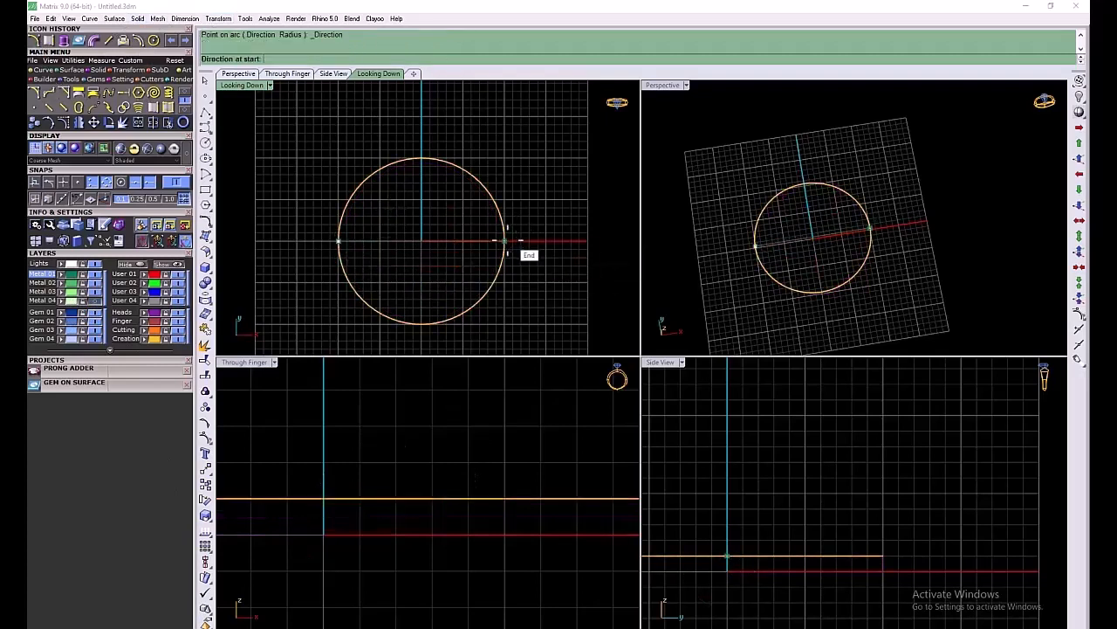
pyautogui.click(504, 240)
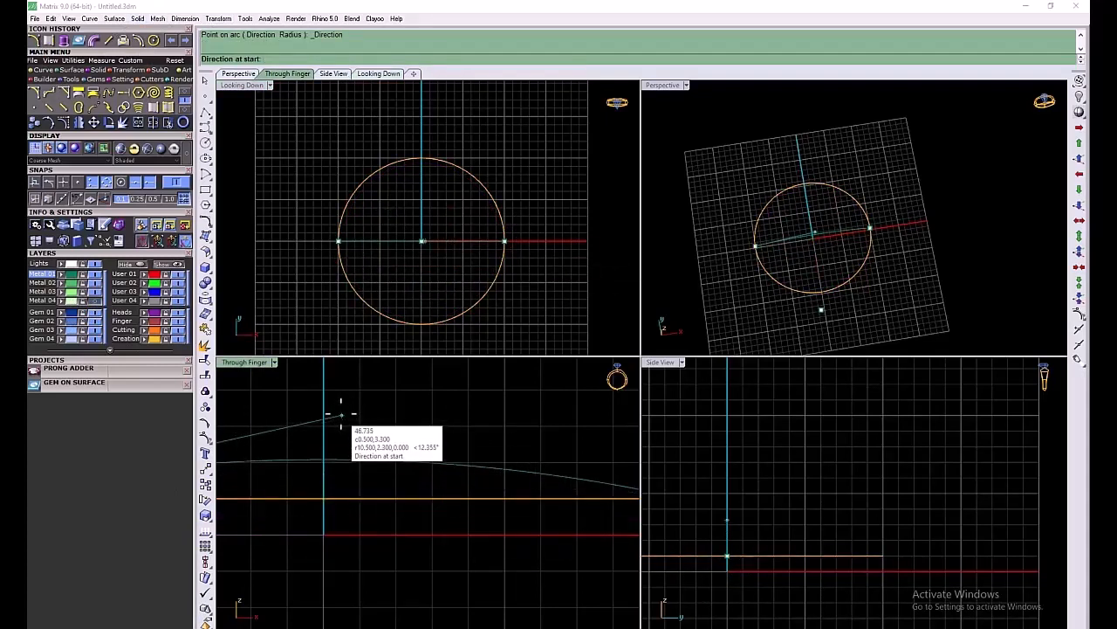
pyautogui.click(341, 412)
# Draw a second shallow arc between the circle's two Y-axis quadrant points, bulging upward in the Side View
pyautogui.rightClick(545, 454)
pyautogui.click(422, 158)
pyautogui.click(417, 347)
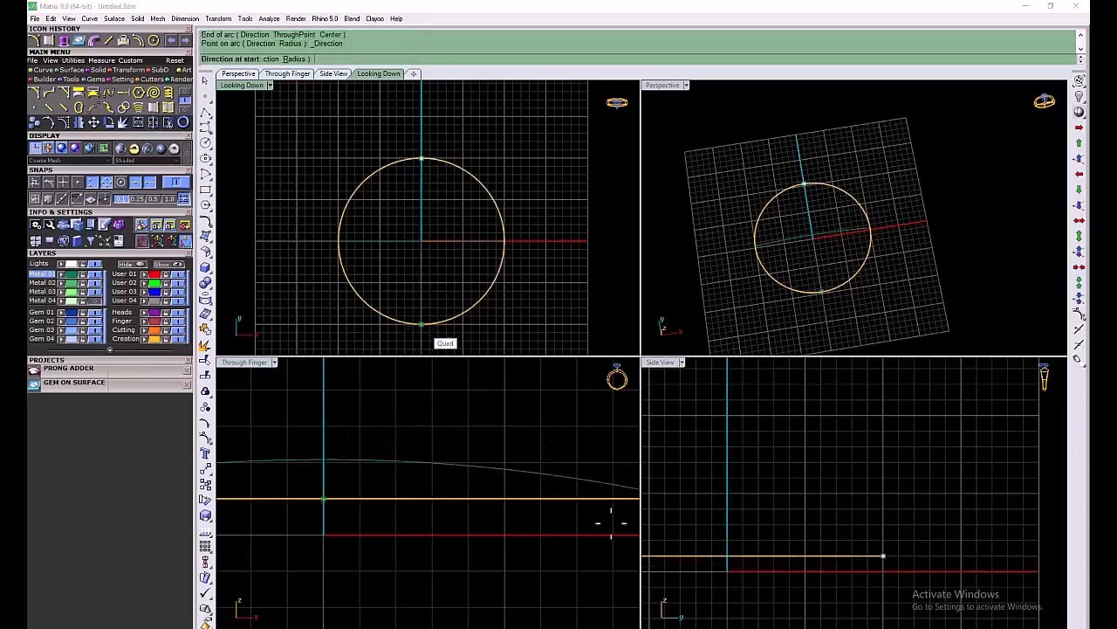
pyautogui.click(788, 532)
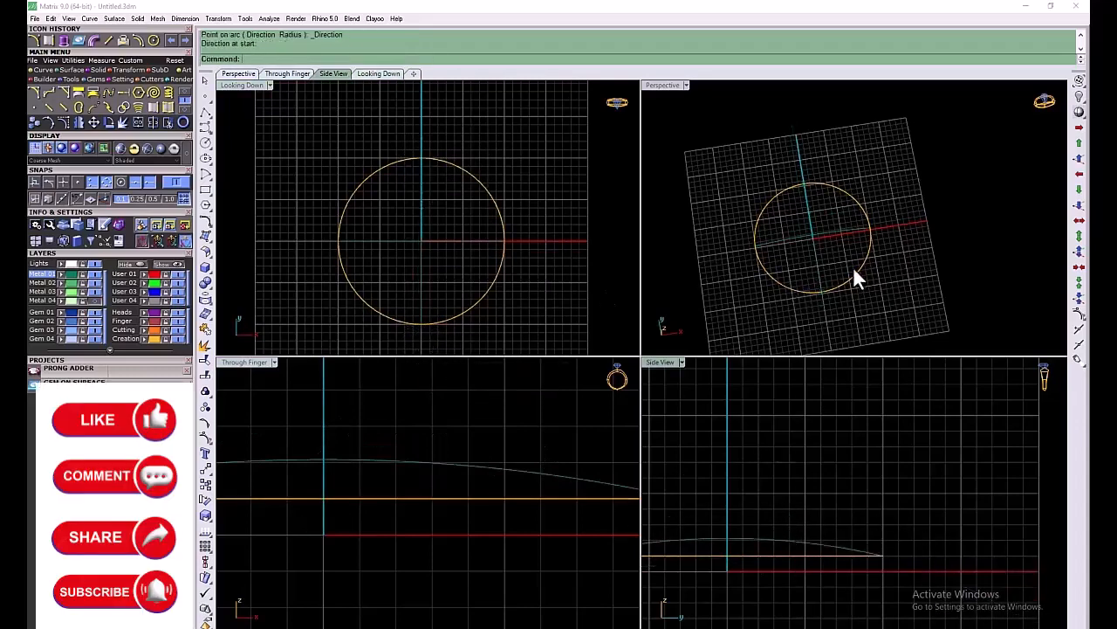
# Select both shallow arcs and hide them, leaving the circle shown
pyautogui.moveTo(855, 271); pyautogui.dragTo(873, 201, button='right')
pyautogui.moveTo(399, 424); pyautogui.dragTo(280, 481)
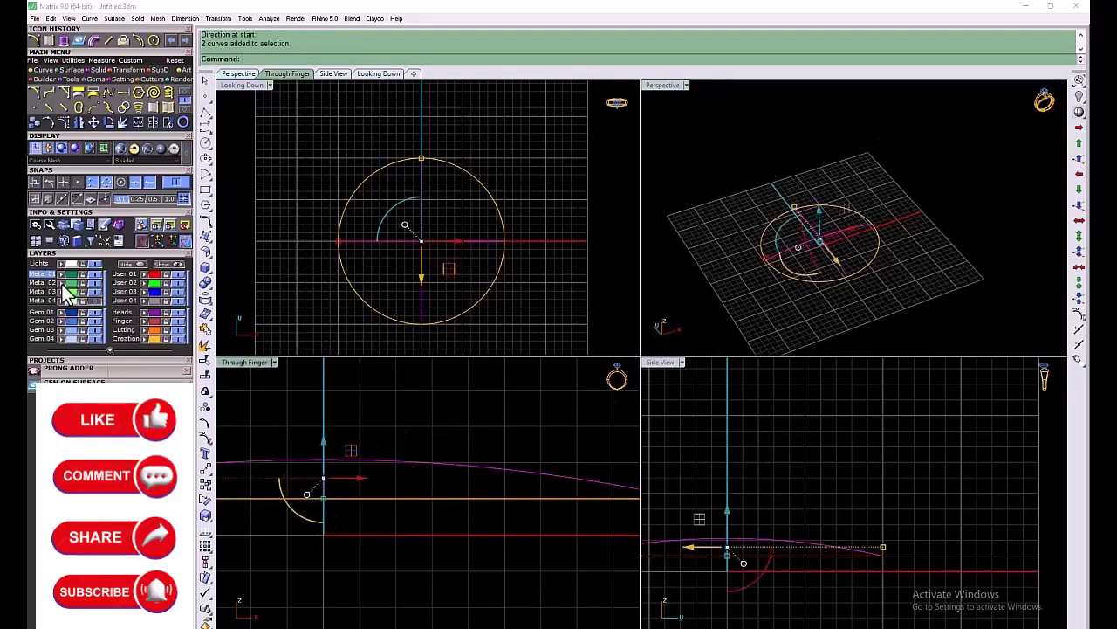
pyautogui.press('Delete')
# Draw a taller arc between the circle's two Y-axis quadrant points, bulging steeply upward in the Side View
pyautogui.click(57, 110)
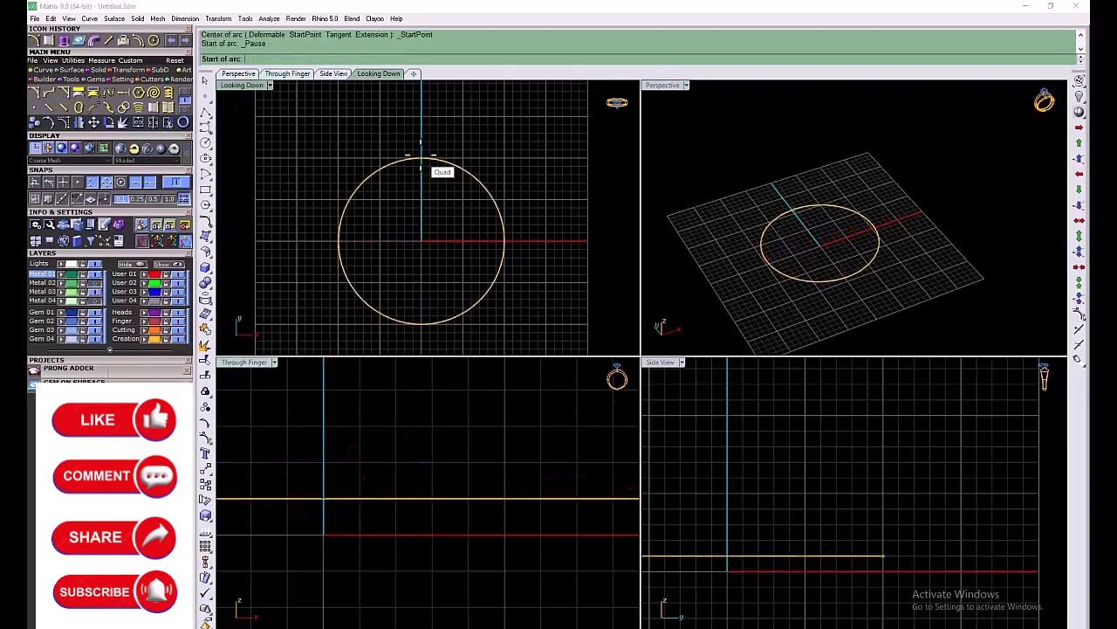
pyautogui.click(422, 160)
pyautogui.click(422, 324)
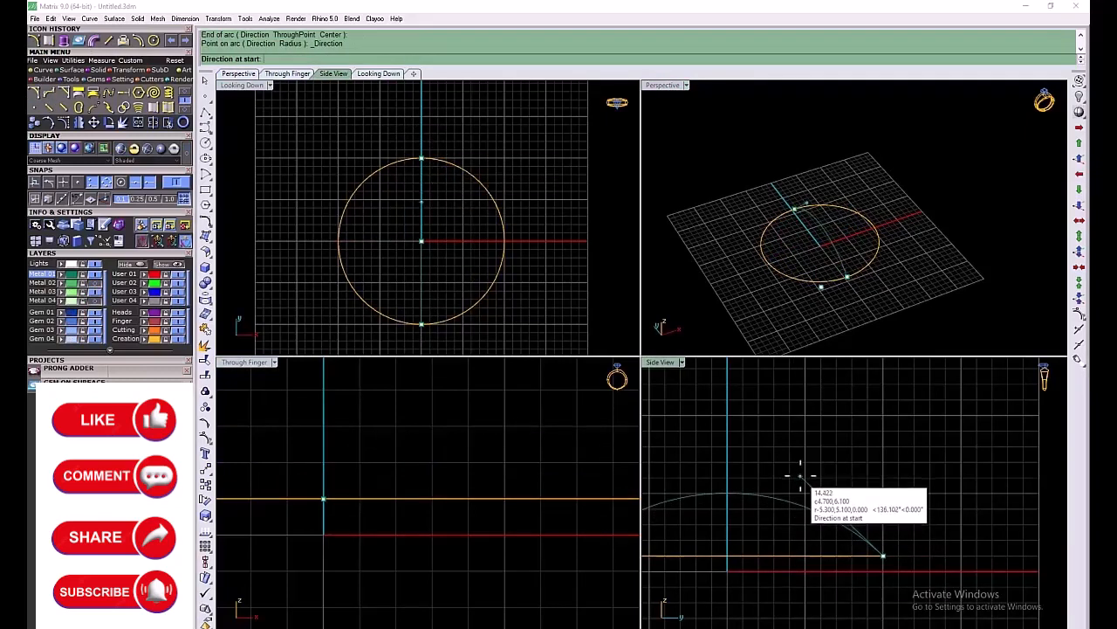
pyautogui.click(798, 472)
# Draw a matching tall arc between the circle's X-axis quadrant points, reaching the same height in the Through Finger view
pyautogui.press('Return')
pyautogui.click(338, 241)
pyautogui.click(506, 241)
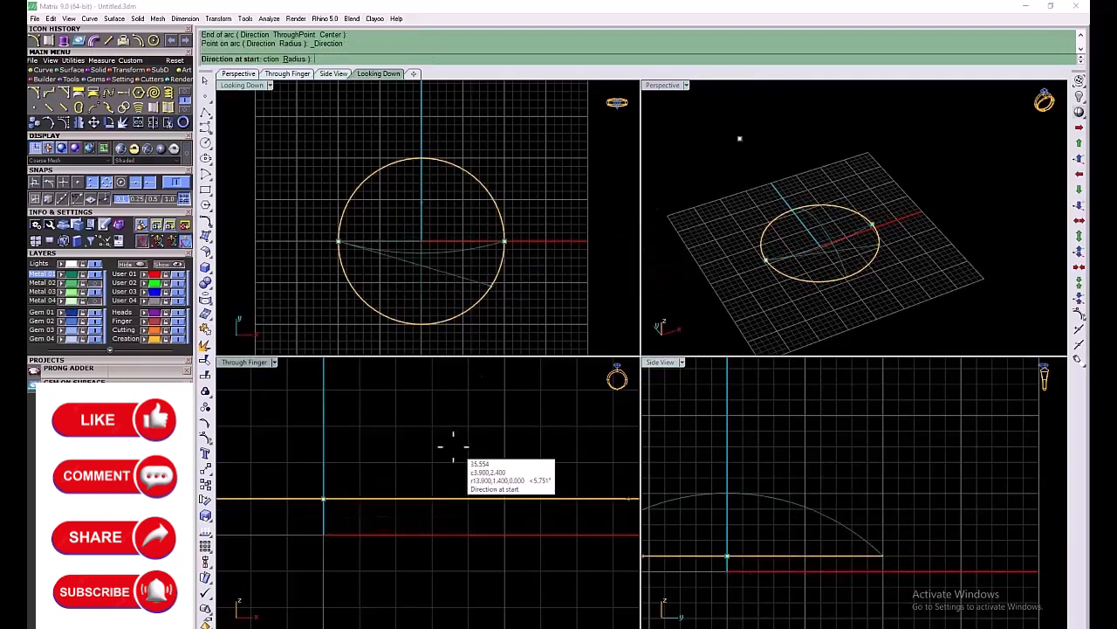
pyautogui.scroll(-2, 320, 410)
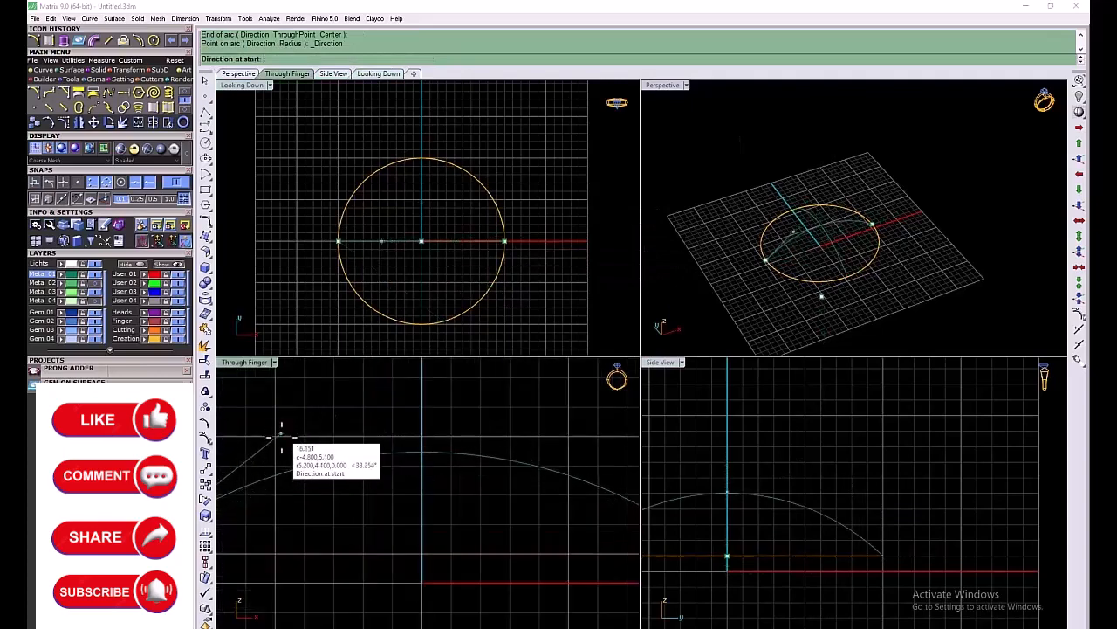
pyautogui.click(286, 404)
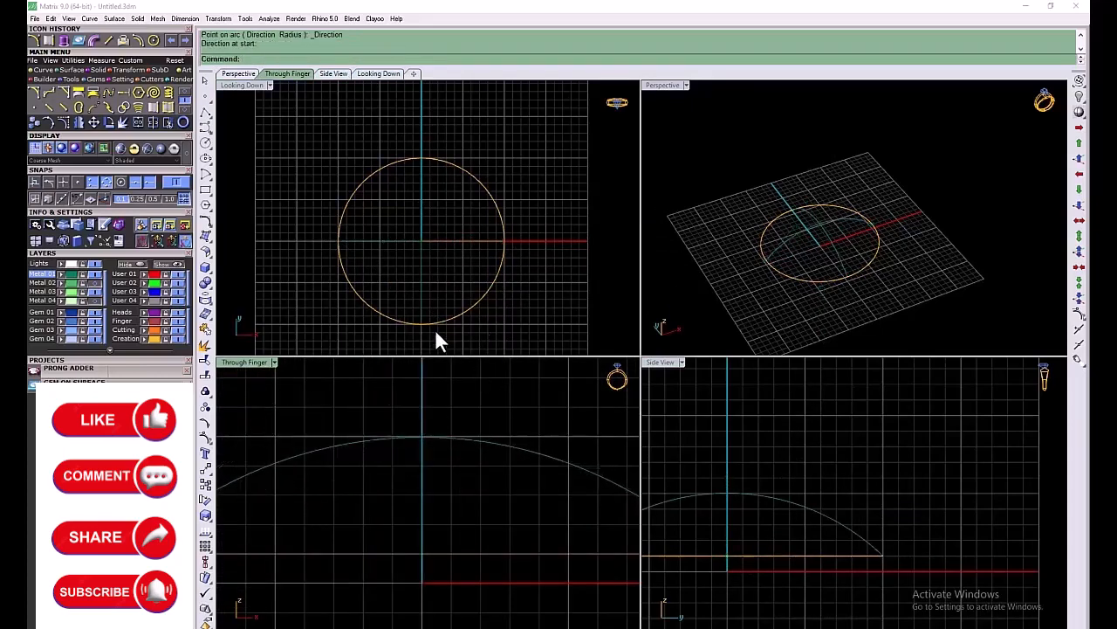
# Split the circle with points at its two Y-axis quadrants into two half circles
pyautogui.click(138, 123)
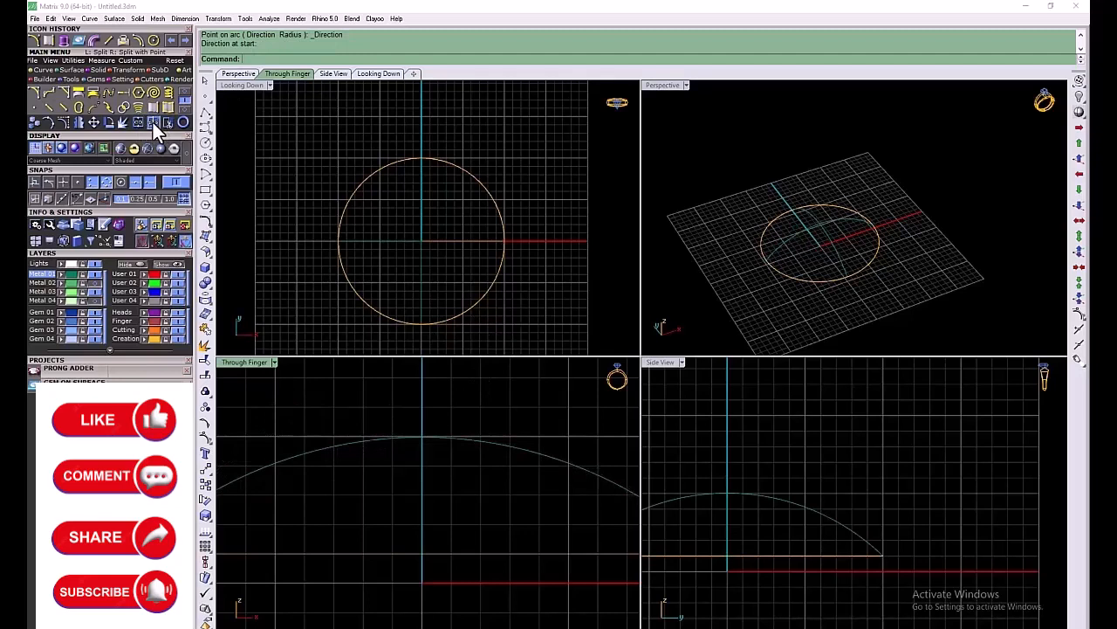
pyautogui.click(399, 162)
pyautogui.click(384, 59)
pyautogui.click(439, 171)
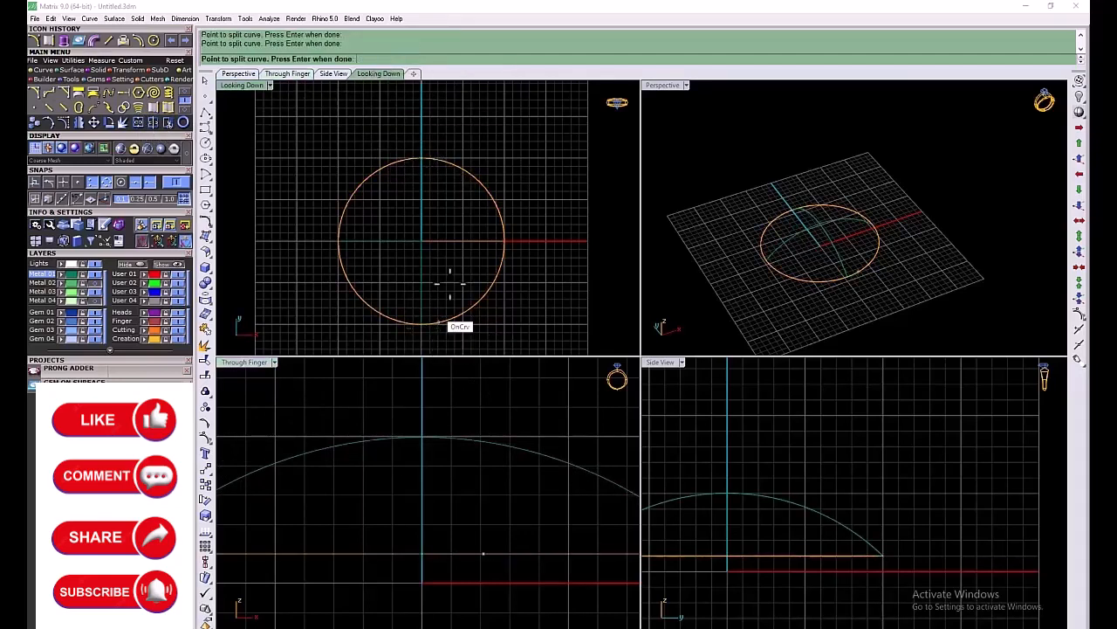
# Build a network surface from the two half circles and the two tall arcs
pyautogui.click(67, 70)
pyautogui.click(168, 92)
pyautogui.click(873, 262)
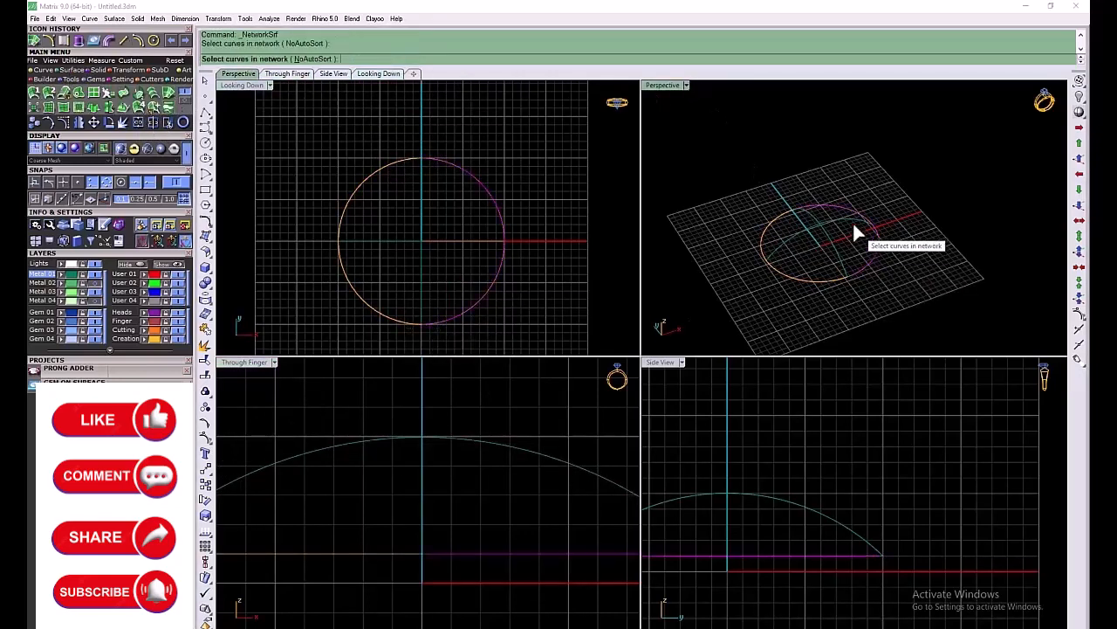
pyautogui.click(803, 278)
pyautogui.click(798, 238)
pyautogui.click(837, 251)
pyautogui.rightClick(826, 257)
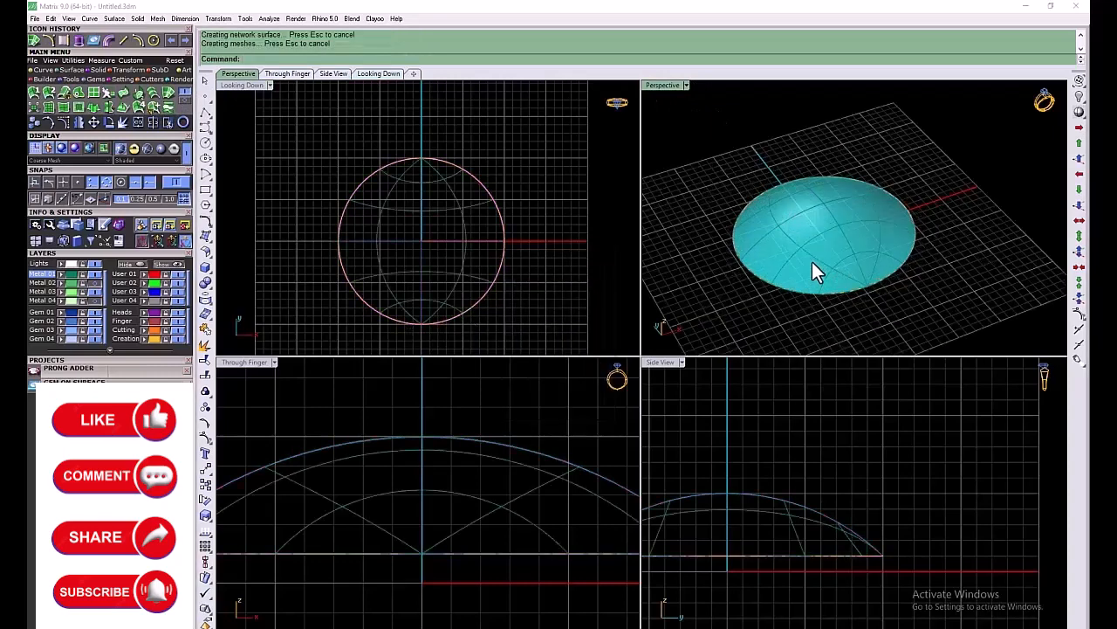
# Hide the tall dome surface and bring the two shallow arcs back into view
pyautogui.click(812, 264)
pyautogui.press('Delete')
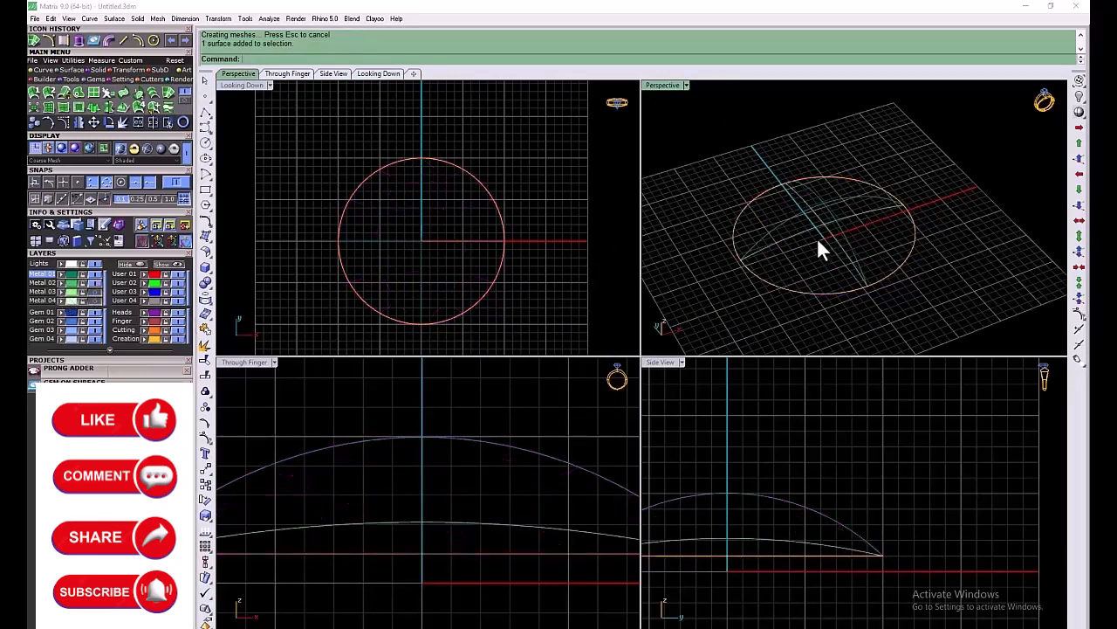
# Build a network surface from the two half circles and the two shallow arcs
pyautogui.rightClick(809, 289)
pyautogui.click(809, 292)
pyautogui.click(915, 227)
pyautogui.click(866, 212)
pyautogui.click(835, 238)
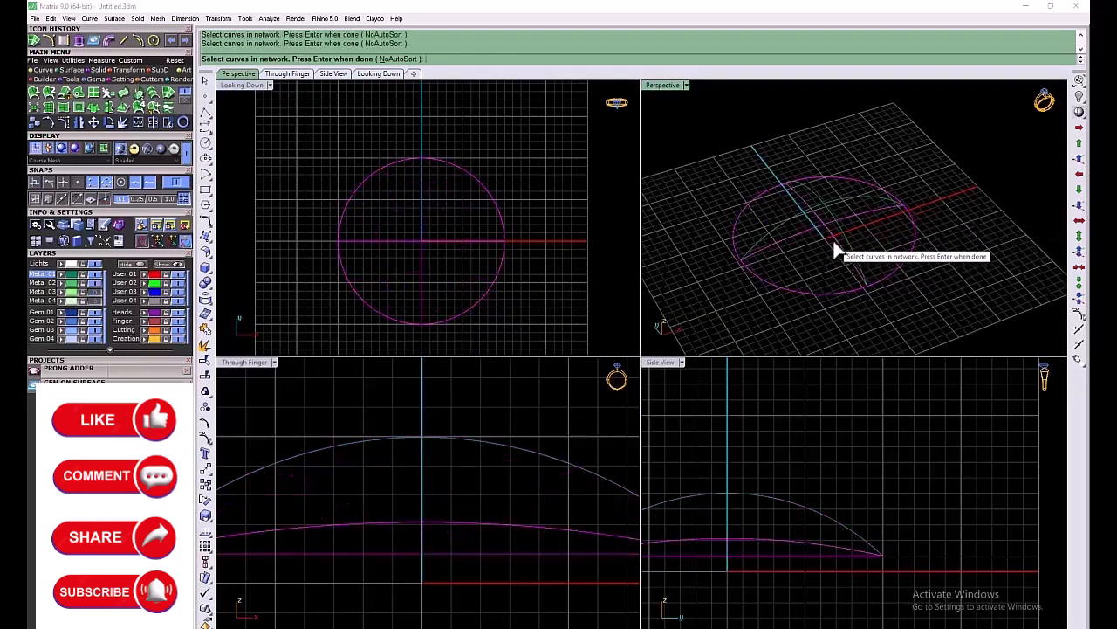
pyautogui.rightClick(835, 240)
# Delete the two tall arcs above the shallow dome surface
pyautogui.scroll(-6, 381, 512)
pyautogui.moveTo(424, 454); pyautogui.dragTo(332, 481)
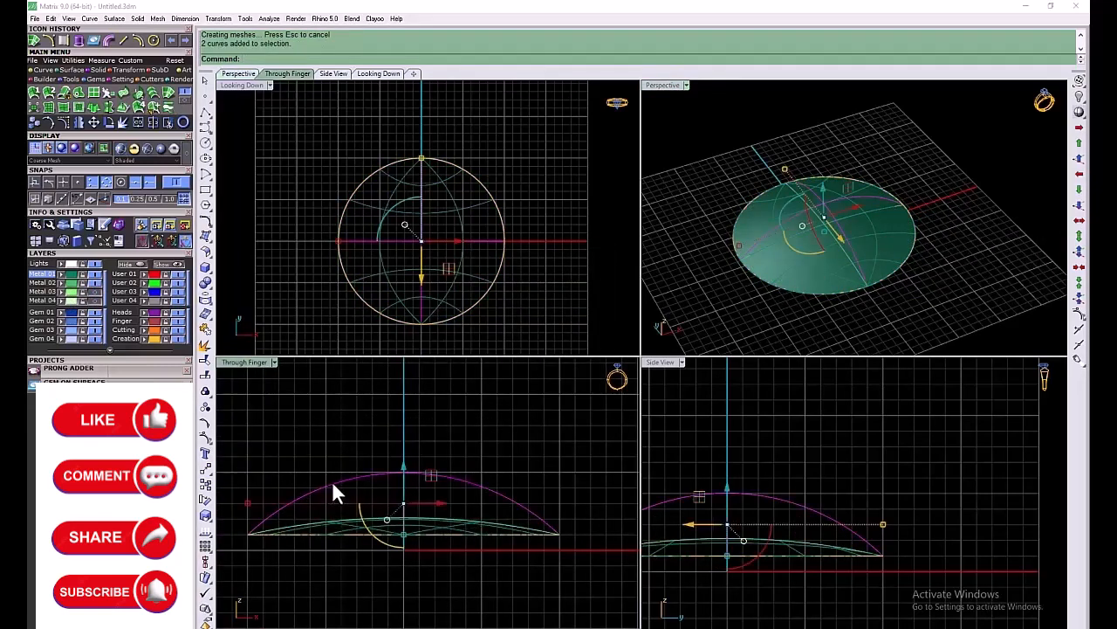
pyautogui.press('Delete')
pyautogui.moveTo(990, 256); pyautogui.dragTo(952, 262, button='right')
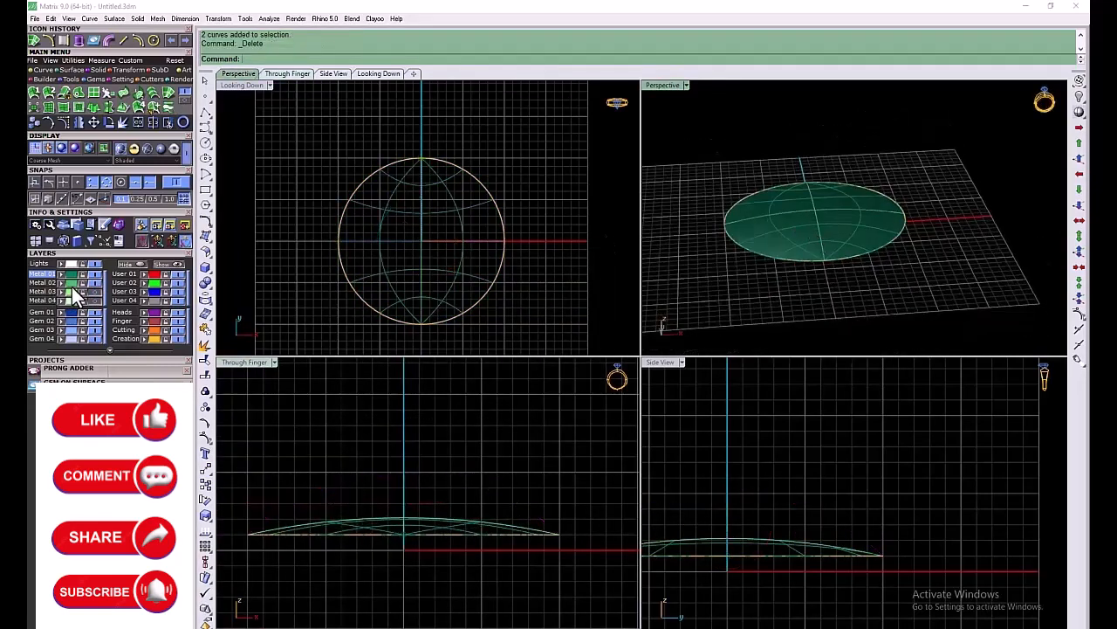
pyautogui.click(73, 287)
pyautogui.press('Delete')
# Maximize the Looking Down view and hide the dome surface so only the circle stays shown
pyautogui.scroll(4, 397, 215)
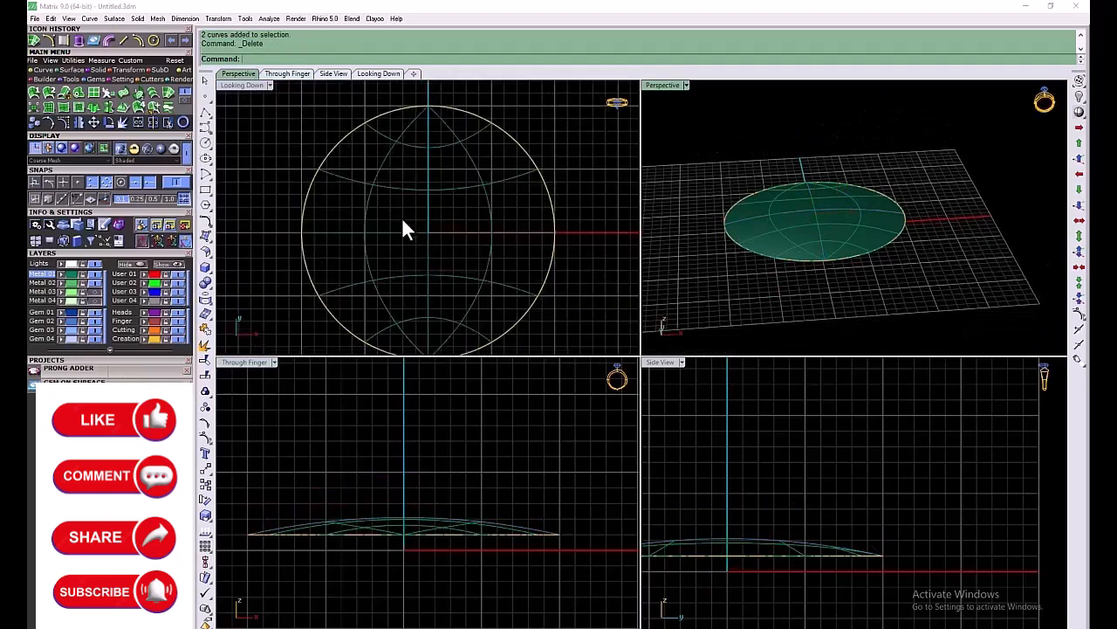
pyautogui.click(415, 214)
pyautogui.click(539, 188)
pyautogui.doubleClick(246, 84)
pyautogui.scroll(-4, 489, 262)
pyautogui.click(70, 306)
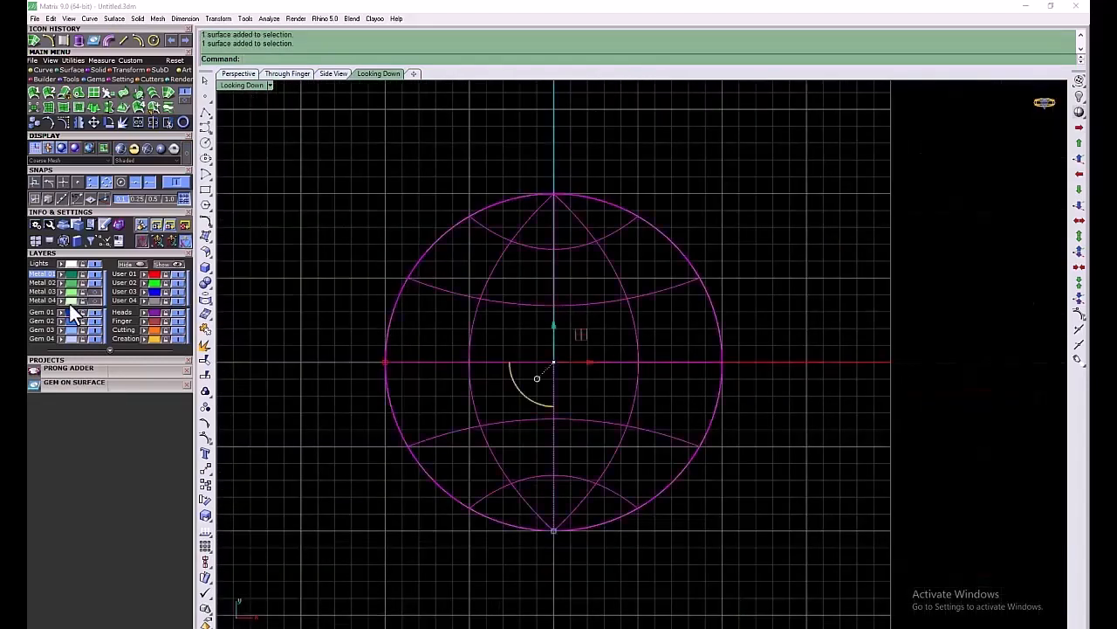
pyautogui.click(94, 285)
pyautogui.click(95, 285)
pyautogui.click(95, 284)
pyautogui.moveTo(582, 398); pyautogui.dragTo(581, 374, button='right')
# Load a pear-shaped diamond 4.5 mm long and 3 mm wide at the origin with Gem Loader
pyautogui.click(36, 106)
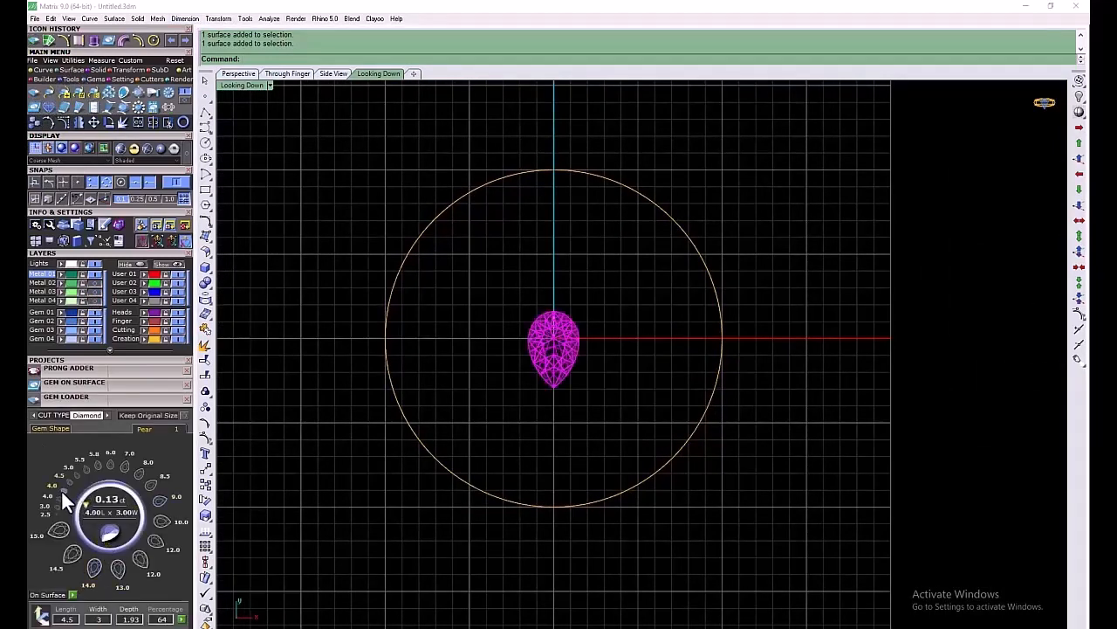
pyautogui.rightClick(476, 426)
pyautogui.scroll(4, 553, 360)
pyautogui.press('Escape')
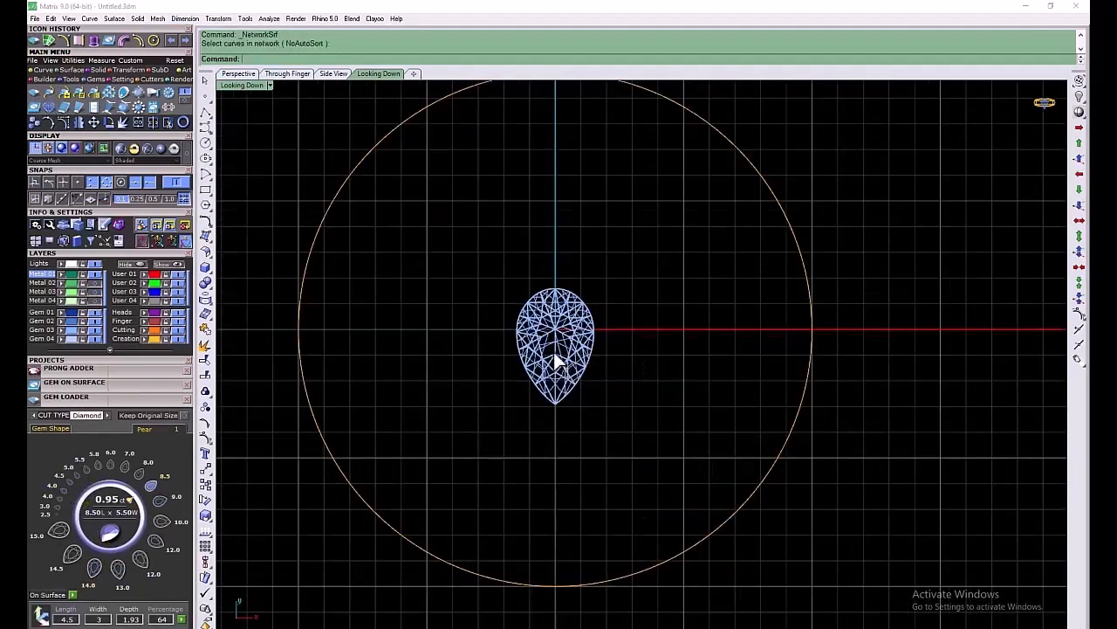
# Extract the pear gem's outline using Gem Profile and remove the gem itself
pyautogui.click(555, 359)
pyautogui.click(124, 93)
pyautogui.click(59, 421)
pyautogui.rightClick(589, 253)
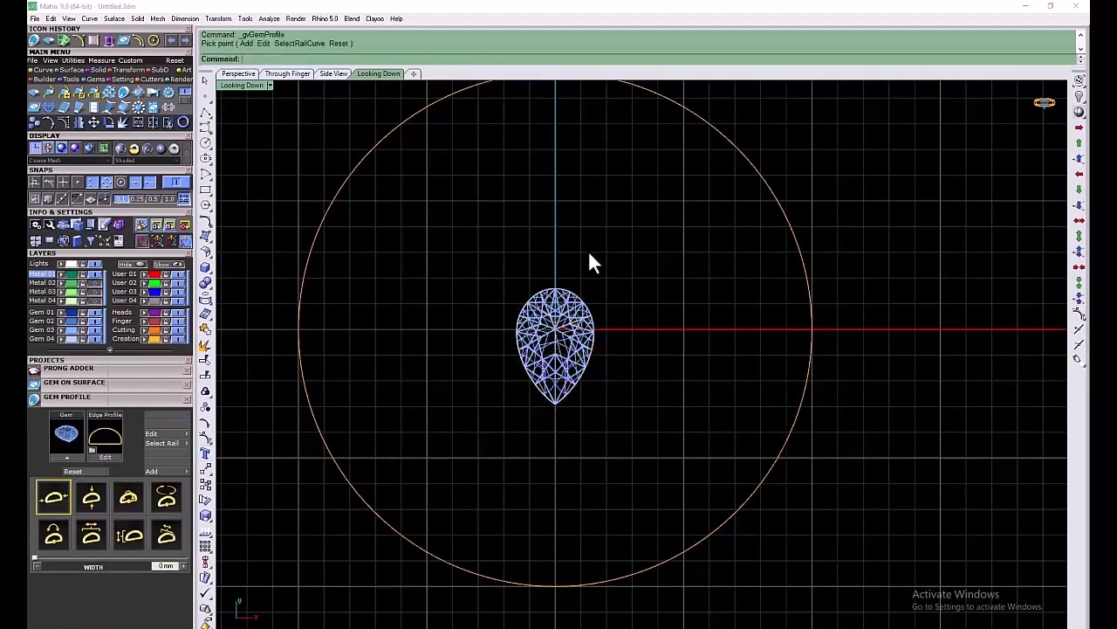
pyautogui.press('Delete')
# Move the pear outline up along the Y axis until its tip sits just below the origin
pyautogui.click(561, 290)
pyautogui.moveTo(562, 288); pyautogui.dragTo(559, 258)
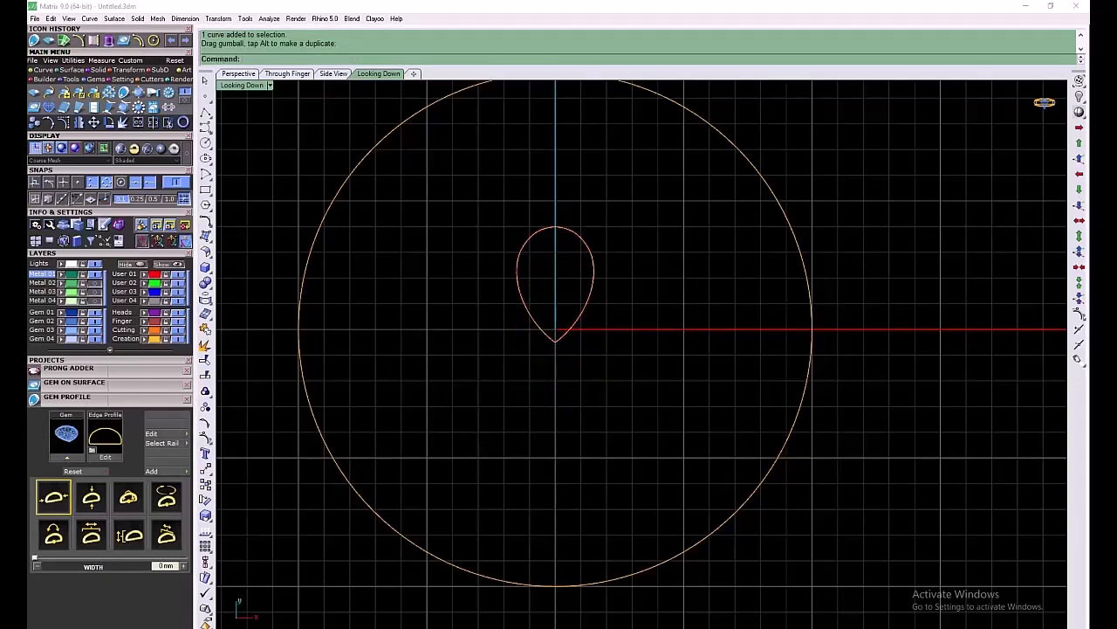
# Polar-array the pear outline around 0 with 5 items over a 360° fill angle
pyautogui.click(585, 245)
pyautogui.click(130, 71)
pyautogui.click(152, 93)
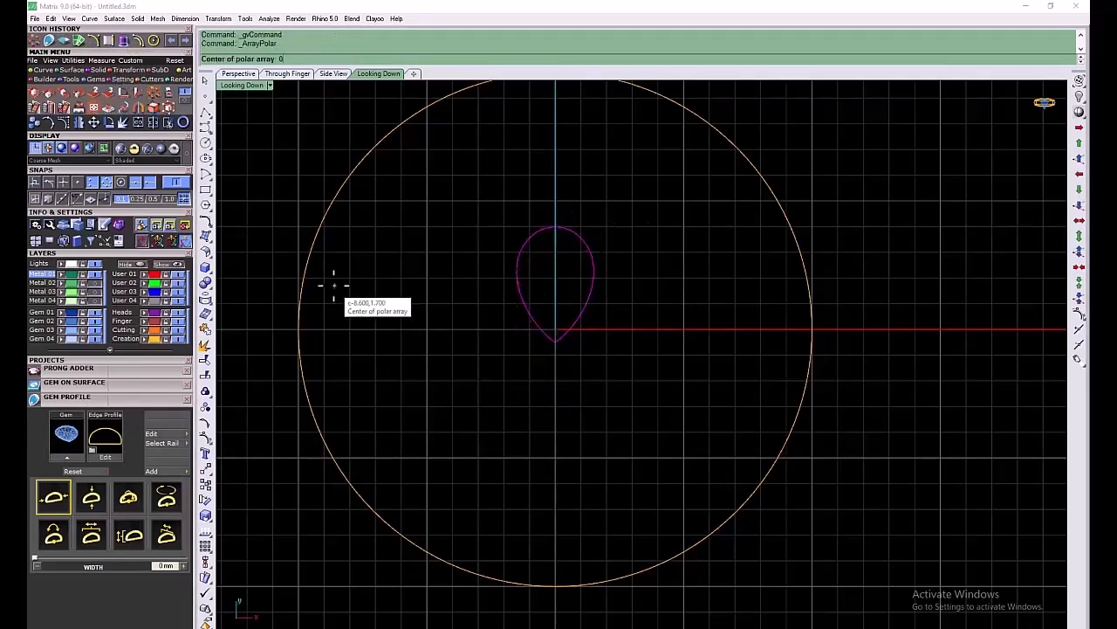
pyautogui.press('Return')
pyautogui.press('Return')
pyautogui.press('Return')
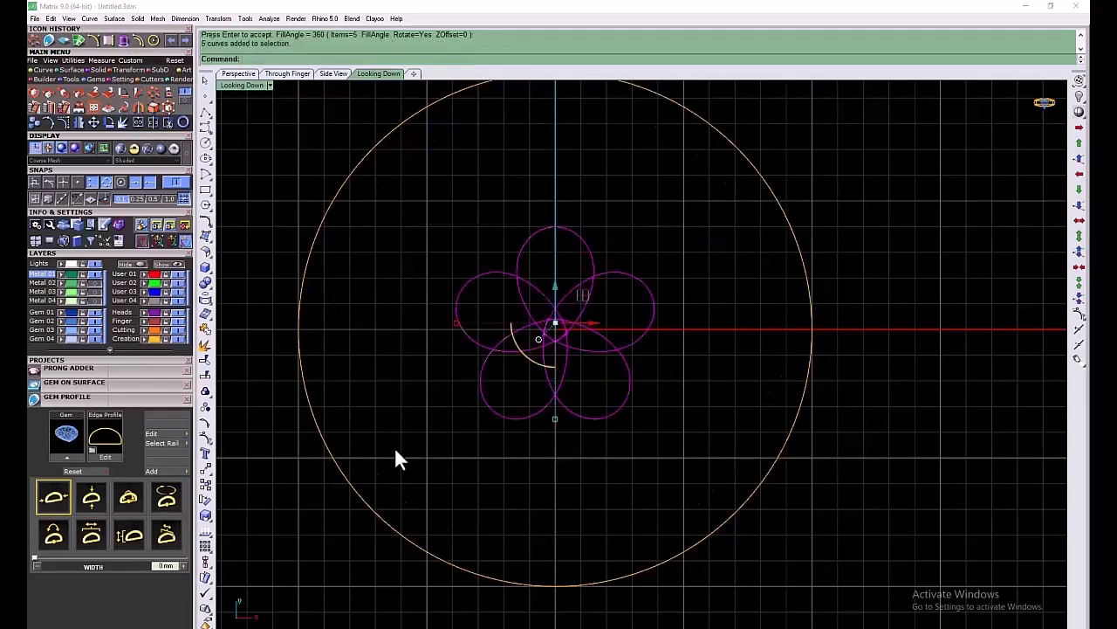
# Trim away the overlapping inner parts of the five pear outlines, keeping only the outer petal contour
pyautogui.click(538, 288)
pyautogui.moveTo(694, 200); pyautogui.dragTo(493, 370)
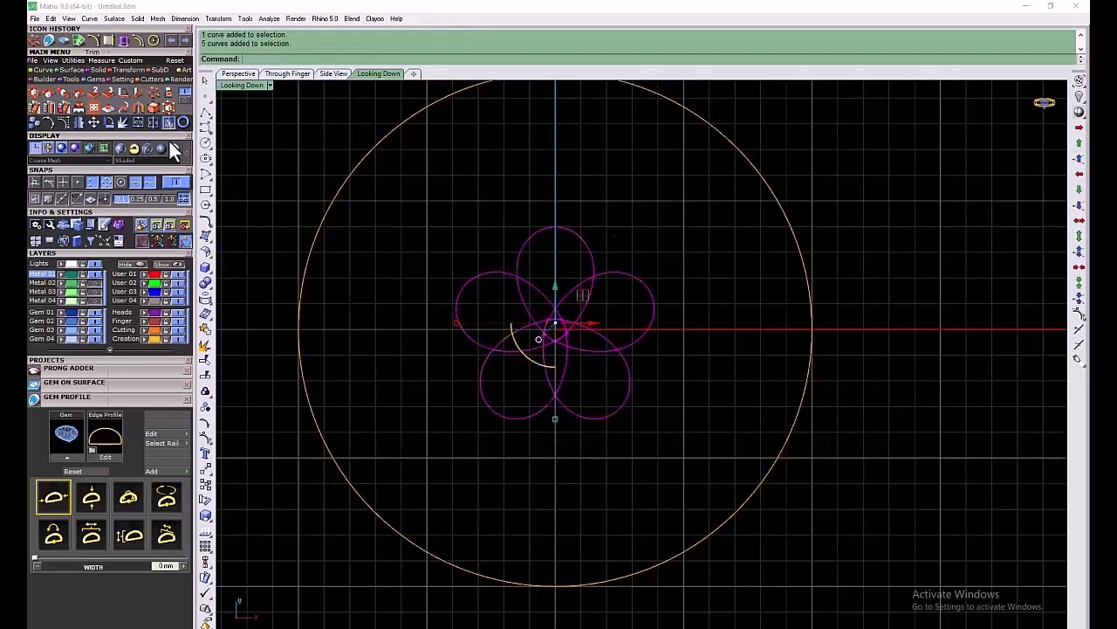
pyautogui.click(169, 124)
pyautogui.click(536, 291)
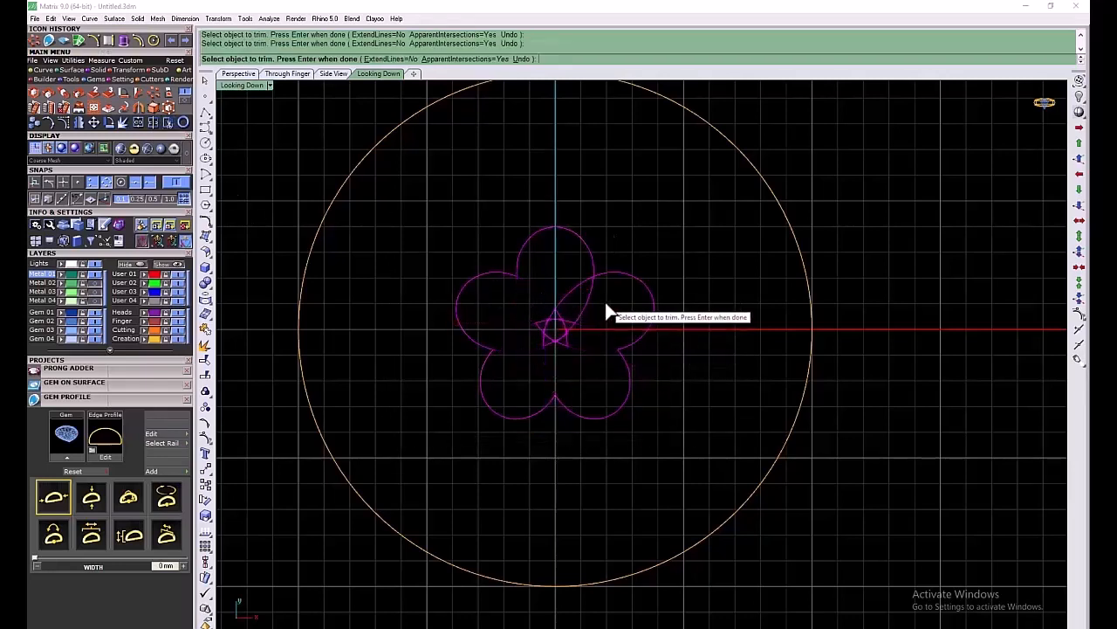
pyautogui.click(556, 323)
pyautogui.press('Return')
# Join the five petal segments into one closed flower curve and select it
pyautogui.click(137, 123)
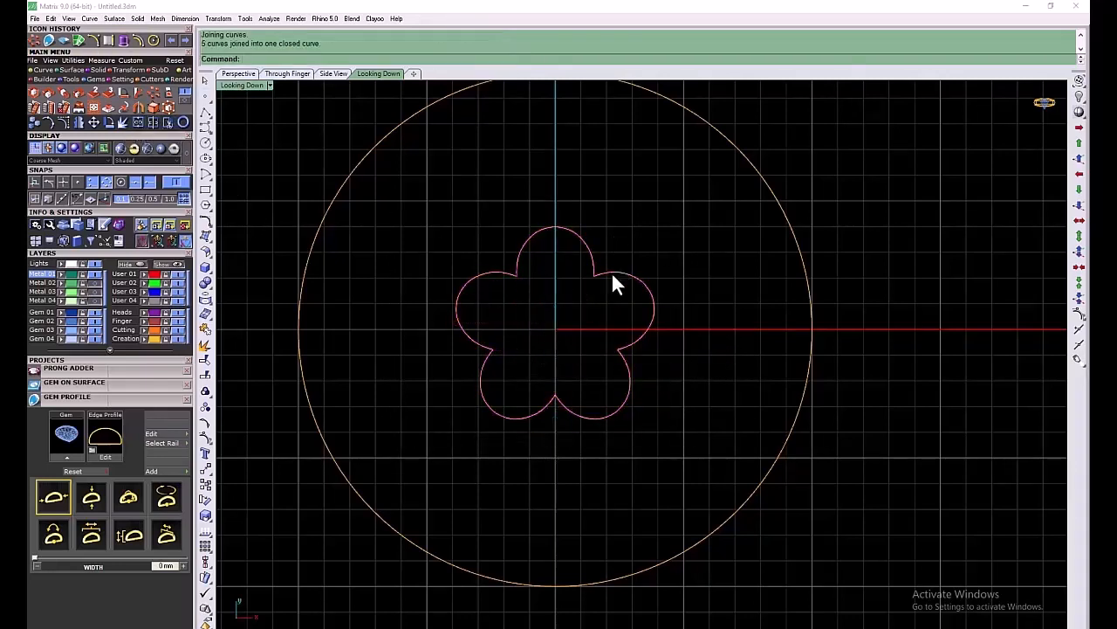
pyautogui.click(611, 272)
pyautogui.moveTo(542, 367); pyautogui.dragTo(543, 389, button='right')
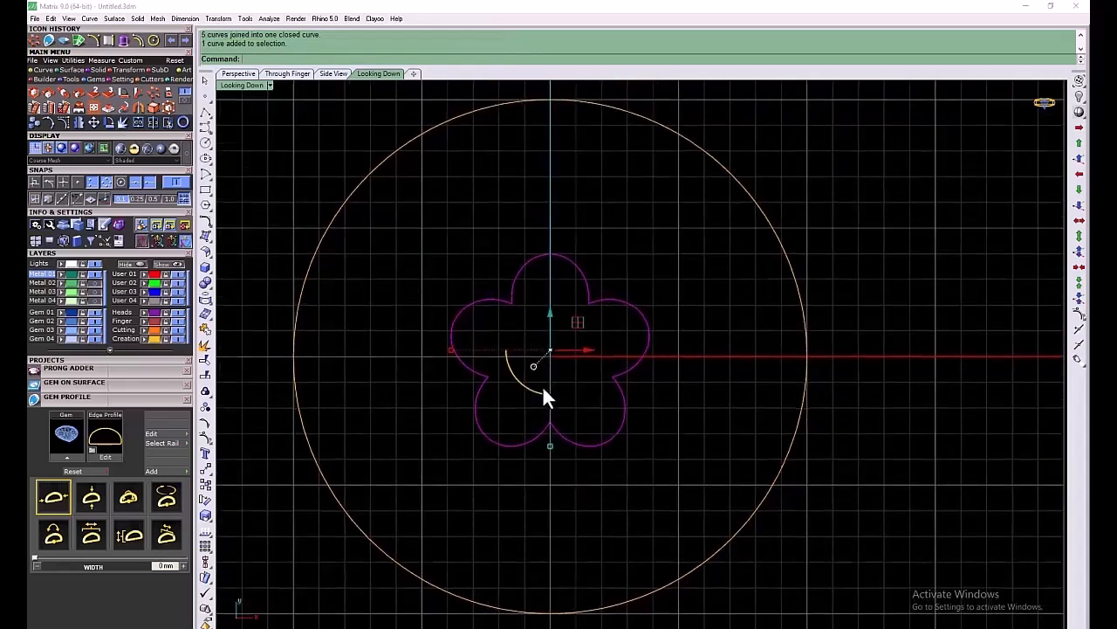
# Offset the flower curve outward by 0.6 mm and scale the original inner flower down uniformly about its centre
pyautogui.scroll(2, 523, 262)
pyautogui.click(139, 40)
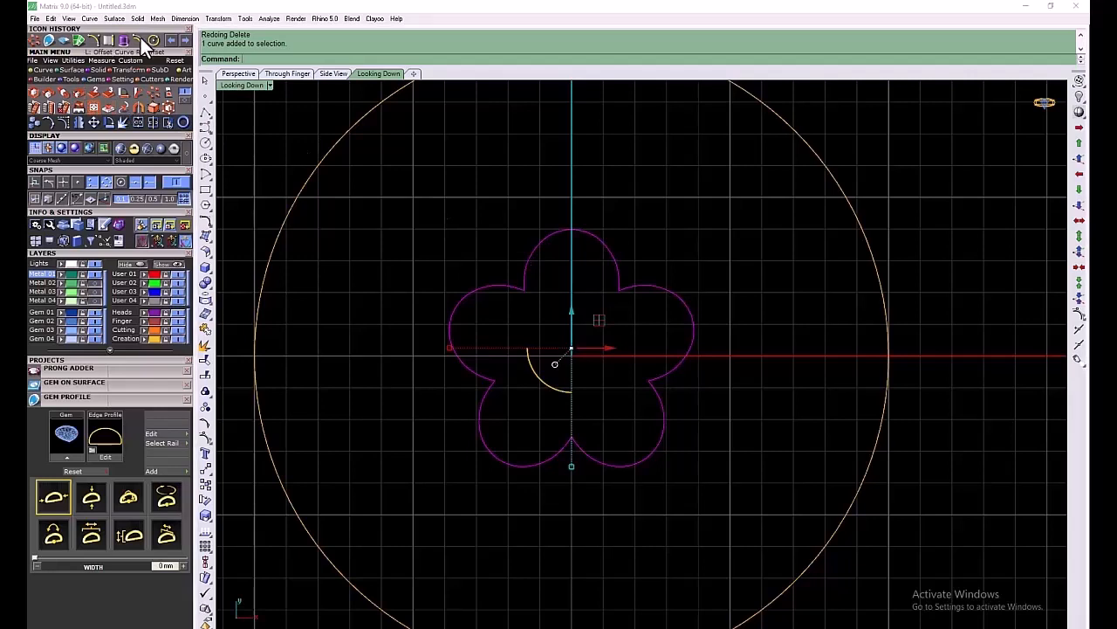
pyautogui.press('Return')
pyautogui.click(624, 226)
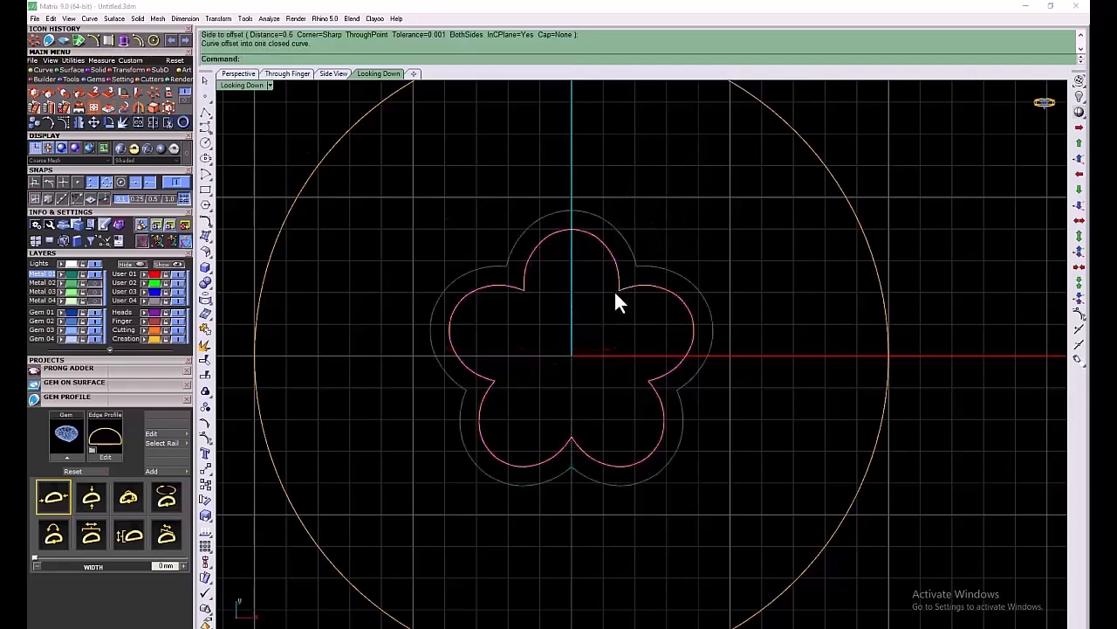
pyautogui.click(616, 273)
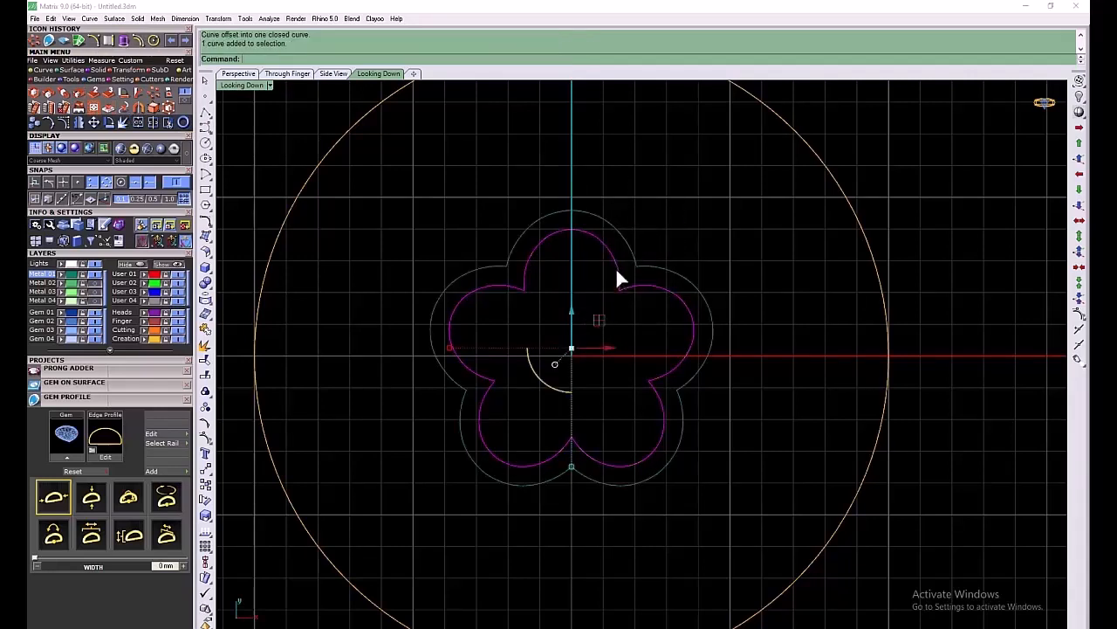
pyautogui.moveTo(448, 350); pyautogui.dragTo(477, 349)
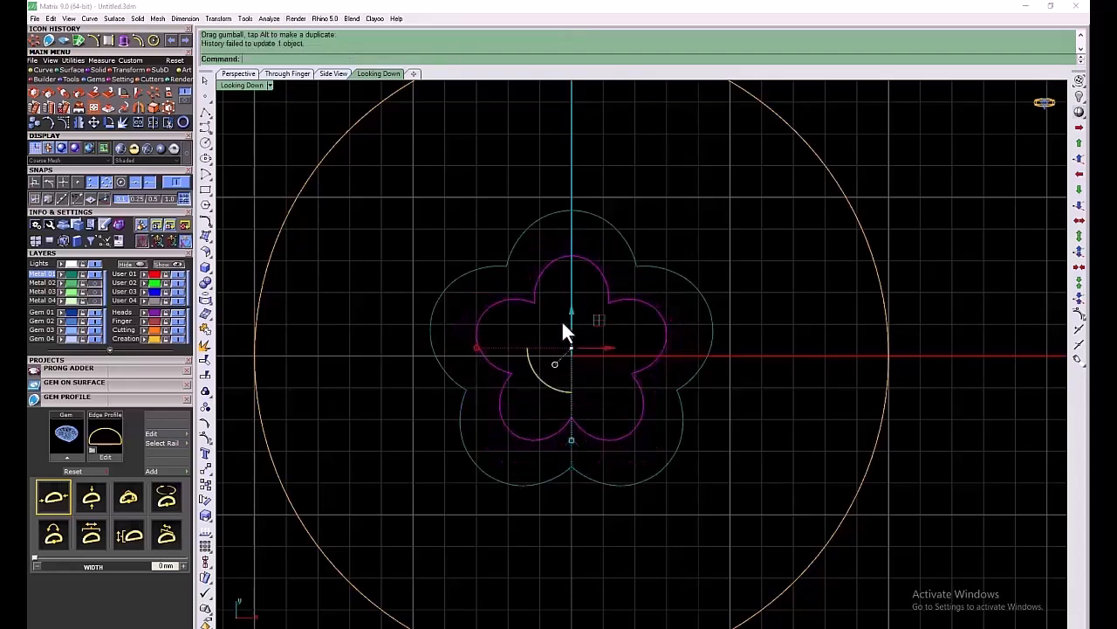
# Move both flower outlines together up along the Y axis to just inside the top of the circle
pyautogui.click(667, 291)
pyautogui.moveTo(726, 243); pyautogui.dragTo(554, 360)
pyautogui.moveTo(561, 325); pyautogui.dragTo(555, 367, button='right')
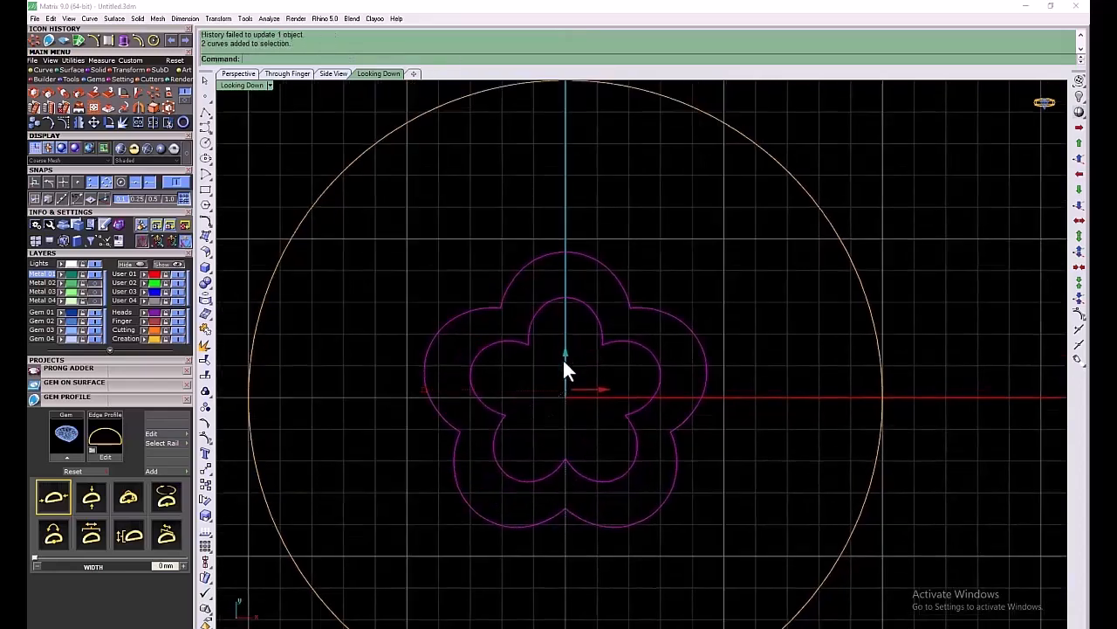
pyautogui.moveTo(565, 358); pyautogui.dragTo(566, 198)
pyautogui.scroll(-2, 591, 412)
# Copy the pair of flower outlines into the circle's lower-right area and nudge the upper pair slightly down
pyautogui.moveTo(576, 312); pyautogui.dragTo(659, 425)
pyautogui.press('alt')
pyautogui.scroll(2, 661, 446)
pyautogui.click(704, 403)
pyautogui.moveTo(718, 356); pyautogui.dragTo(678, 406)
pyautogui.moveTo(659, 424); pyautogui.dragTo(658, 430)
pyautogui.click(658, 272)
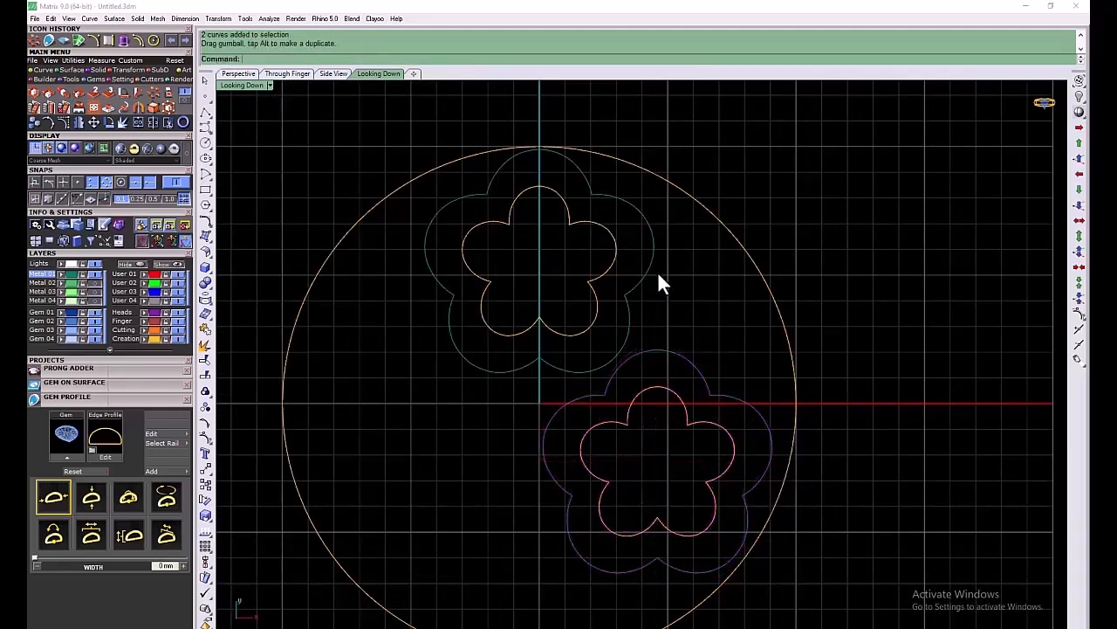
pyautogui.moveTo(541, 234); pyautogui.dragTo(540, 239)
# Mirror the lower-right pair of flower outlines across the Y axis to the lower-left area
pyautogui.moveTo(643, 469); pyautogui.dragTo(603, 488)
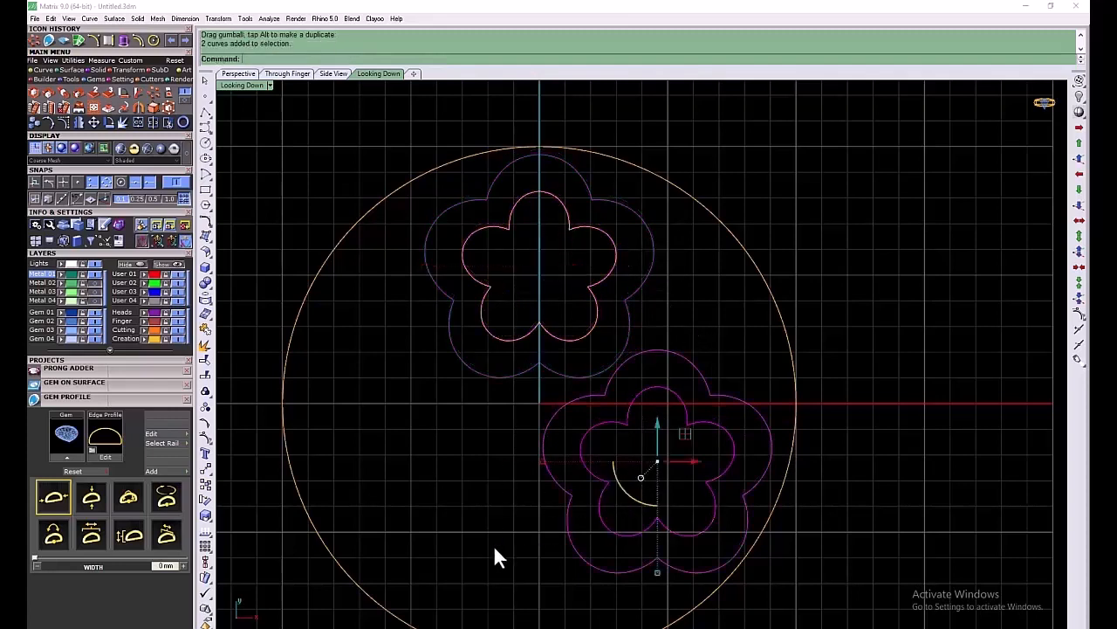
pyautogui.press('F6')
pyautogui.click(695, 324)
# Assign all six flower curves to the blue User 03 layer
pyautogui.click(532, 424)
pyautogui.keyDown('shift'); pyautogui.click(555, 411); pyautogui.keyUp('shift')
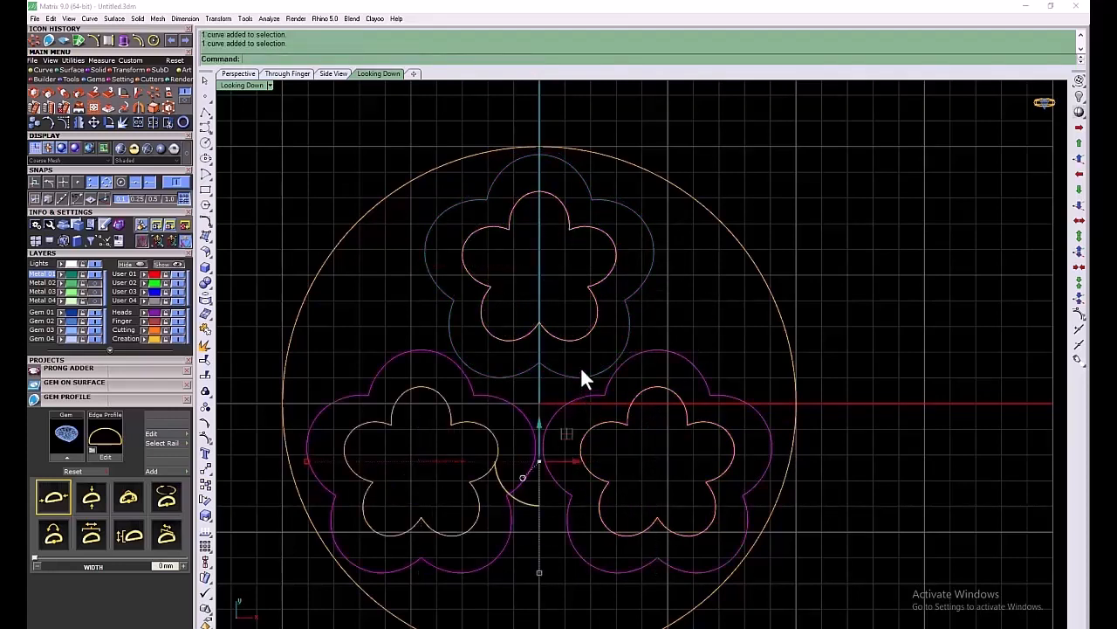
pyautogui.click(354, 179)
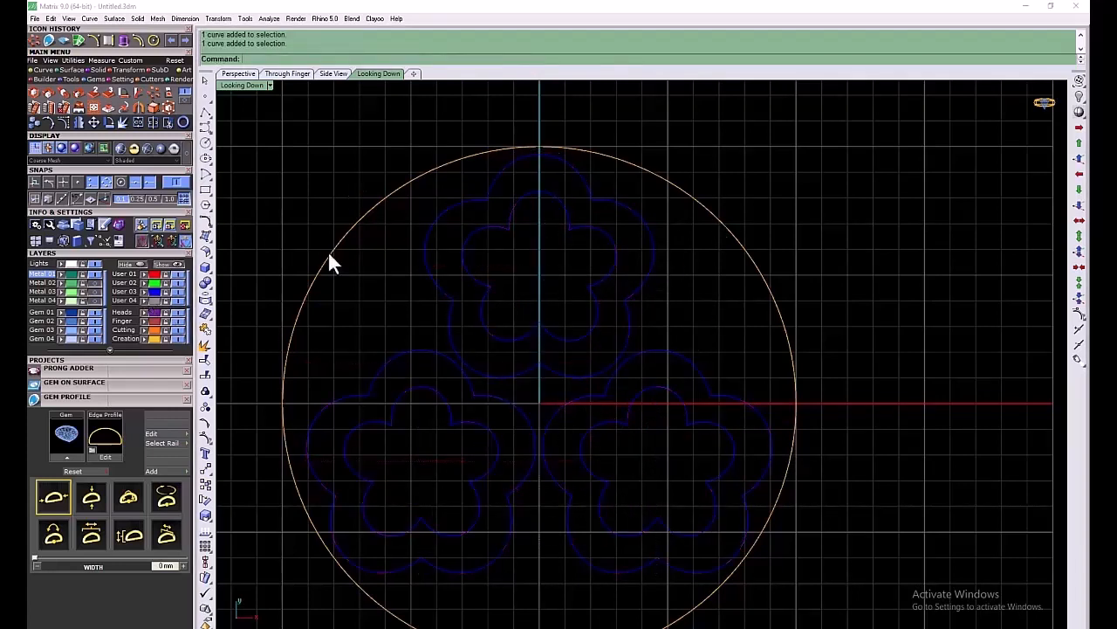
# Restore the four-viewport layout and show the layer that holds the domed surface
pyautogui.doubleClick(237, 86)
pyautogui.click(94, 285)
pyautogui.click(95, 286)
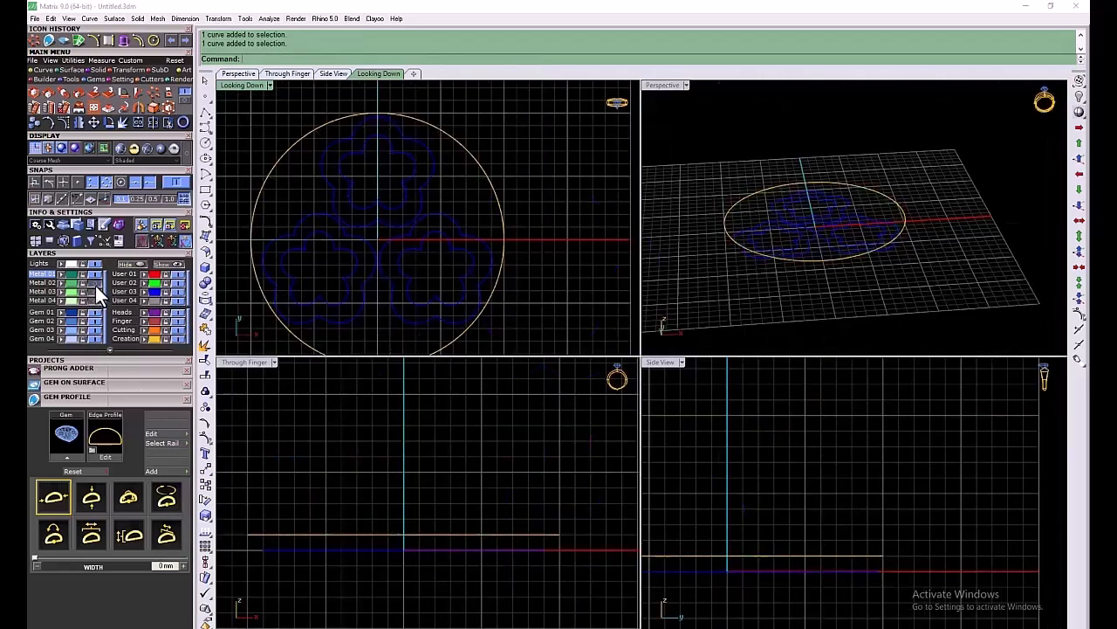
pyautogui.click(95, 291)
pyautogui.moveTo(435, 234); pyautogui.dragTo(479, 223, button='right')
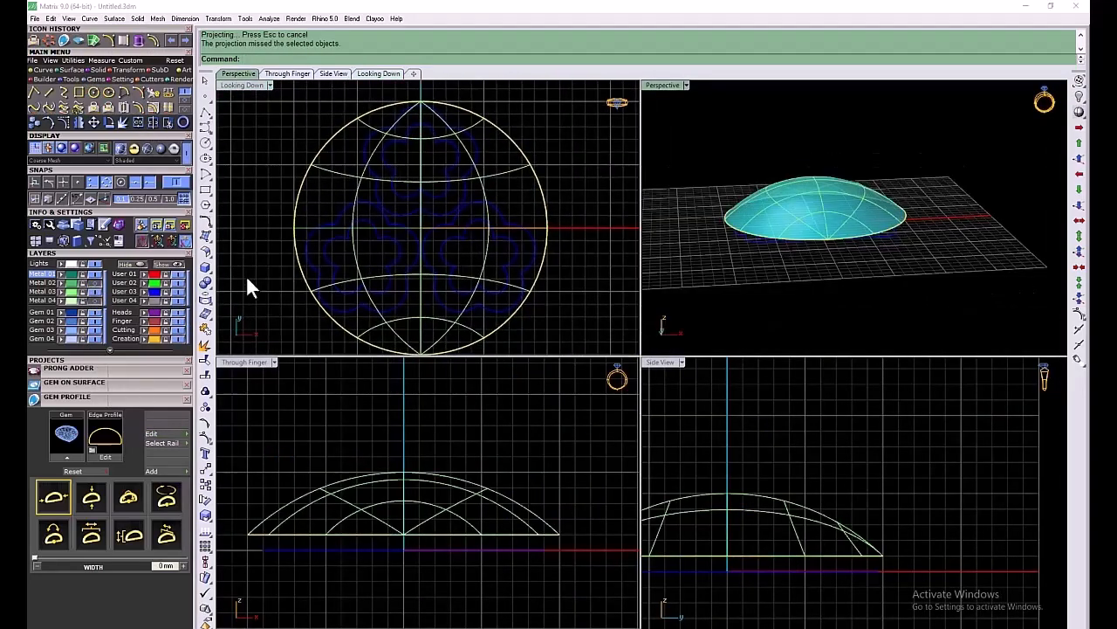
# Project the six flower curves onto the dome from the Looking Down view and hide the User 03 layer
pyautogui.click(106, 104)
pyautogui.moveTo(220, 352); pyautogui.dragTo(557, 107)
pyautogui.press('Return')
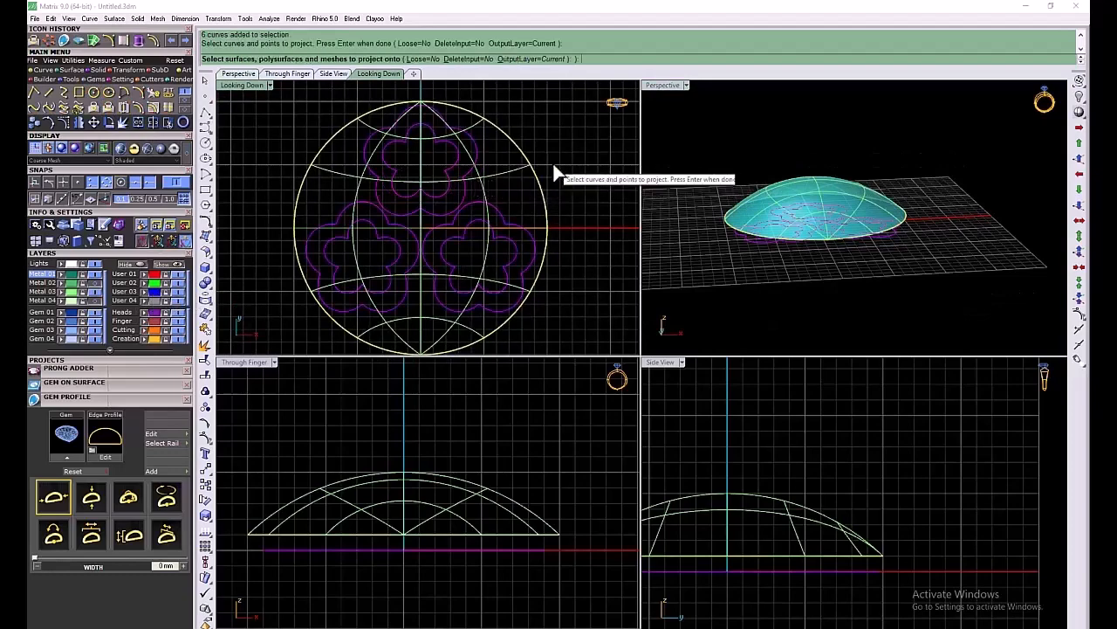
pyautogui.click(536, 174)
pyautogui.press('Return')
pyautogui.click(484, 426)
pyautogui.click(176, 293)
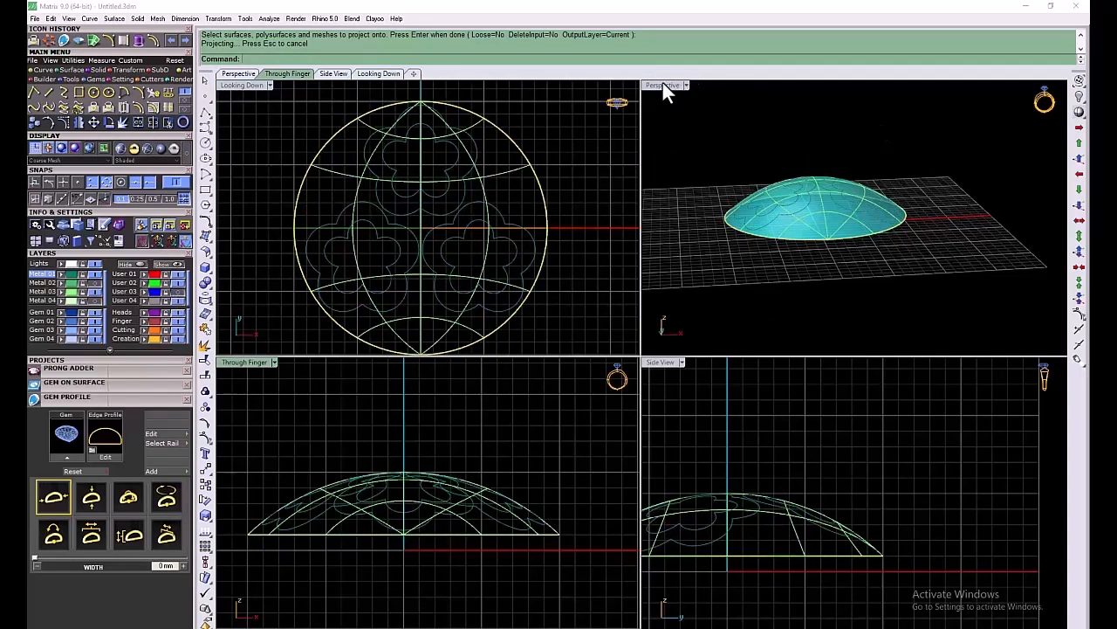
# Trim the dome with the six projected curves, removing the surrounding surface and the three flower centres
pyautogui.doubleClick(663, 84)
pyautogui.moveTo(686, 229); pyautogui.dragTo(676, 367, button='right')
pyautogui.scroll(-4, 672, 362)
pyautogui.click(167, 122)
pyautogui.scroll(4, 668, 366)
pyautogui.click(666, 377)
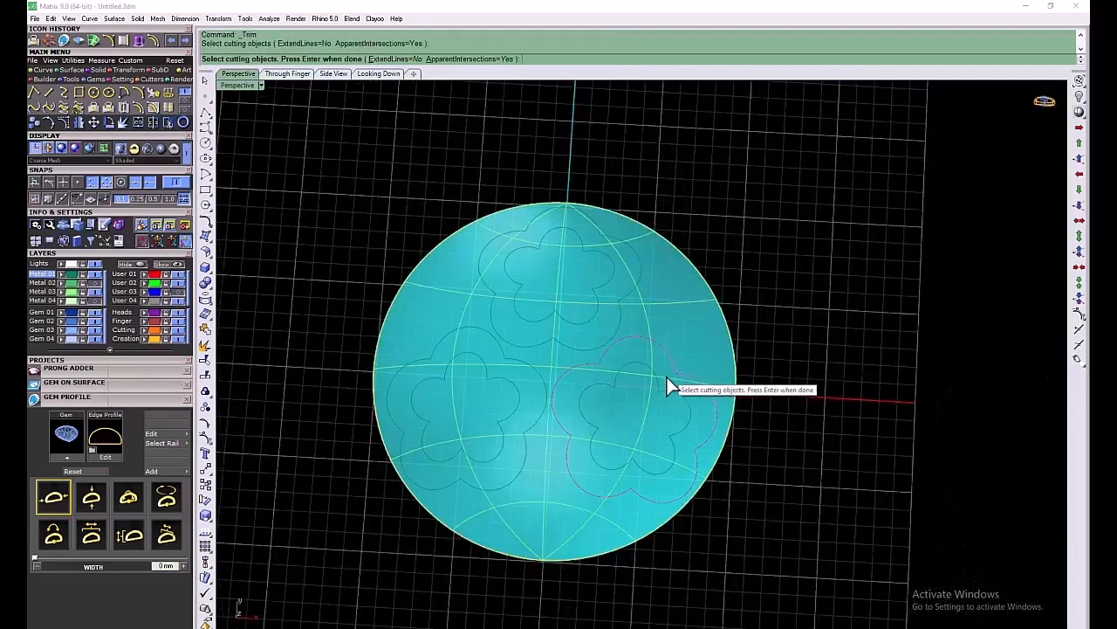
pyautogui.click(662, 387)
pyautogui.click(662, 388)
pyautogui.keyDown('ctrl'); pyautogui.click(684, 337); pyautogui.keyUp('ctrl')
pyautogui.click(622, 313)
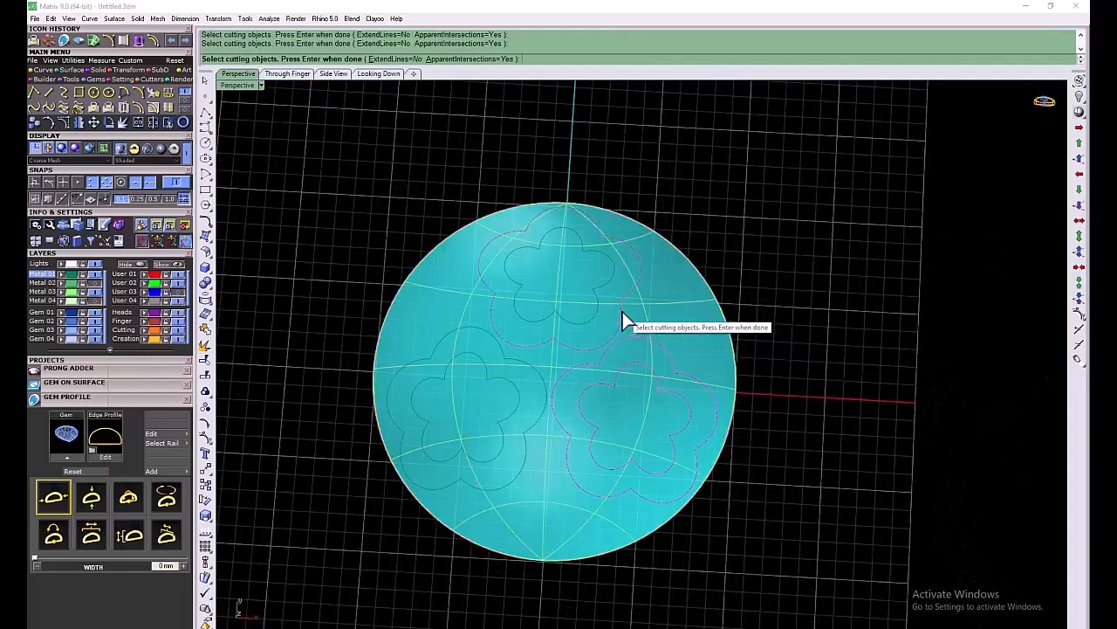
pyautogui.press('Return')
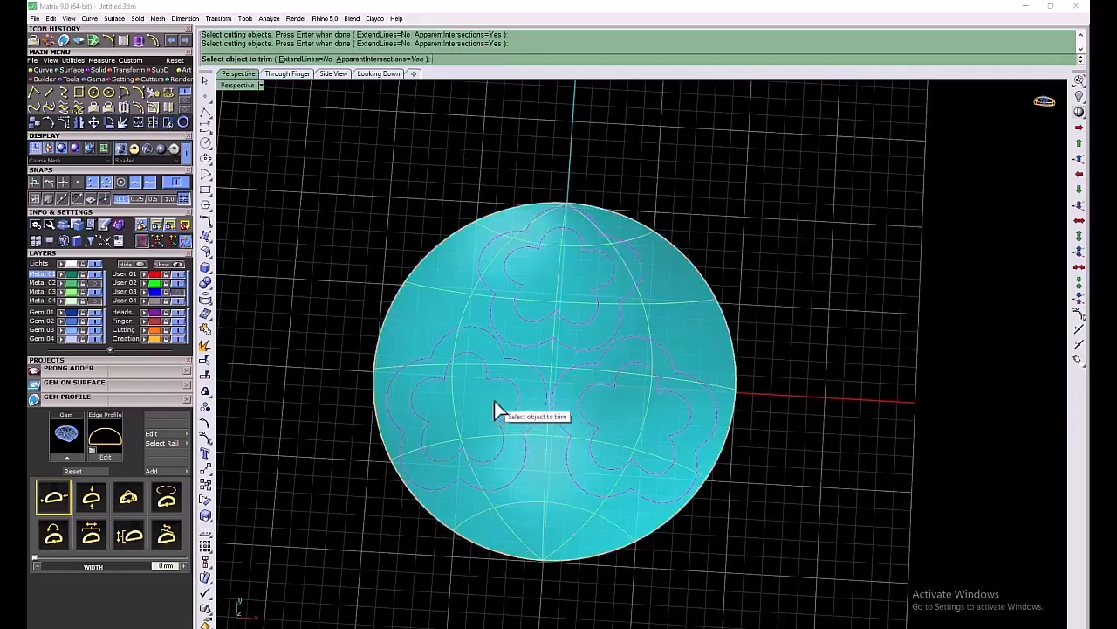
pyautogui.click(556, 337)
pyautogui.click(558, 281)
pyautogui.click(474, 426)
pyautogui.click(636, 429)
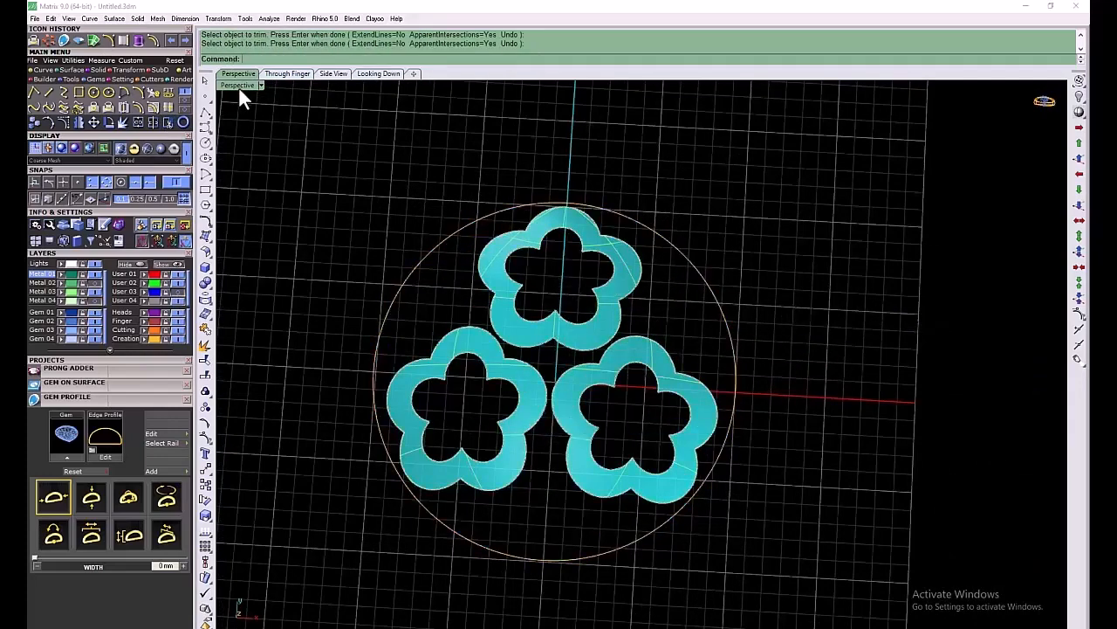
# Maximize the Looking Down view and set its display mode to Shaded
pyautogui.doubleClick(239, 87)
pyautogui.doubleClick(259, 83)
pyautogui.moveTo(627, 163); pyautogui.dragTo(570, 187, button='right')
pyautogui.click(271, 85)
pyautogui.click(334, 123)
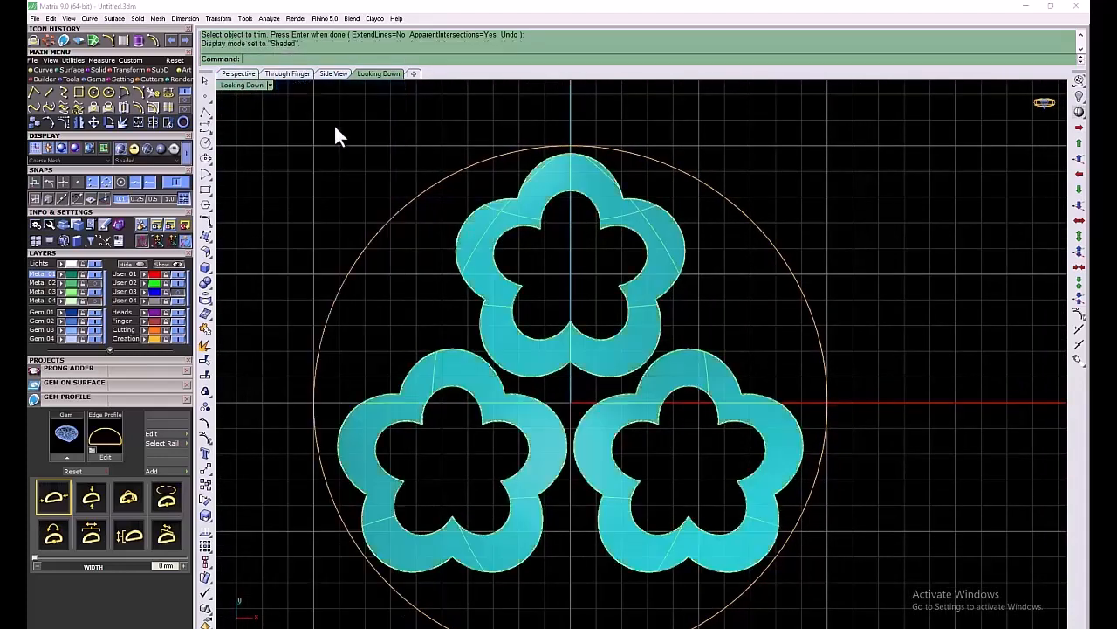
# Start Gem on Surface on the upper flower and place four 1.2 mm gems from its upper-right notch around the top petal
pyautogui.click(66, 384)
pyautogui.click(88, 439)
pyautogui.scroll(5, 568, 175)
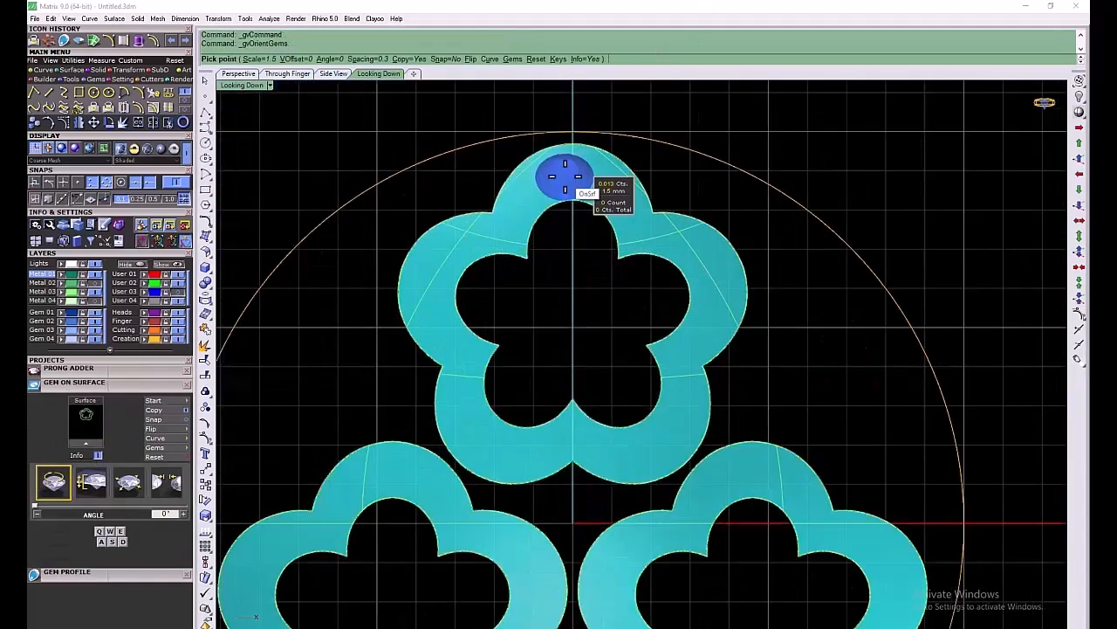
pyautogui.click(703, 275)
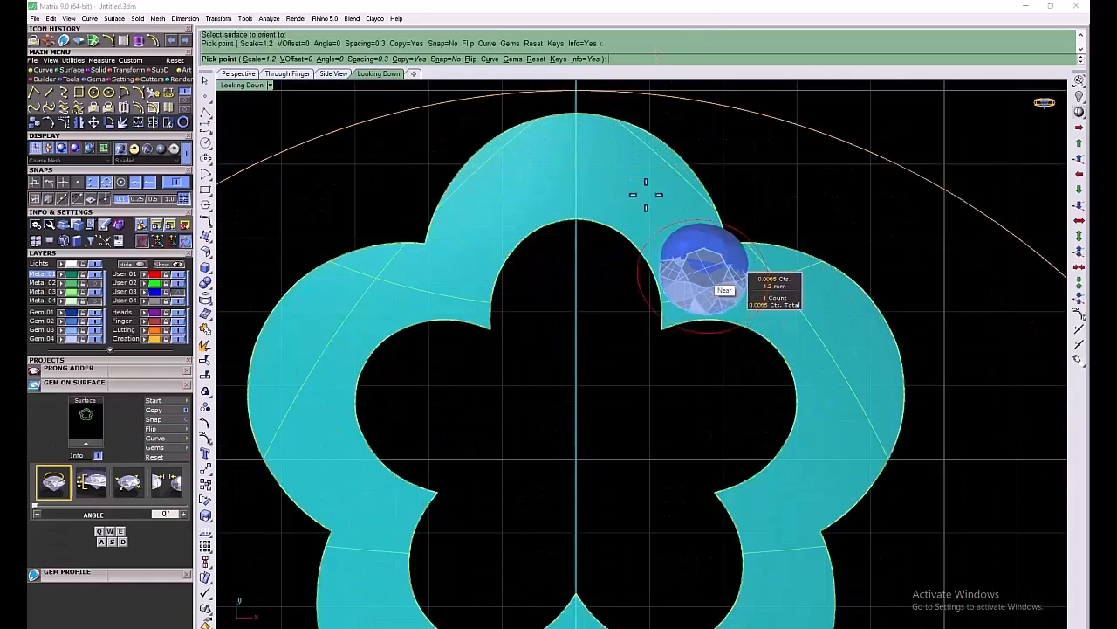
pyautogui.click(656, 203)
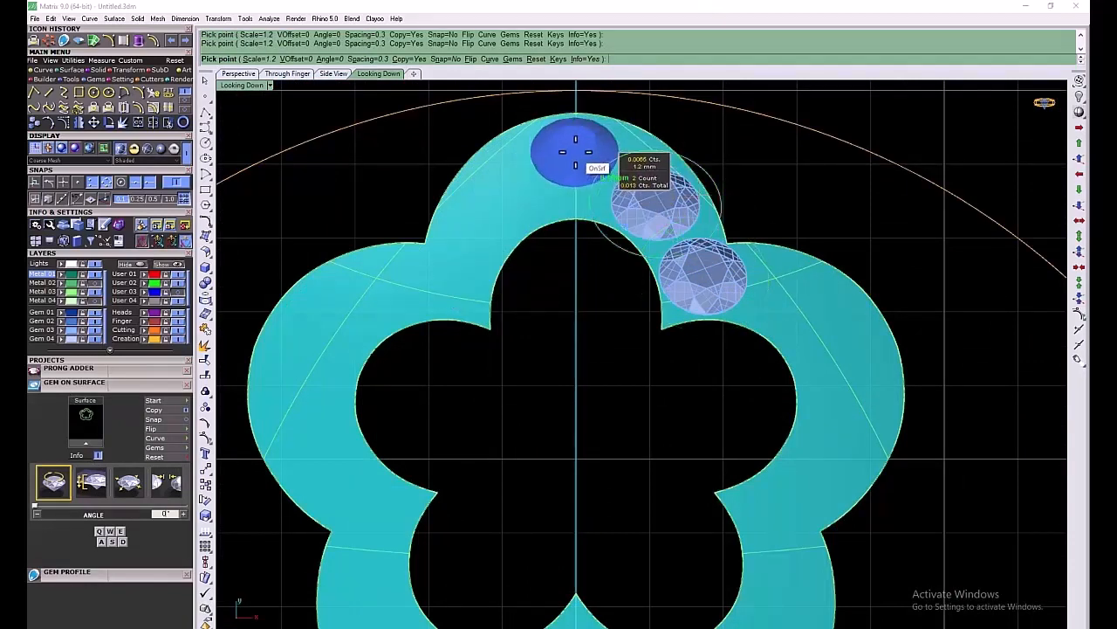
pyautogui.click(574, 160)
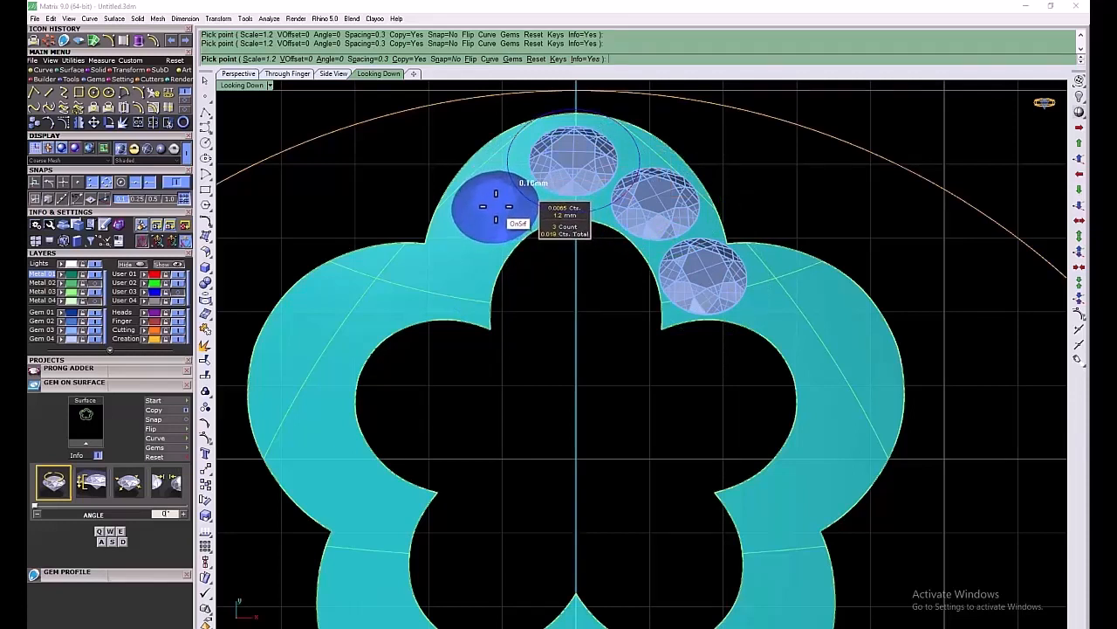
pyautogui.click(494, 205)
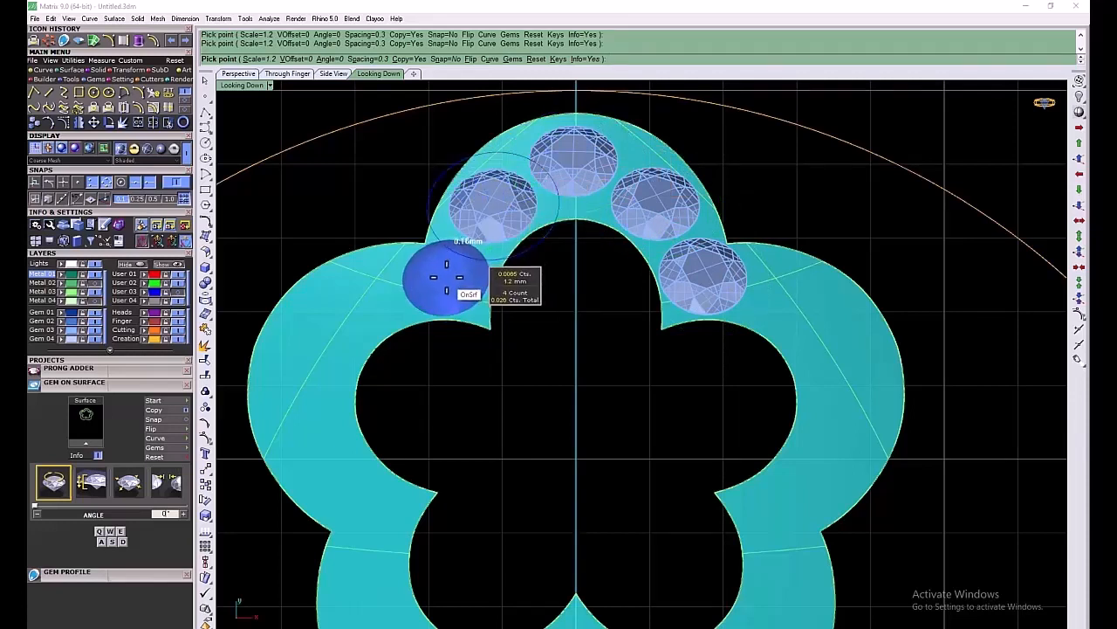
# Place four more 1.2 mm gems from the upper-left notch down around the left petal of the upper flower
pyautogui.click(446, 277)
pyautogui.click(353, 300)
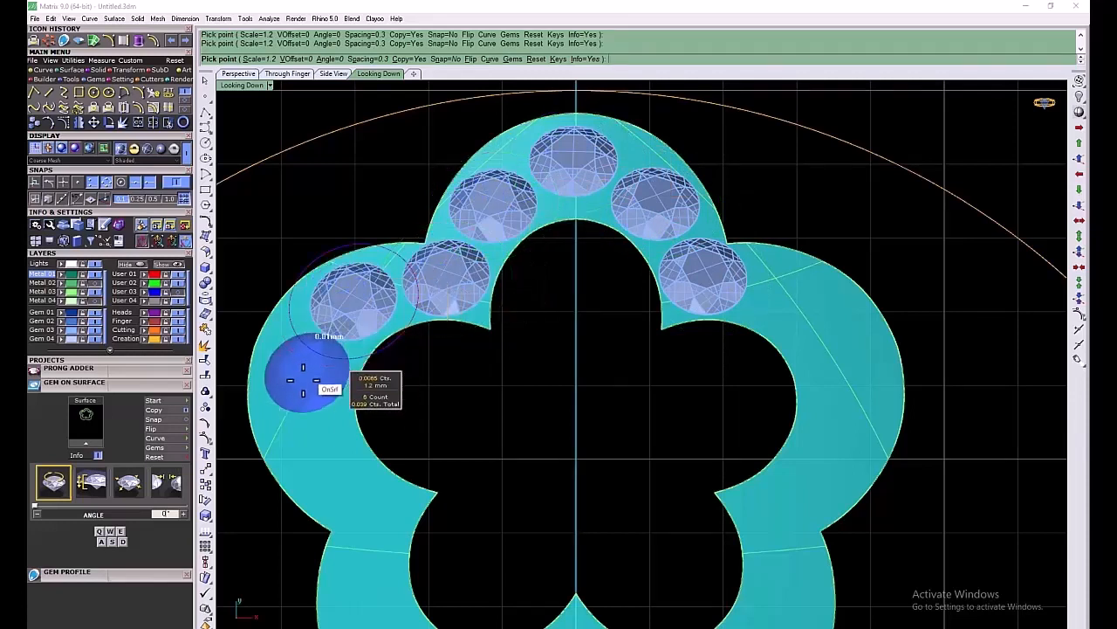
pyautogui.click(302, 378)
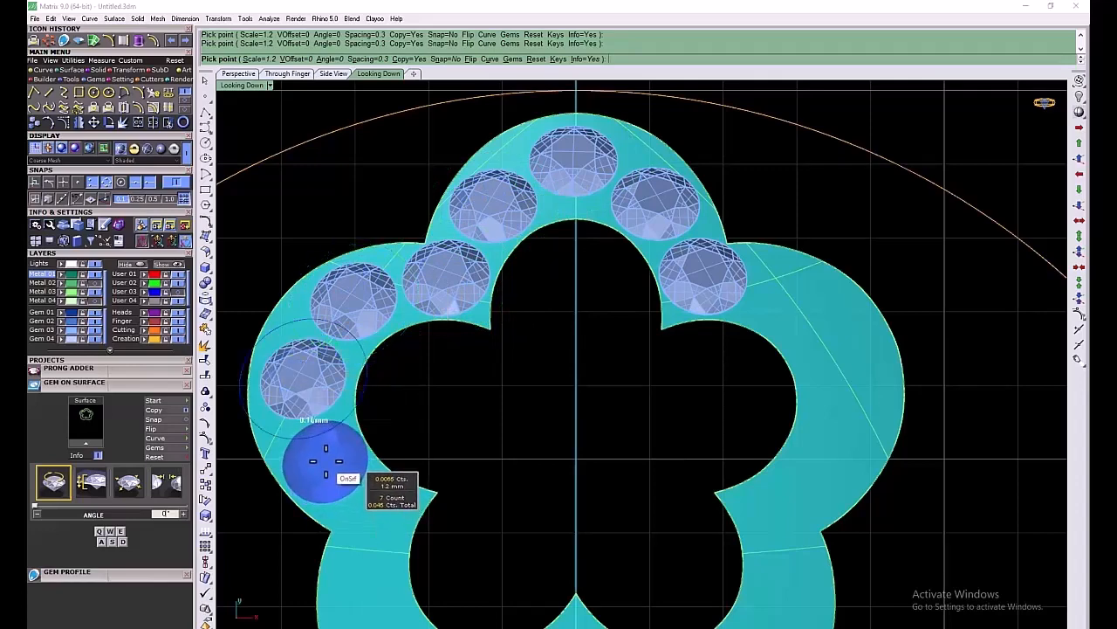
pyautogui.click(321, 461)
pyautogui.scroll(-1, 375, 550)
pyautogui.scroll(1, 381, 528)
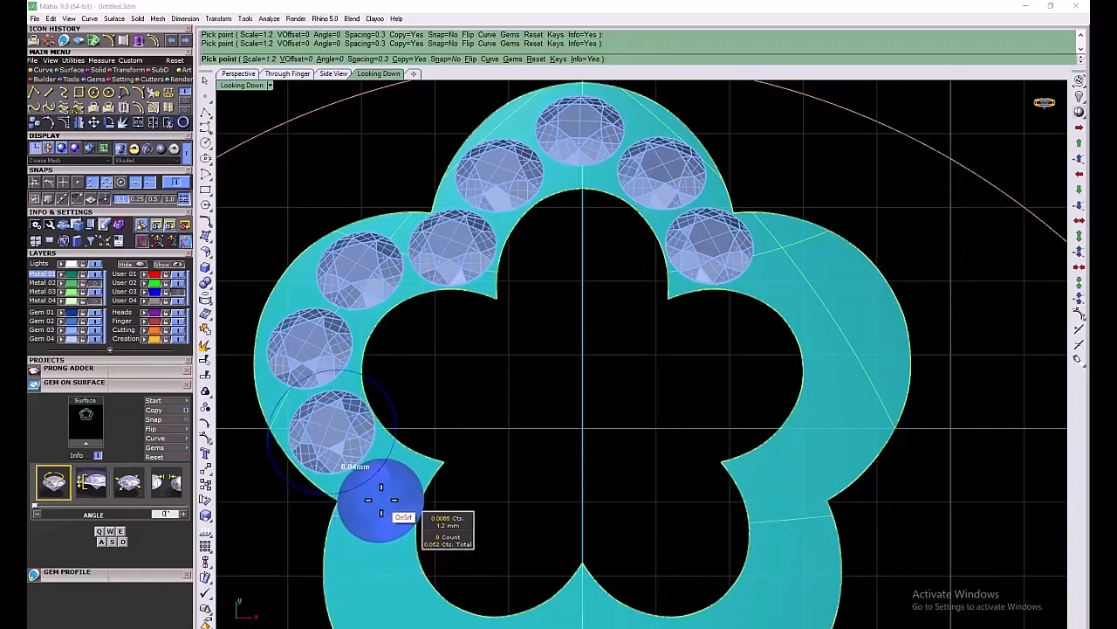
# Reduce the gem size to 1.1 mm and place one gem at the notch below the left petal
pyautogui.press('s')
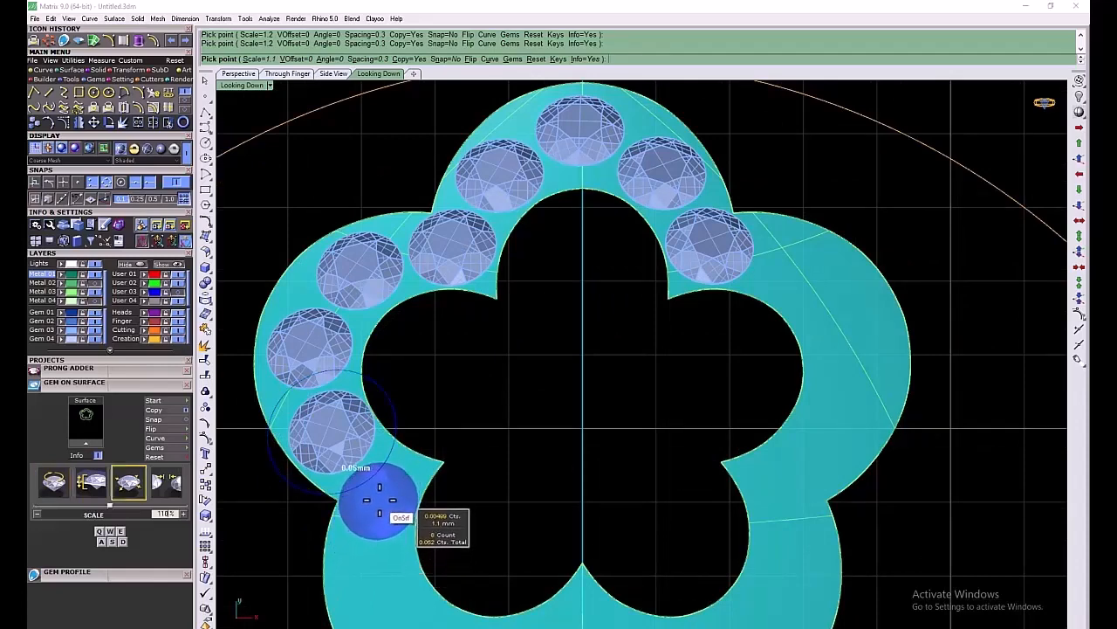
pyautogui.click(379, 504)
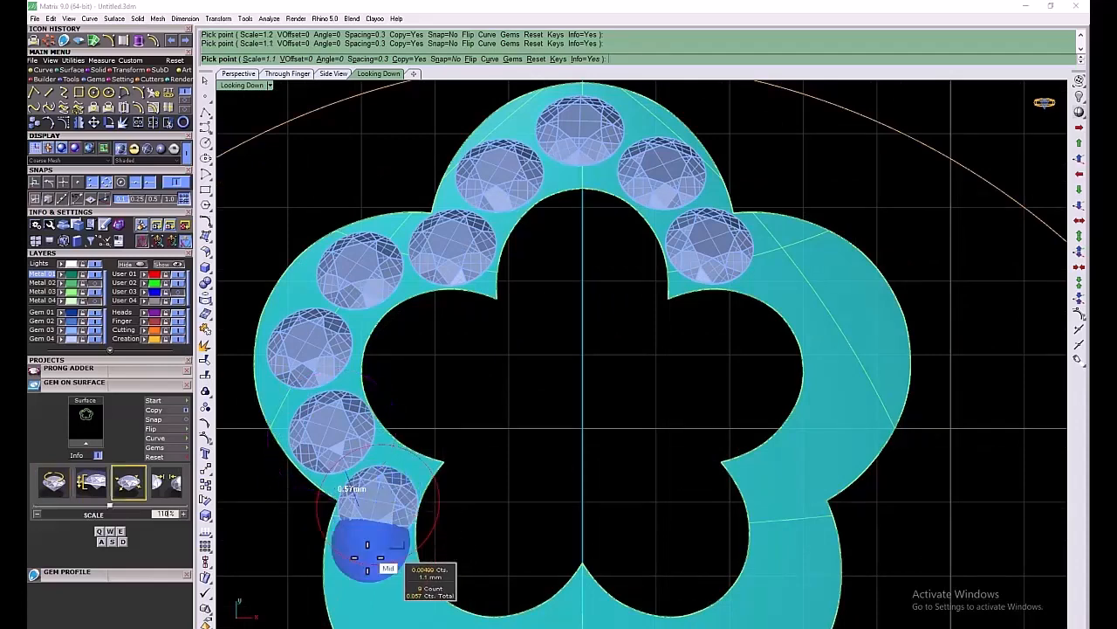
pyautogui.moveTo(365, 589); pyautogui.dragTo(420, 500, button='right')
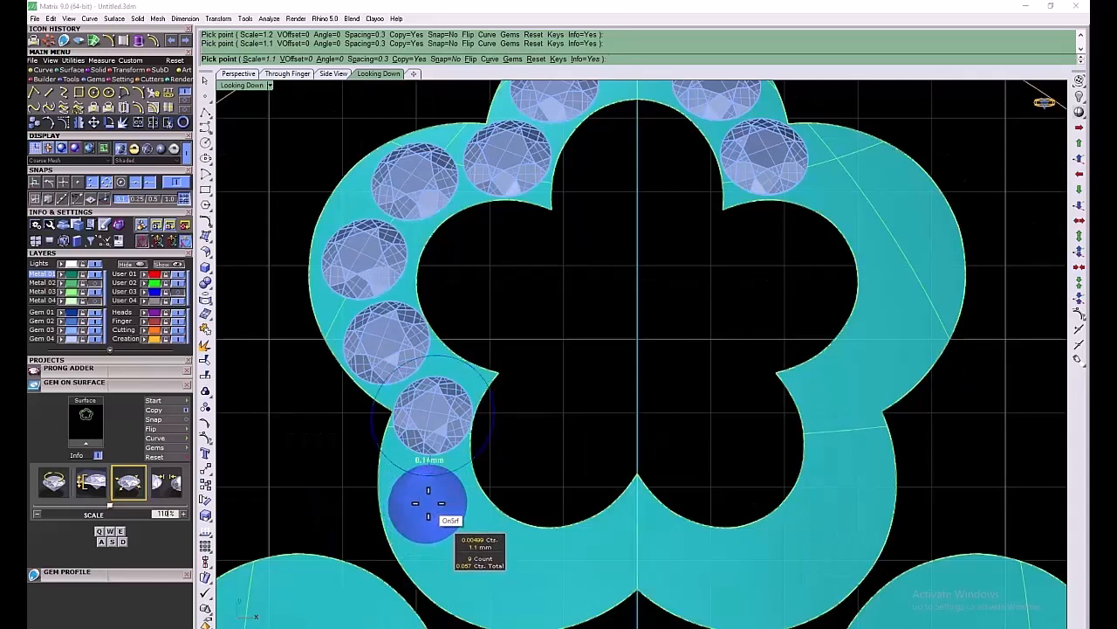
# Set the gem size back to 1.2 mm and place six gems around the two lower petals of the upper flower
pyautogui.press('w')
pyautogui.click(433, 505)
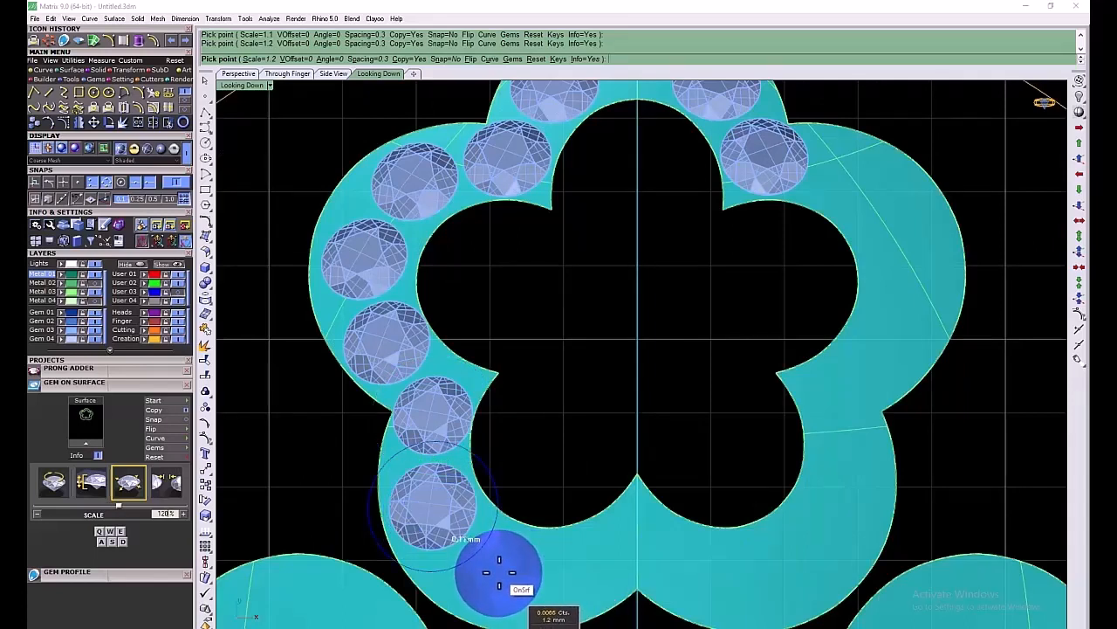
pyautogui.click(499, 572)
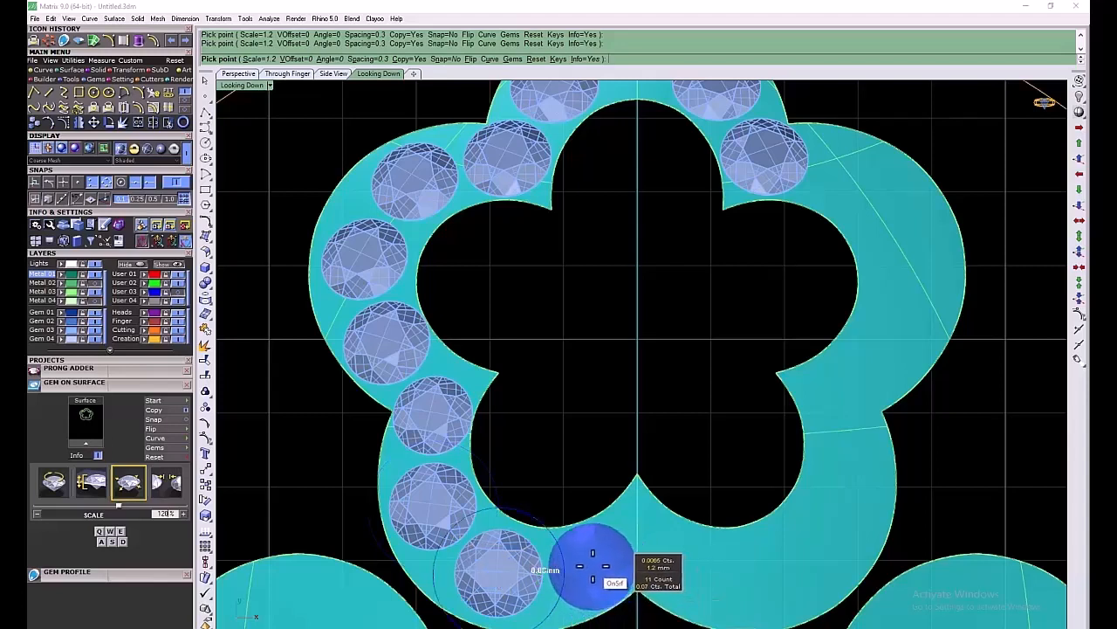
pyautogui.click(596, 563)
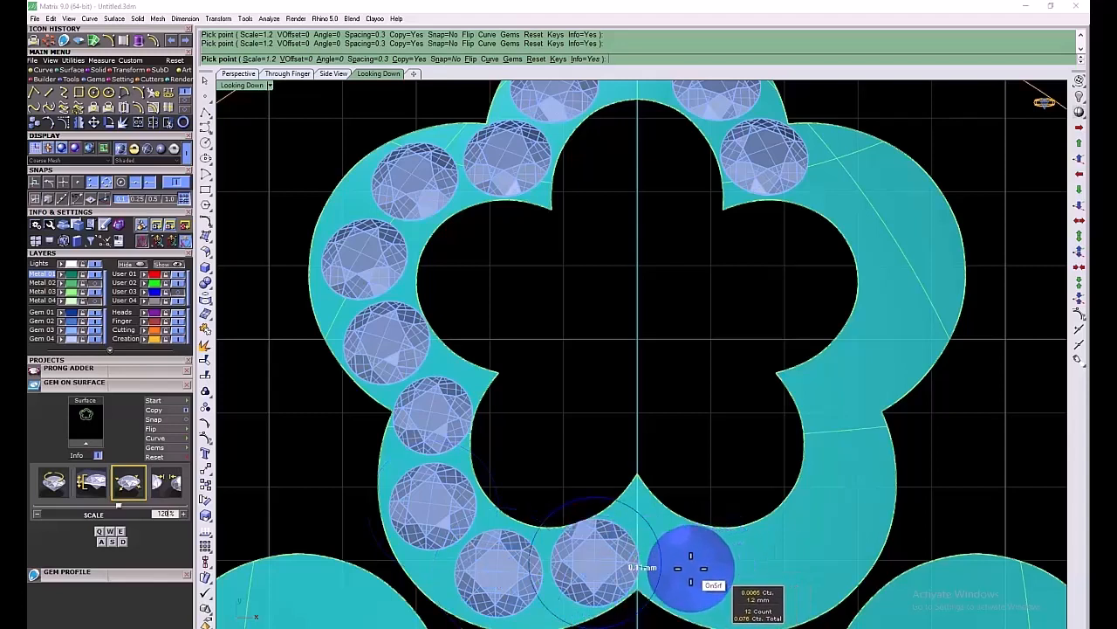
pyautogui.click(691, 567)
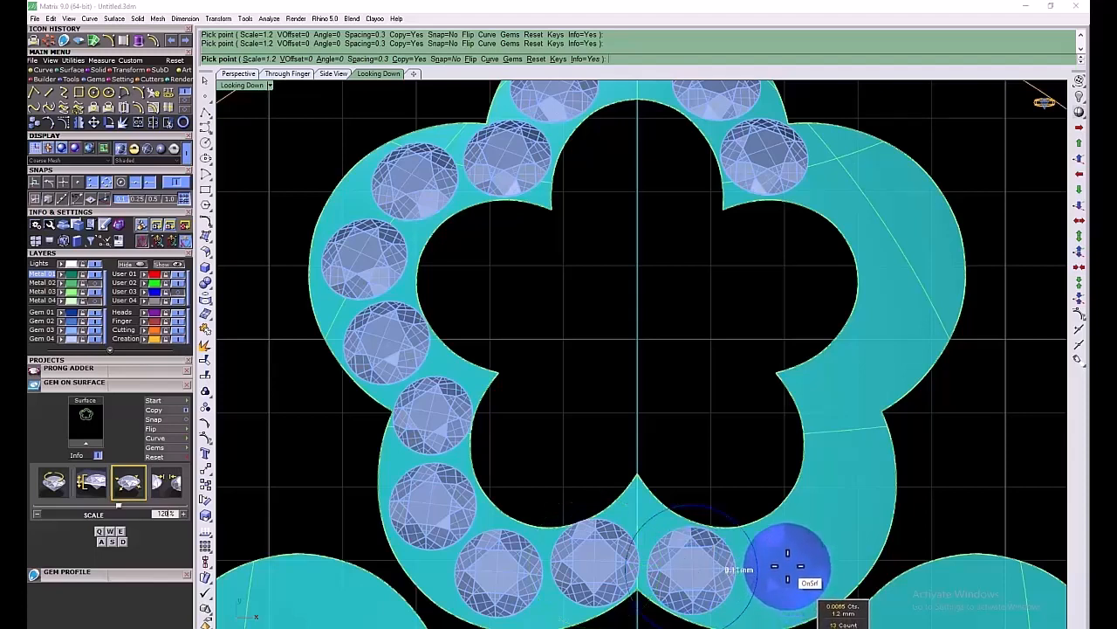
pyautogui.click(787, 565)
pyautogui.click(846, 489)
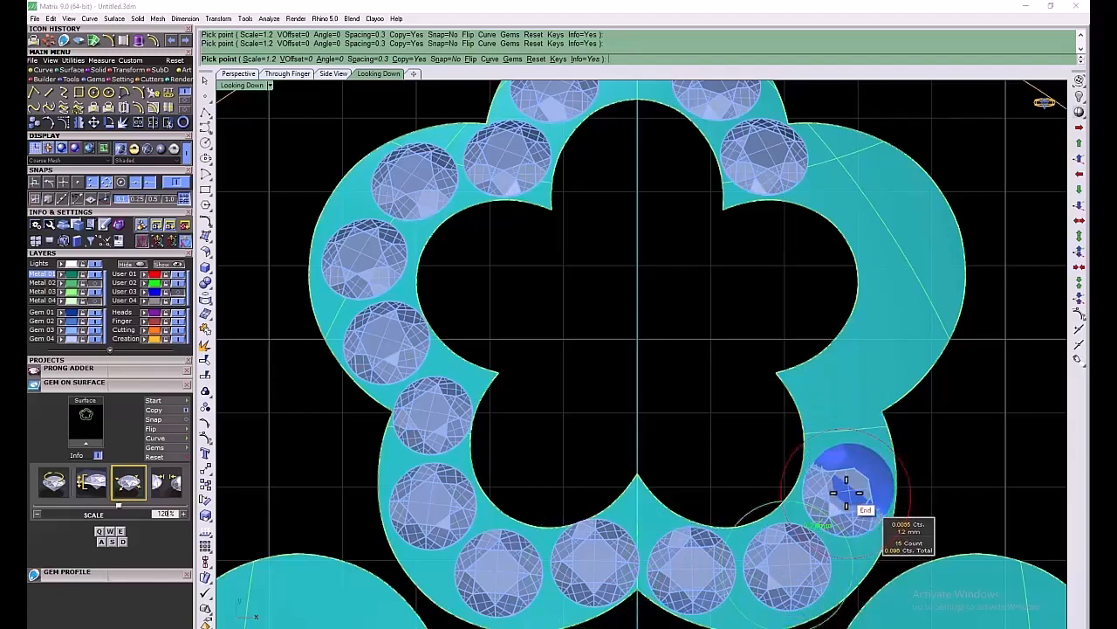
# Reduce the gem size to 1.1 mm and place three gems from the right notch up around the right petal of the upper flower
pyautogui.press('a')
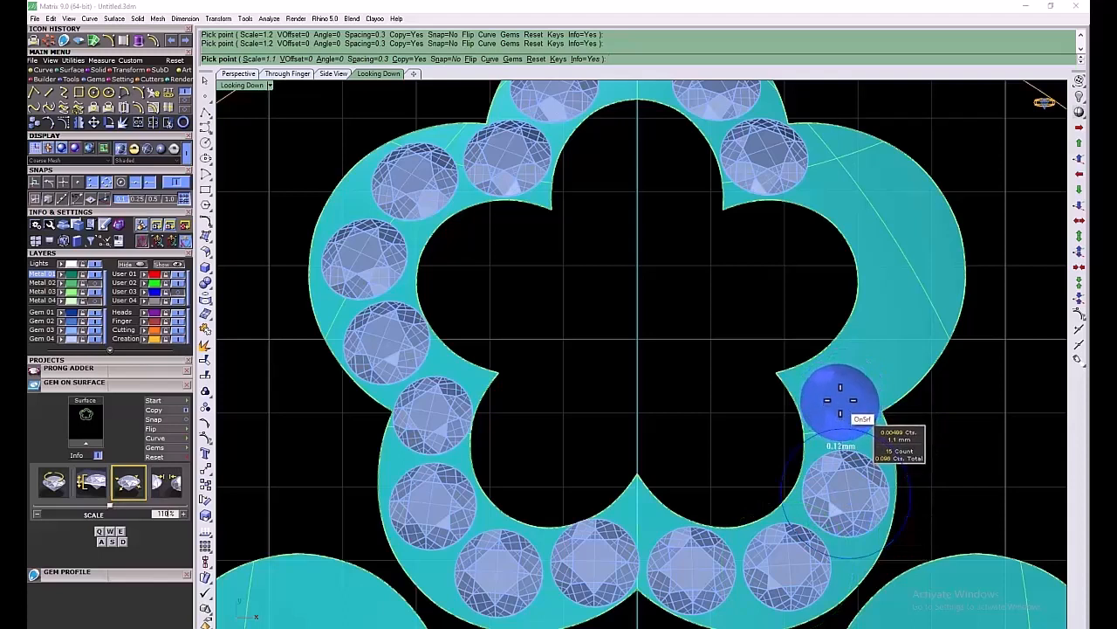
pyautogui.click(838, 402)
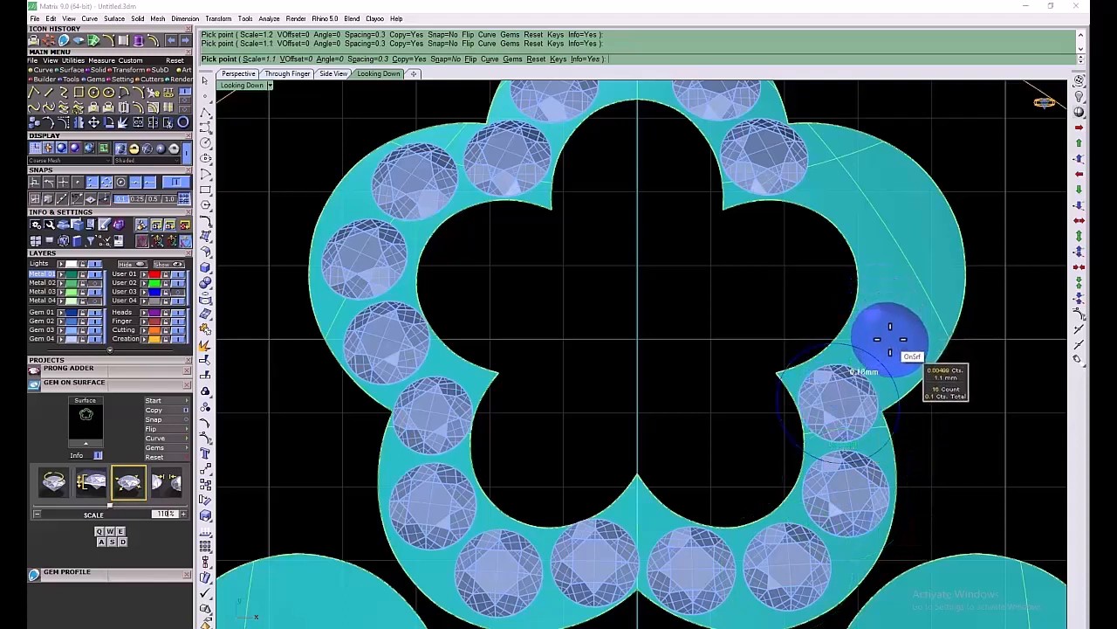
pyautogui.click(890, 339)
pyautogui.click(913, 262)
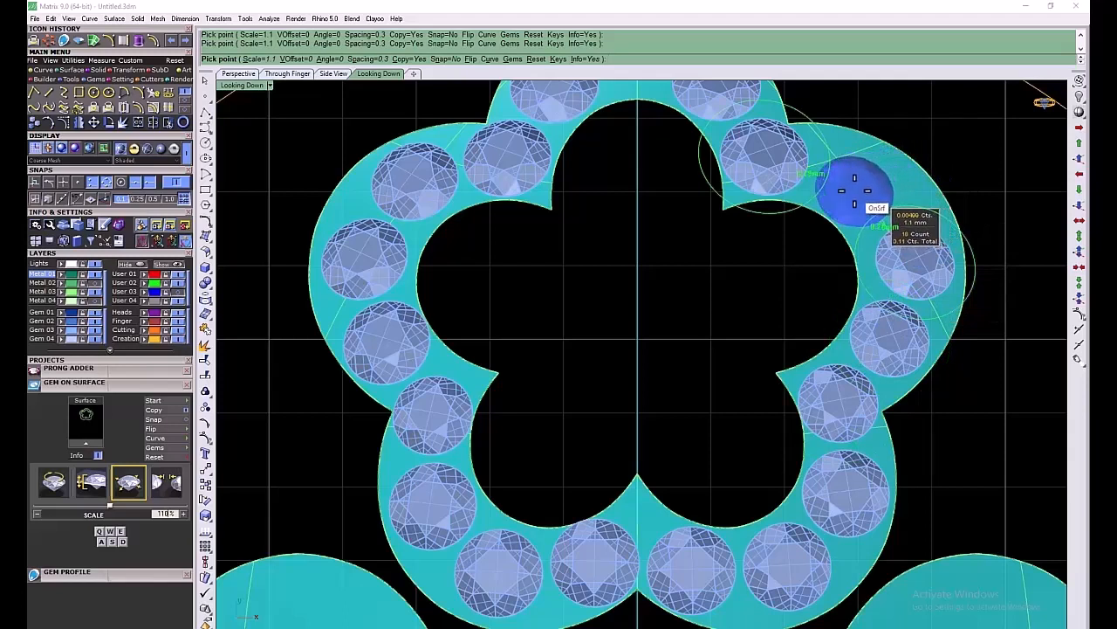
# Try a 1.3 mm gem in the remaining gap of the upper flower's right petal, and delete it
pyautogui.press('d')
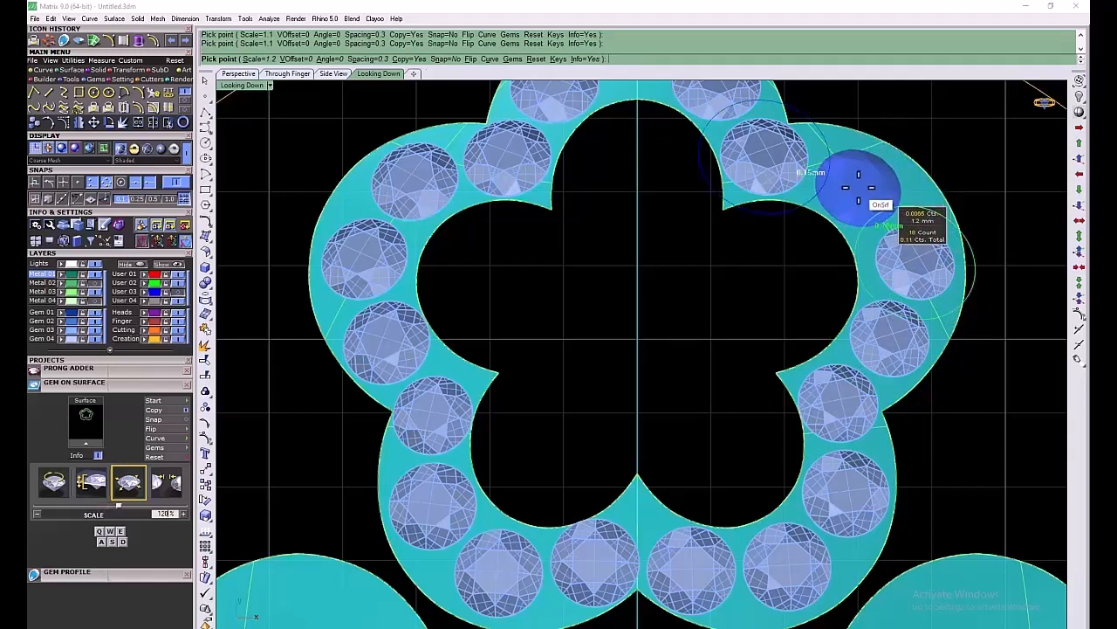
pyautogui.press('d')
pyautogui.click(861, 185)
pyautogui.rightClick(861, 186)
pyautogui.scroll(-8, 851, 316)
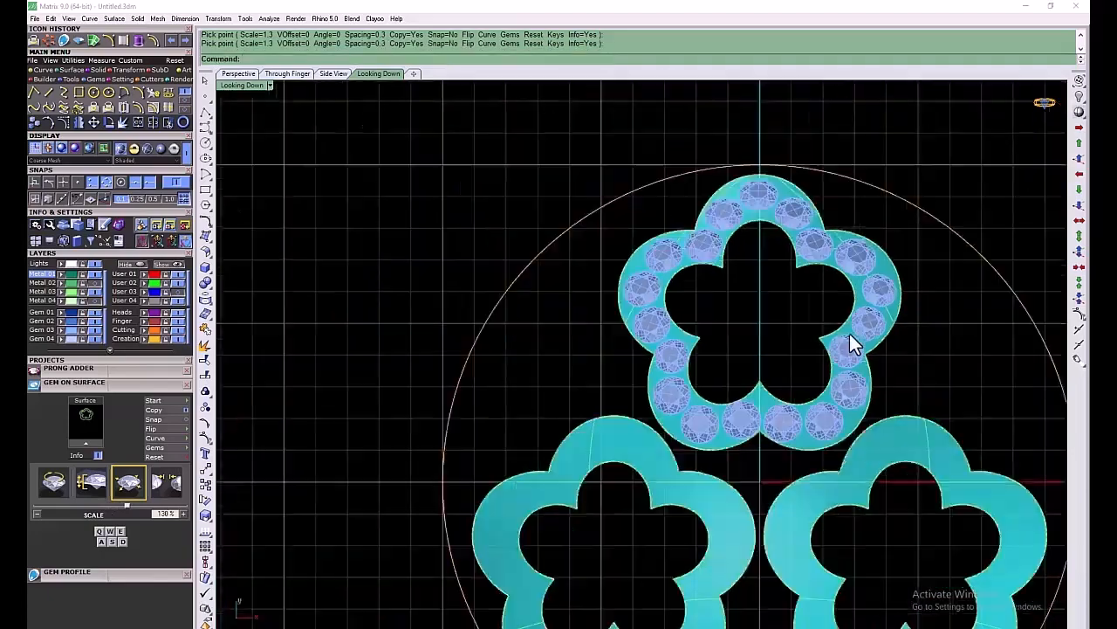
pyautogui.moveTo(805, 344); pyautogui.dragTo(728, 337, button='right')
pyautogui.scroll(6, 773, 247)
pyautogui.click(773, 253)
pyautogui.rightClick(772, 253)
pyautogui.press('Delete')
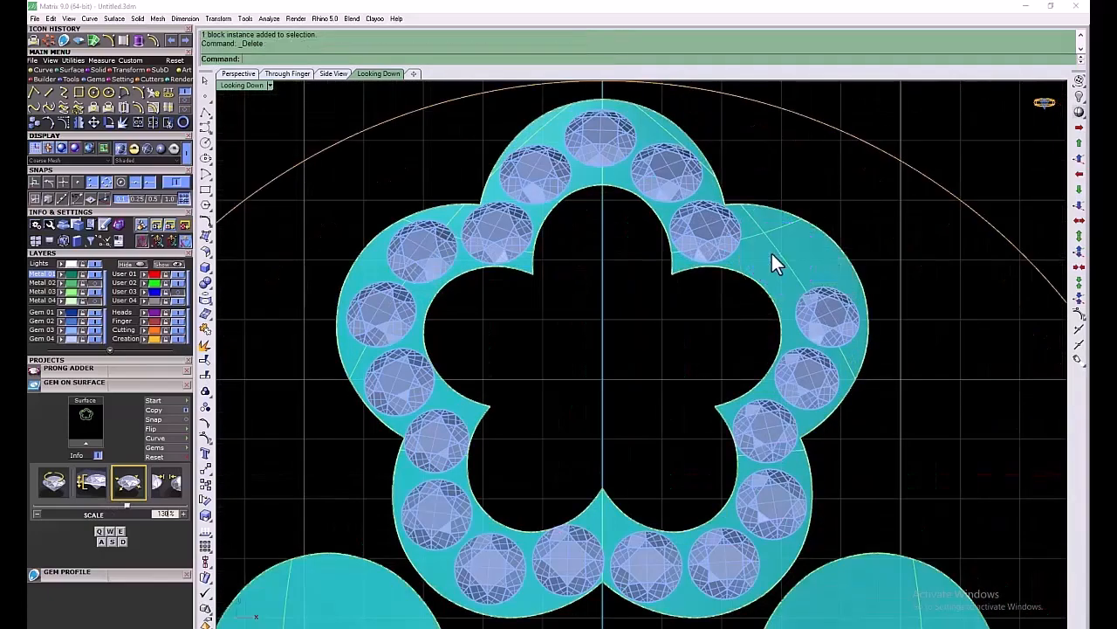
# Restart Gem on Surface on the upper flower and fill the remaining gap in its right petal with a 1.2 mm gem
pyautogui.rightClick(773, 253)
pyautogui.click(777, 255)
pyautogui.press('d')
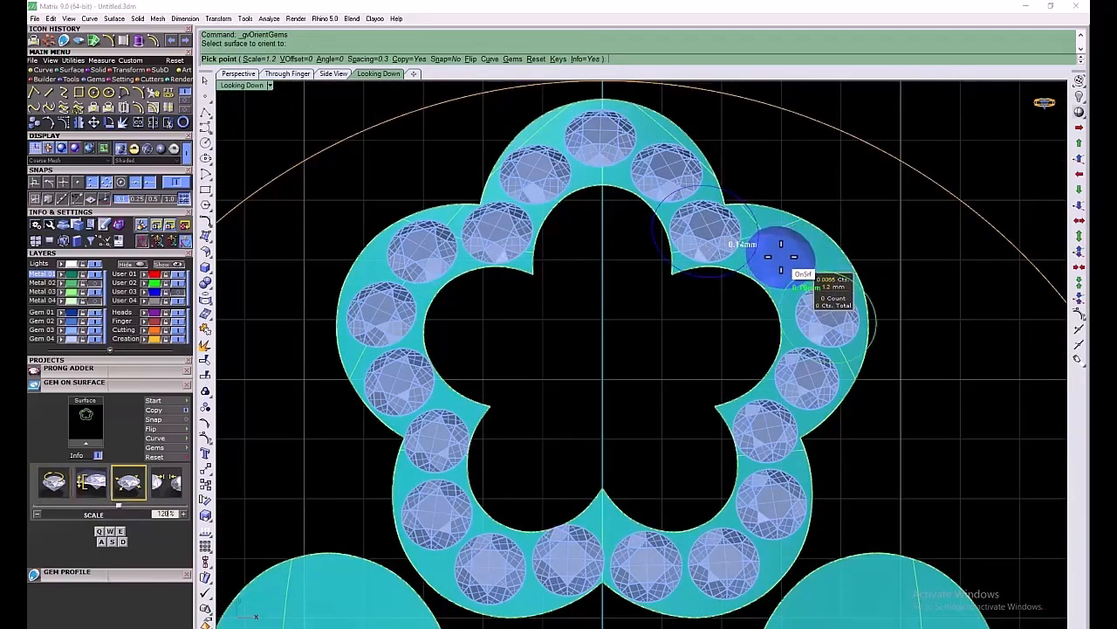
pyautogui.click(780, 253)
pyautogui.rightClick(779, 252)
# Start Gem on Surface on the lower-right flower and place one 1.1 mm gem at each of its five notches
pyautogui.scroll(-10, 757, 293)
pyautogui.scroll(5, 753, 546)
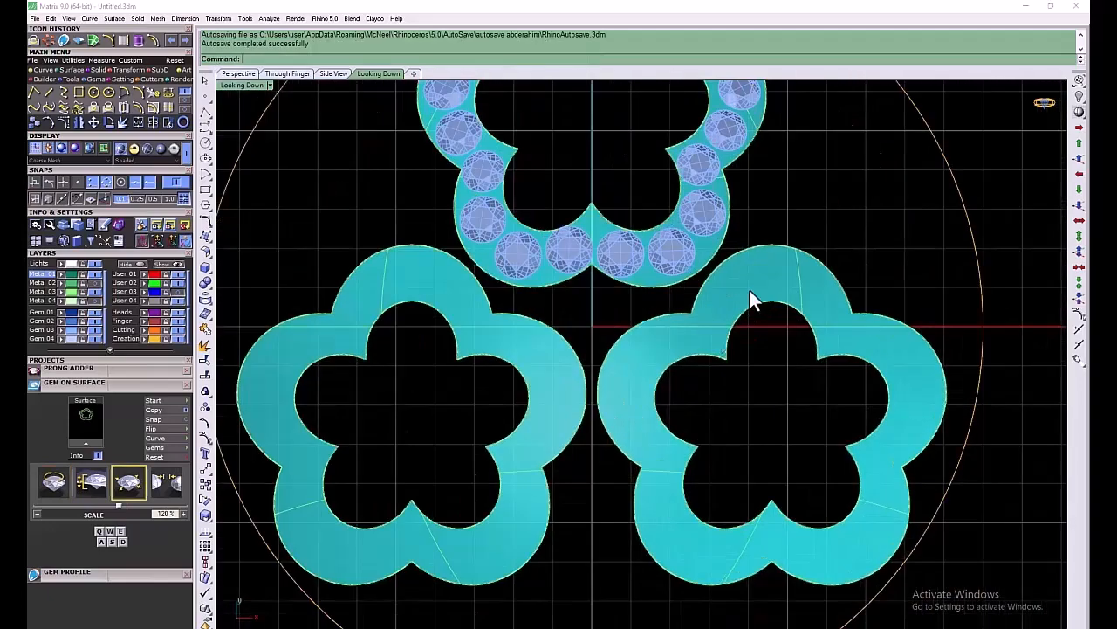
pyautogui.press('d')
pyautogui.scroll(2, 845, 345)
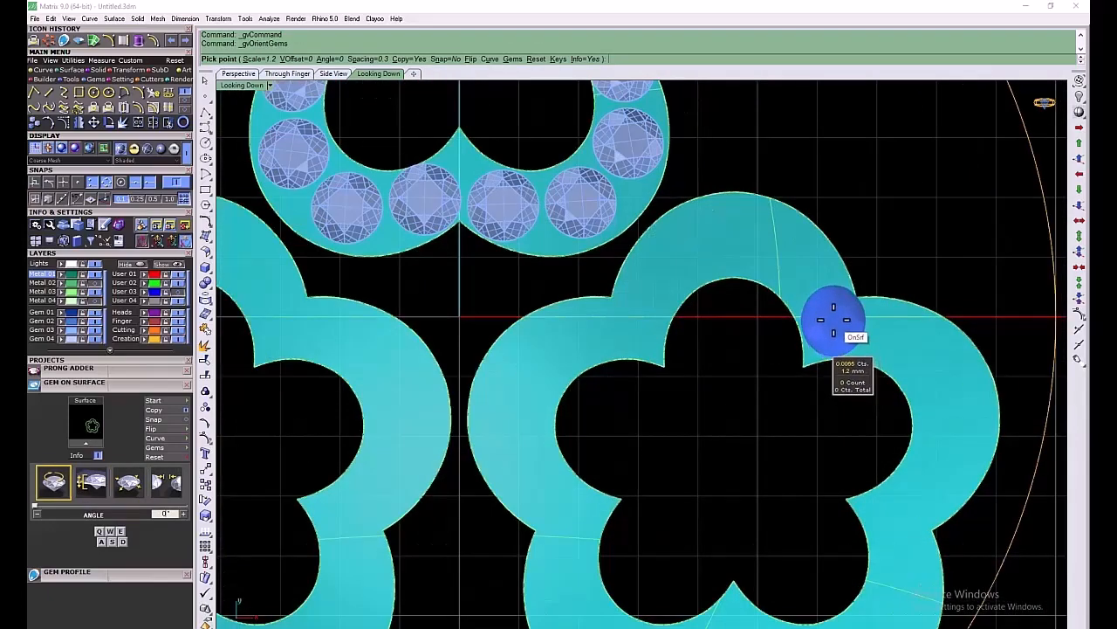
pyautogui.moveTo(832, 320); pyautogui.dragTo(756, 208, button='right')
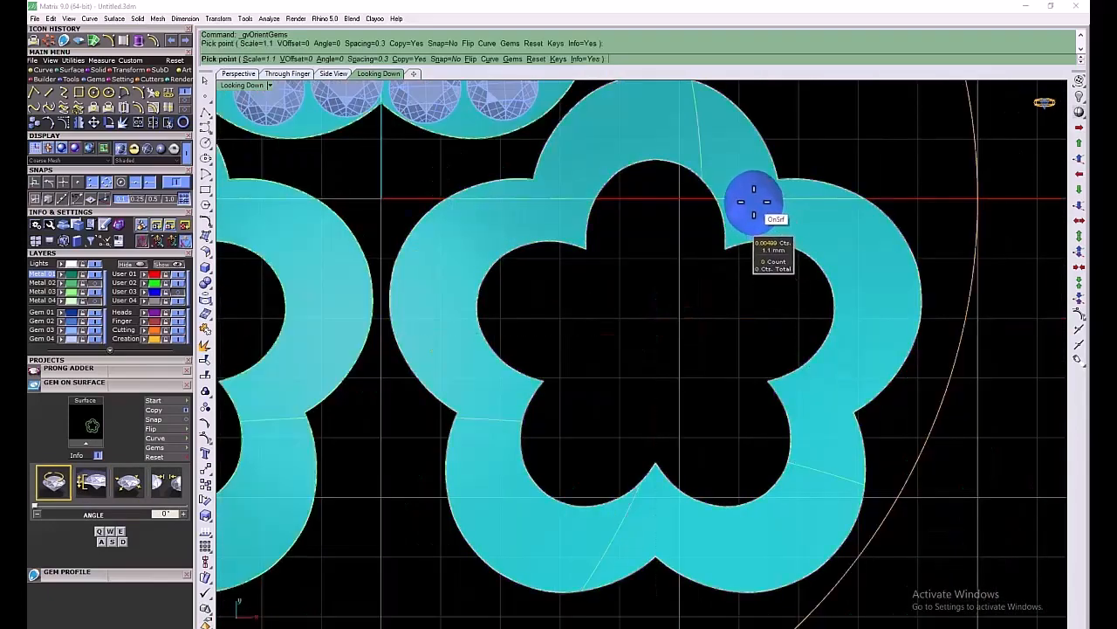
pyautogui.click(754, 202)
pyautogui.click(819, 394)
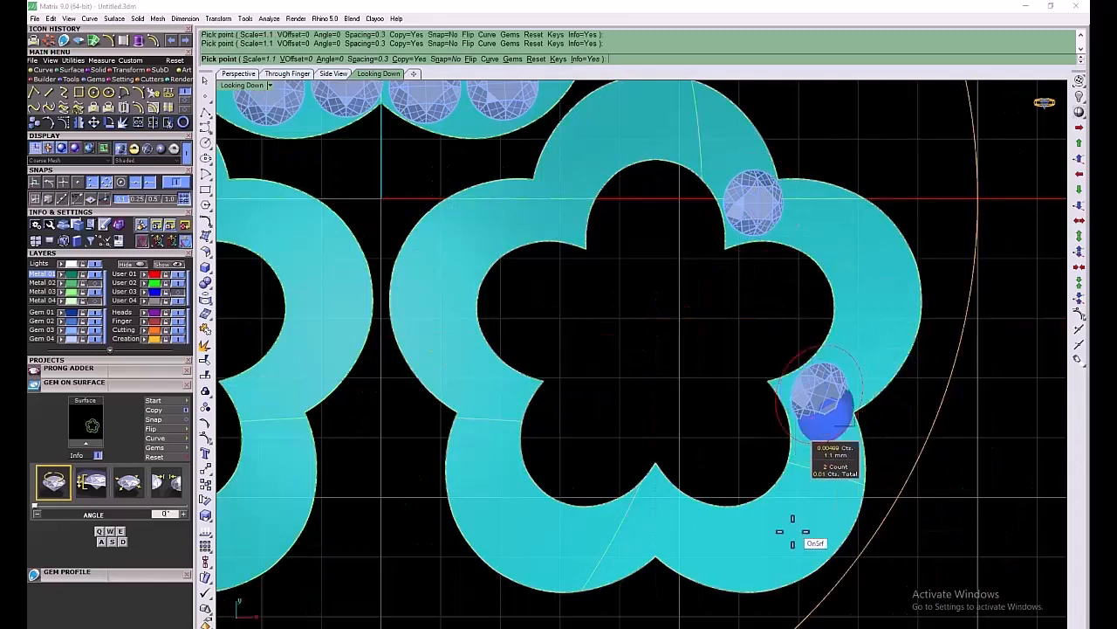
pyautogui.click(654, 518)
pyautogui.click(493, 401)
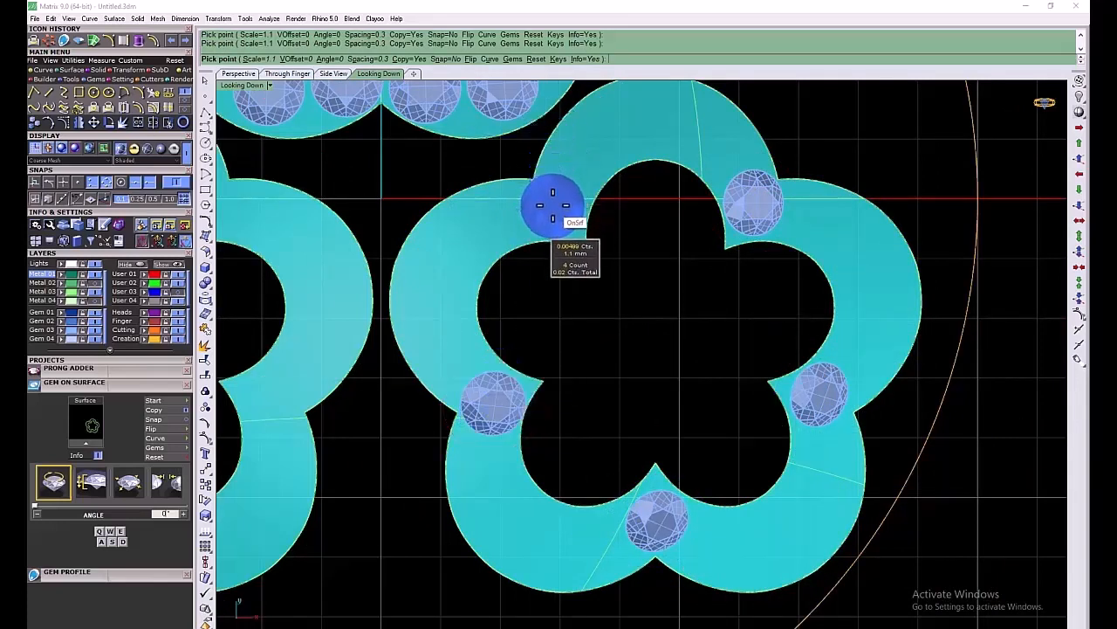
pyautogui.click(552, 205)
# Place three 1.1 mm gems around the top petal and three around the right petal of the lower-right flower
pyautogui.click(591, 146)
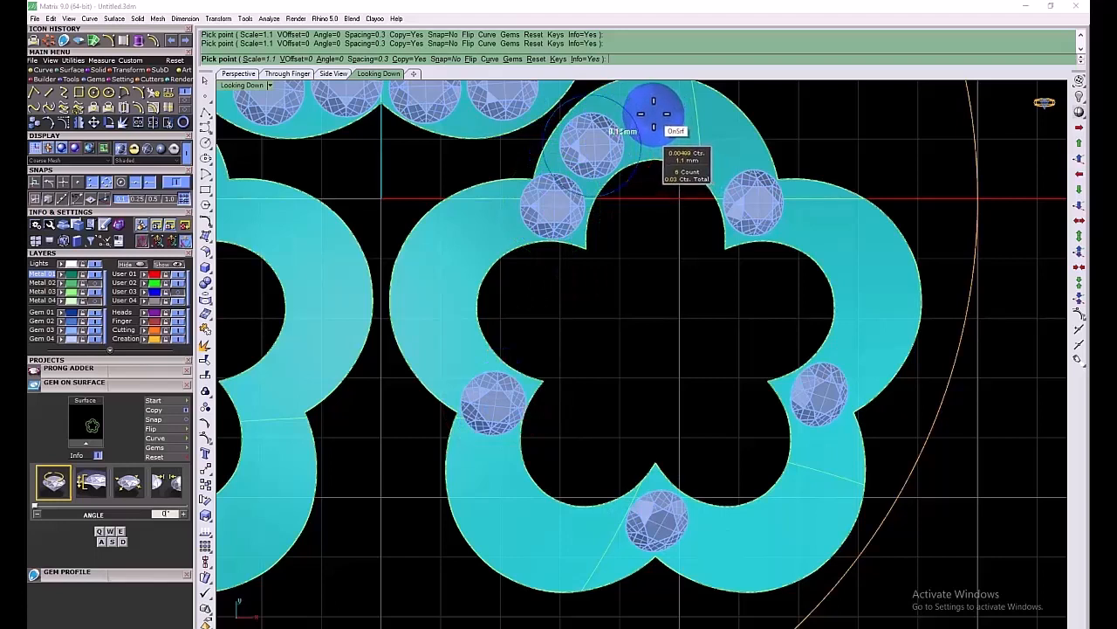
pyautogui.click(652, 111)
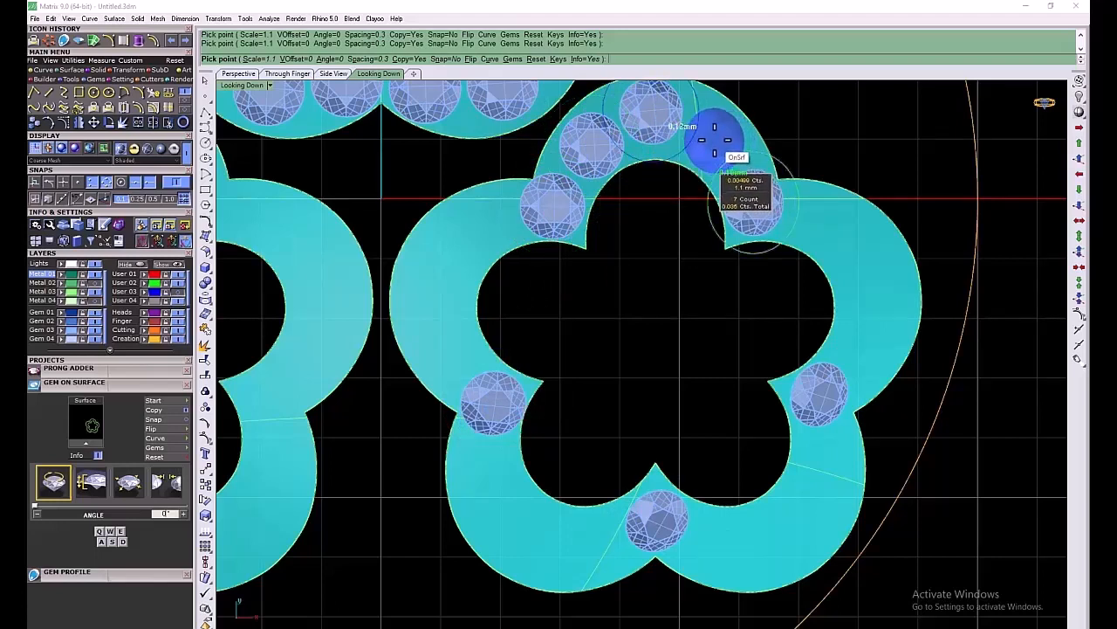
pyautogui.click(714, 138)
pyautogui.click(817, 218)
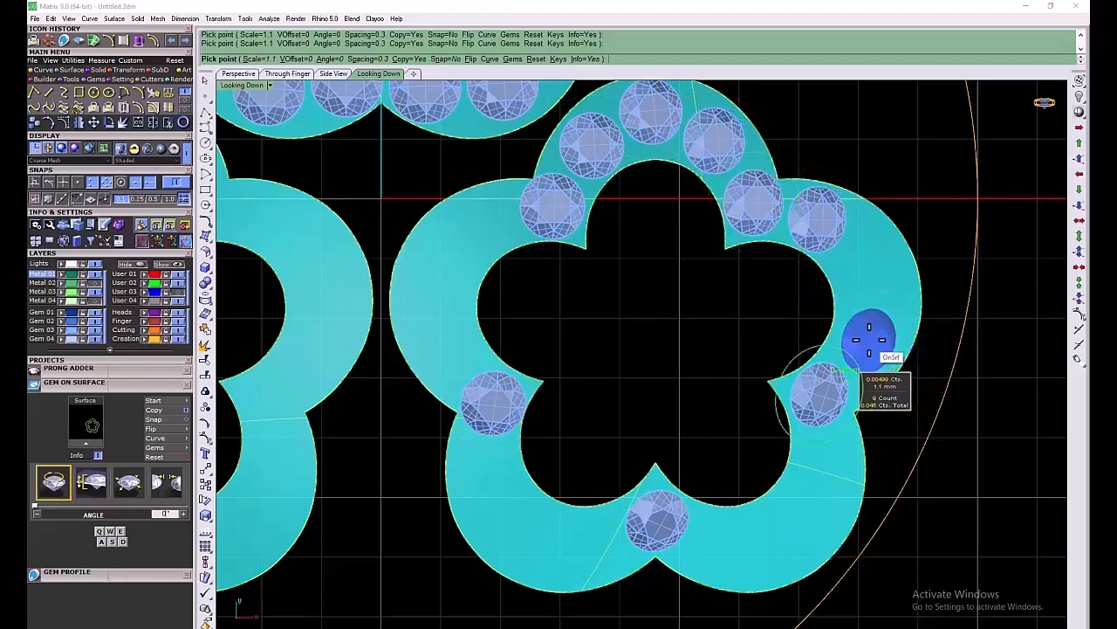
pyautogui.click(867, 337)
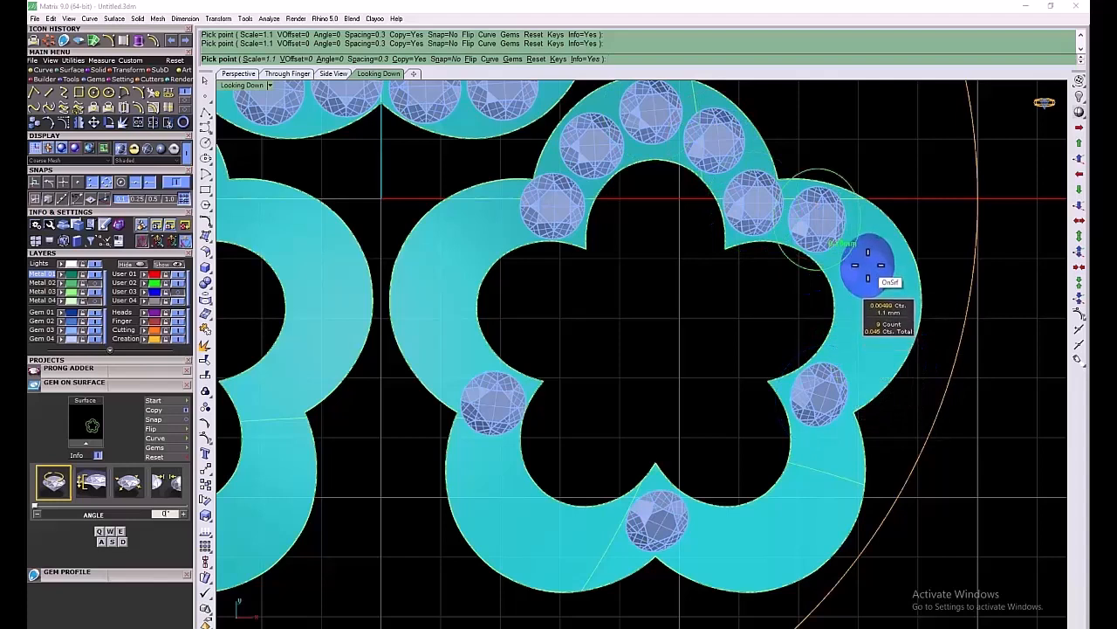
pyautogui.click(867, 338)
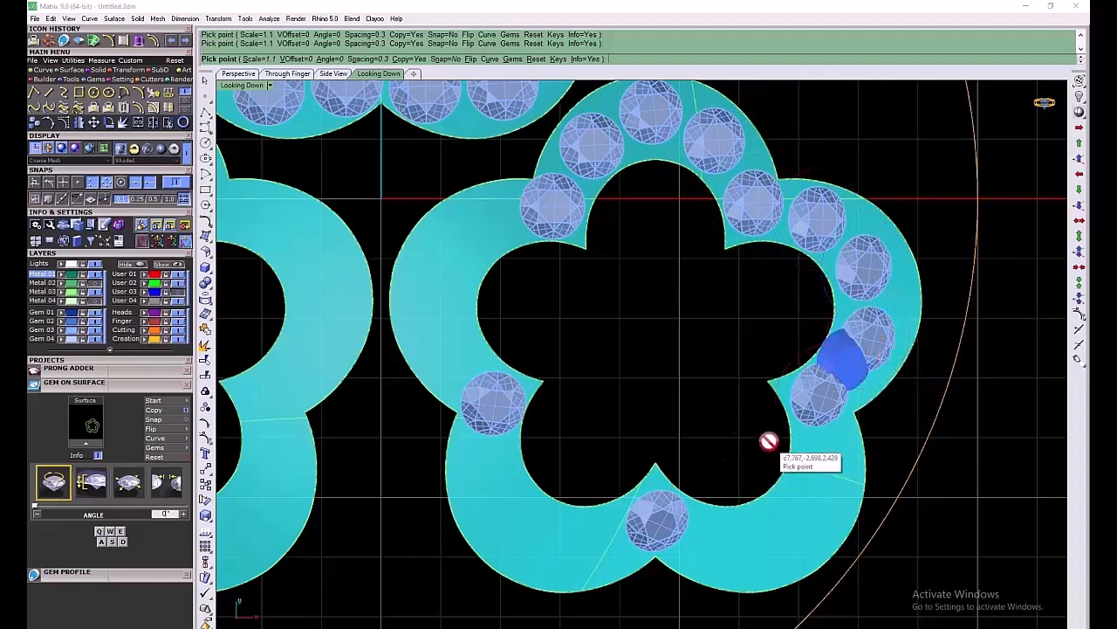
# Place three 1.1 mm gems around the lower-right petal of the lower-right flower
pyautogui.click(820, 462)
pyautogui.click(788, 527)
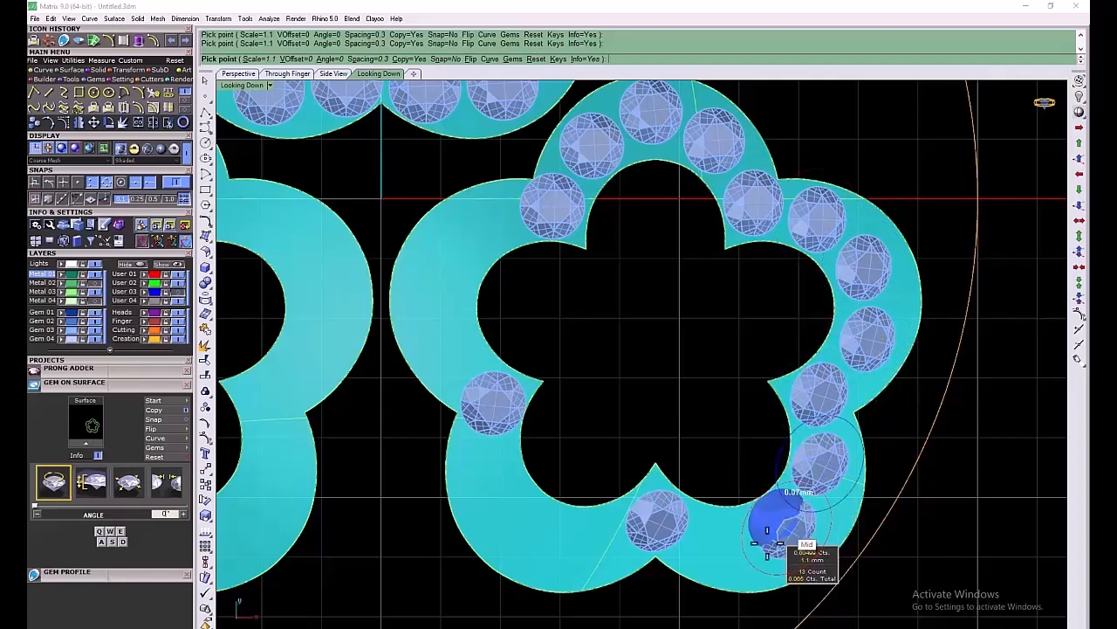
pyautogui.click(720, 539)
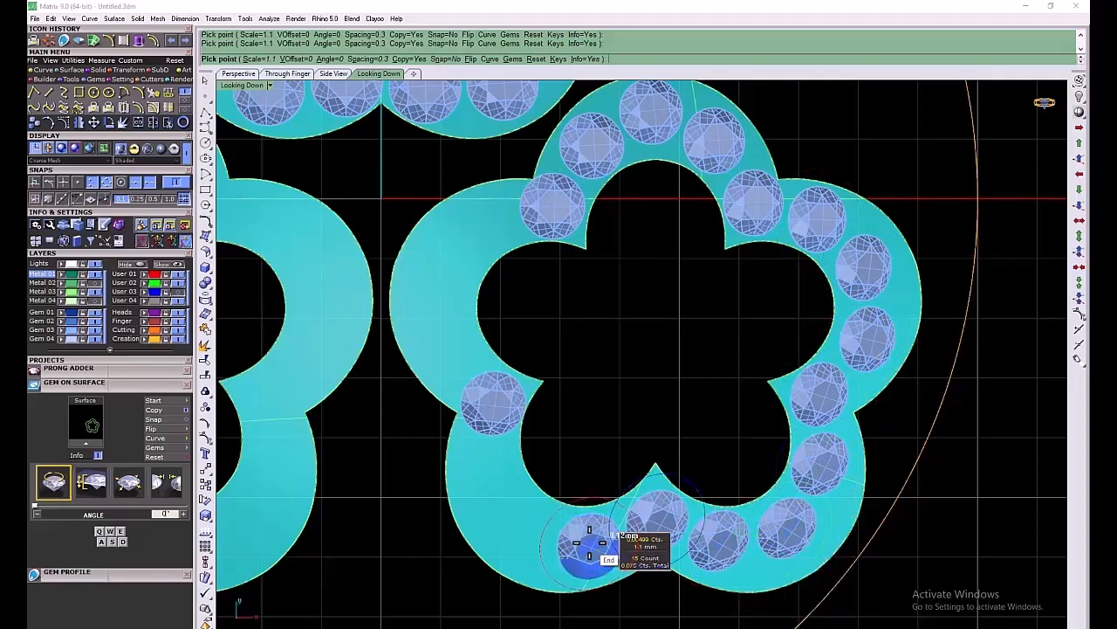
# Try two 1.1 mm gems on the lower-left petal of the lower-right flower, and delete both
pyautogui.click(587, 542)
pyautogui.click(525, 525)
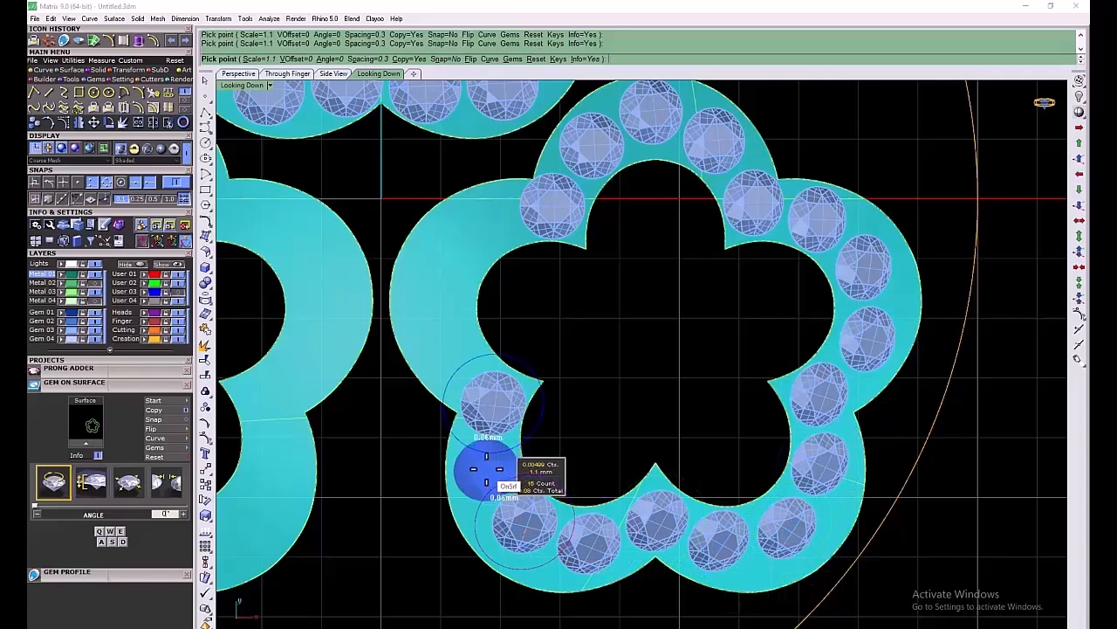
pyautogui.rightClick(487, 469)
pyautogui.click(517, 526)
pyautogui.keyDown('shift'); pyautogui.click(589, 543); pyautogui.keyUp('shift')
pyautogui.press('Delete')
# Restart Gem on Surface on the lower-right flower and place three evenly spaced 1.1 mm gems around its lower-left petal
pyautogui.rightClick(597, 554)
pyautogui.click(597, 556)
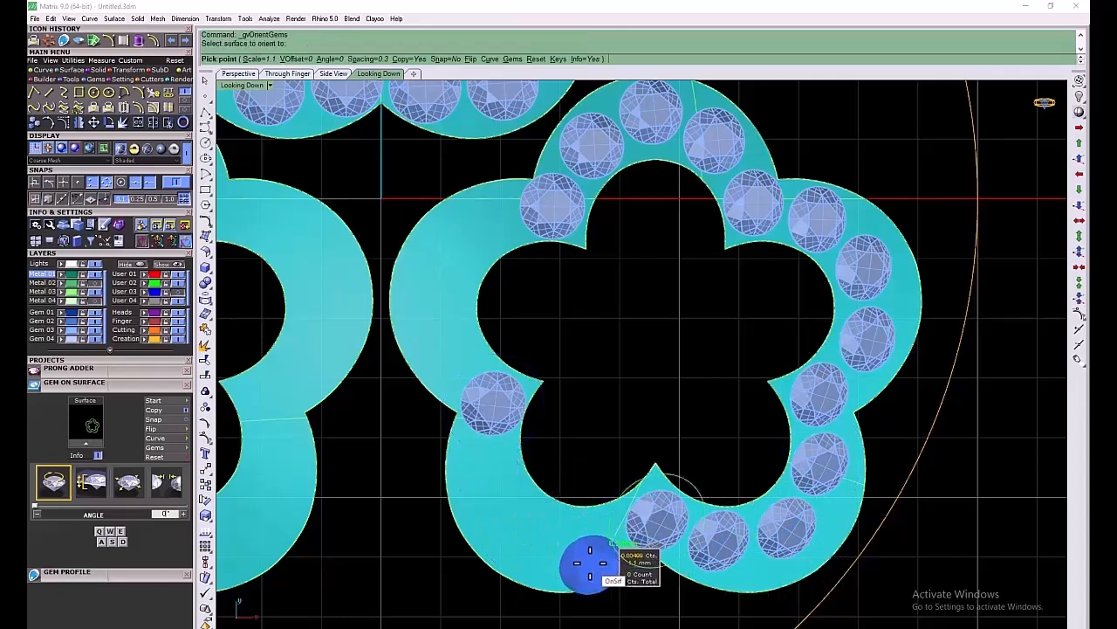
pyautogui.scroll(4, 590, 560)
pyautogui.click(593, 539)
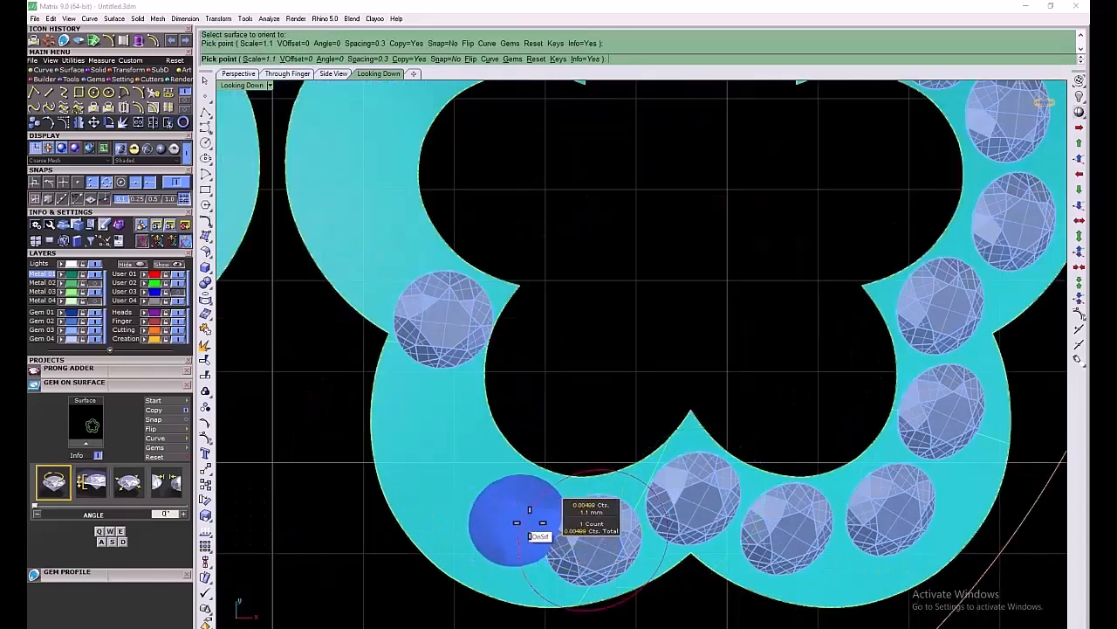
pyautogui.click(493, 516)
pyautogui.click(438, 425)
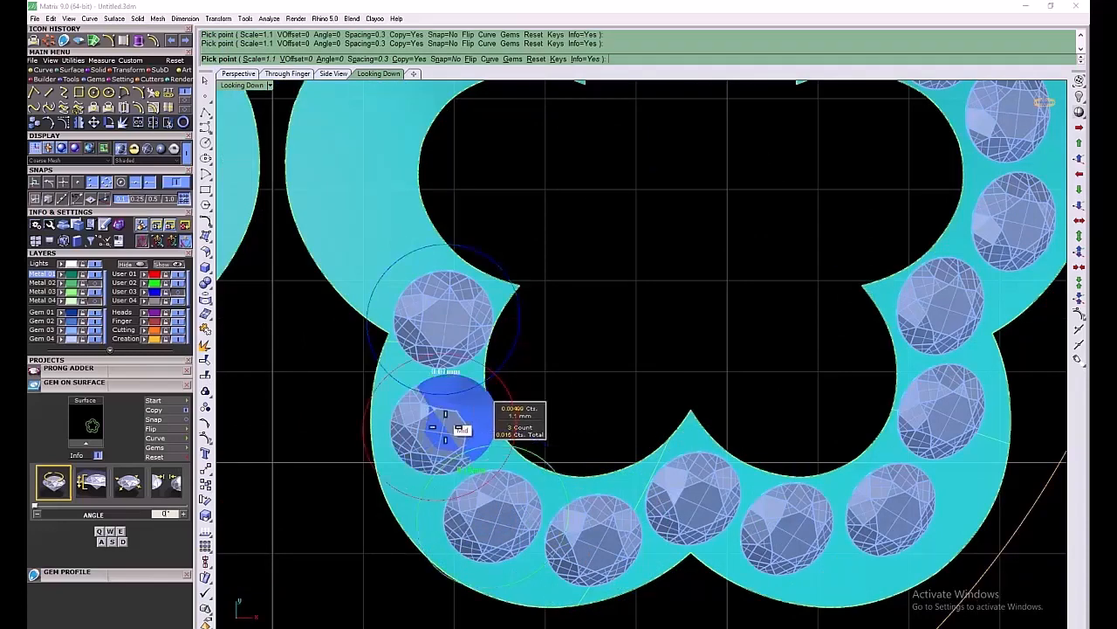
# Fill the left petal of the lower-right flower with 1.1 mm gems and end Gem on Surface
pyautogui.moveTo(336, 195); pyautogui.dragTo(369, 287, button='right')
pyautogui.click(404, 326)
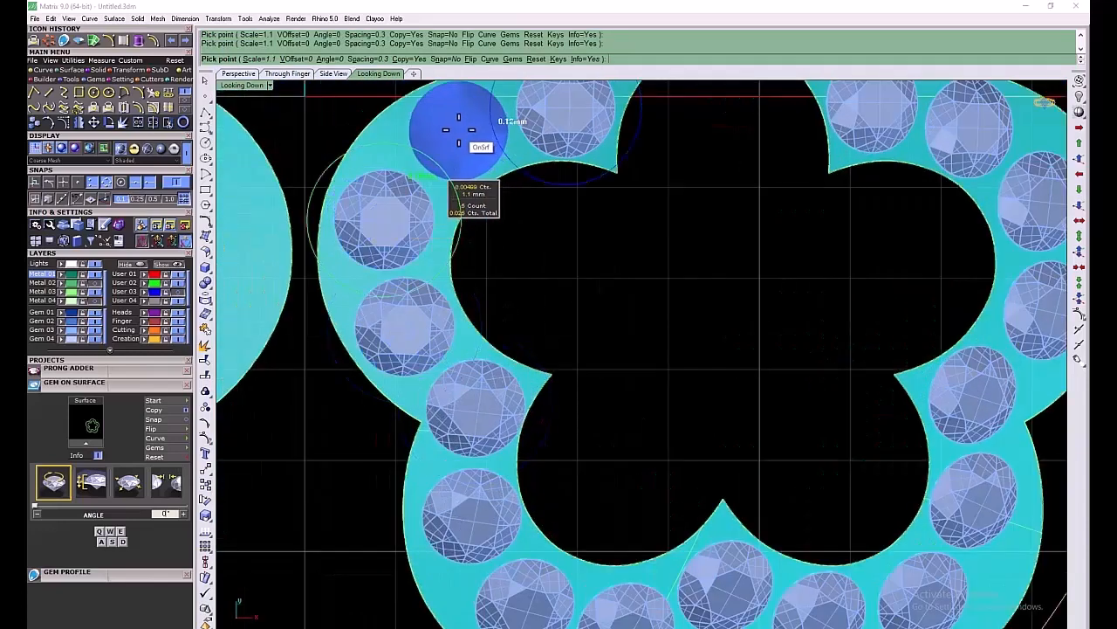
pyautogui.rightClick(474, 262)
pyautogui.scroll(-5, 474, 261)
# Examine the gem layout of the two paved flowers in the perspective view and return to the Looking Down view
pyautogui.doubleClick(235, 85)
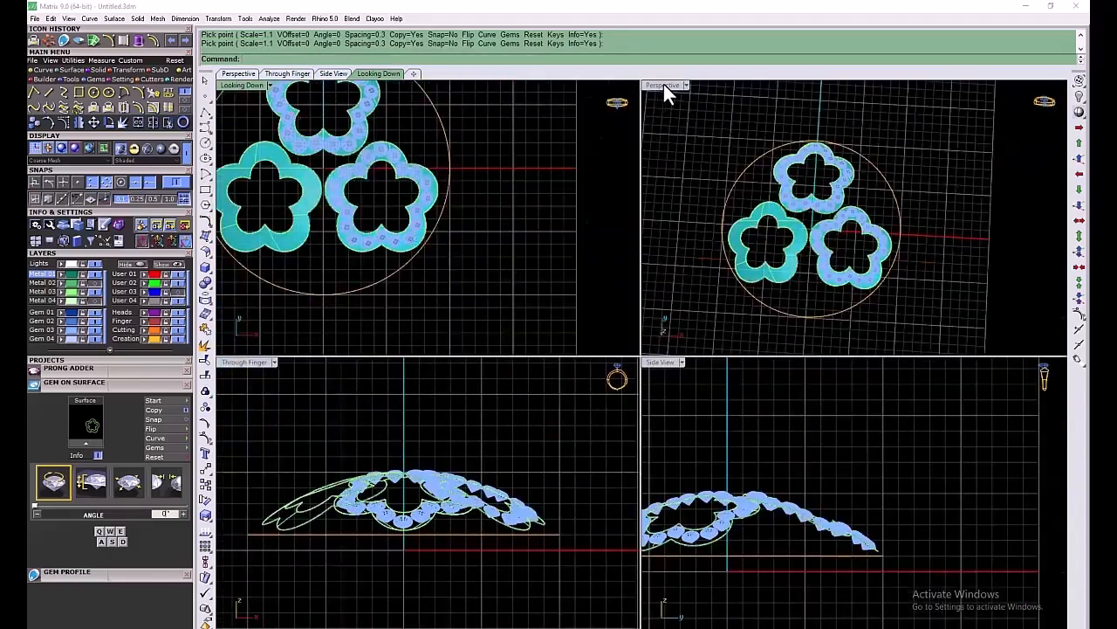
pyautogui.doubleClick(663, 84)
pyautogui.moveTo(578, 282); pyautogui.dragTo(585, 330, button='right')
pyautogui.scroll(3, 594, 374)
pyautogui.scroll(-5, 594, 374)
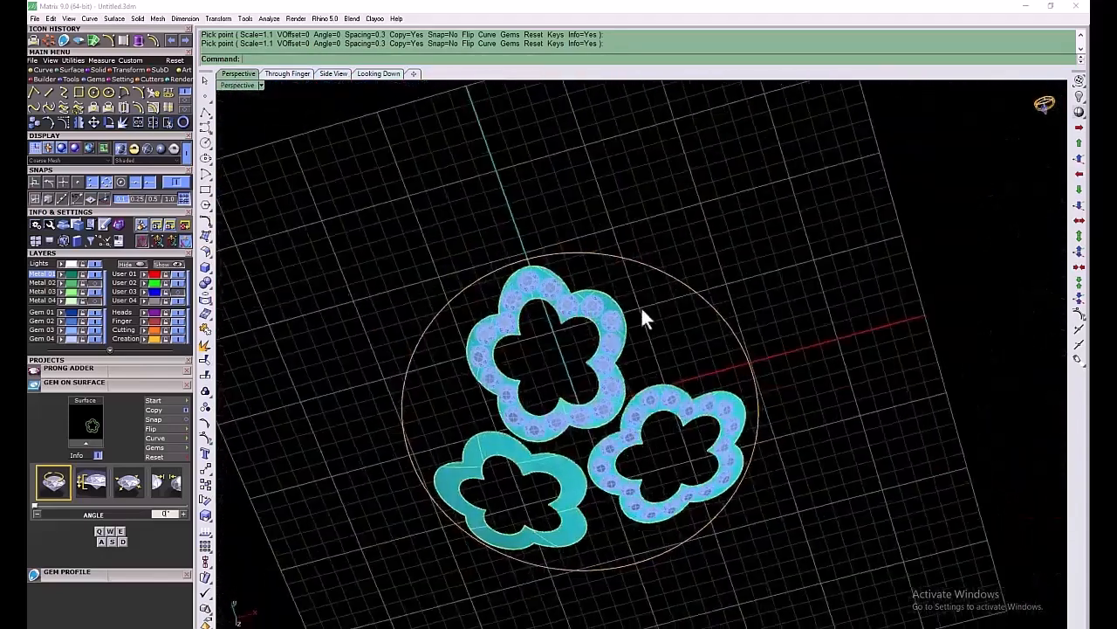
pyautogui.moveTo(316, 150); pyautogui.dragTo(643, 413)
pyautogui.click(646, 371)
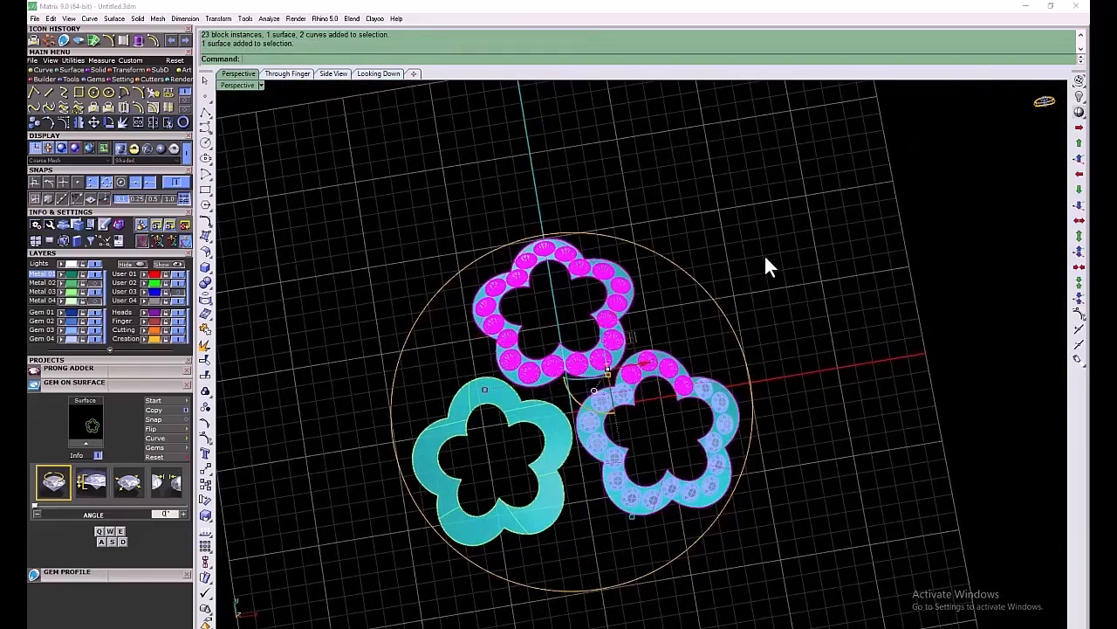
pyautogui.moveTo(766, 262); pyautogui.dragTo(395, 160, button='right')
pyautogui.doubleClick(233, 86)
pyautogui.doubleClick(248, 85)
# Start Prong on Surface on the upper flower with 0.5 mm diameter, 0.2 mm drop and 0.5 mm height, and flip the prong direction
pyautogui.moveTo(414, 114); pyautogui.dragTo(496, 345, button='right')
pyautogui.scroll(4, 492, 285)
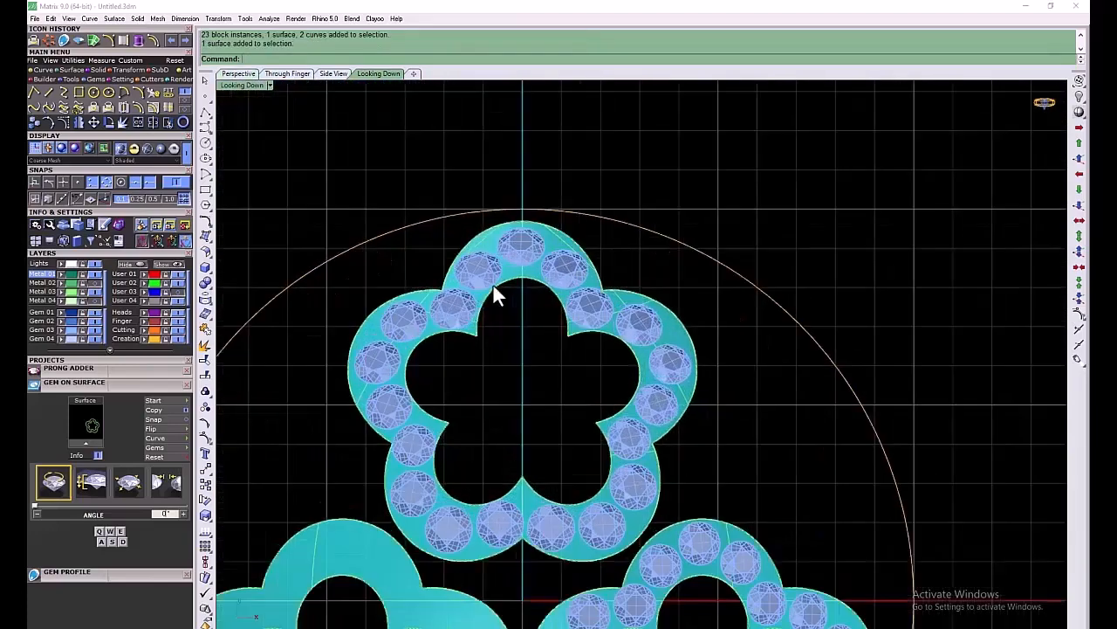
pyautogui.click(101, 78)
pyautogui.click(120, 91)
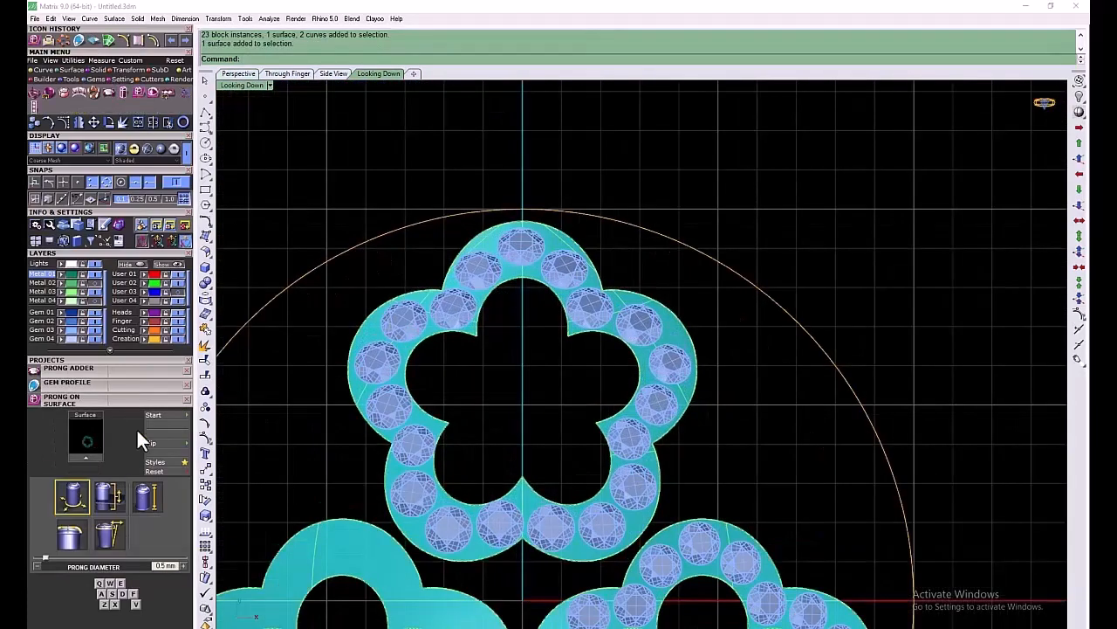
pyautogui.click(85, 457)
pyautogui.click(107, 502)
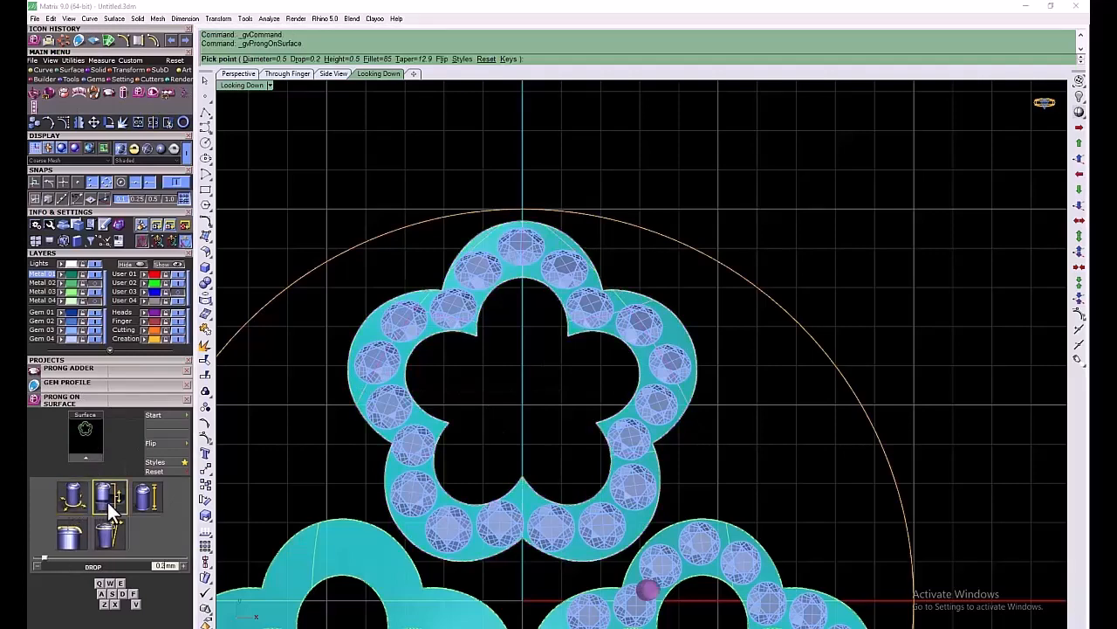
pyautogui.click(136, 498)
pyautogui.scroll(3, 515, 278)
pyautogui.press('f')
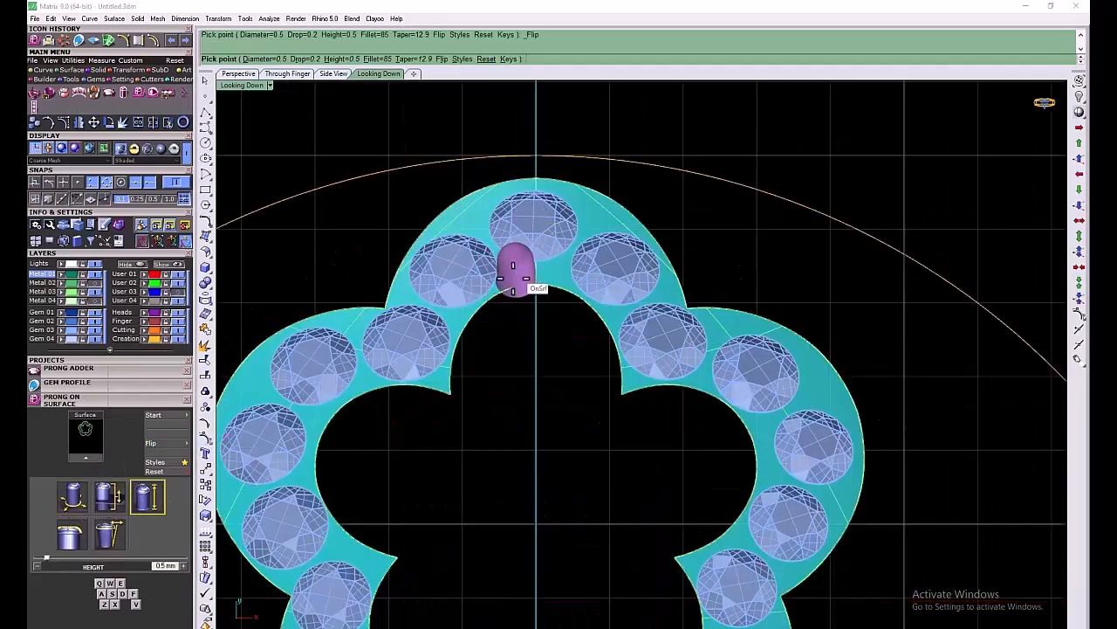
pyautogui.scroll(-3, 397, 258)
pyautogui.scroll(2, 495, 209)
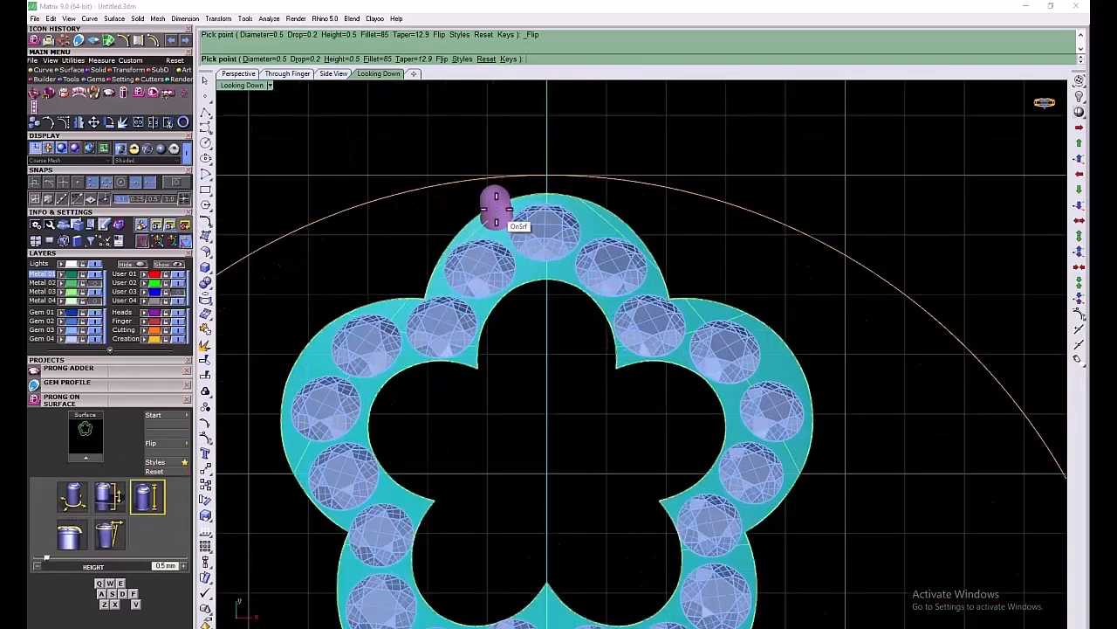
# Place 0.5 mm prongs in pairs between the gems around the top petal of the upper flower
pyautogui.click(499, 229)
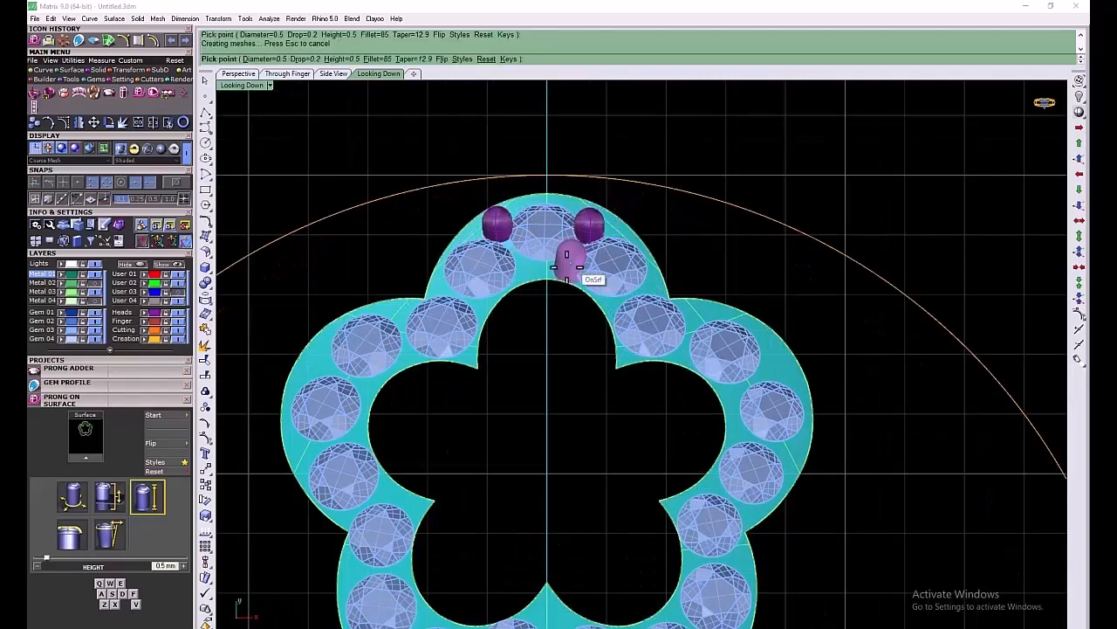
pyautogui.click(567, 255)
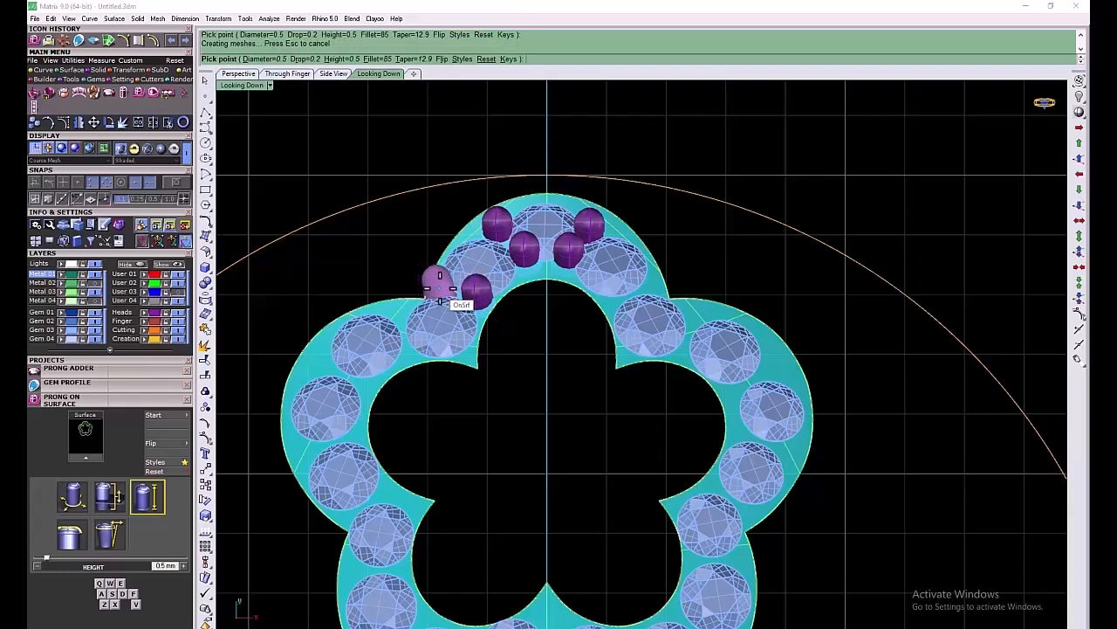
pyautogui.click(440, 288)
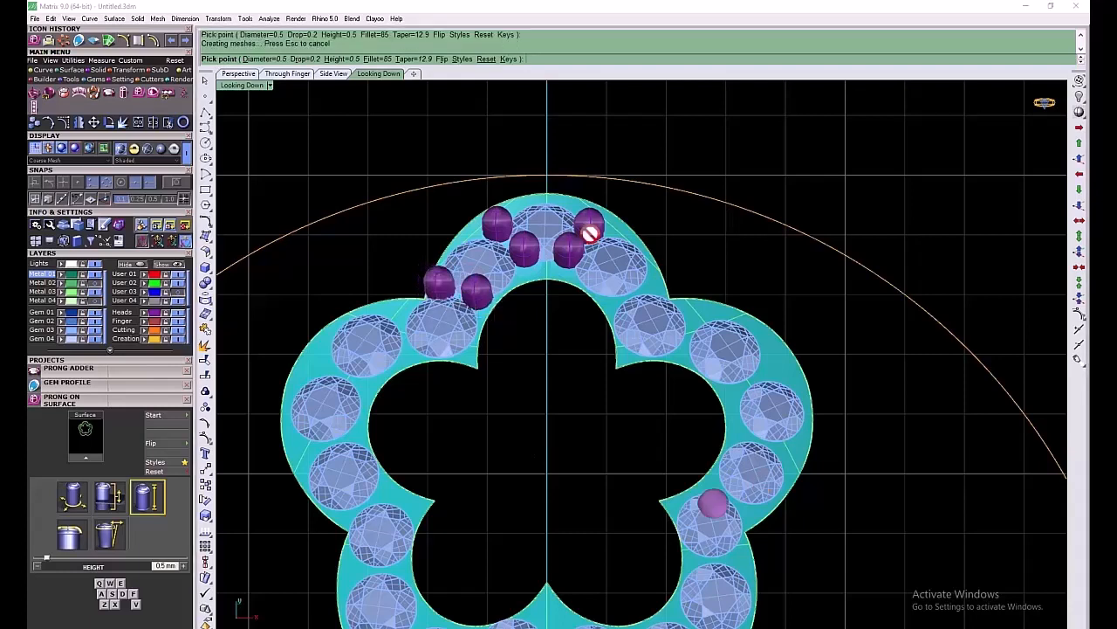
pyautogui.click(652, 286)
pyautogui.click(632, 345)
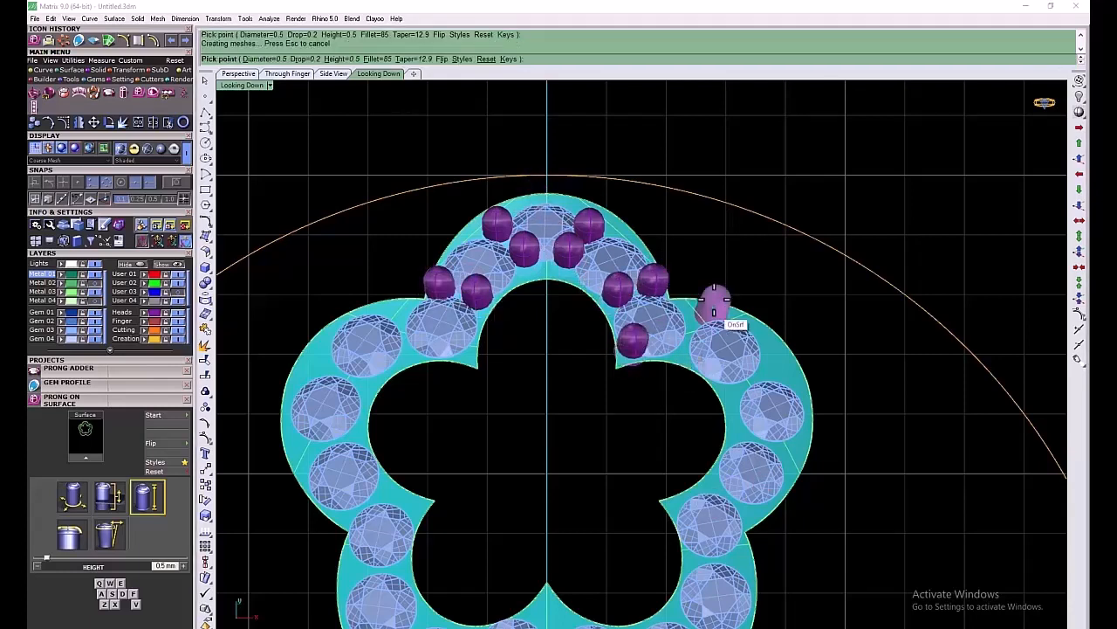
# Place 0.5 mm prongs between the gems around the right petal of the upper flower, down to its lower-right notch
pyautogui.click(686, 344)
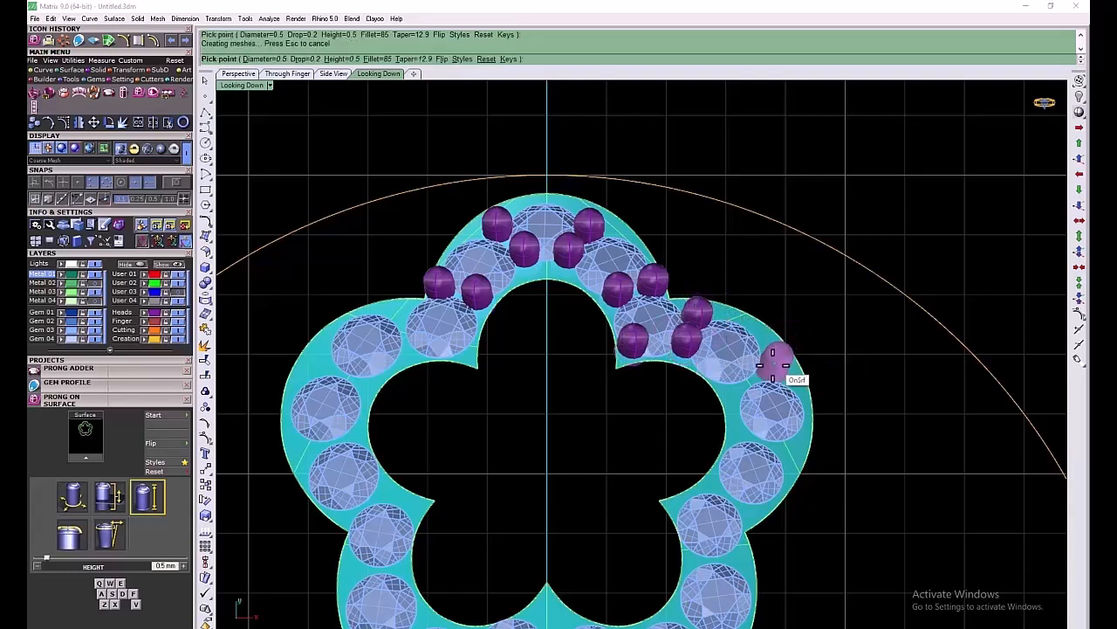
pyautogui.click(739, 384)
pyautogui.click(751, 430)
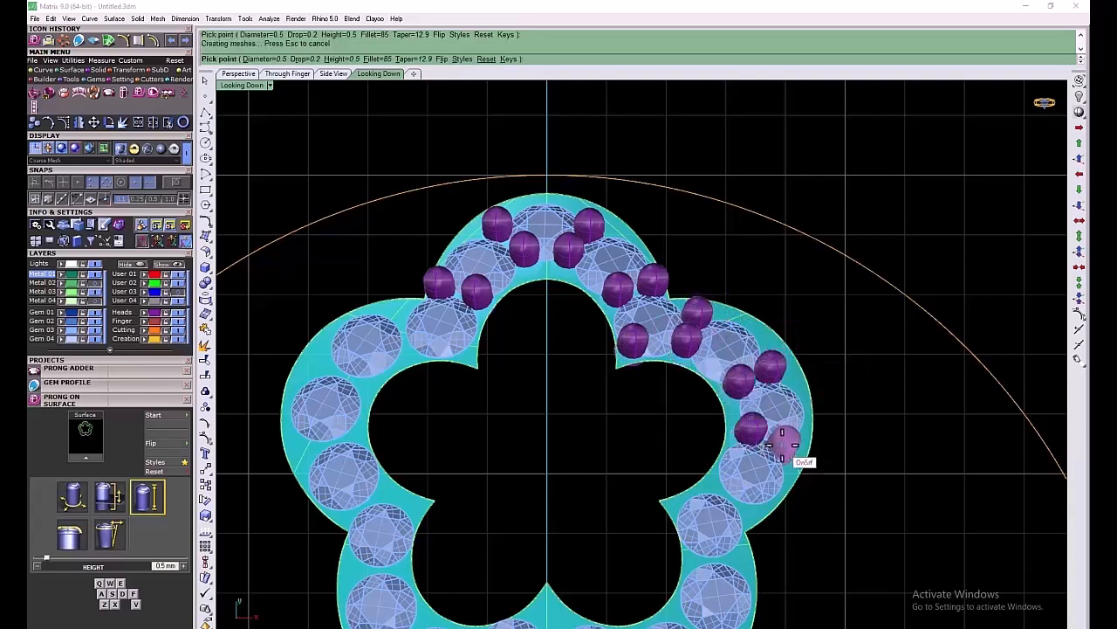
pyautogui.click(683, 504)
pyautogui.click(733, 557)
pyautogui.click(700, 557)
# Continue the 0.5 mm prong pairs around the lower-right petal of the upper flower to the bottom centre notch
pyautogui.scroll(-4, 701, 559)
pyautogui.moveTo(701, 558); pyautogui.dragTo(705, 442, button='right')
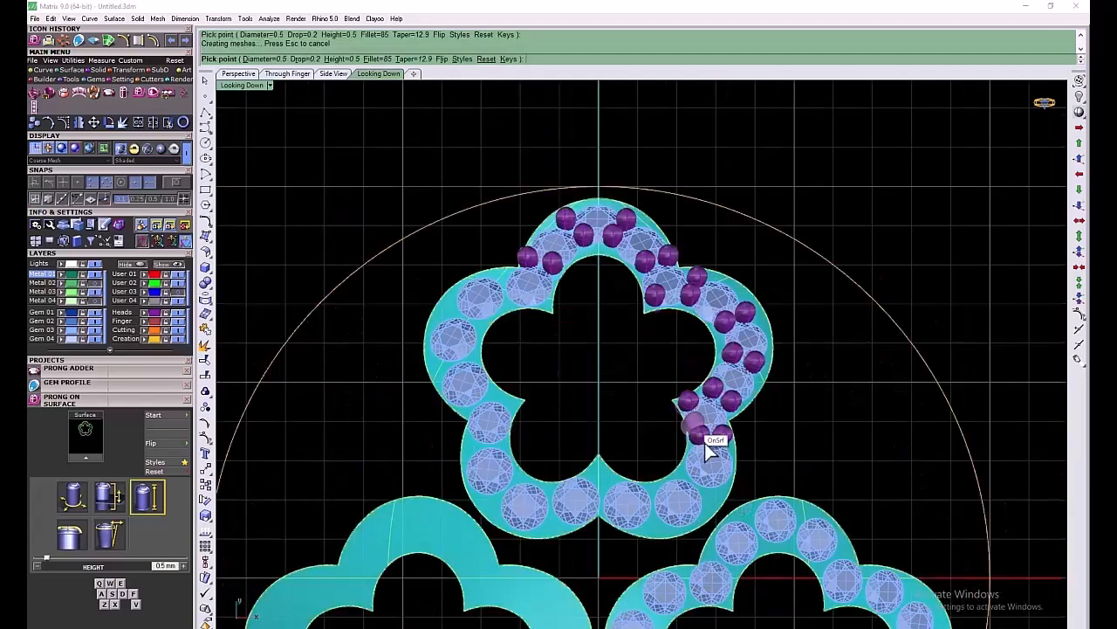
pyautogui.scroll(2, 707, 446)
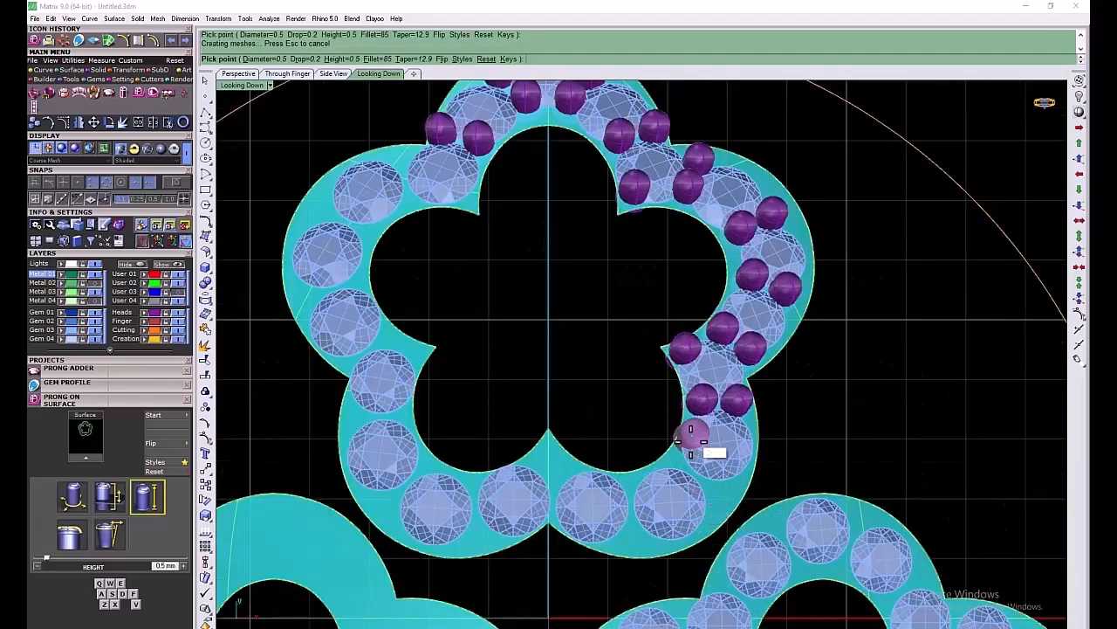
pyautogui.click(635, 486)
pyautogui.click(635, 521)
pyautogui.click(556, 478)
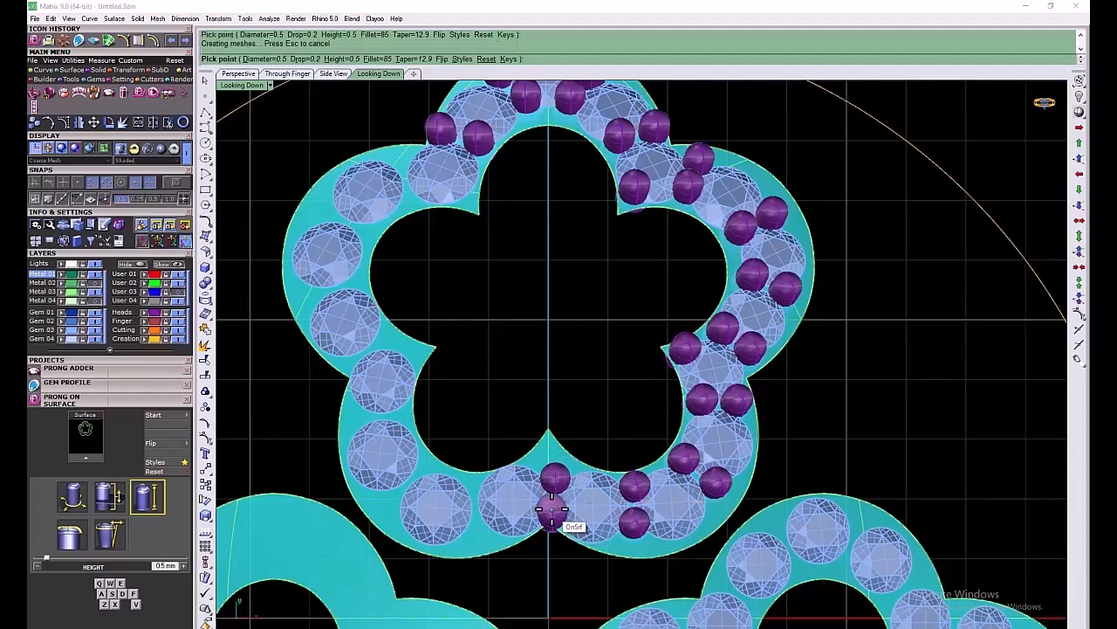
# Place 0.5 mm prong pairs between the gems of the upper flower's lower-left petal
pyautogui.click(472, 485)
pyautogui.click(472, 521)
pyautogui.click(412, 464)
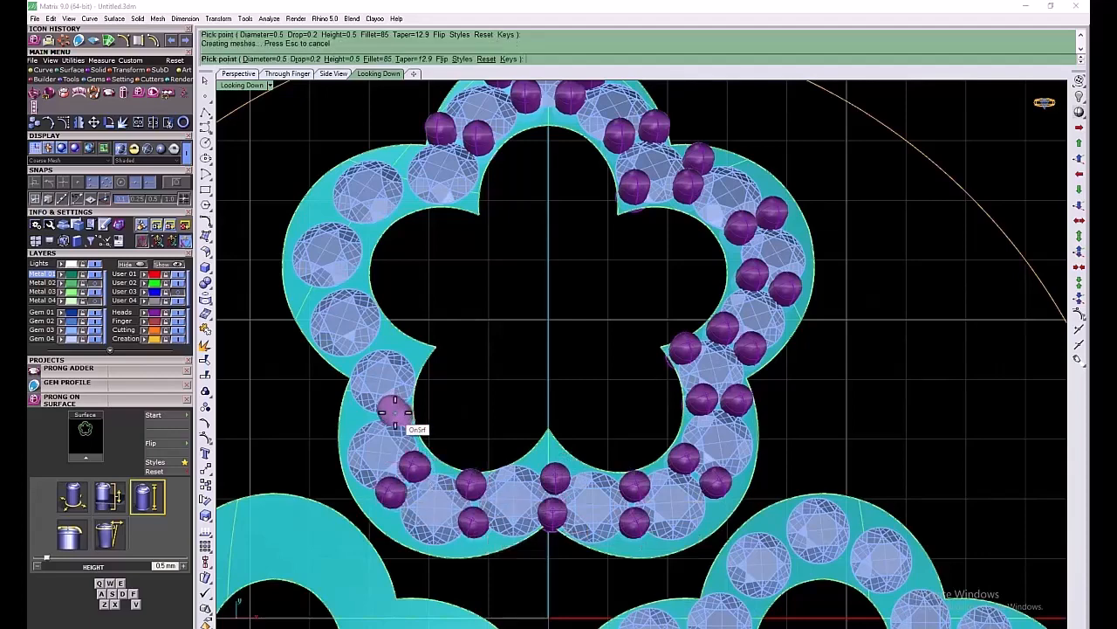
pyautogui.click(356, 413)
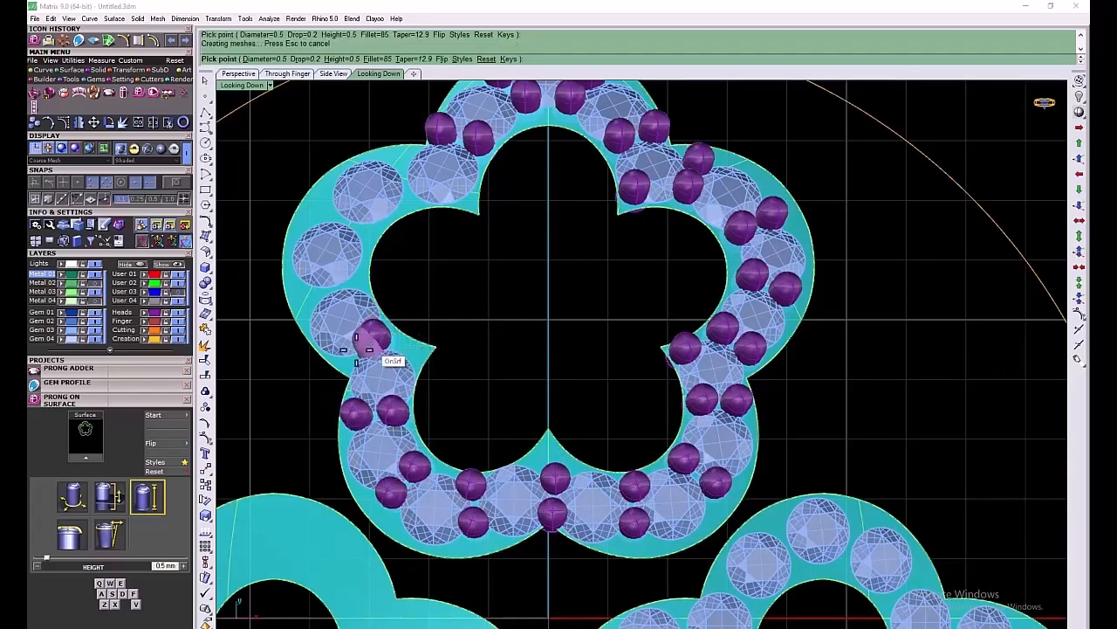
# Add the remaining 0.5 mm prongs around the upper flower's left petal and end Prong on Surface
pyautogui.click(349, 277)
pyautogui.click(314, 290)
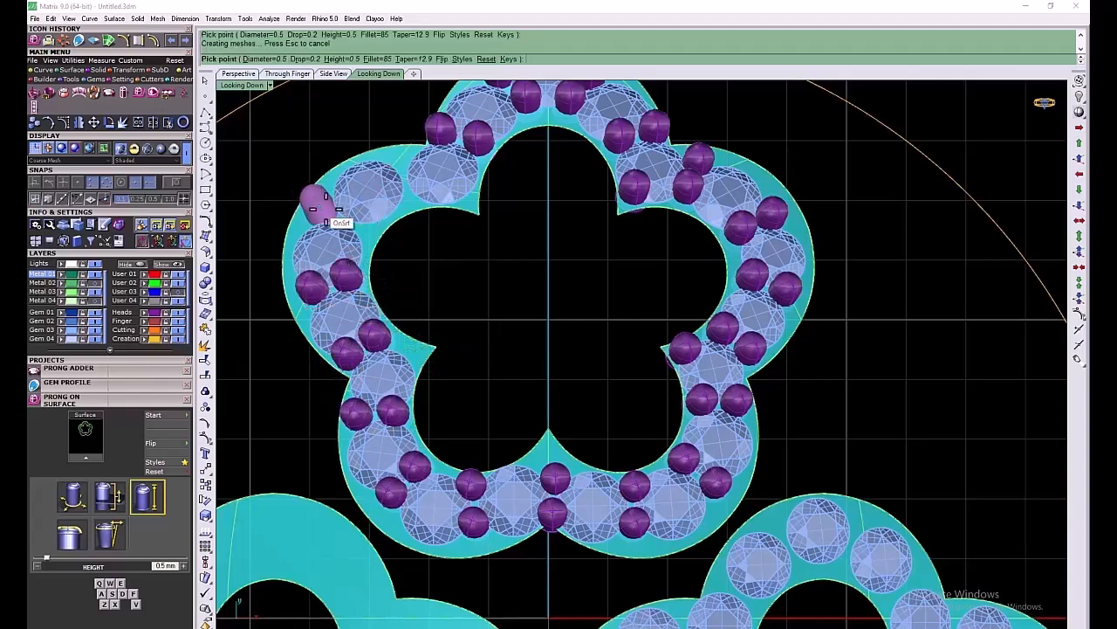
pyautogui.click(402, 192)
pyautogui.click(459, 185)
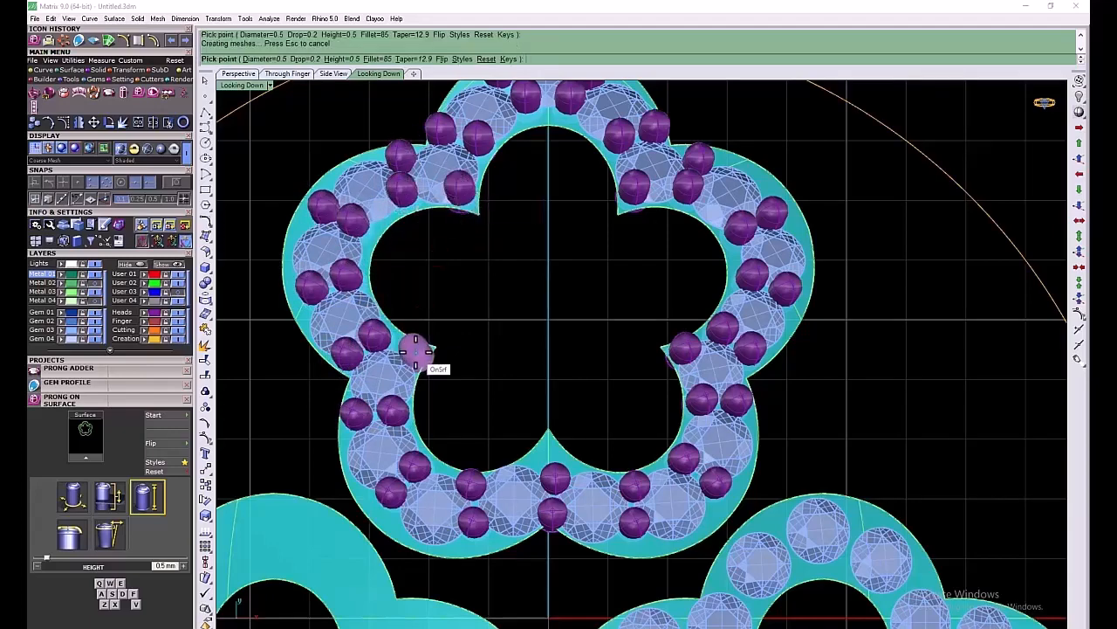
pyautogui.scroll(-3, 494, 332)
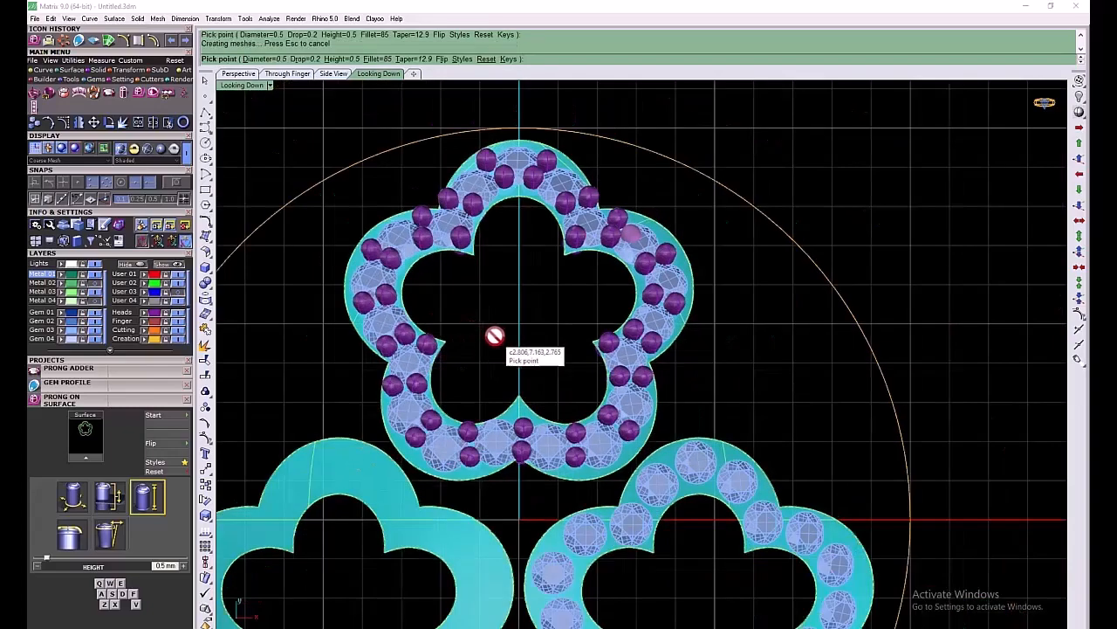
pyautogui.press('Return')
# Start Prong on Surface on the lower-right flower with 0.5 mm diameter and place prongs at its top petal
pyautogui.scroll(4, 580, 401)
pyautogui.click(581, 402)
pyautogui.press('Return')
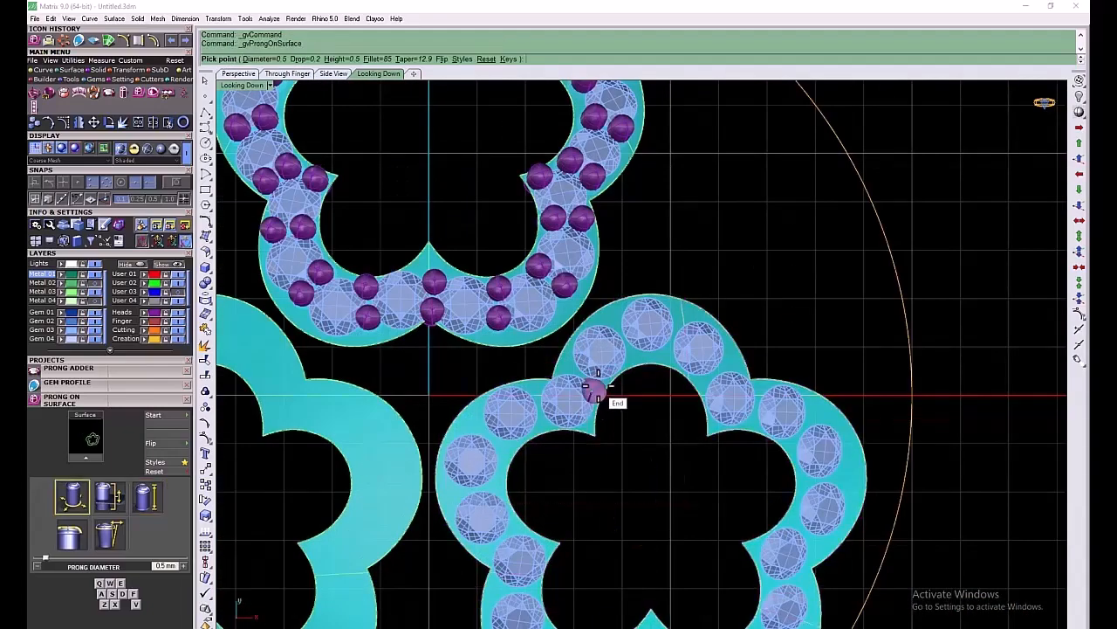
pyautogui.click(620, 323)
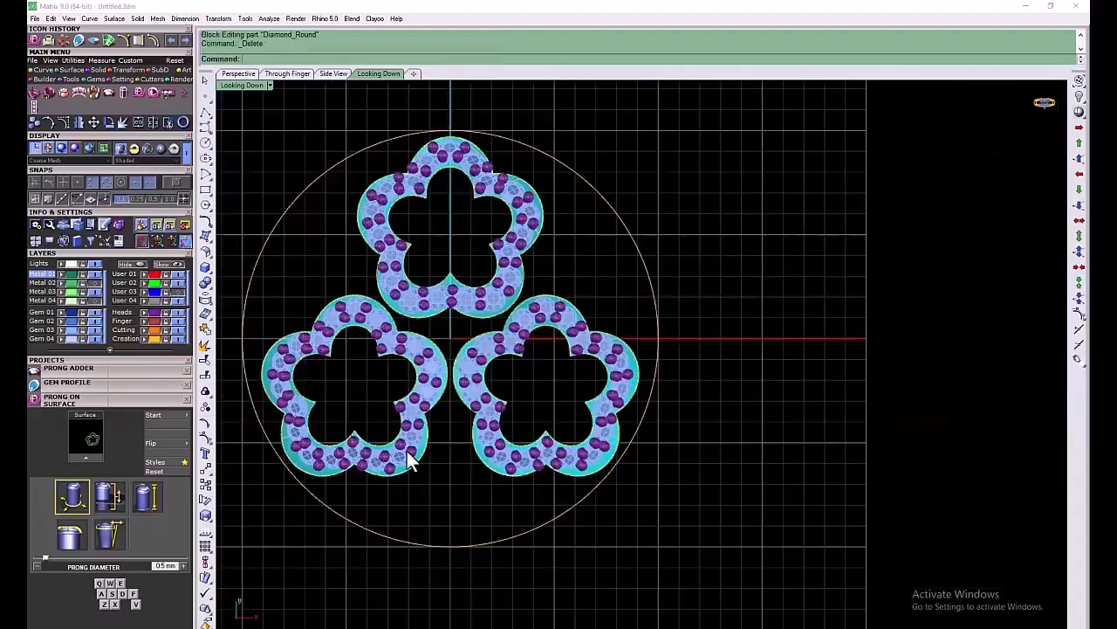
# Examine the prong layout on all three flowers in the perspective view
pyautogui.moveTo(398, 455); pyautogui.dragTo(460, 388, button='right')
pyautogui.scroll(10, 356, 395)
pyautogui.doubleClick(242, 86)
pyautogui.doubleClick(664, 85)
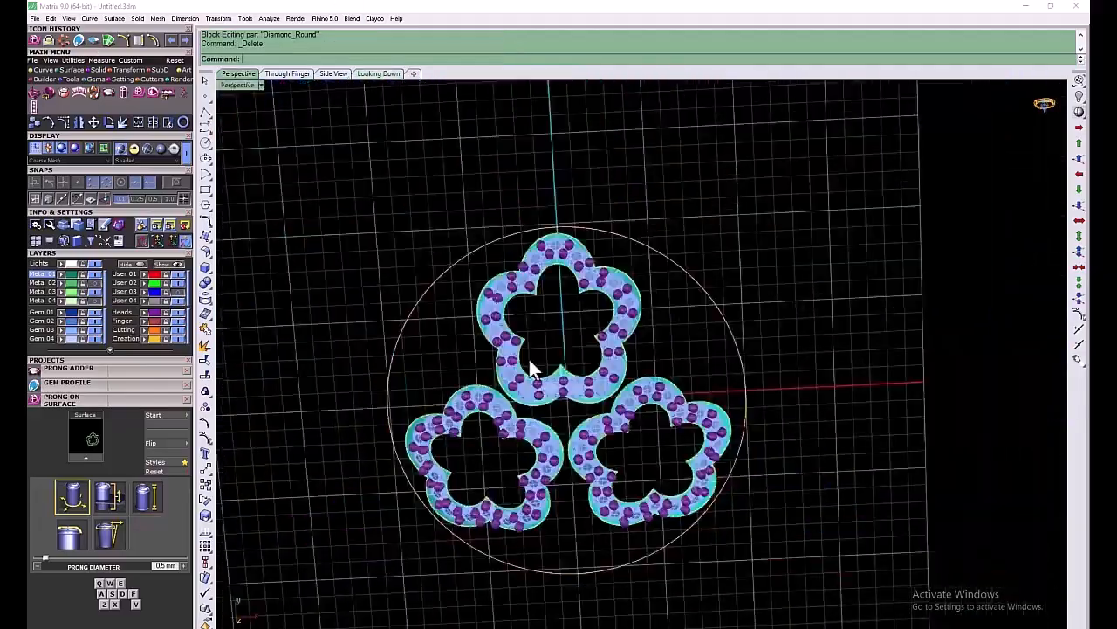
pyautogui.scroll(5, 529, 370)
pyautogui.moveTo(528, 357); pyautogui.dragTo(510, 517, button='right')
pyautogui.scroll(-7, 529, 368)
pyautogui.scroll(8, 510, 518)
pyautogui.scroll(-7, 510, 518)
pyautogui.moveTo(694, 489); pyautogui.dragTo(572, 364, button='right')
pyautogui.scroll(4, 572, 365)
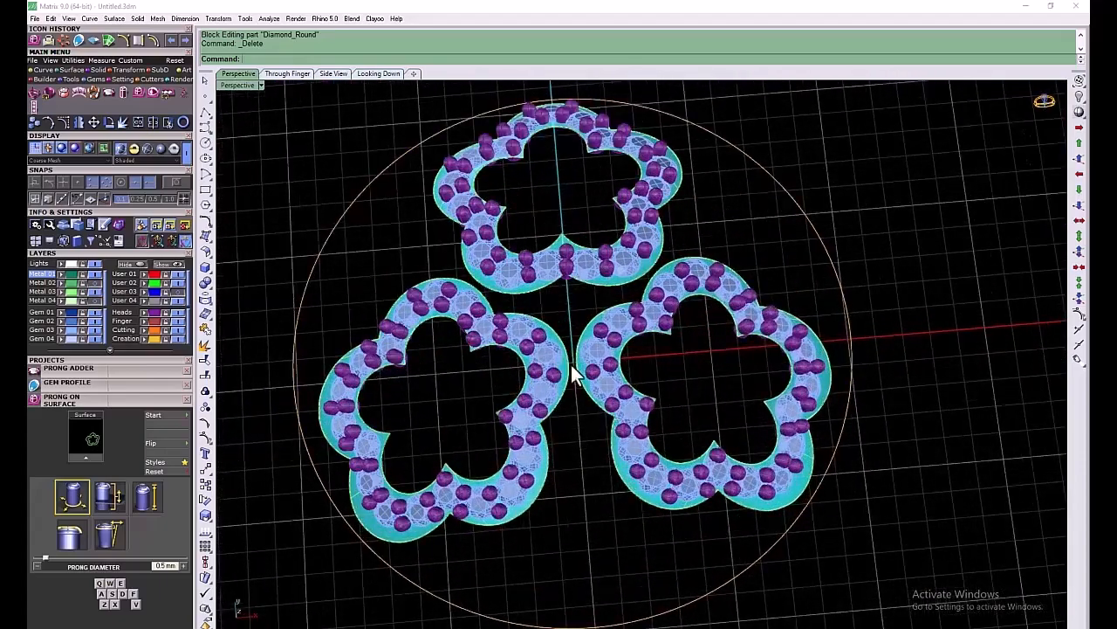
pyautogui.scroll(3, 616, 282)
pyautogui.scroll(-5, 617, 282)
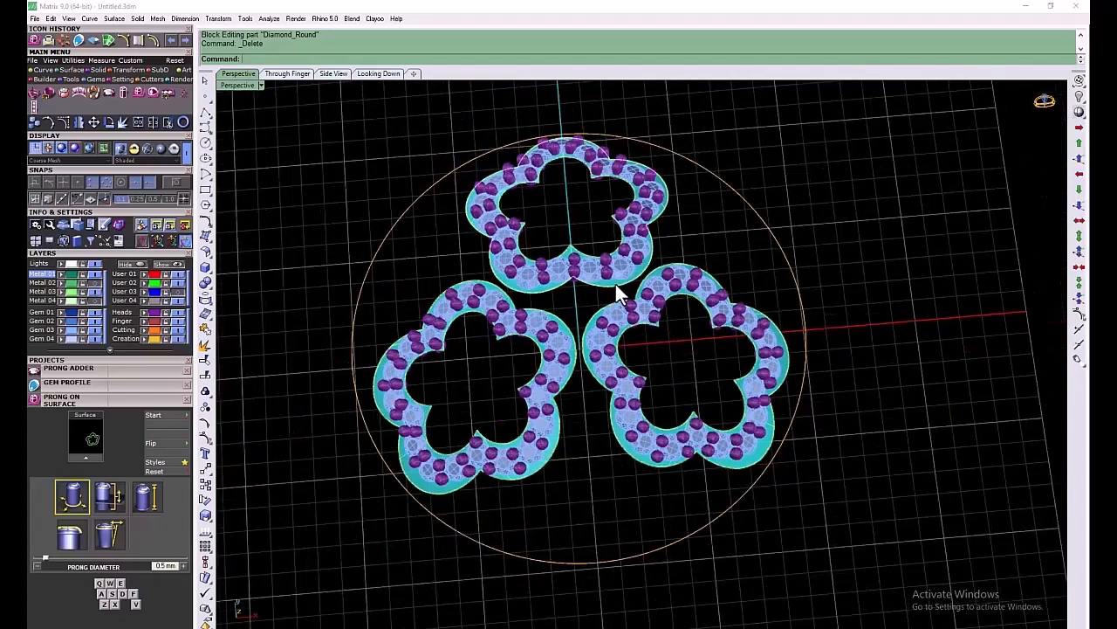
# Start Bead on Curve along the upper flower's outer edge and reduce the bead start size
pyautogui.click(617, 285)
pyautogui.click(640, 315)
pyautogui.moveTo(603, 272); pyautogui.dragTo(610, 272, button='right')
pyautogui.scroll(6, 588, 311)
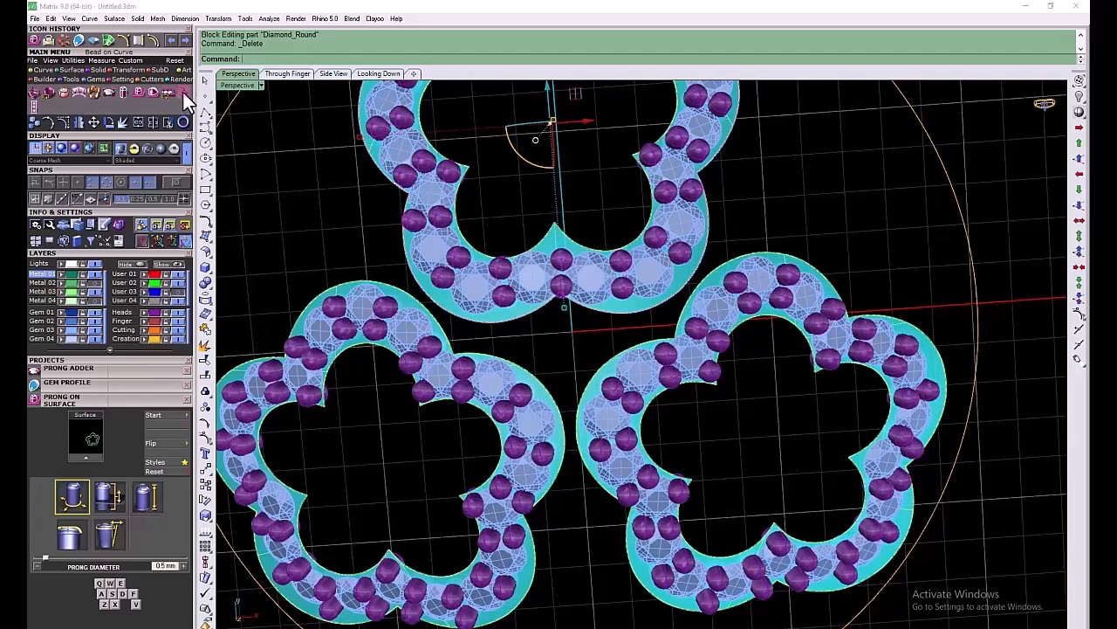
pyautogui.click(183, 93)
pyautogui.click(85, 449)
pyautogui.scroll(-6, 578, 313)
pyautogui.scroll(6, 638, 232)
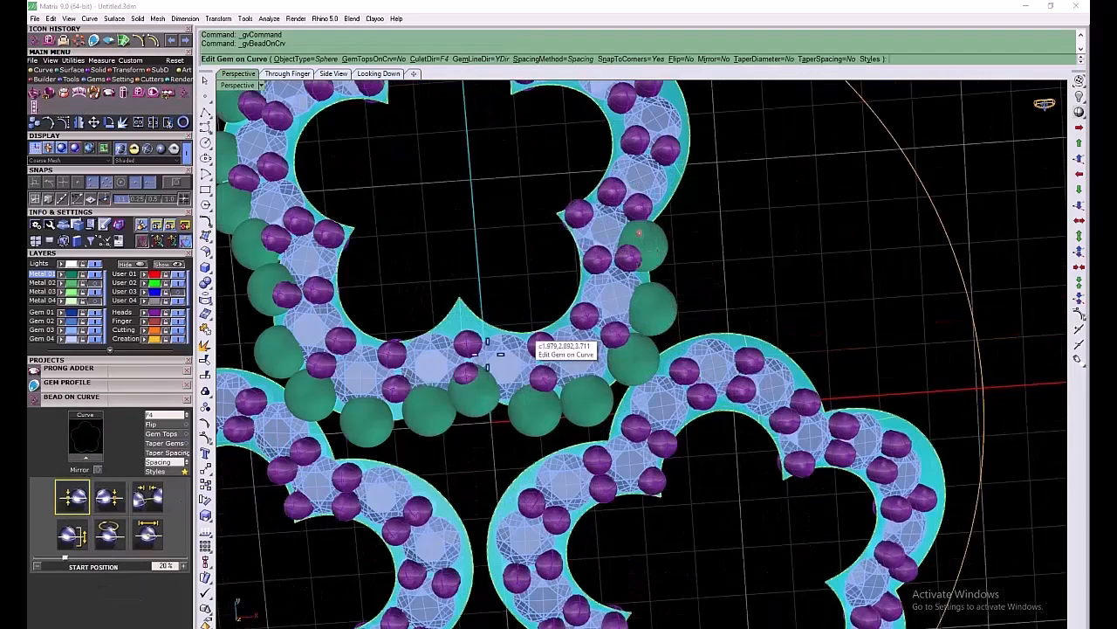
pyautogui.click(150, 535)
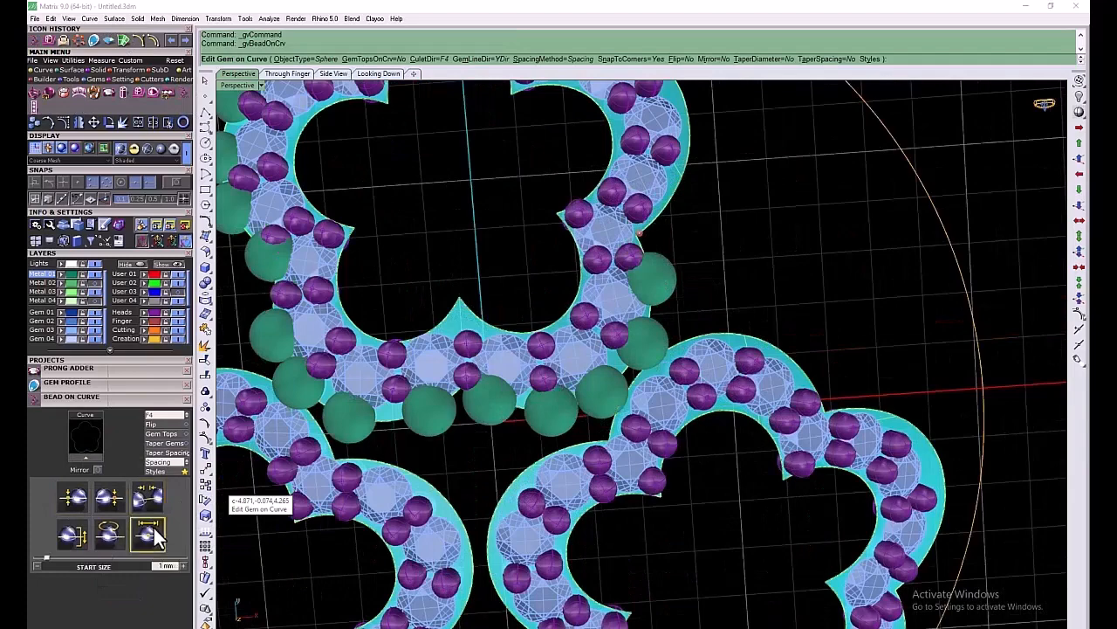
pyautogui.press('Return')
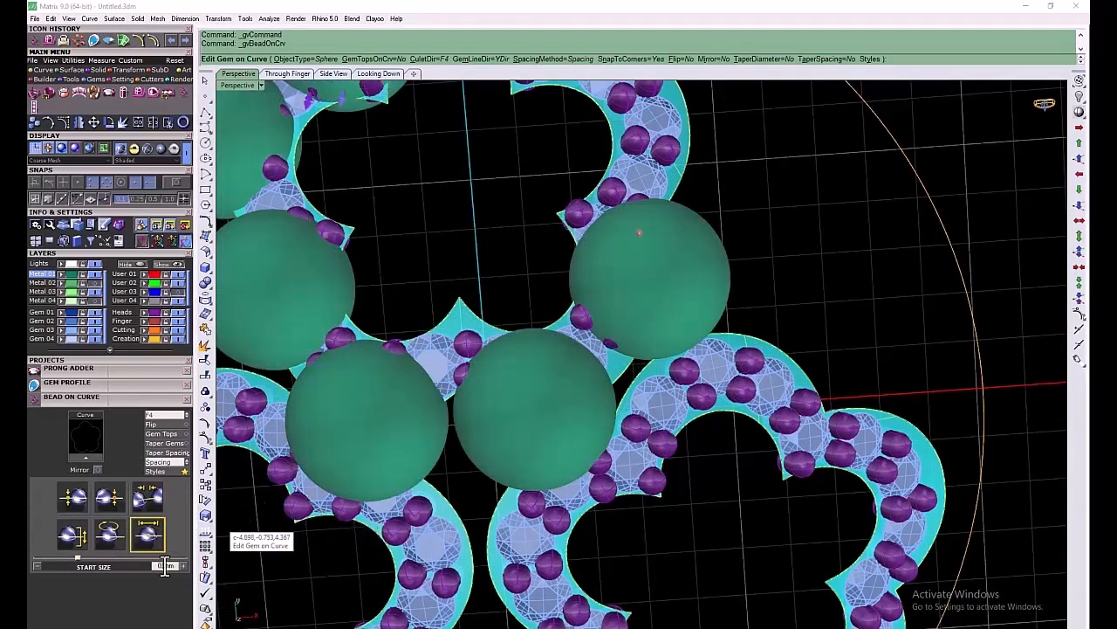
pyautogui.press('Return')
# Extend the bead row around the upper flower's outer edge to an end position of 21.3%
pyautogui.scroll(-4, 606, 301)
pyautogui.click(642, 236)
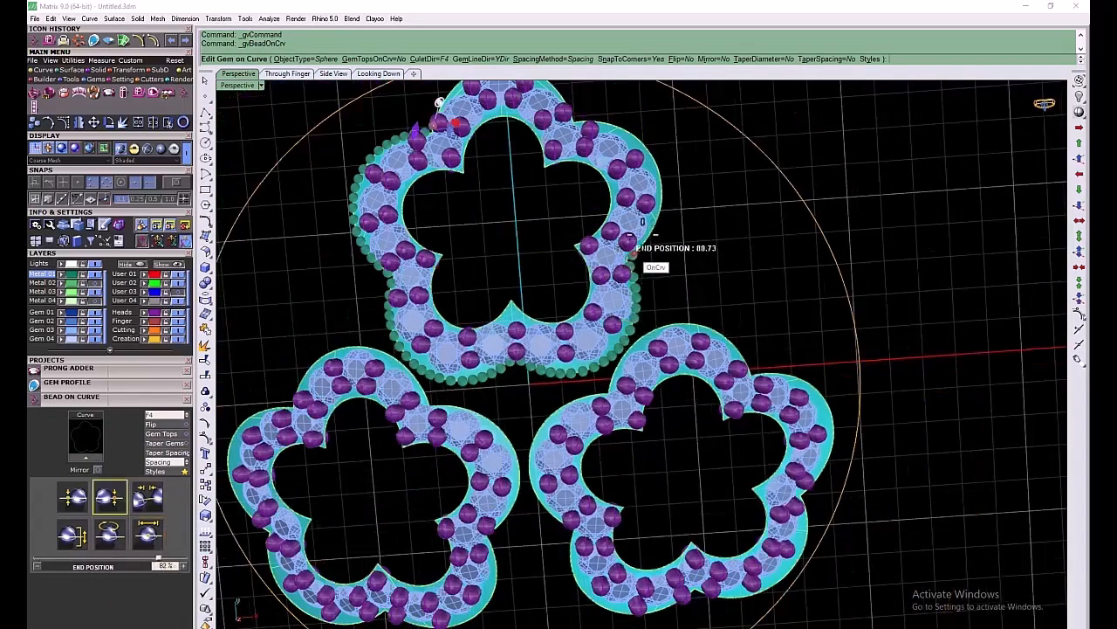
pyautogui.click(573, 114)
pyautogui.keyDown('shift'); pyautogui.moveTo(570, 124); pyautogui.dragTo(571, 251, button='right'); pyautogui.keyUp('shift')
pyautogui.click(567, 238)
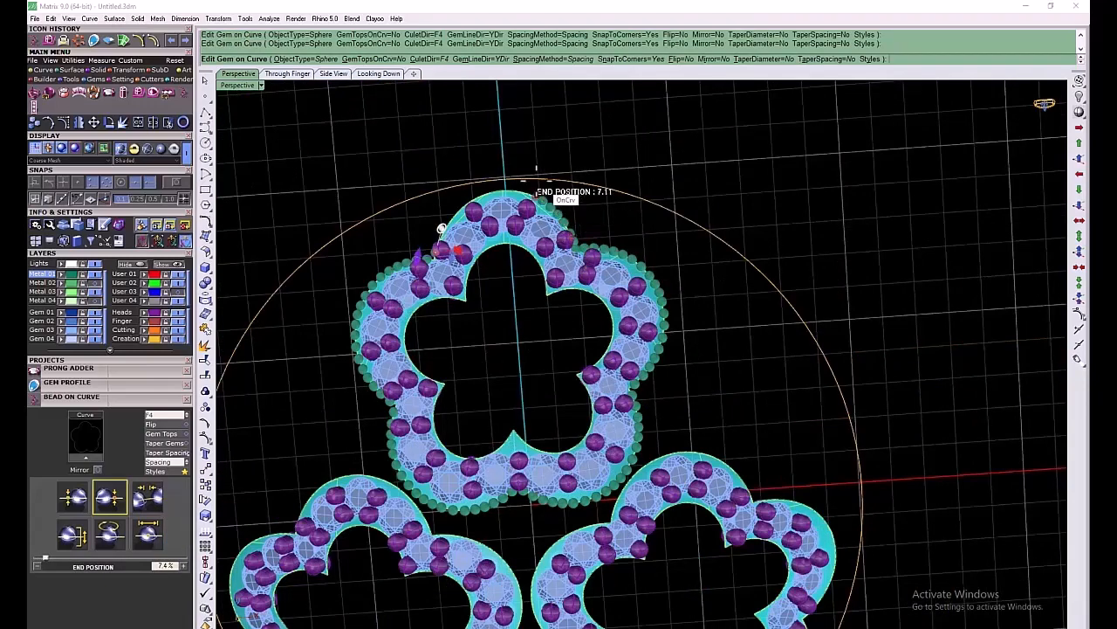
pyautogui.scroll(5, 514, 523)
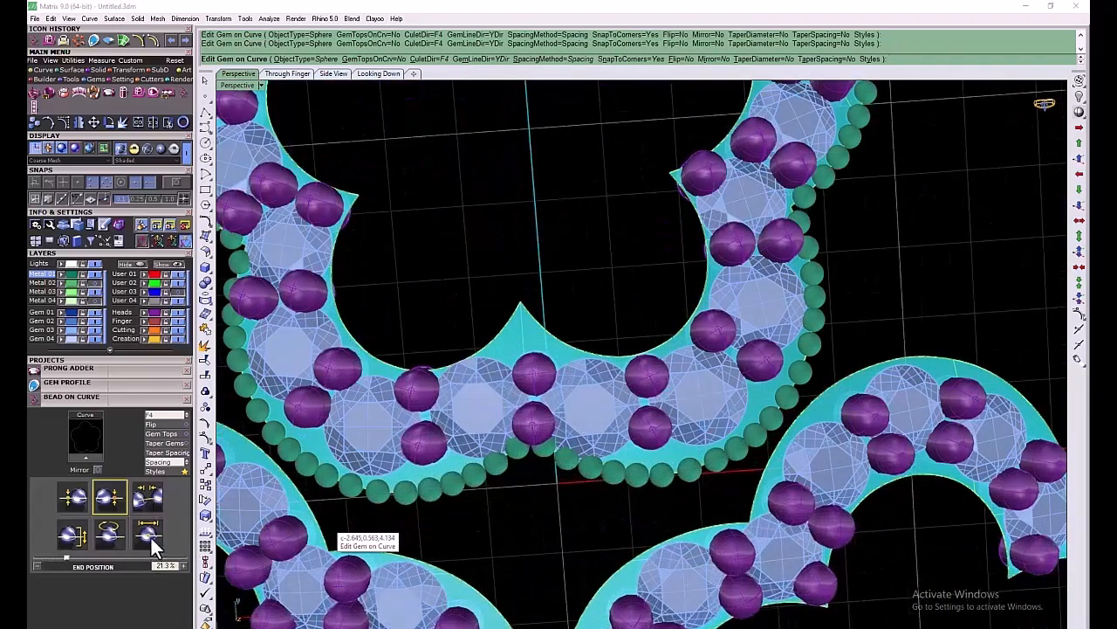
# Set the bead spacing to -0.05 mm, the culet direction to Down and the spacing method to Fixed
pyautogui.click(148, 534)
pyautogui.click(149, 497)
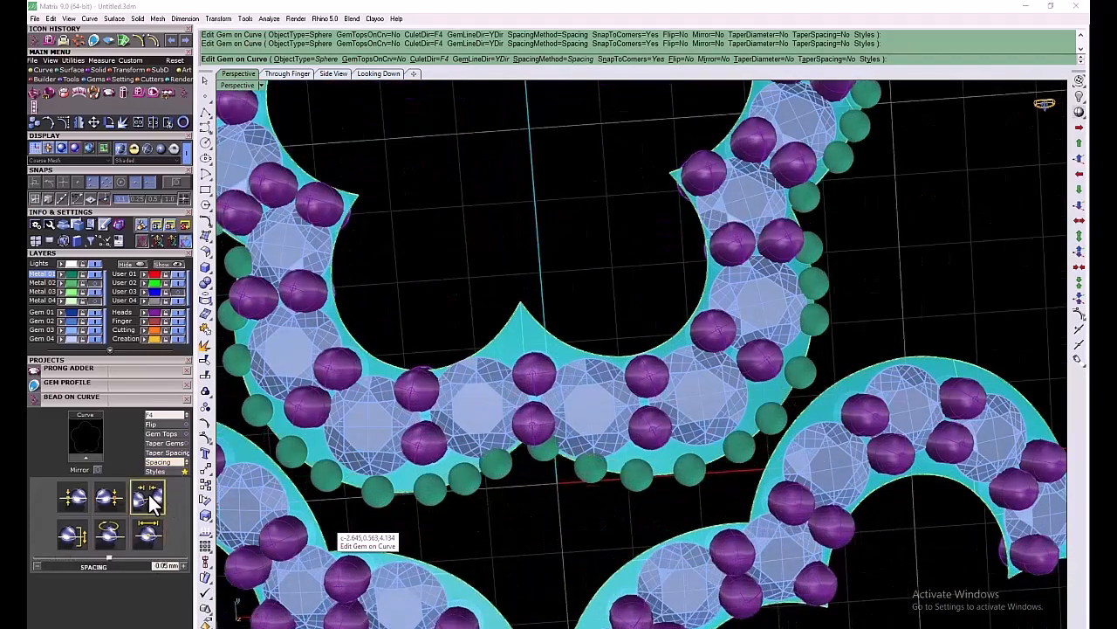
pyautogui.click(185, 416)
pyautogui.click(186, 463)
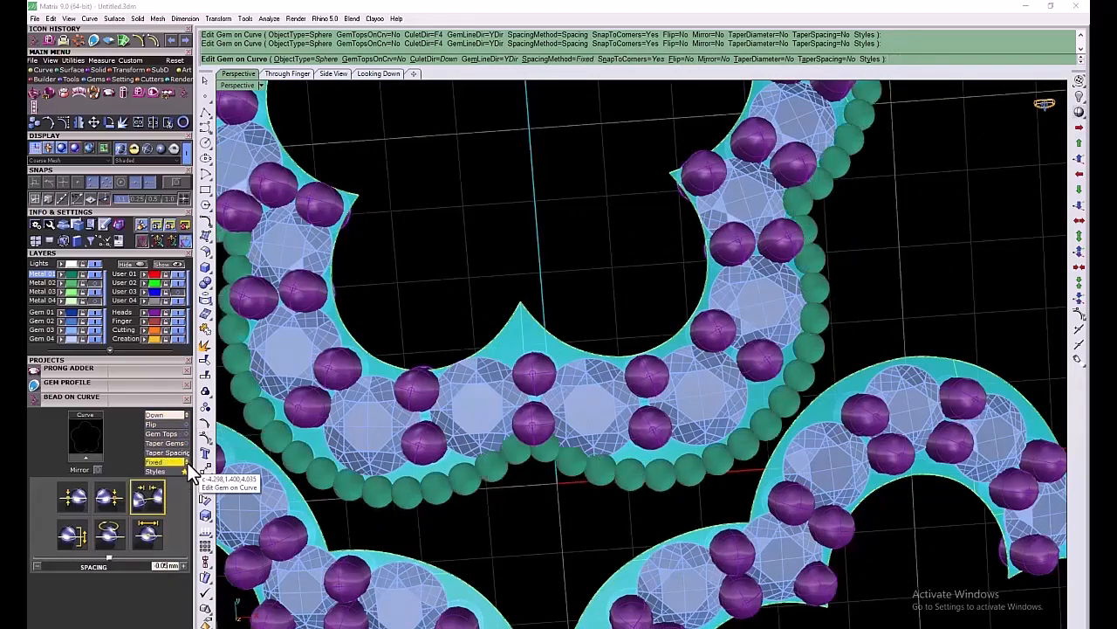
pyautogui.scroll(-5, 432, 485)
pyautogui.scroll(3, 367, 161)
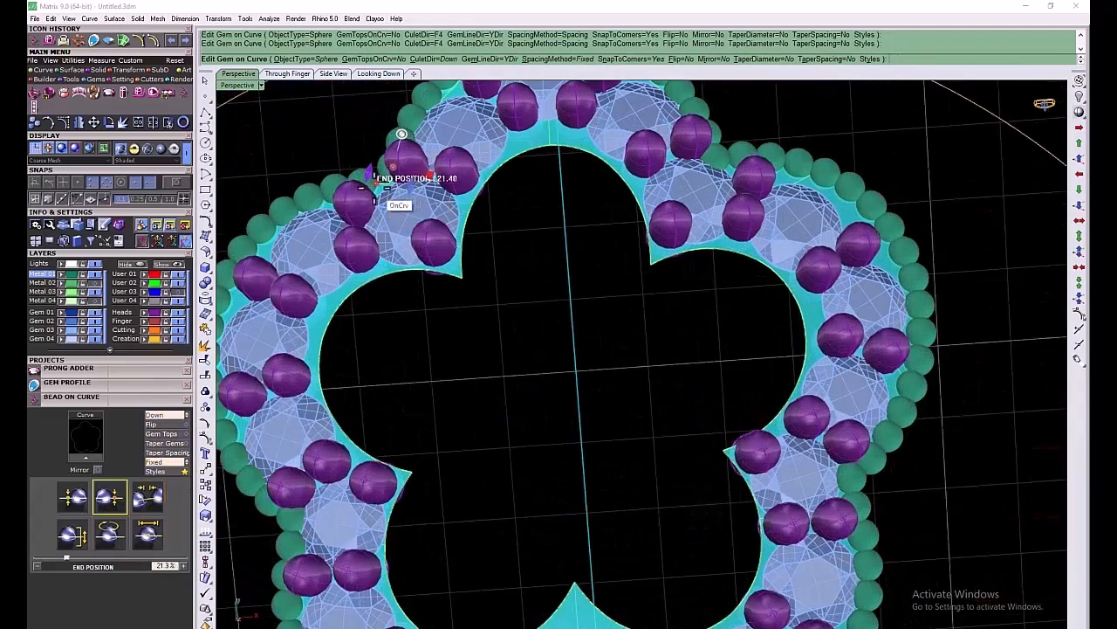
# Adjust the end position to close the bead ring around the upper flower and finish Bead on Curve
pyautogui.click(375, 186)
pyautogui.click(379, 178)
pyautogui.click(383, 178)
pyautogui.scroll(-4, 585, 336)
pyautogui.rightClick(587, 334)
# Adjust the bead spacing along the lower-right flower's outer edge and set the bead start size to 0.4 mm
pyautogui.scroll(-4, 584, 346)
pyautogui.keyDown('shift'); pyautogui.moveTo(635, 440); pyautogui.dragTo(605, 308, button='right'); pyautogui.keyUp('shift')
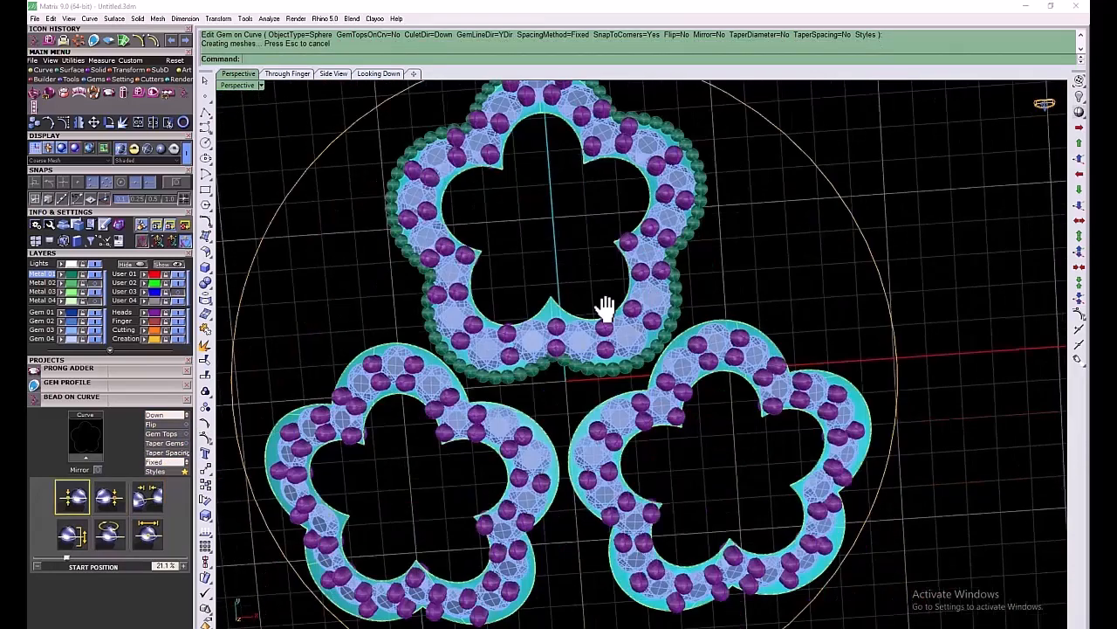
pyautogui.scroll(3, 605, 307)
pyautogui.click(148, 497)
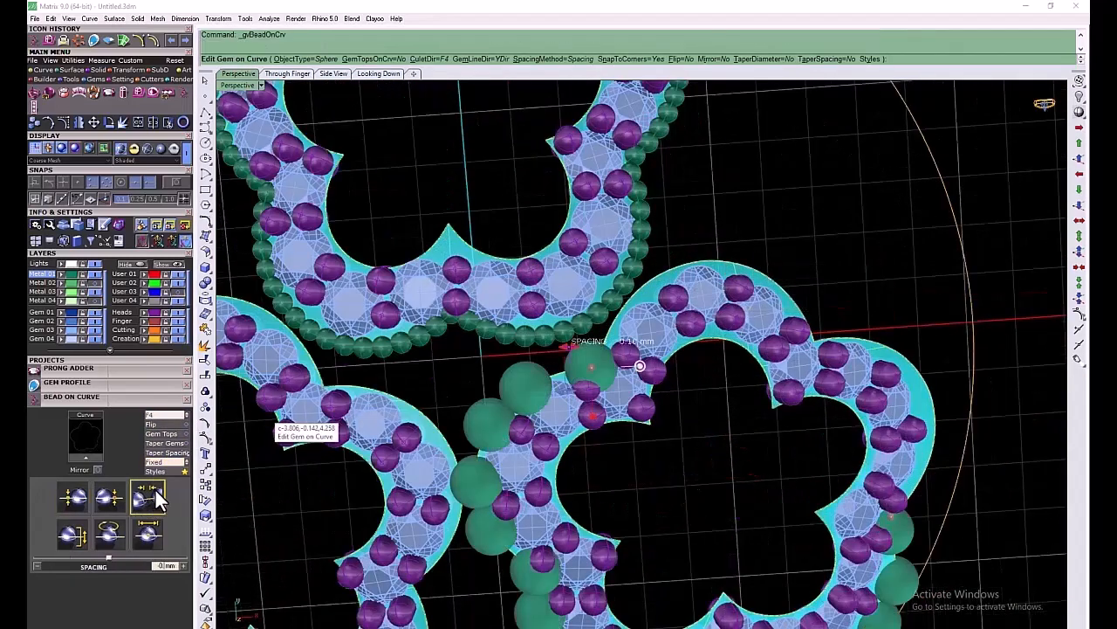
pyautogui.click(148, 538)
pyautogui.write('0.4')
pyautogui.press('Return')
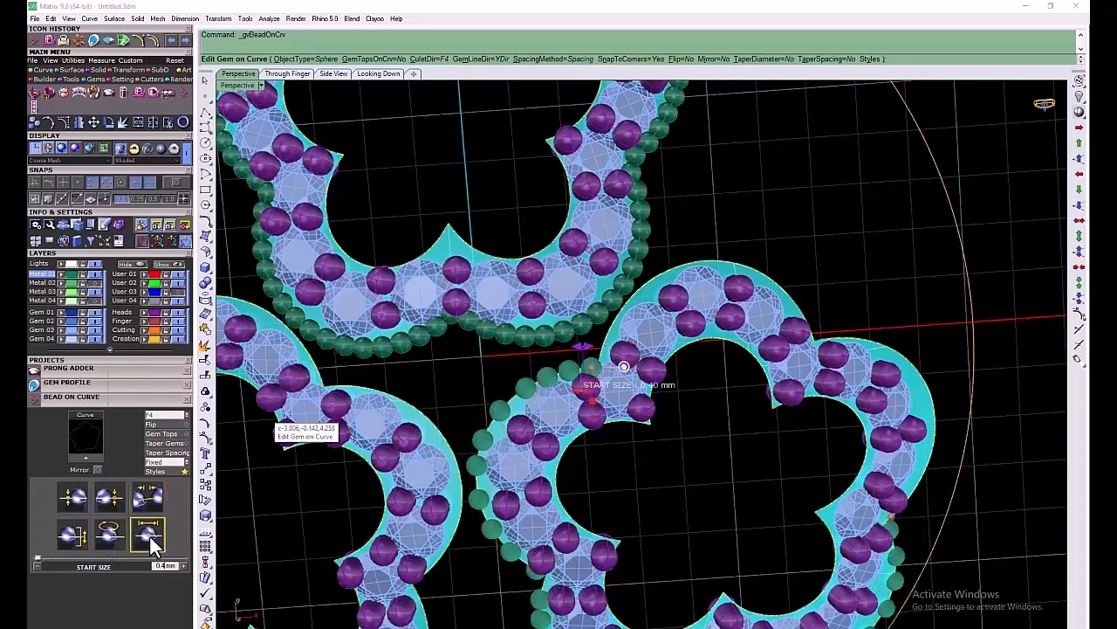
# Set the bead culet direction to Down and extend the bead row along the lower-right flower's outer edge
pyautogui.click(187, 415)
pyautogui.scroll(-5, 223, 449)
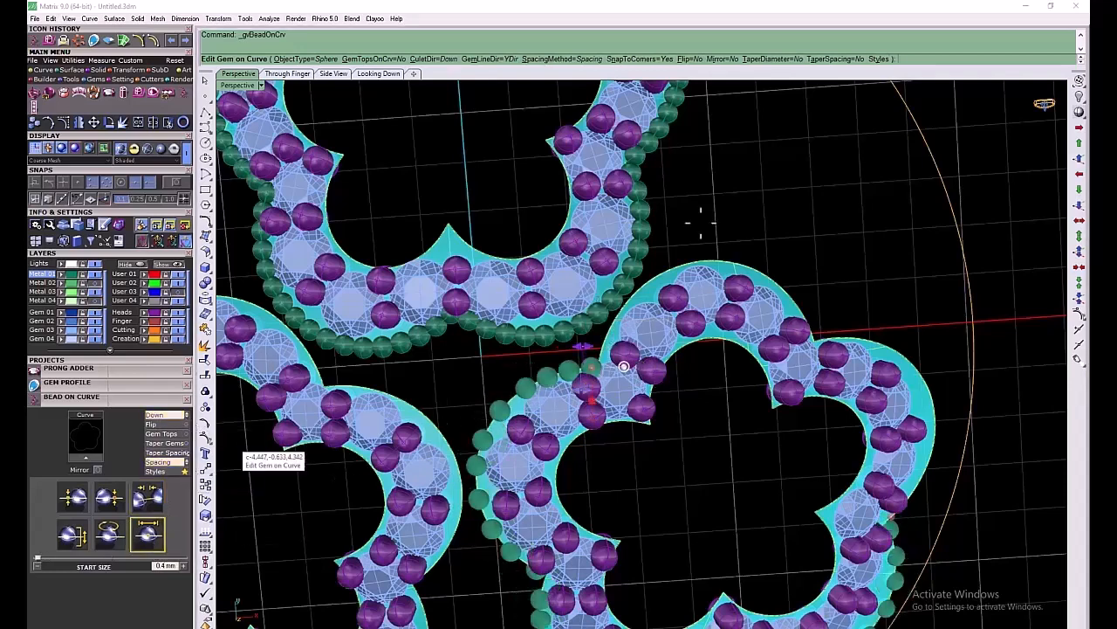
pyautogui.moveTo(821, 437); pyautogui.dragTo(627, 330)
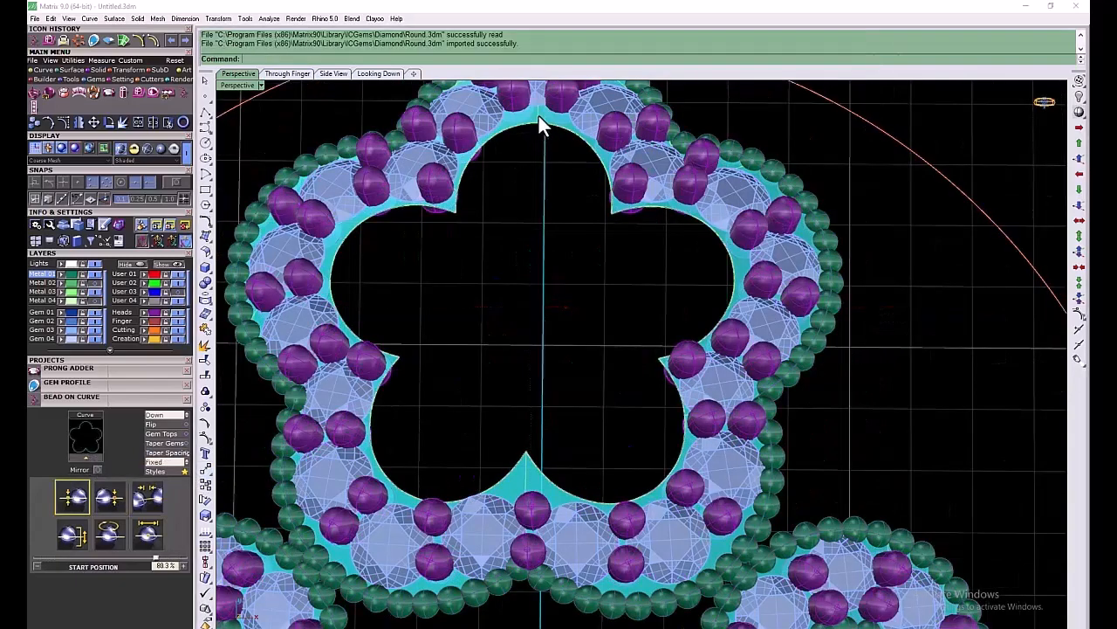
# Start a bead row along the upper flower's inner edge with -0.05 mm spacing and a 0.4 mm start size
pyautogui.rightClick(539, 117)
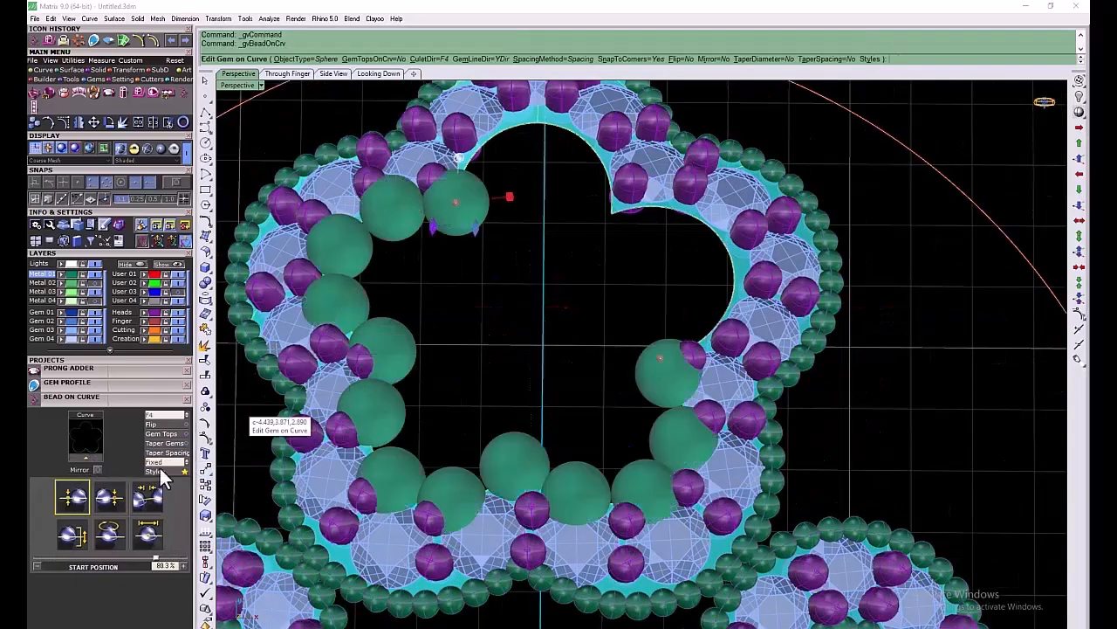
pyautogui.click(149, 495)
pyautogui.click(154, 535)
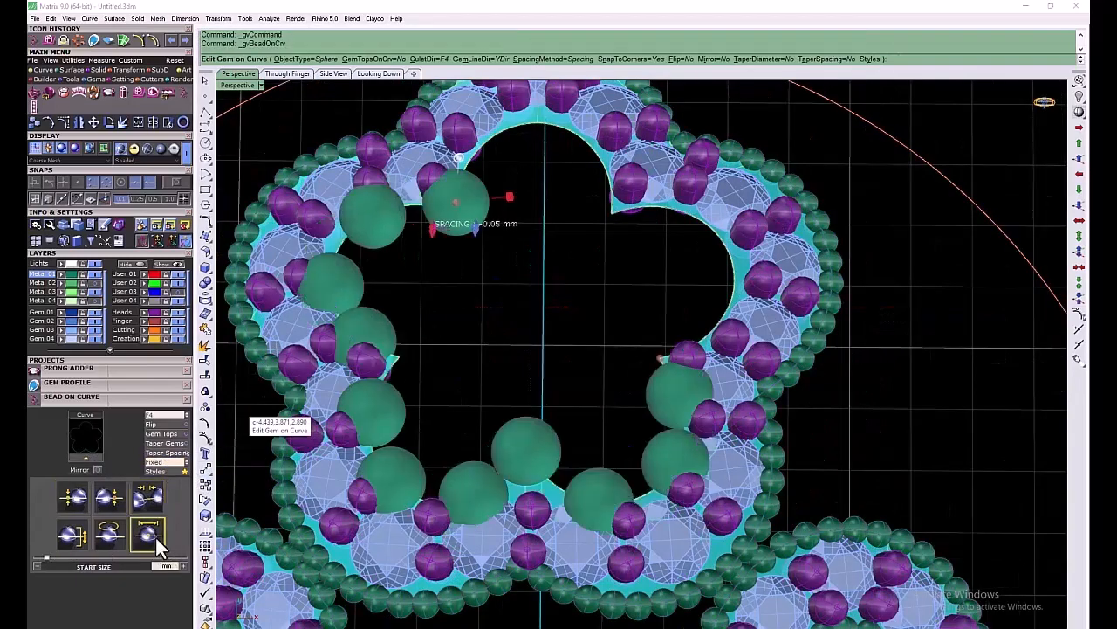
pyautogui.write('0.4')
pyautogui.press('Return')
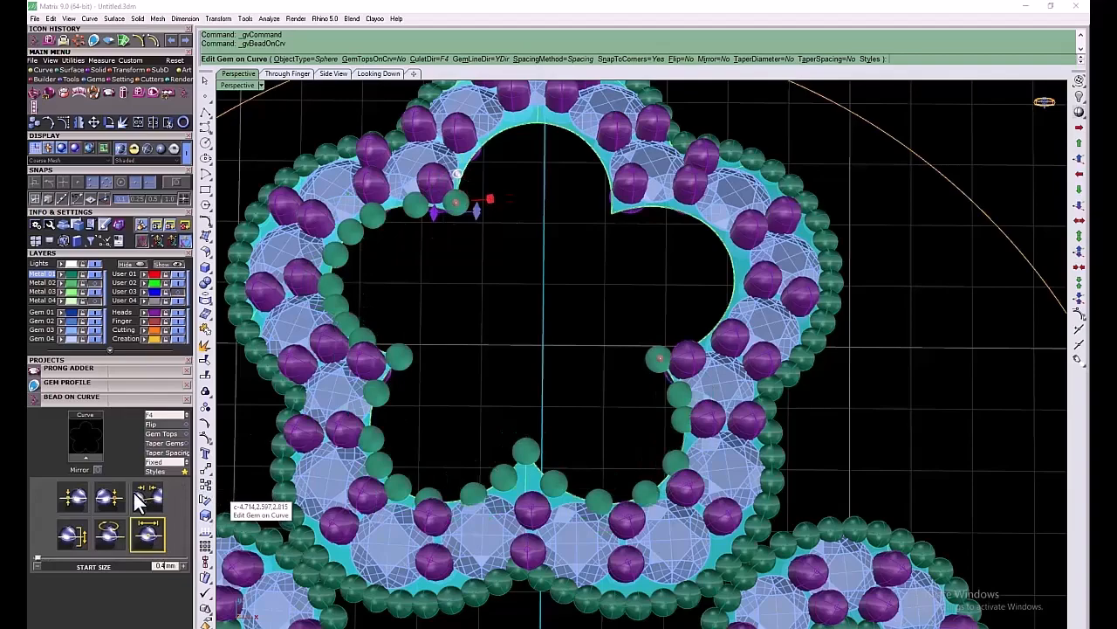
# Set the spacing method to Fixed, adjust the row's ends to close the inner bead ring, and finish Bead on Curve
pyautogui.click(187, 464)
pyautogui.click(187, 463)
pyautogui.click(72, 496)
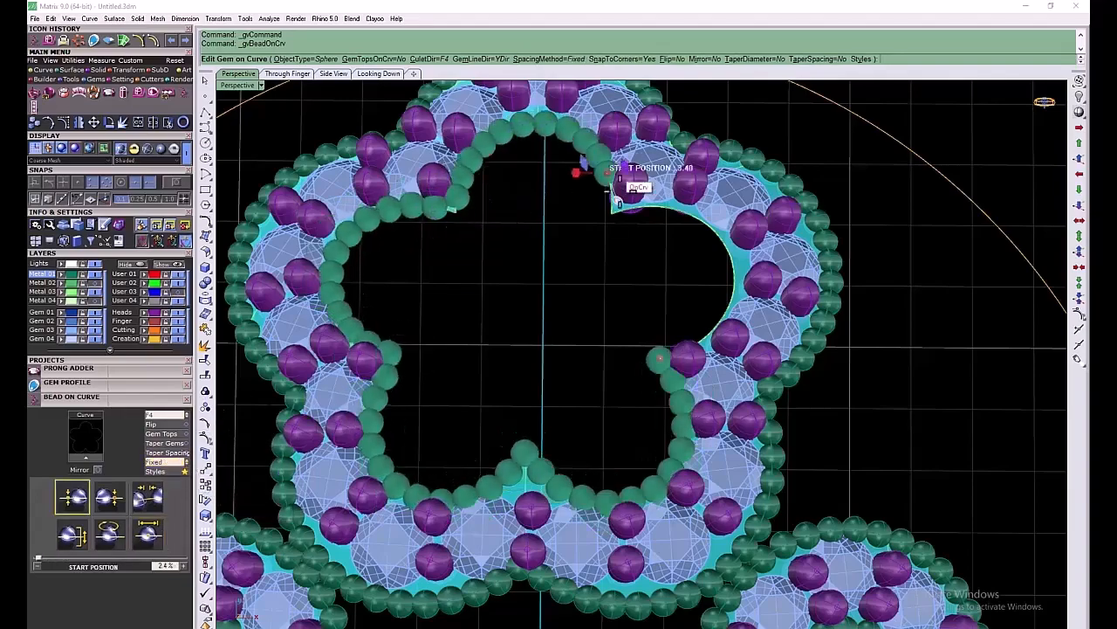
pyautogui.moveTo(682, 341); pyautogui.dragTo(661, 360)
pyautogui.rightClick(602, 320)
pyautogui.scroll(-10, 596, 329)
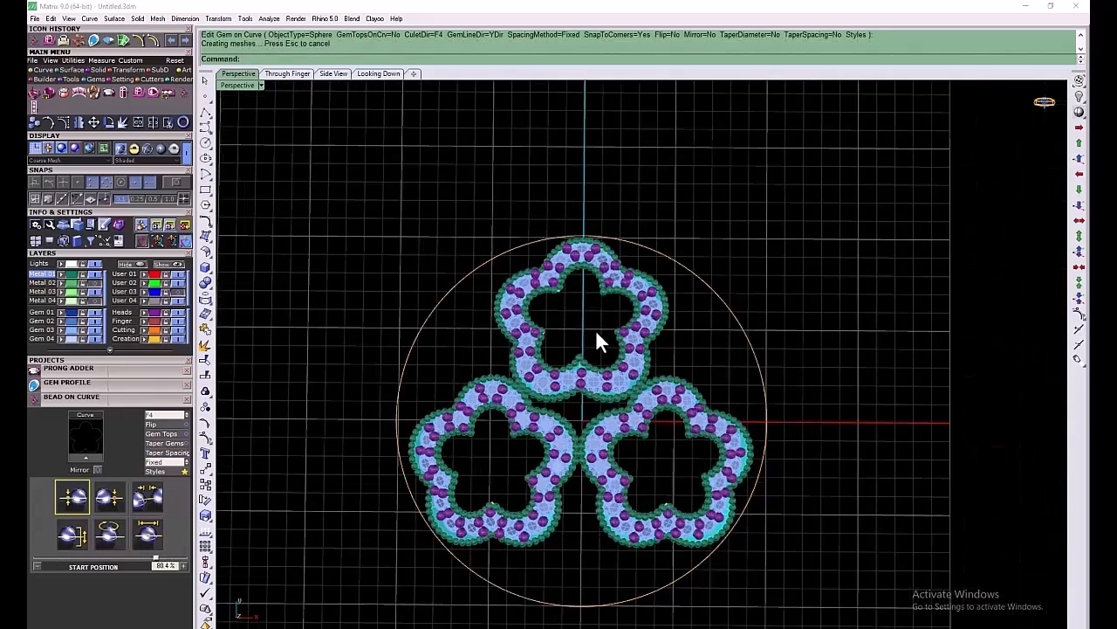
# Offset the three flower ring surfaces by 0.5 mm as solids
pyautogui.moveTo(595, 329); pyautogui.dragTo(599, 474, button='right')
pyautogui.scroll(5, 568, 468)
pyautogui.click(537, 460)
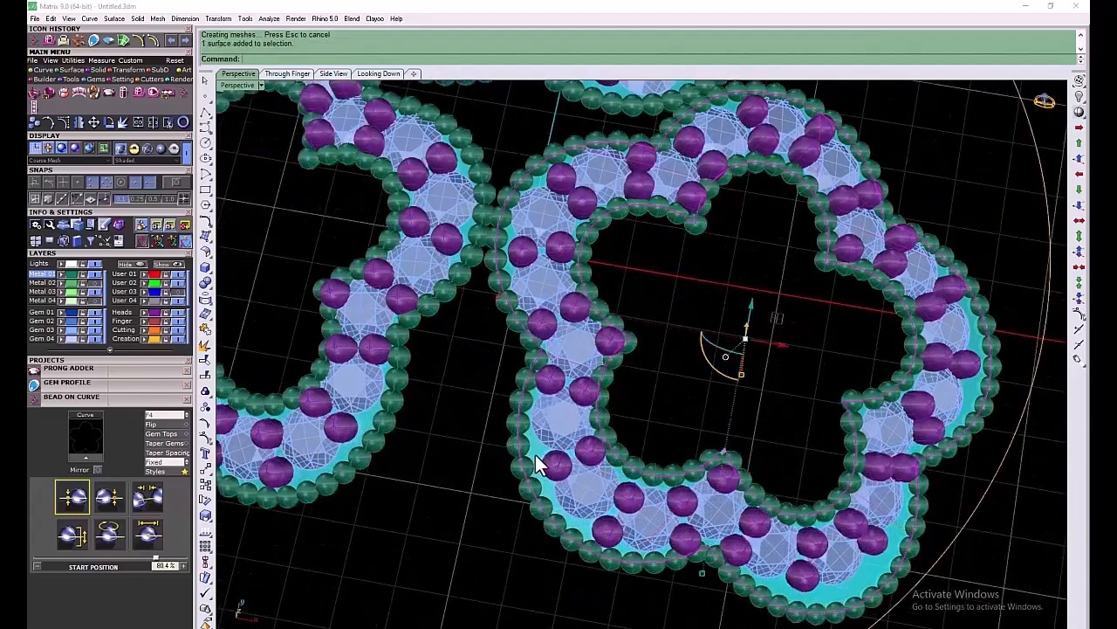
pyautogui.click(98, 70)
pyautogui.click(181, 101)
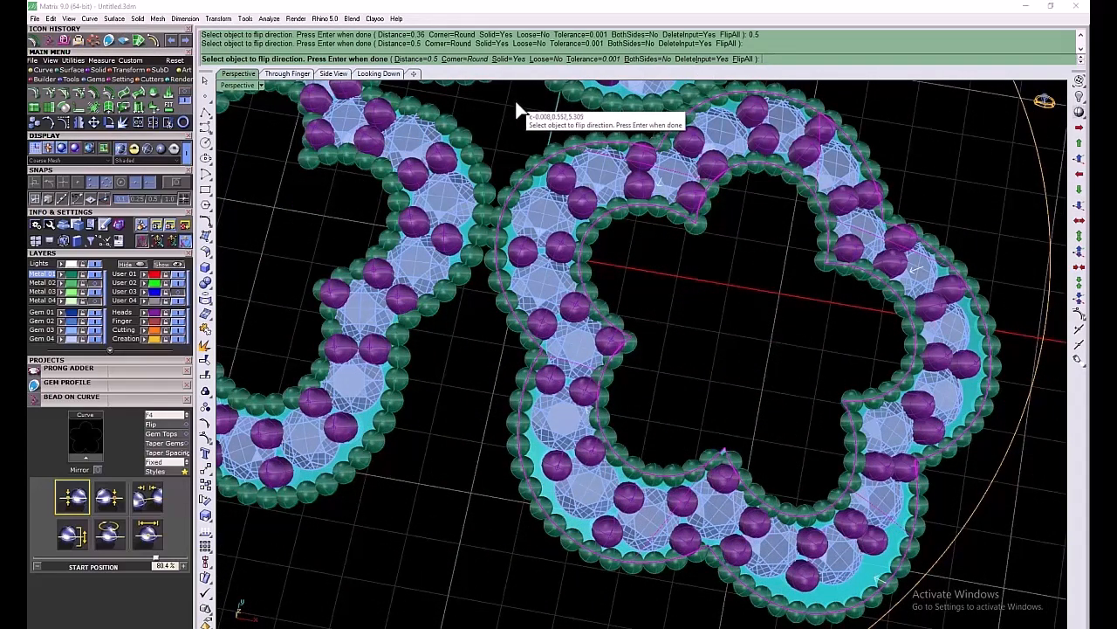
pyautogui.scroll(-4, 705, 255)
pyautogui.scroll(8, 573, 339)
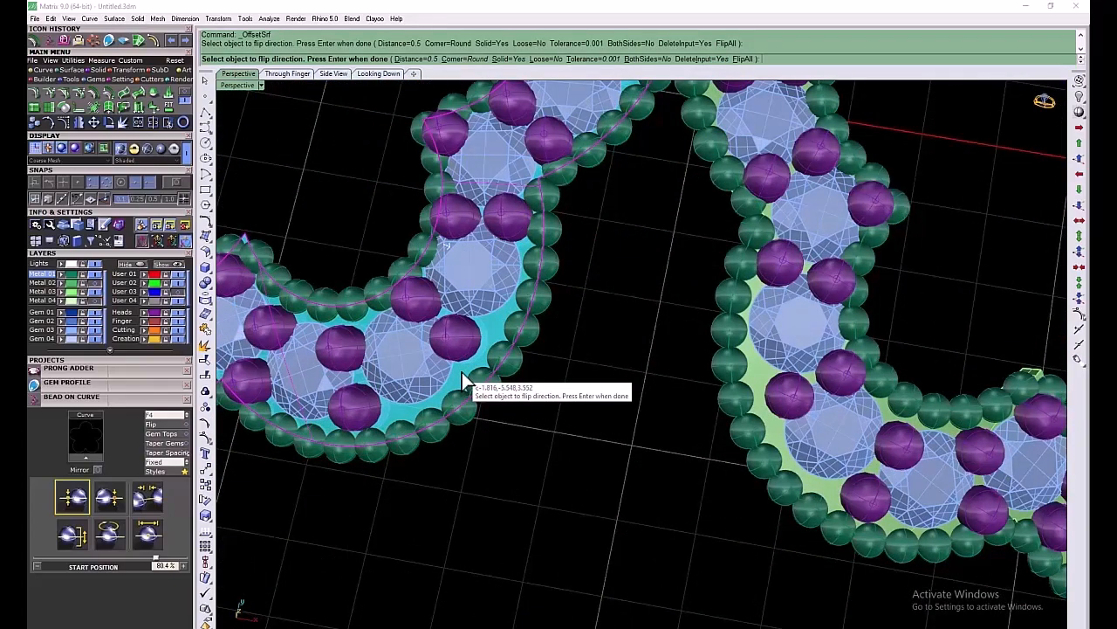
pyautogui.press('Return')
# Remove the prongs, beads, curves and flower solids on the Heads, Metal 01 and Metal 03 layers
pyautogui.scroll(-3, 599, 404)
pyautogui.moveTo(599, 405); pyautogui.dragTo(646, 316, button='right')
pyautogui.click(156, 323)
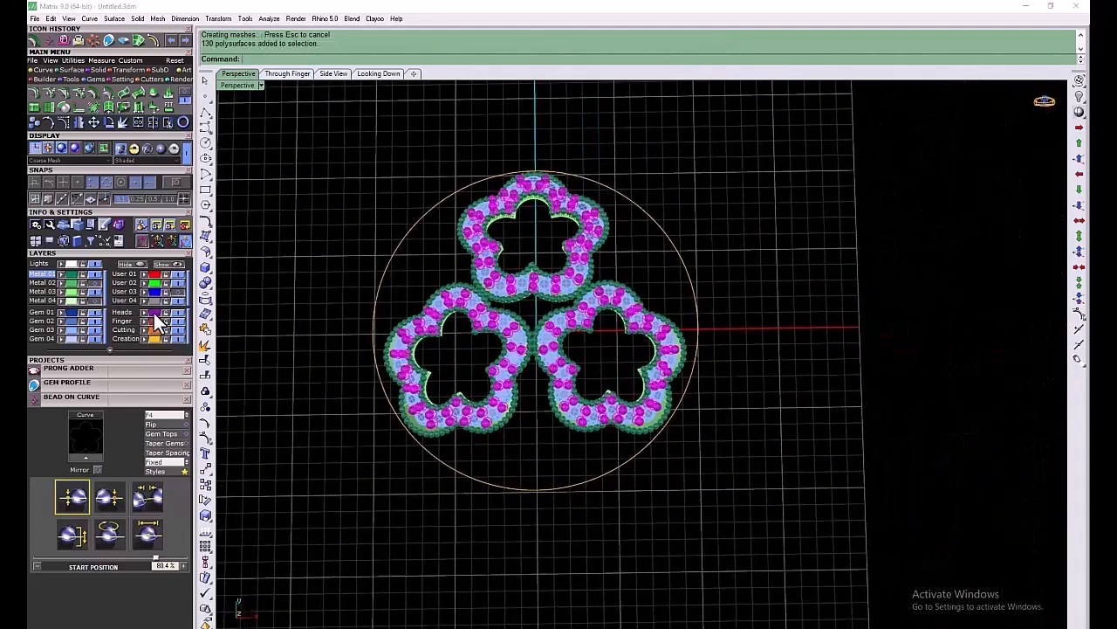
pyautogui.click(68, 275)
pyautogui.click(63, 293)
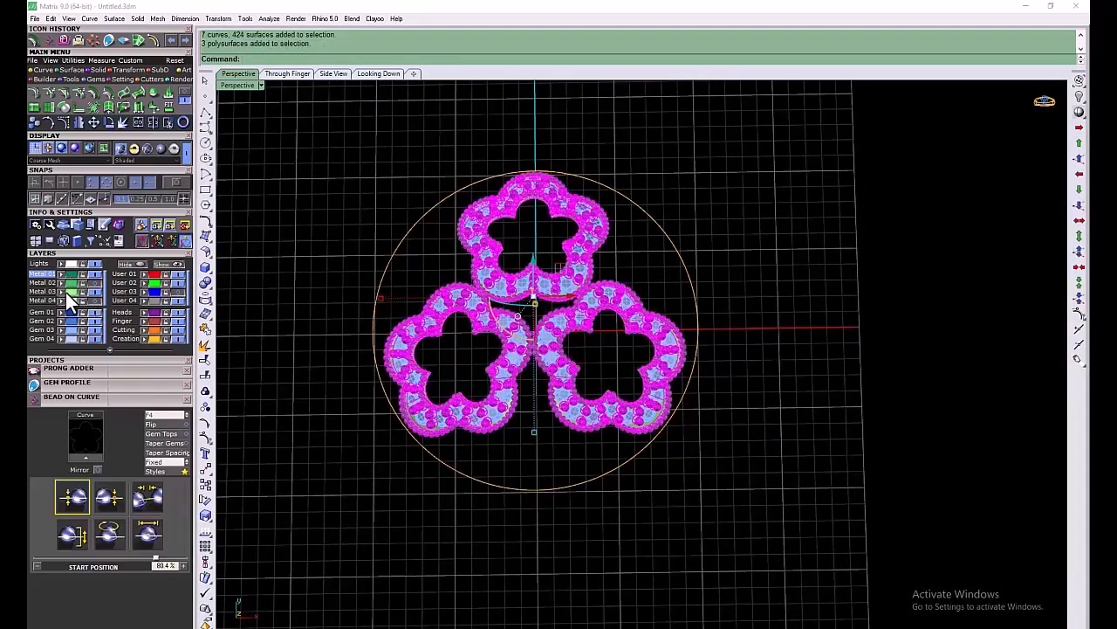
pyautogui.press('Delete')
# Hide the flower gems on the Gem 01 layer and show only the dome surface on Metal 02
pyautogui.click(62, 314)
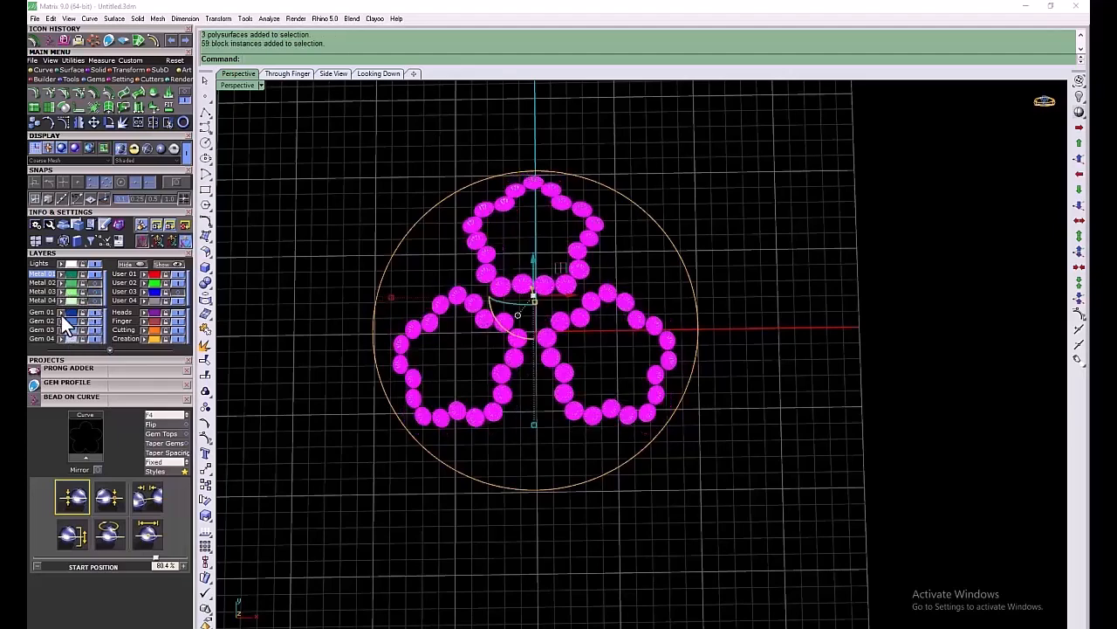
pyautogui.click(95, 312)
pyautogui.click(94, 292)
pyautogui.click(93, 292)
pyautogui.click(96, 302)
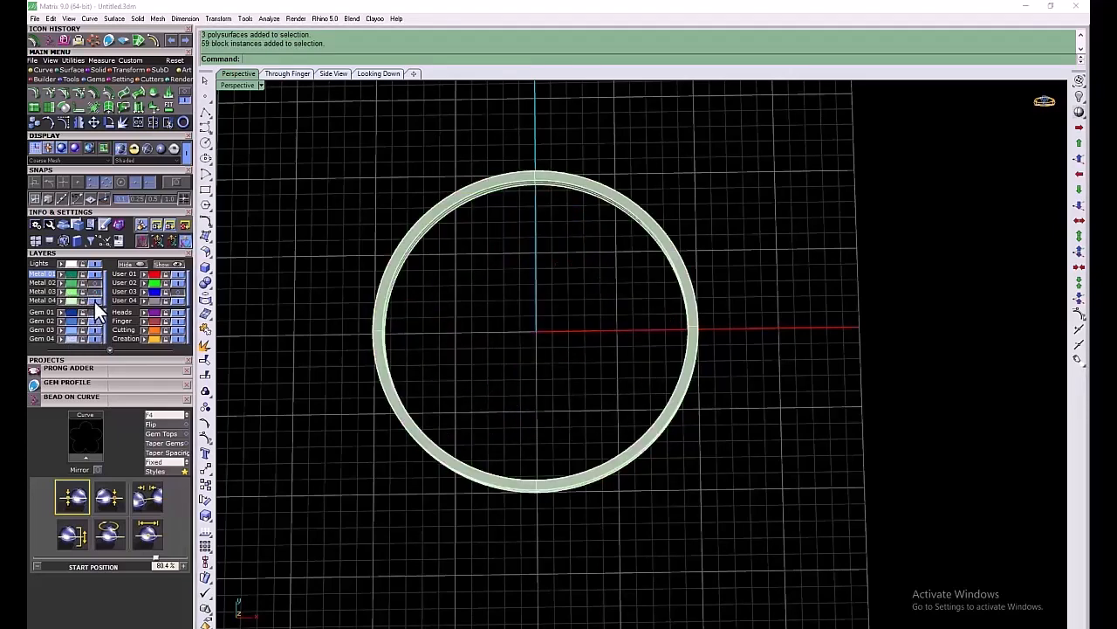
pyautogui.click(95, 301)
pyautogui.click(95, 283)
# Maximize the Looking Down view and set its display mode to Wireframe
pyautogui.doubleClick(235, 86)
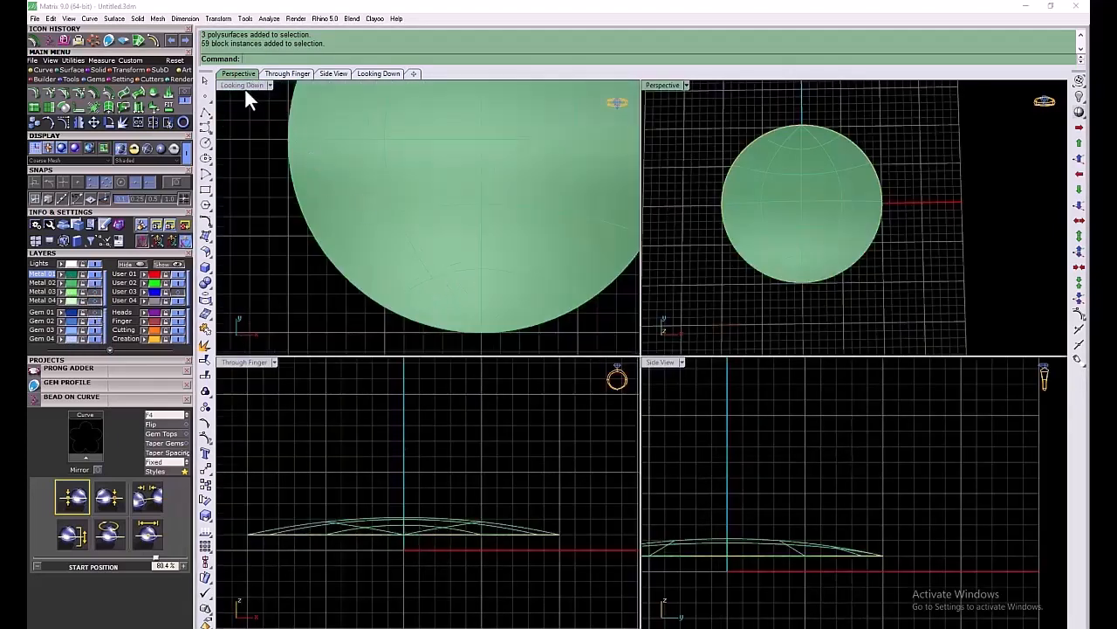
pyautogui.doubleClick(245, 85)
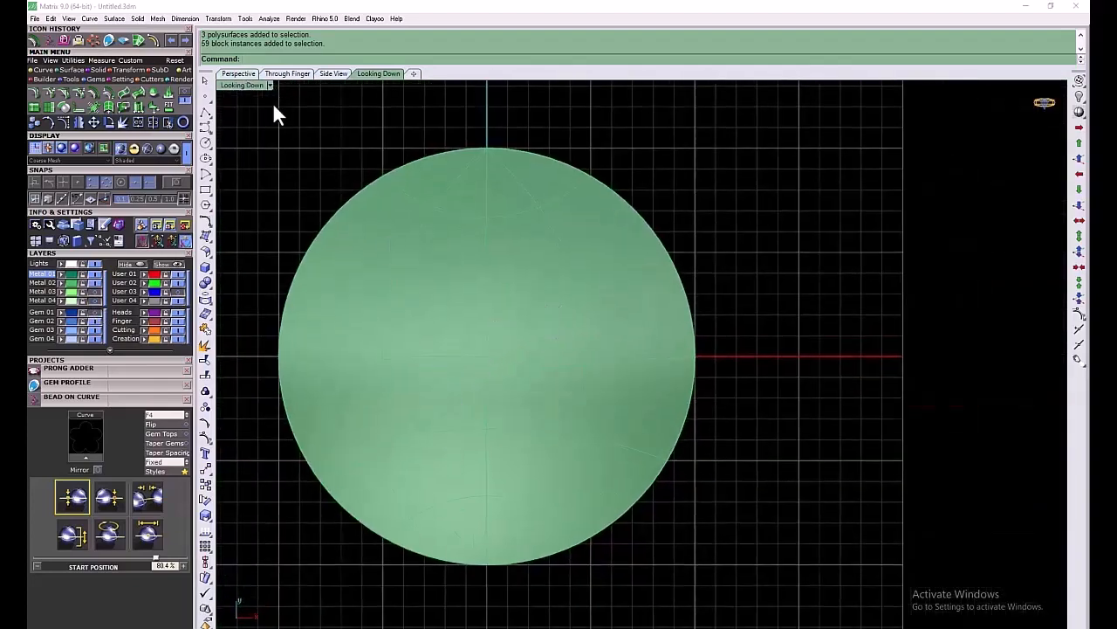
pyautogui.click(271, 86)
pyautogui.click(285, 96)
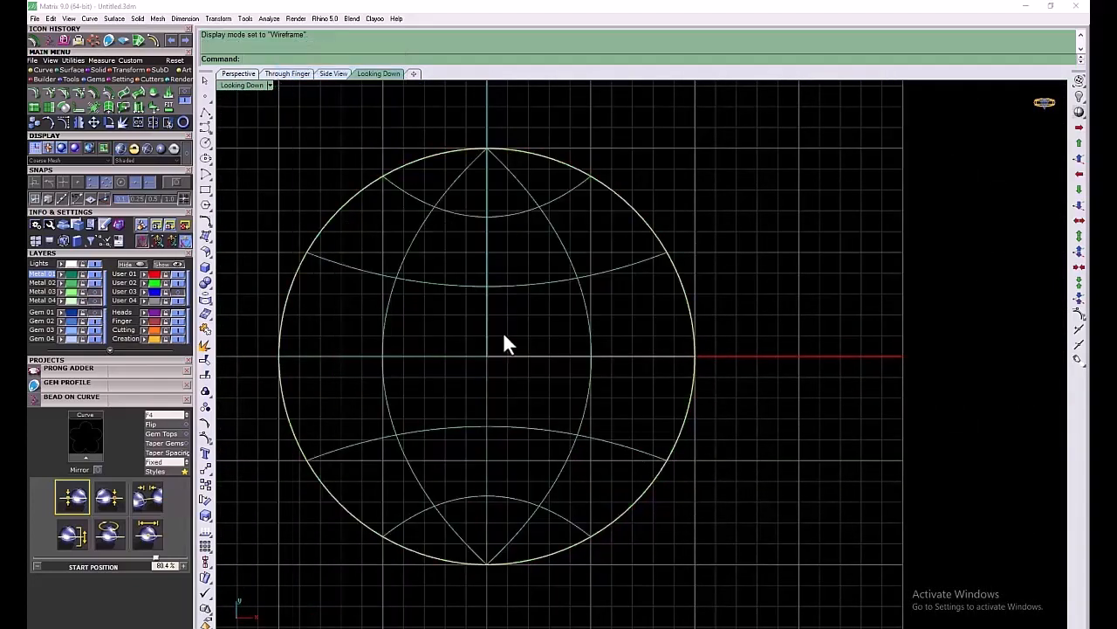
pyautogui.moveTo(503, 335); pyautogui.dragTo(465, 335, button='right')
pyautogui.scroll(2, 461, 335)
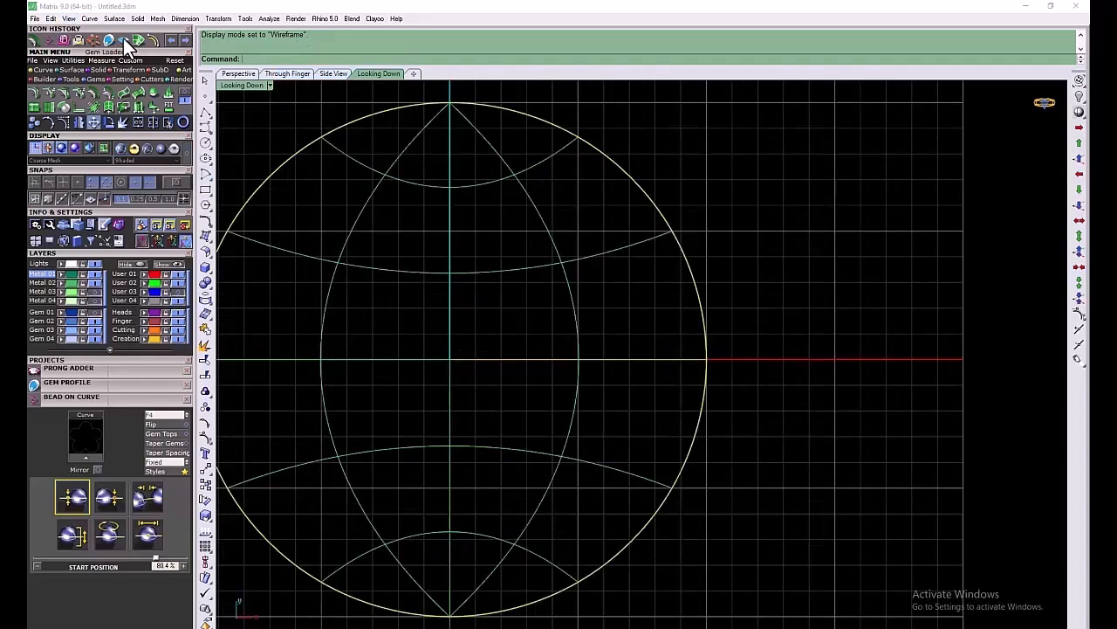
# Start Gem on Surface on the dome, flip the gem direction, and place a 1.1 mm gem at the dome's centre
pyautogui.click(87, 80)
pyautogui.click(34, 107)
pyautogui.click(326, 359)
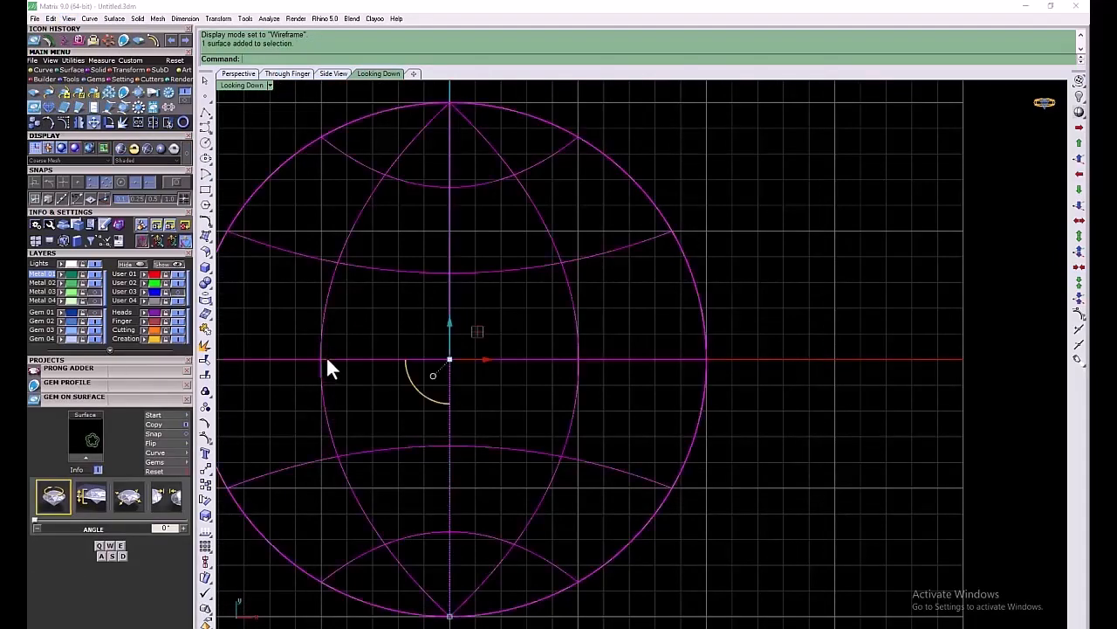
pyautogui.click(164, 416)
pyautogui.scroll(8, 463, 359)
pyautogui.click(185, 442)
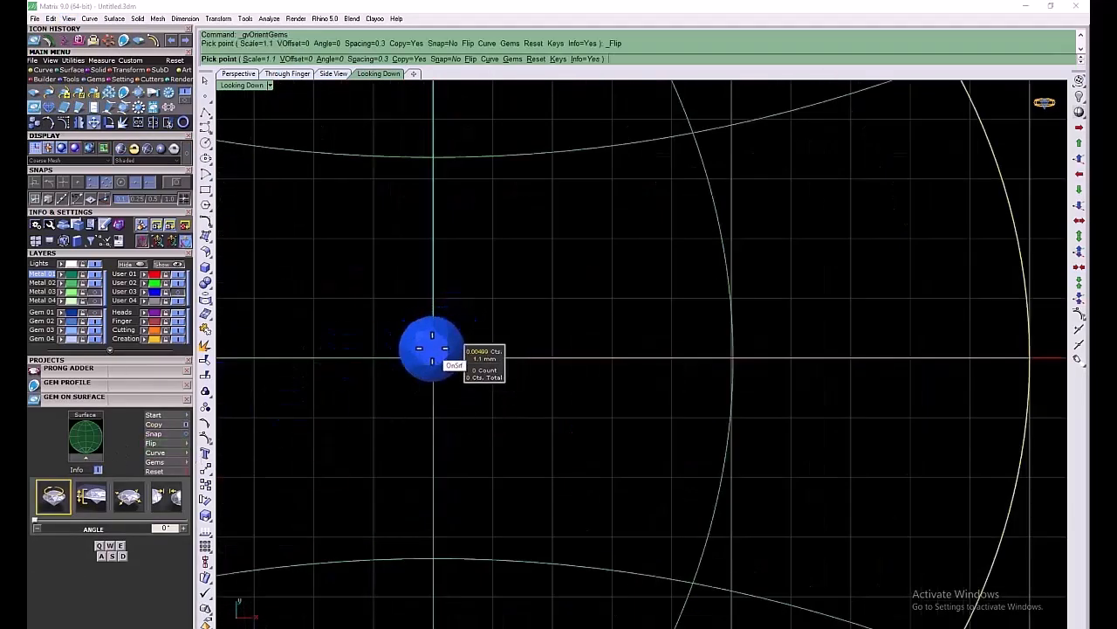
pyautogui.scroll(4, 433, 353)
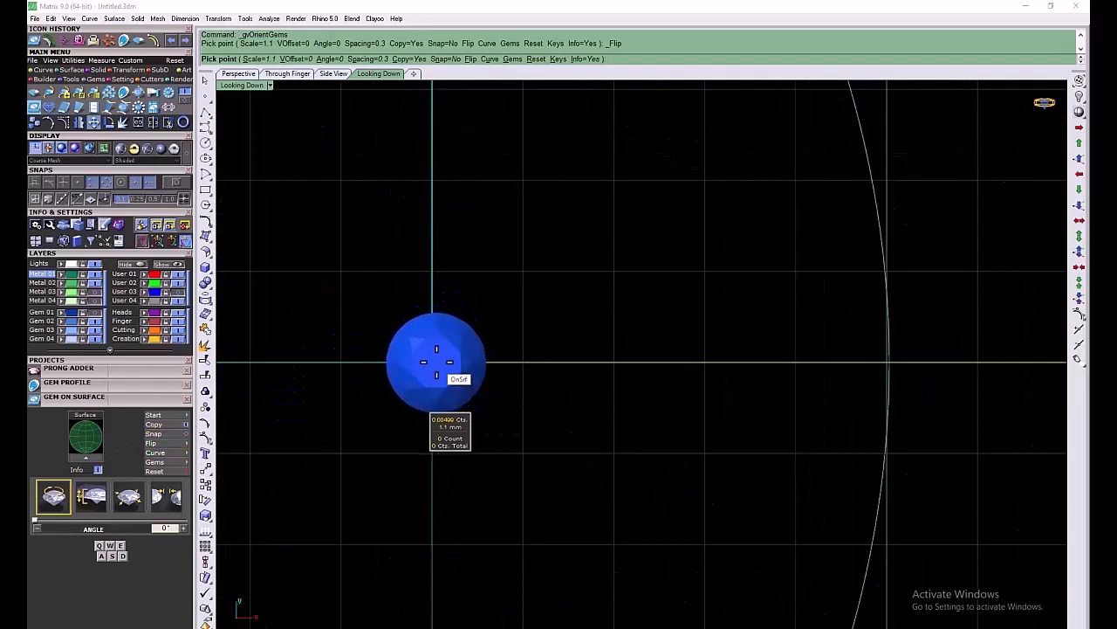
pyautogui.click(437, 362)
# Place a column of 1.1 mm gems along the vertical axis from the centre gem up towards the dome's edge
pyautogui.scroll(-12, 437, 365)
pyautogui.scroll(8, 427, 352)
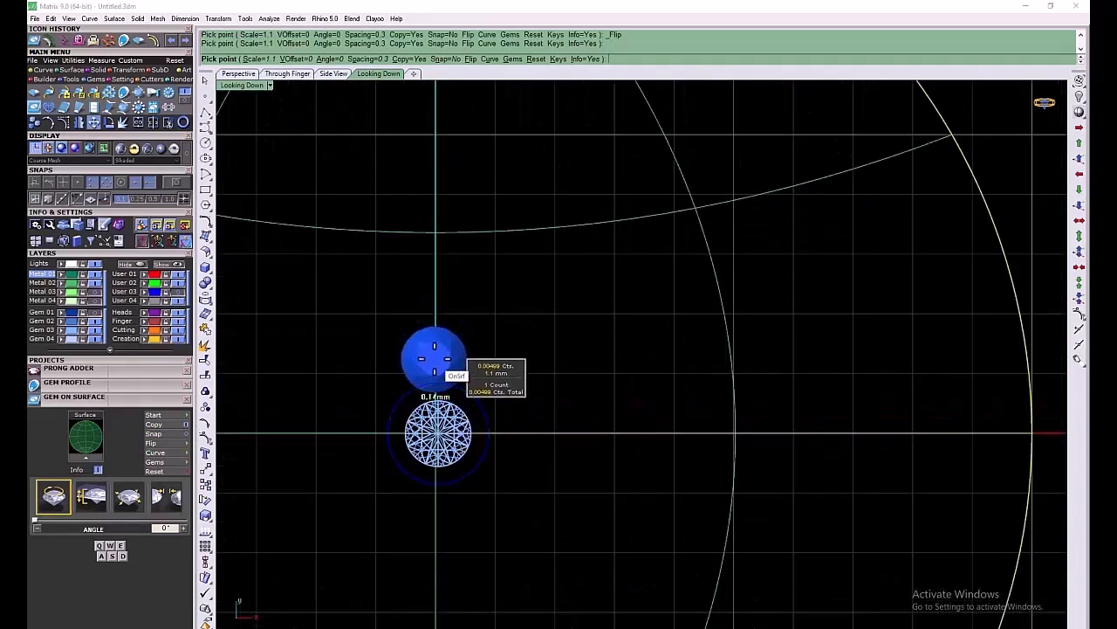
pyautogui.click(434, 359)
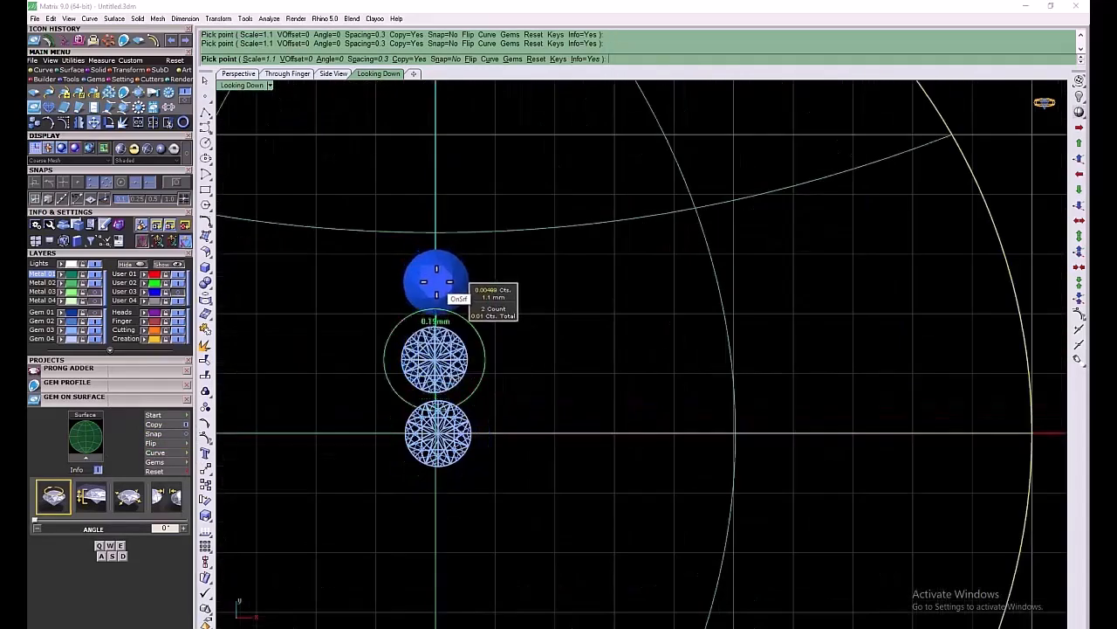
pyautogui.click(434, 285)
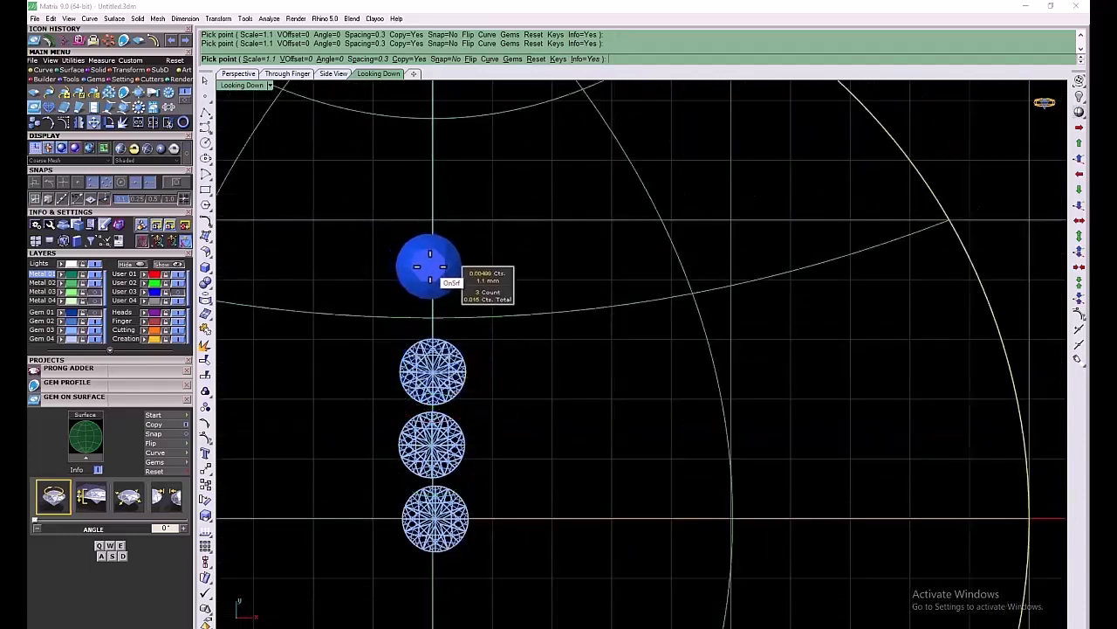
pyautogui.moveTo(432, 296); pyautogui.dragTo(432, 393, button='right')
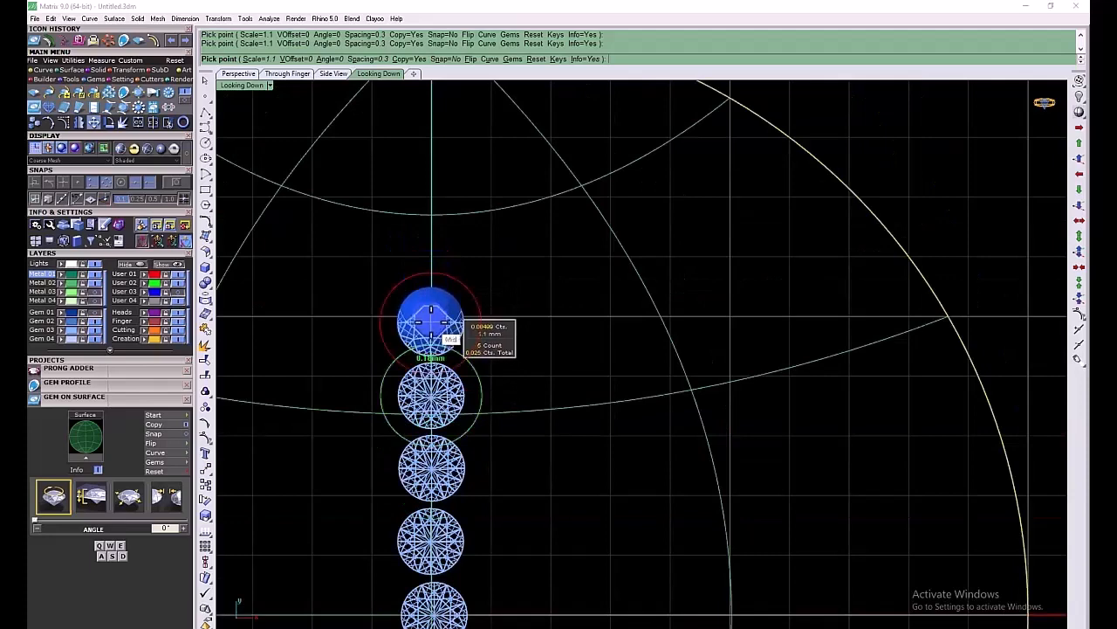
pyautogui.click(431, 322)
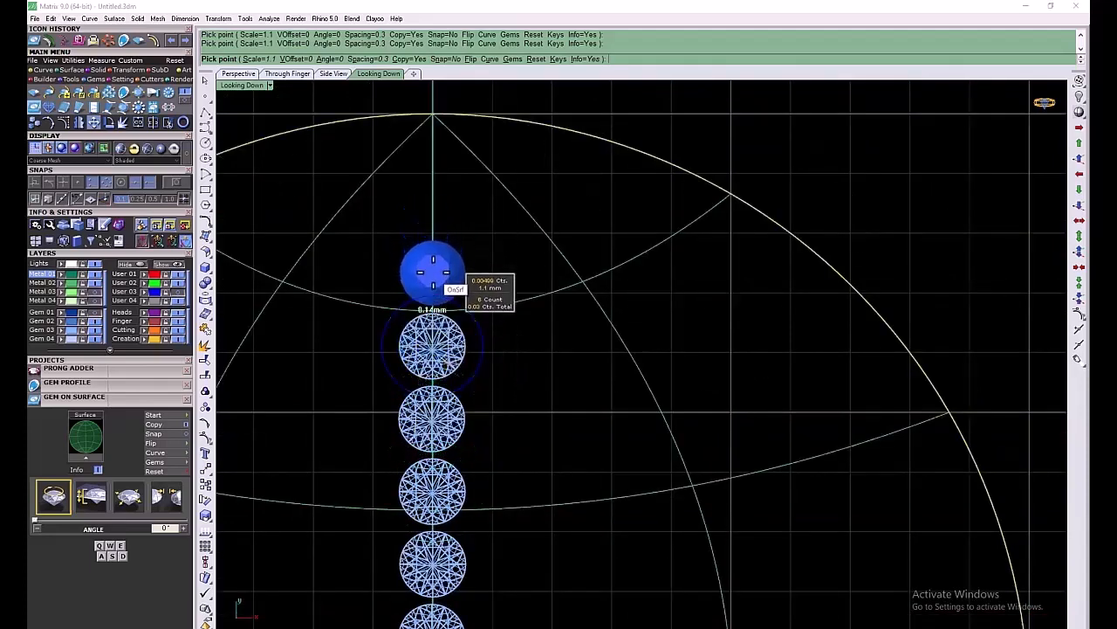
pyautogui.click(430, 253)
pyautogui.click(433, 200)
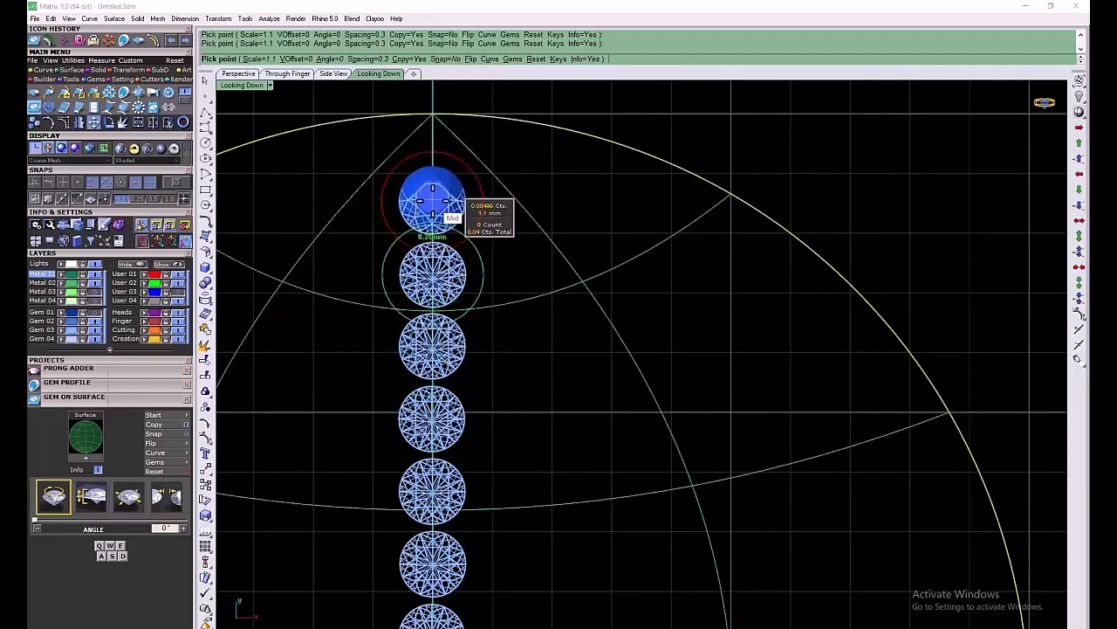
# Fill the dome's upper-right quarter with staggered columns of 1.1 mm gems beside the central column
pyautogui.scroll(-6, 512, 354)
pyautogui.scroll(8, 522, 550)
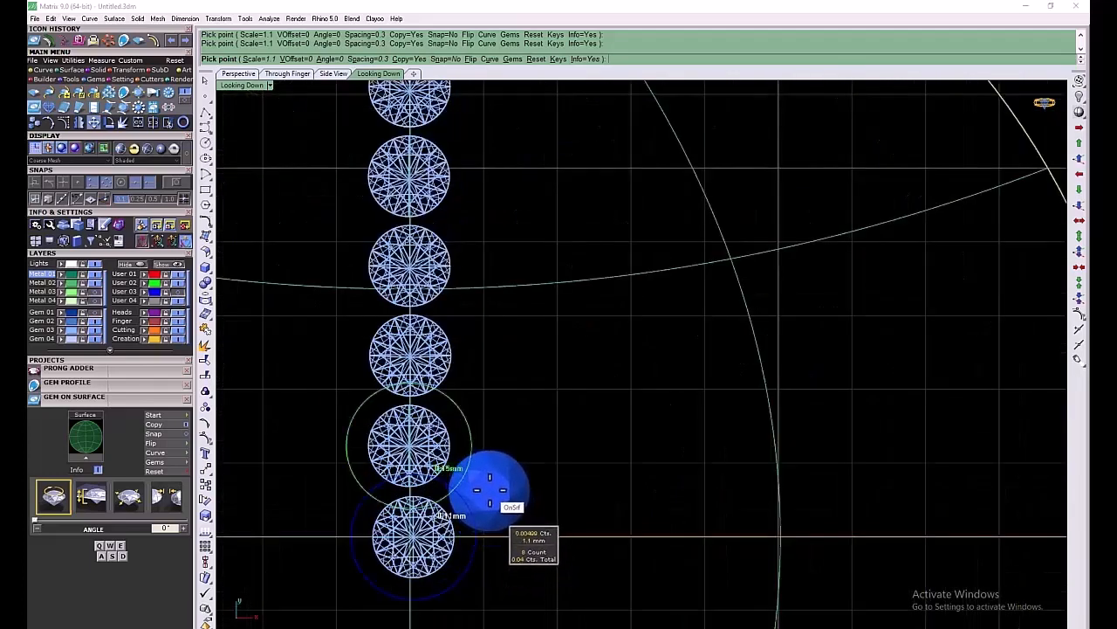
pyautogui.click(490, 490)
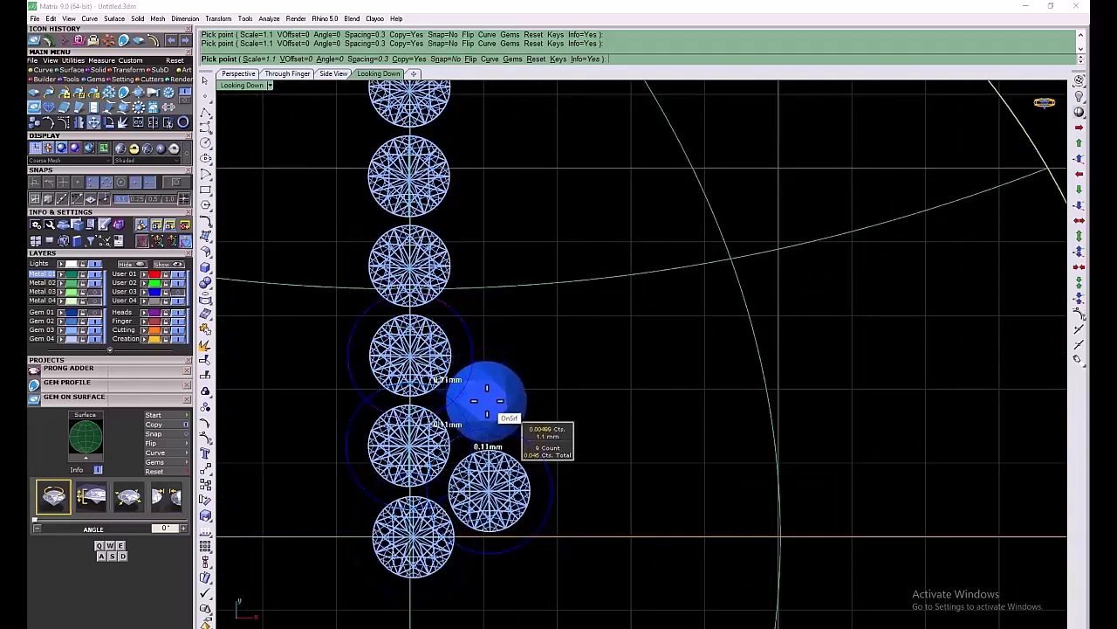
pyautogui.click(486, 400)
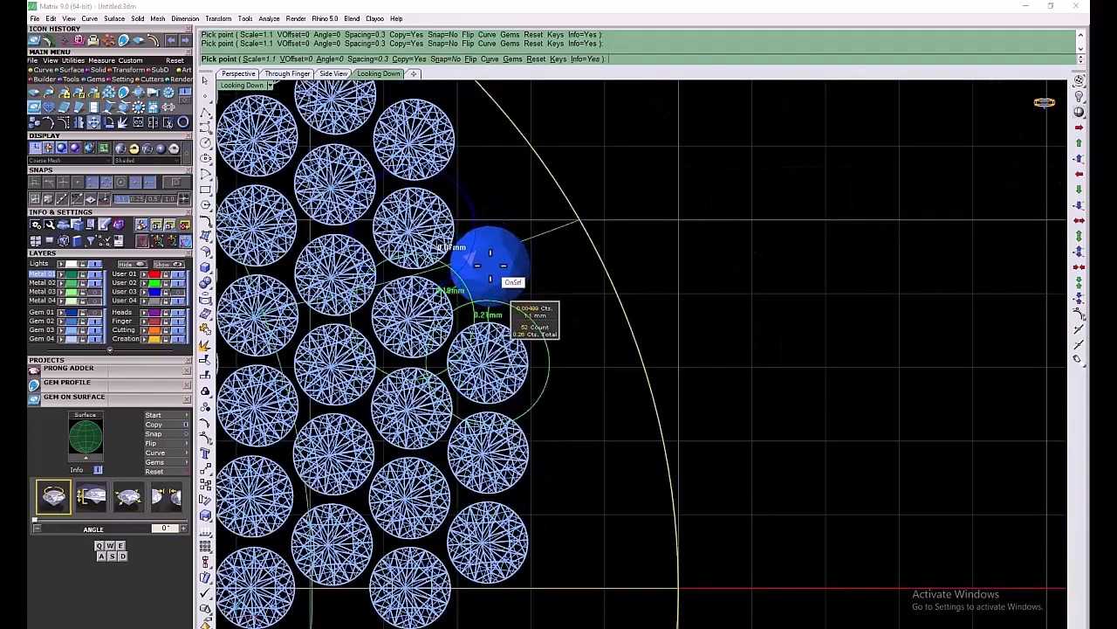
pyautogui.click(489, 272)
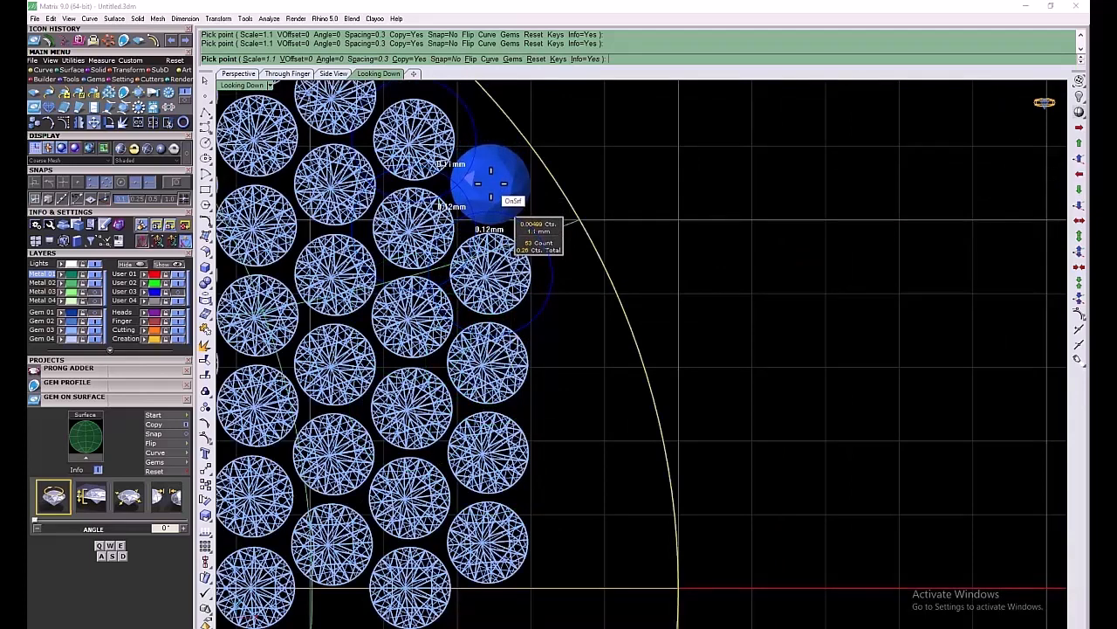
pyautogui.click(490, 183)
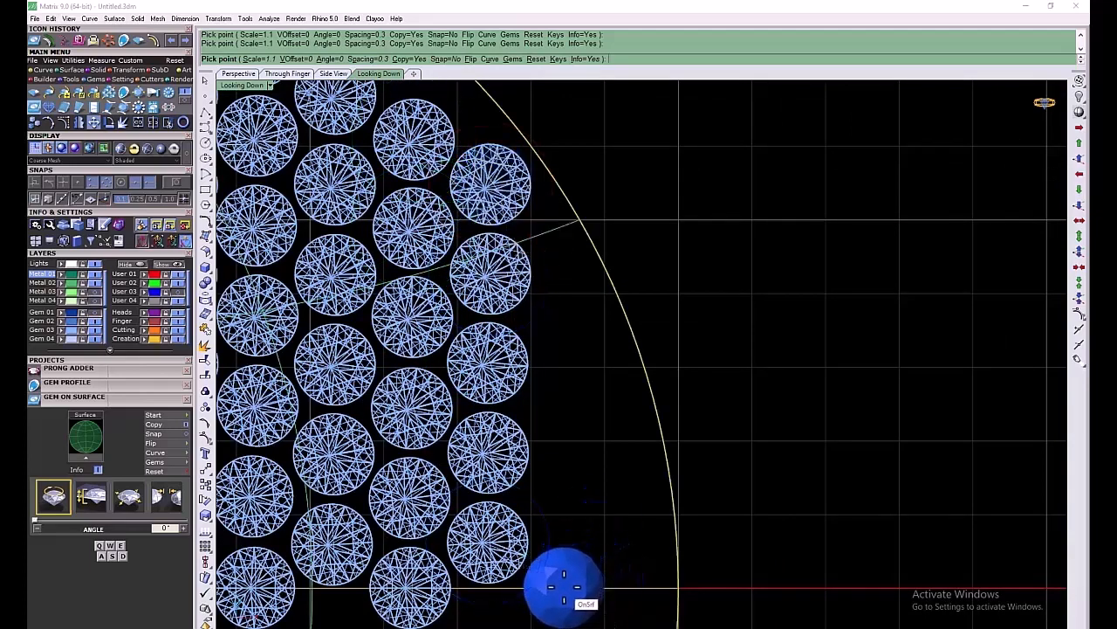
# Add an outermost column of four 1.1 mm gems upward from the horizontal axis near the dome's right edge, and finish the placement
pyautogui.click(563, 585)
pyautogui.click(564, 495)
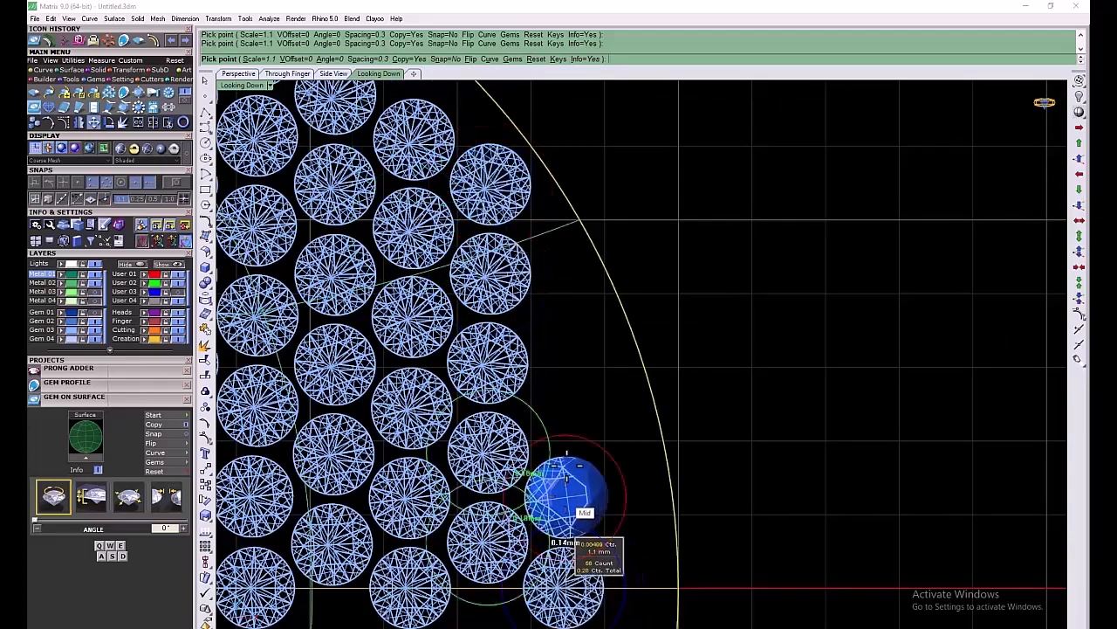
pyautogui.click(564, 404)
pyautogui.click(566, 314)
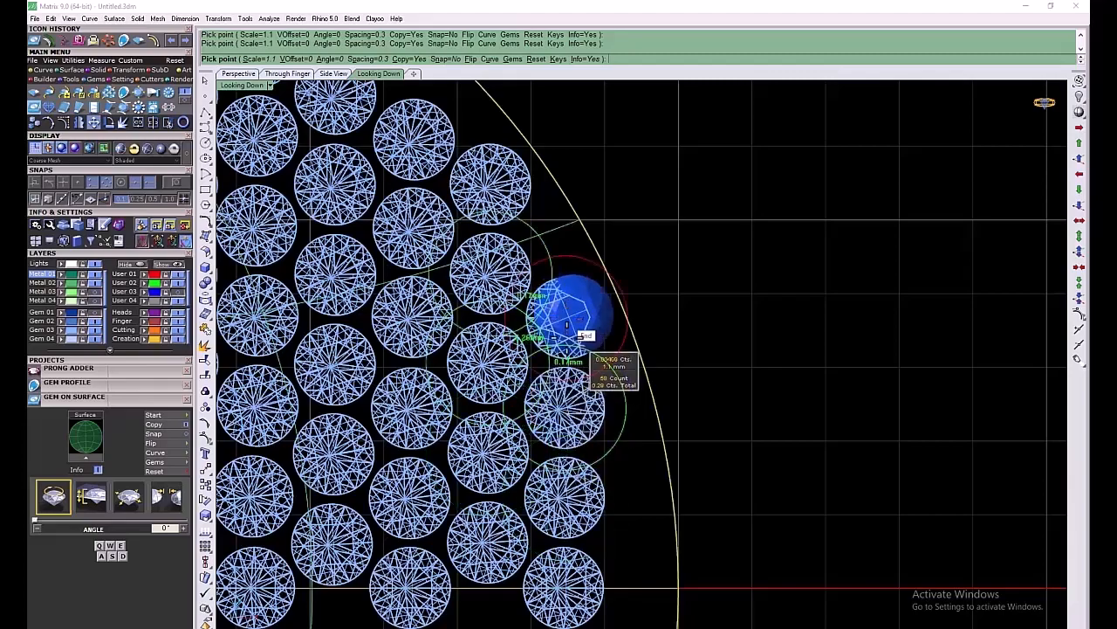
pyautogui.rightClick(635, 524)
pyautogui.scroll(-10, 632, 525)
pyautogui.moveTo(598, 538); pyautogui.dragTo(589, 402, button='right')
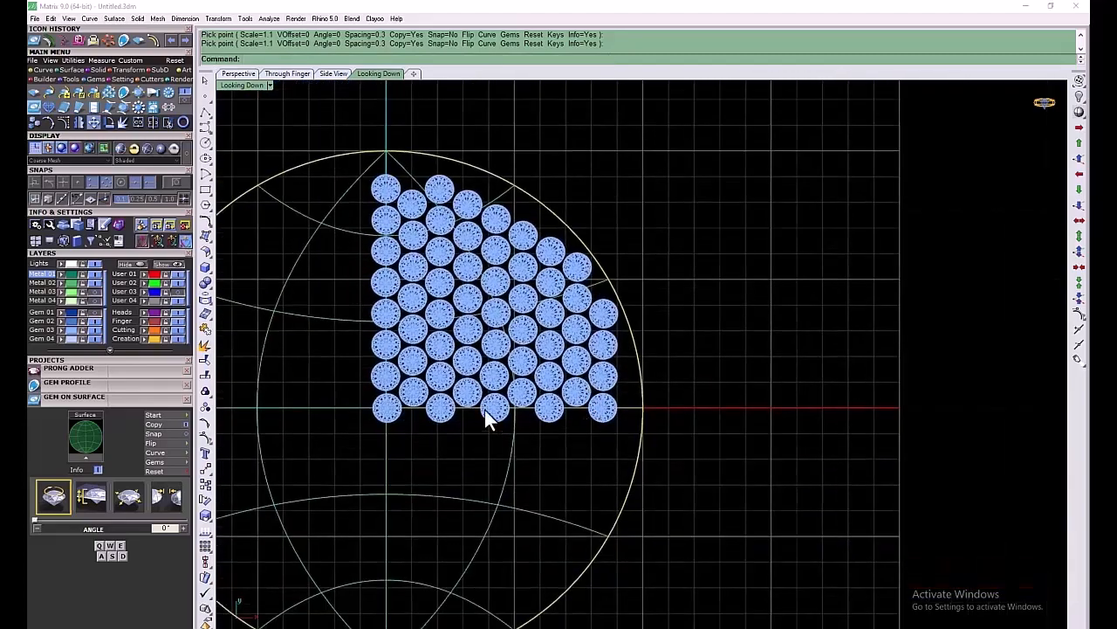
# Place two 0.9 mm gems in the gap outside the outermost column, just above the horizontal axis
pyautogui.scroll(5, 611, 398)
pyautogui.rightClick(638, 412)
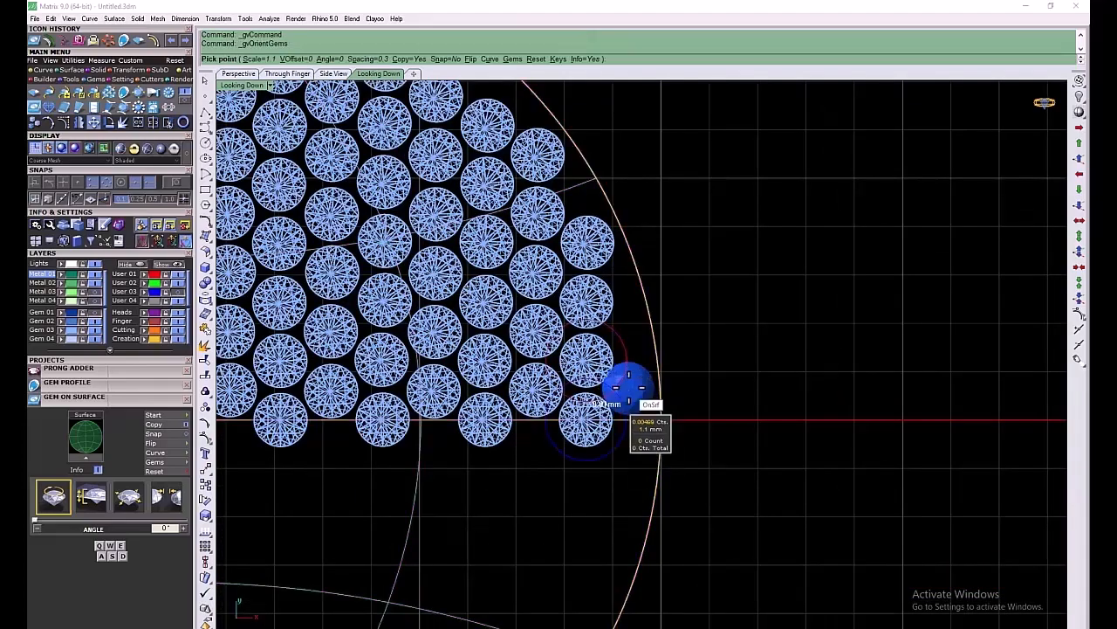
pyautogui.press('s')
pyautogui.press('s')
pyautogui.scroll(4, 634, 389)
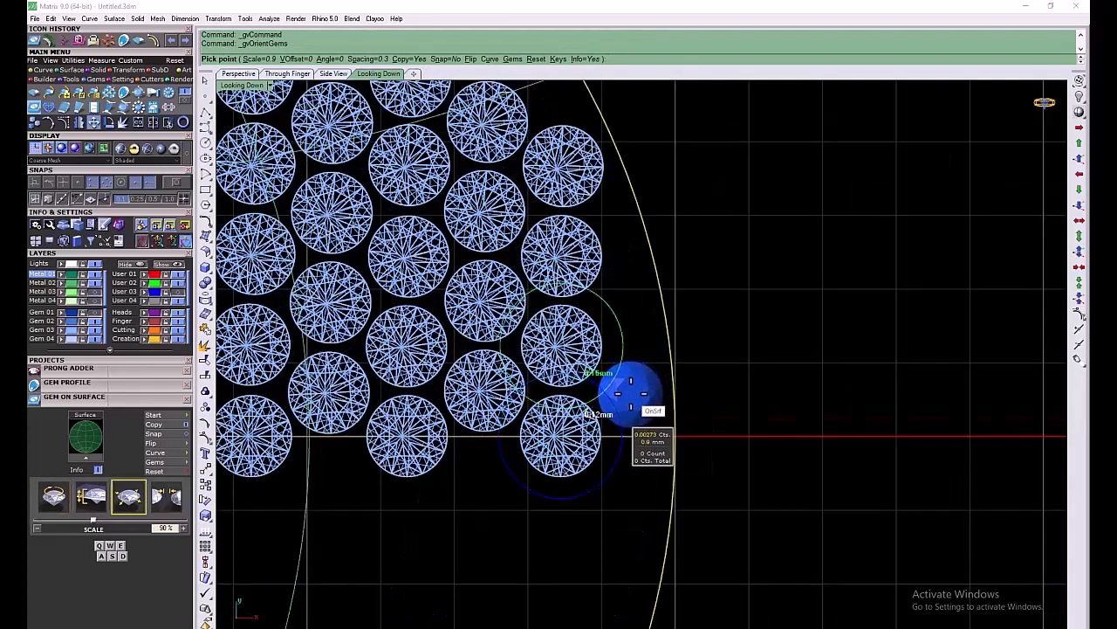
pyautogui.click(629, 393)
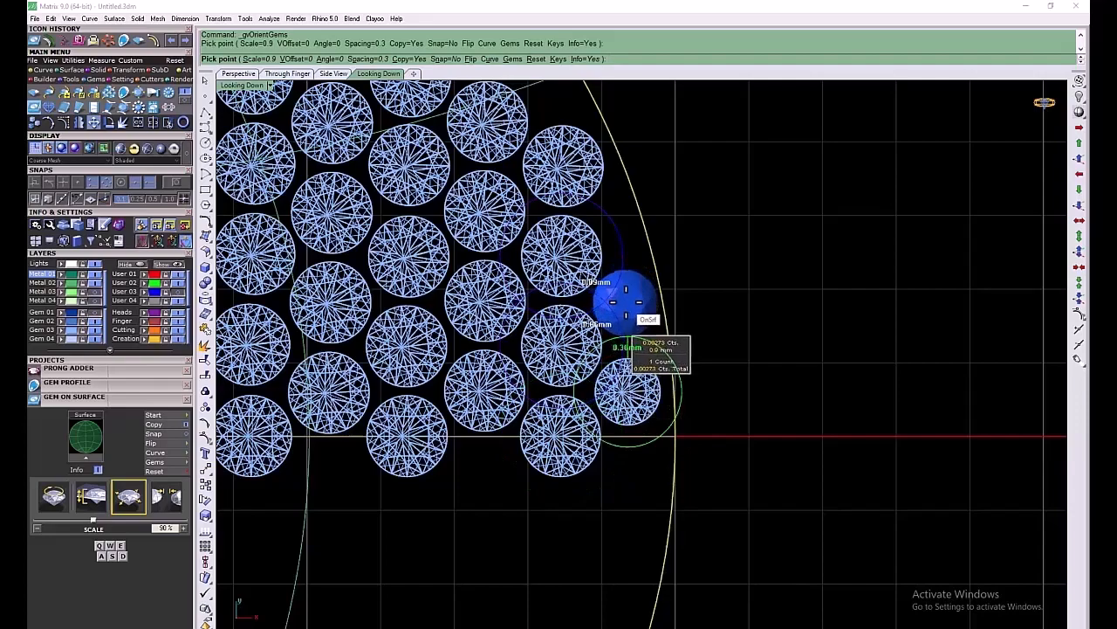
pyautogui.click(627, 302)
pyautogui.rightClick(627, 321)
pyautogui.scroll(-10, 626, 345)
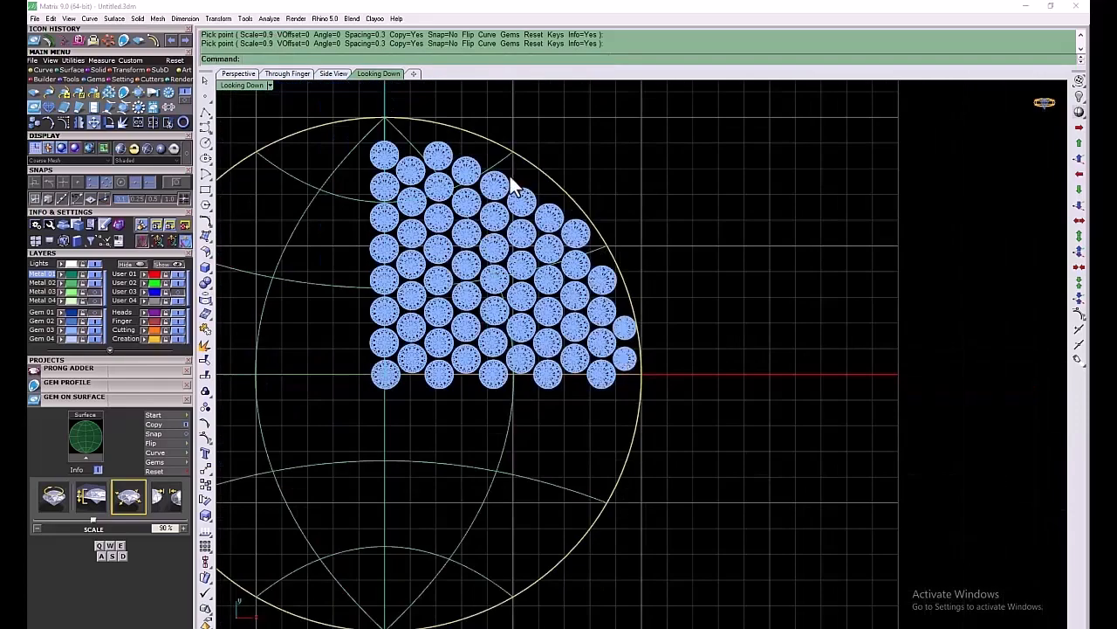
# Place one 1.1 mm gem at the head of the second column, near the dome's upper edge
pyautogui.scroll(12, 471, 165)
pyautogui.moveTo(329, 125); pyautogui.dragTo(362, 227, button='right')
pyautogui.rightClick(363, 227)
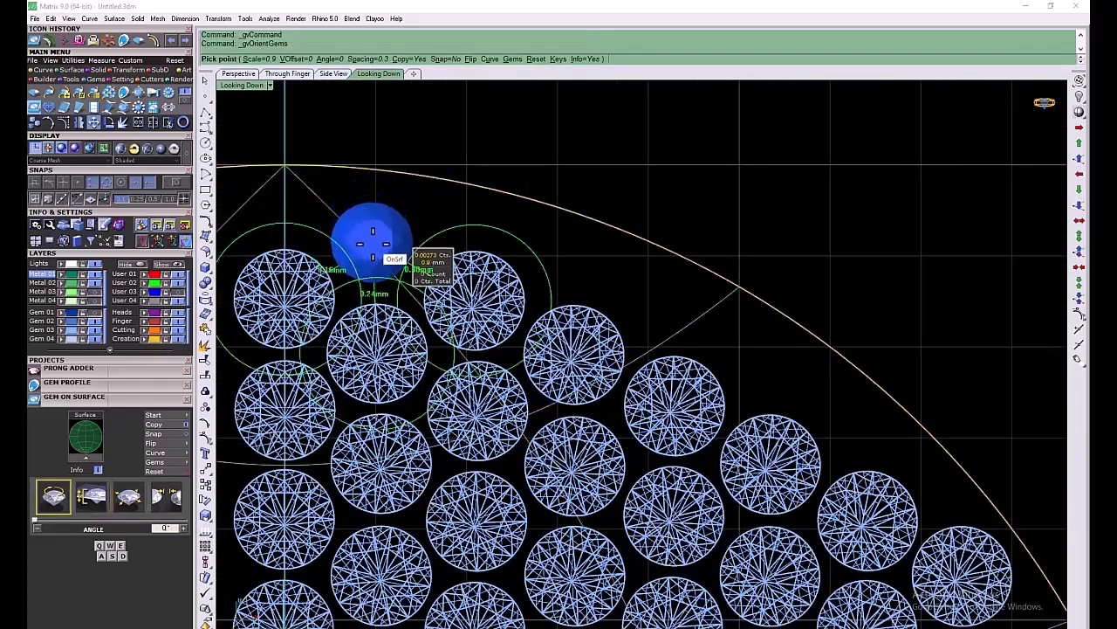
pyautogui.press('w')
pyautogui.press('w')
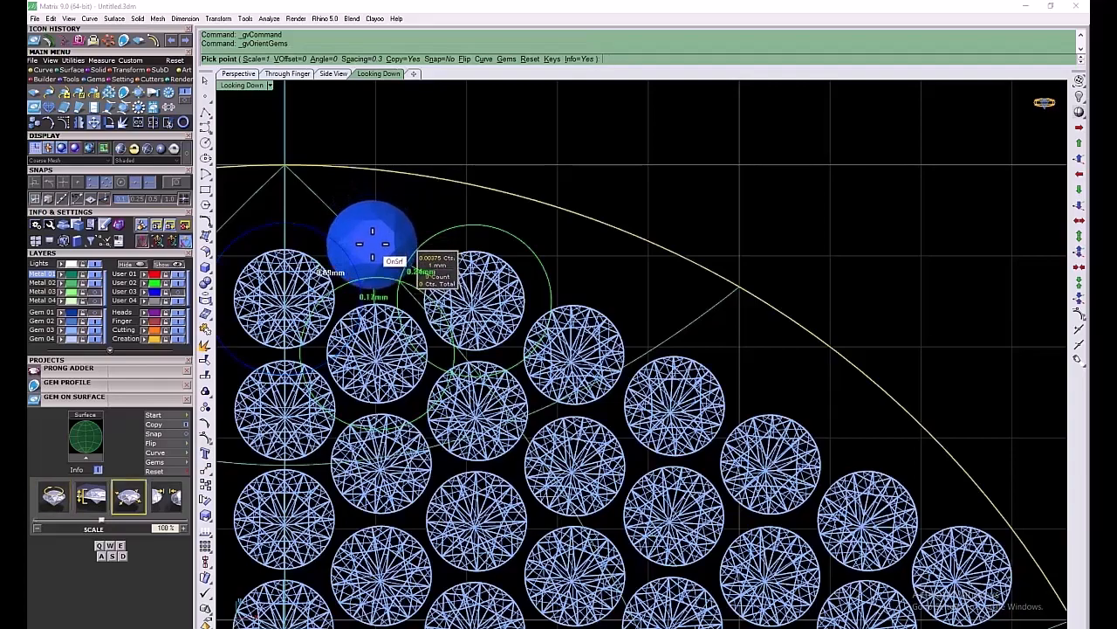
pyautogui.click(376, 247)
pyautogui.rightClick(486, 270)
pyautogui.scroll(-8, 486, 270)
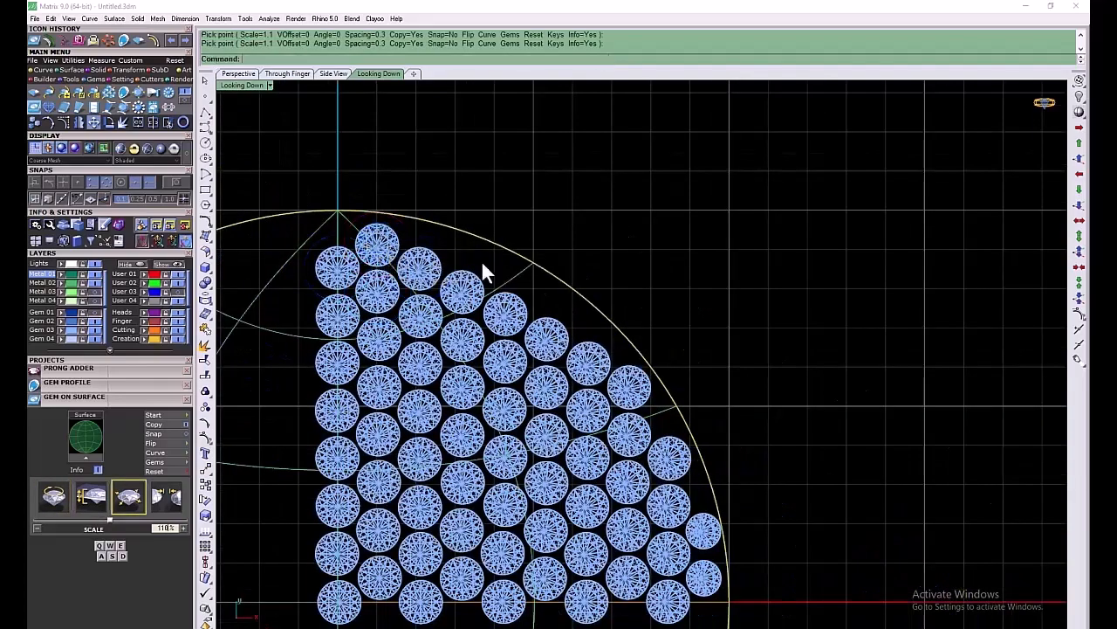
# Select the central column of gems and add two-shared prongs of 0.5 mm diameter along it with Prong Adder
pyautogui.keyDown('shift'); pyautogui.click(386, 428); pyautogui.keyUp('shift')
pyautogui.keyDown('shift'); pyautogui.click(386, 395); pyautogui.keyUp('shift')
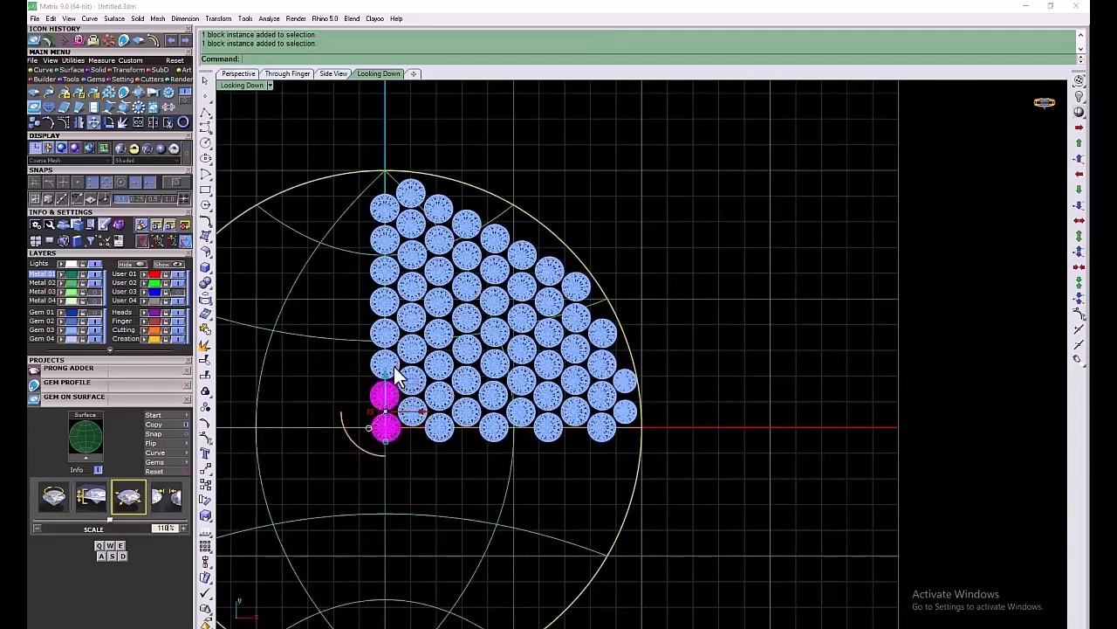
pyautogui.keyDown('shift'); pyautogui.click(386, 364); pyautogui.keyUp('shift')
pyautogui.keyDown('shift'); pyautogui.click(386, 332); pyautogui.keyUp('shift')
pyautogui.keyDown('shift'); pyautogui.click(385, 301); pyautogui.keyUp('shift')
pyautogui.keyDown('shift'); pyautogui.click(386, 270); pyautogui.keyUp('shift')
pyautogui.keyDown('shift'); pyautogui.click(385, 239); pyautogui.keyUp('shift')
pyautogui.keyDown('shift'); pyautogui.click(386, 208); pyautogui.keyUp('shift')
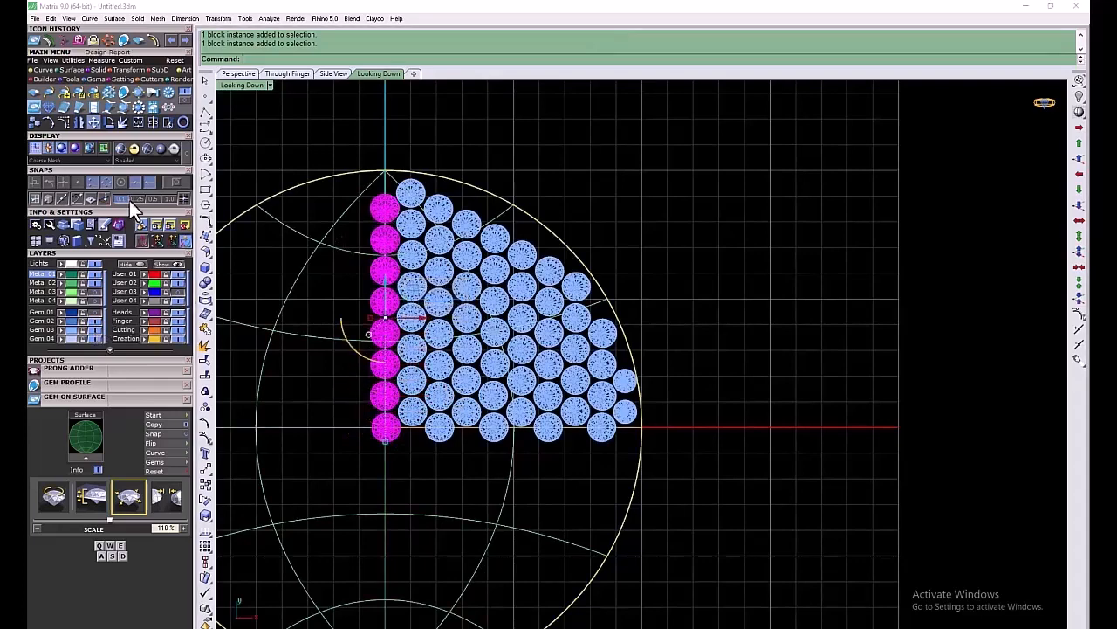
pyautogui.click(68, 369)
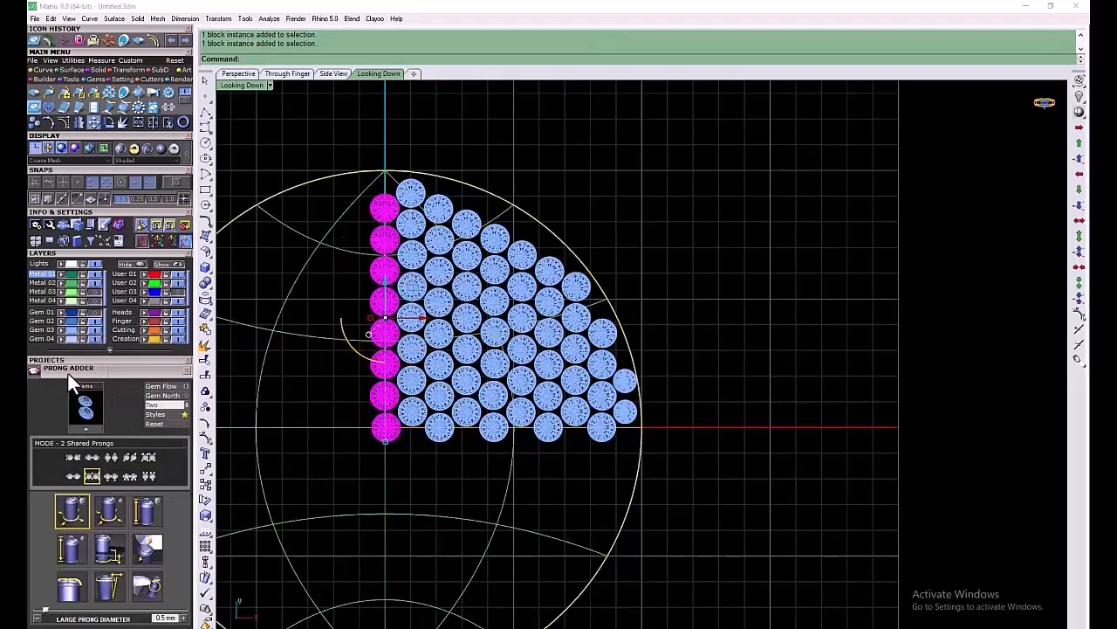
pyautogui.click(91, 284)
# Add the same 0.5 mm two-shared prongs along the second column of gems
pyautogui.keyDown('shift'); pyautogui.click(414, 416); pyautogui.keyUp('shift')
pyautogui.keyDown('shift'); pyautogui.click(414, 383); pyautogui.keyUp('shift')
pyautogui.keyDown('shift'); pyautogui.click(415, 351); pyautogui.keyUp('shift')
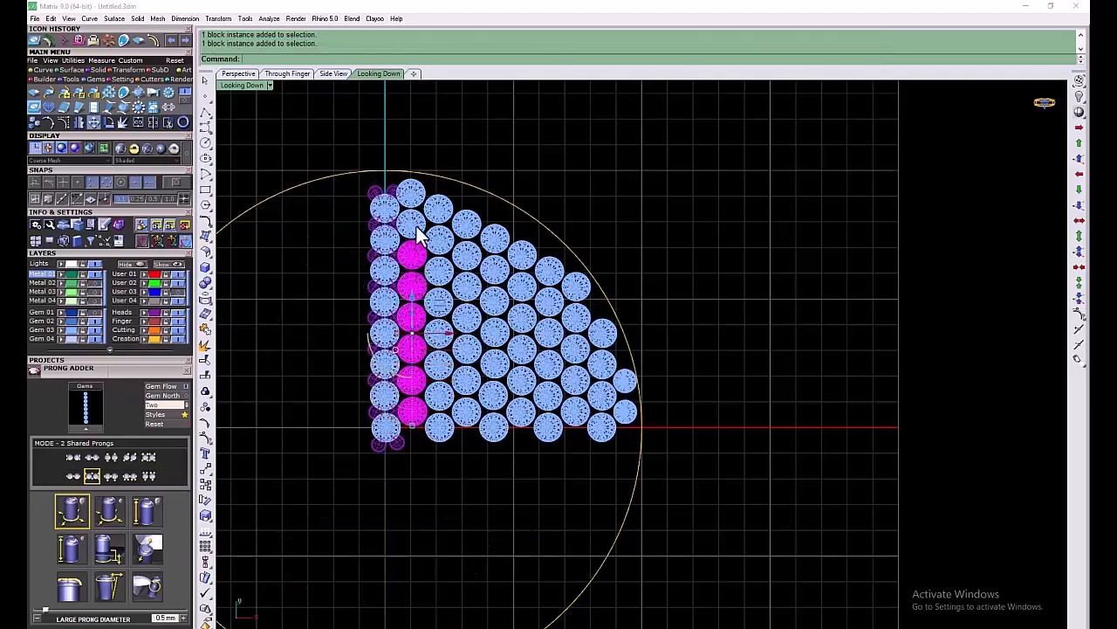
pyautogui.click(80, 419)
pyautogui.rightClick(314, 323)
# Select the third column of gems from the horizontal axis up to the edge and load it for 0.5 mm two-shared prongs
pyautogui.keyDown('shift'); pyautogui.click(440, 431); pyautogui.keyUp('shift')
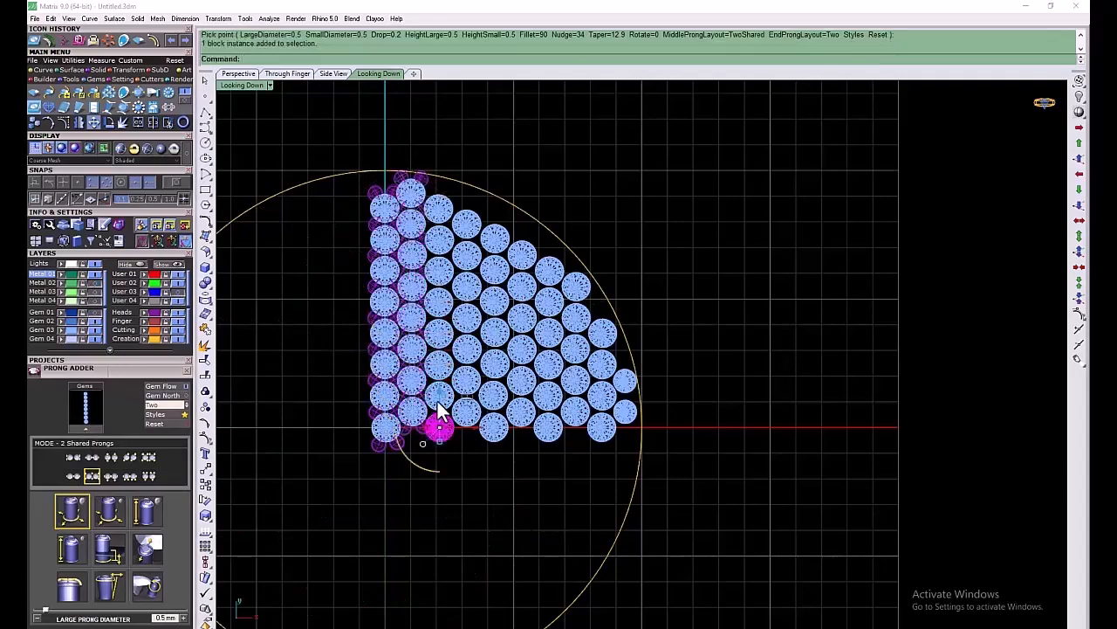
pyautogui.keyDown('shift'); pyautogui.click(439, 399); pyautogui.keyUp('shift')
pyautogui.keyDown('shift'); pyautogui.click(439, 367); pyautogui.keyUp('shift')
pyautogui.keyDown('shift'); pyautogui.click(439, 331); pyautogui.keyUp('shift')
pyautogui.keyDown('shift'); pyautogui.click(439, 302); pyautogui.keyUp('shift')
pyautogui.keyDown('shift'); pyautogui.click(439, 268); pyautogui.keyUp('shift')
pyautogui.keyDown('shift'); pyautogui.click(439, 239); pyautogui.keyUp('shift')
pyautogui.keyDown('shift'); pyautogui.click(439, 209); pyautogui.keyUp('shift')
pyautogui.click(93, 422)
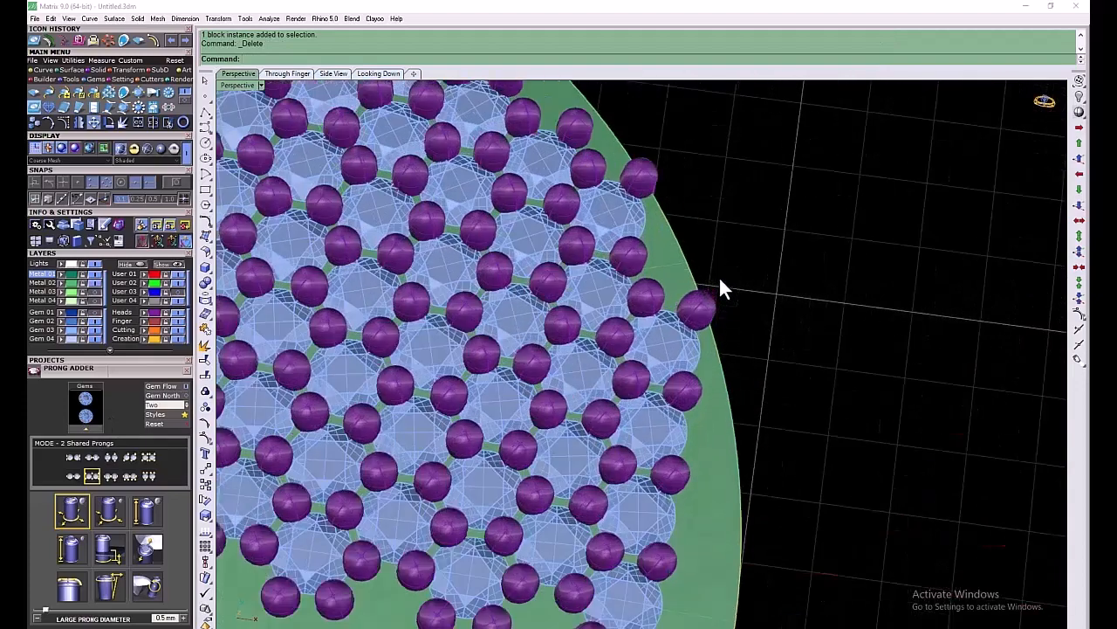
# Delete the surplus prong at the upper outer end of the outermost full prong column
pyautogui.scroll(-5, 719, 275)
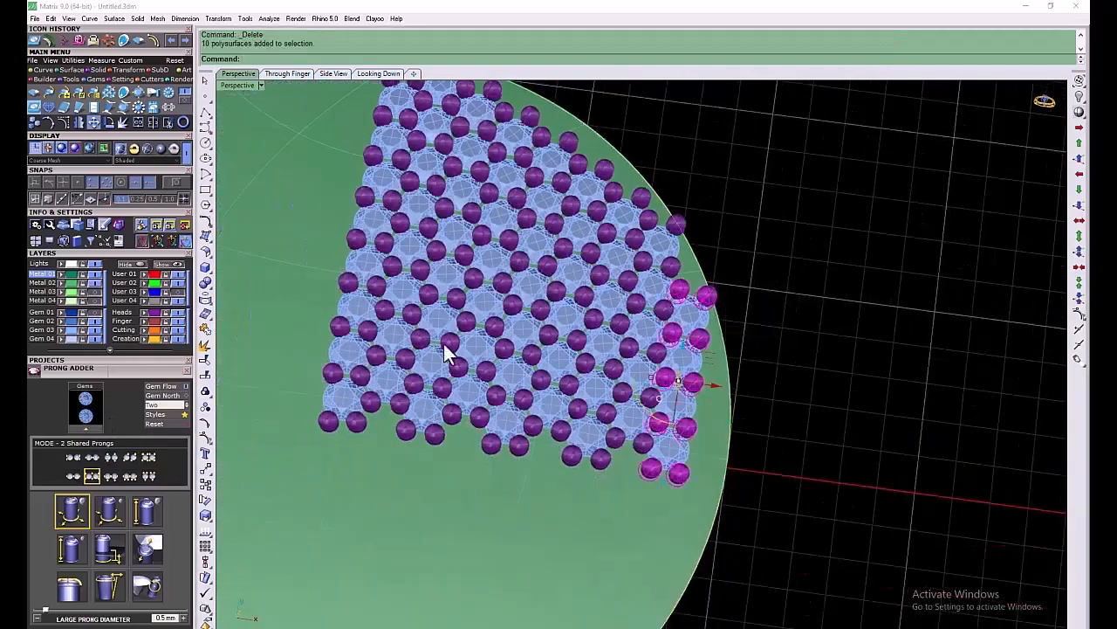
pyautogui.click(705, 297)
pyautogui.press('Delete')
# Ungroup the prongs of the next column inward and delete its uppermost outer prong
pyautogui.click(679, 224)
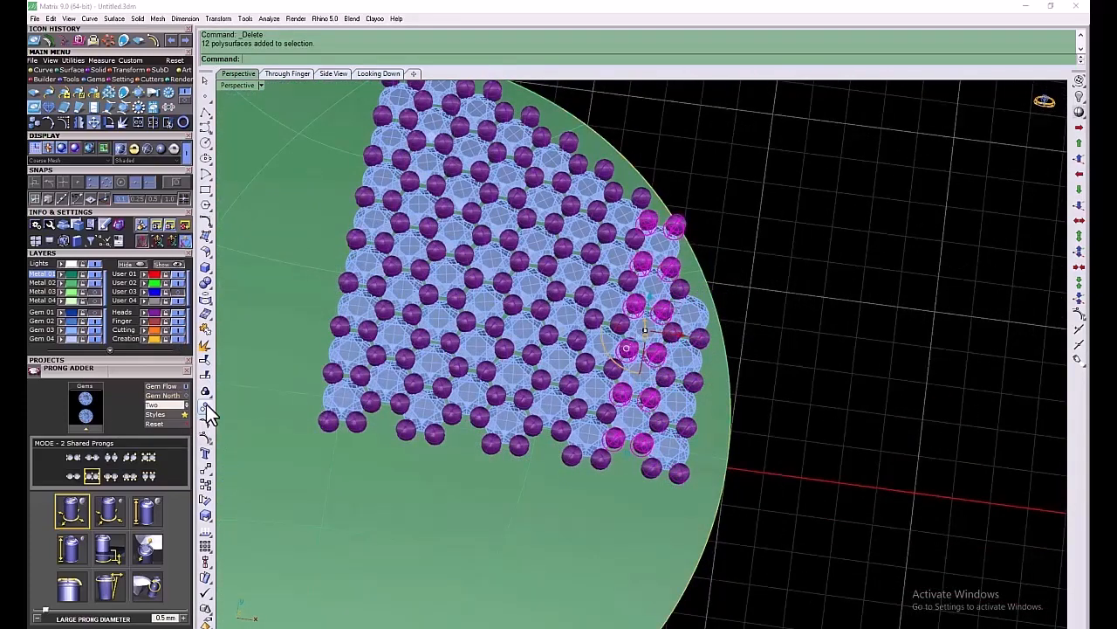
pyautogui.click(206, 407)
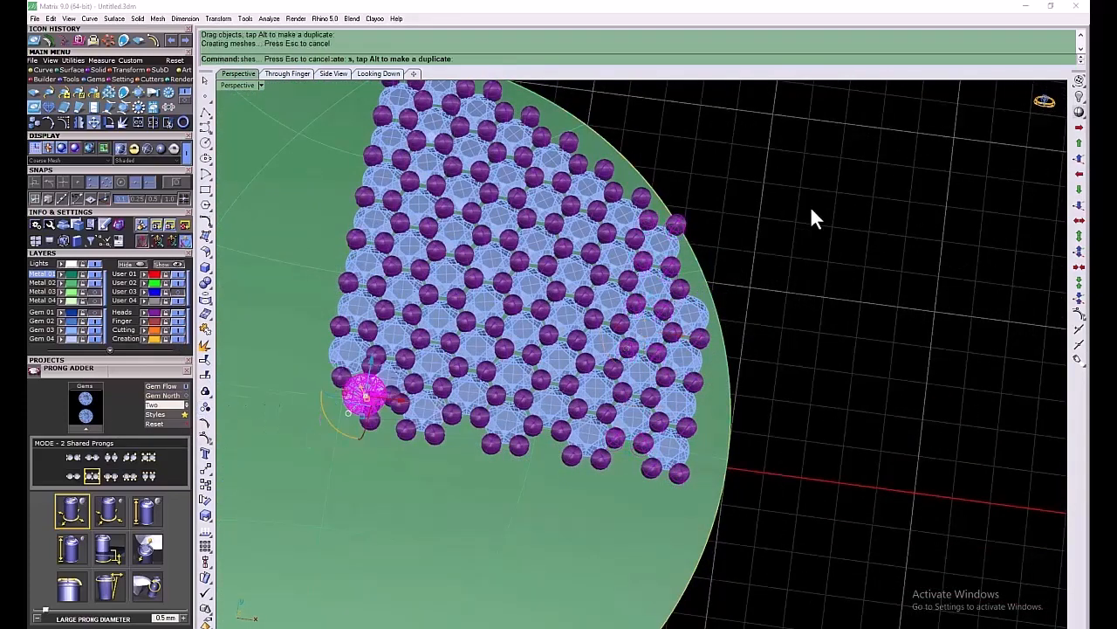
pyautogui.click(811, 209)
pyautogui.click(678, 224)
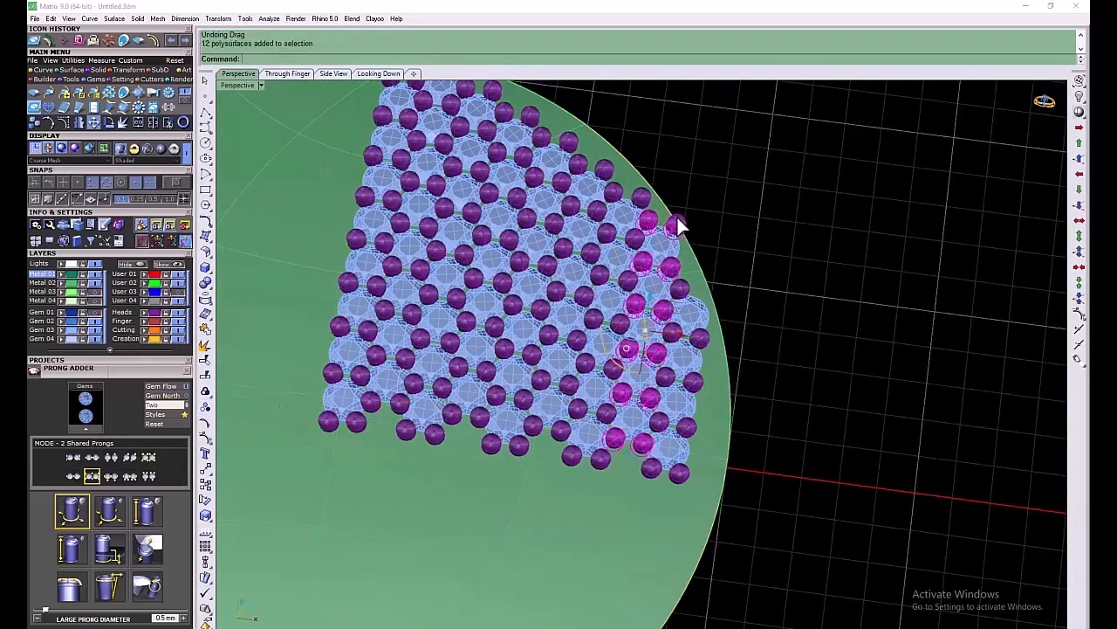
pyautogui.click(206, 407)
pyautogui.click(676, 225)
pyautogui.press('Delete')
pyautogui.scroll(-4, 707, 262)
pyautogui.scroll(6, 703, 419)
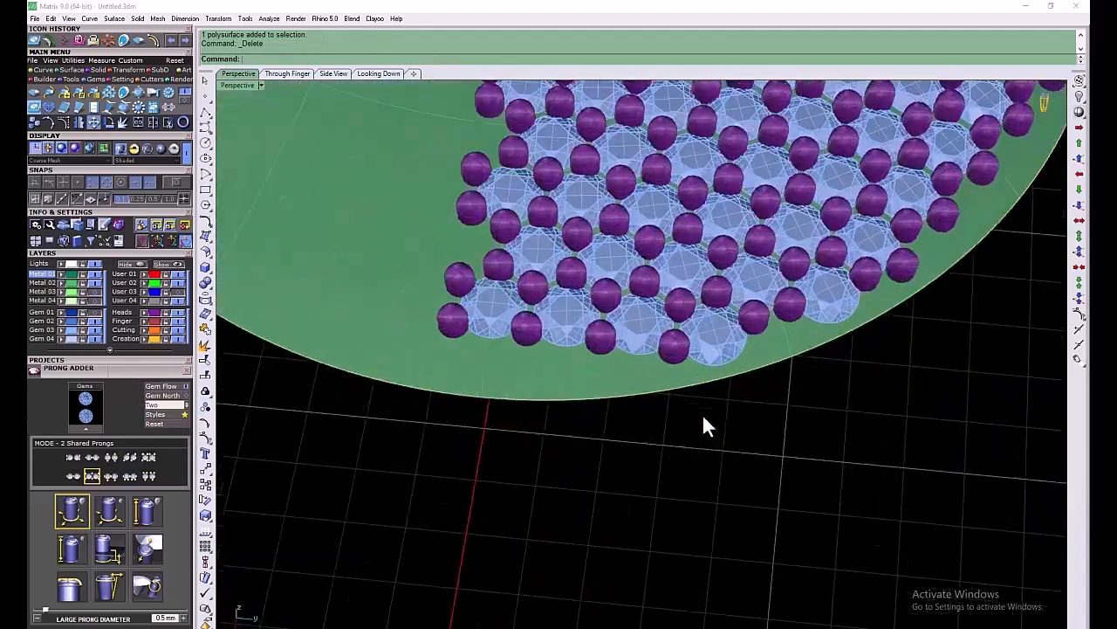
pyautogui.scroll(-6, 707, 347)
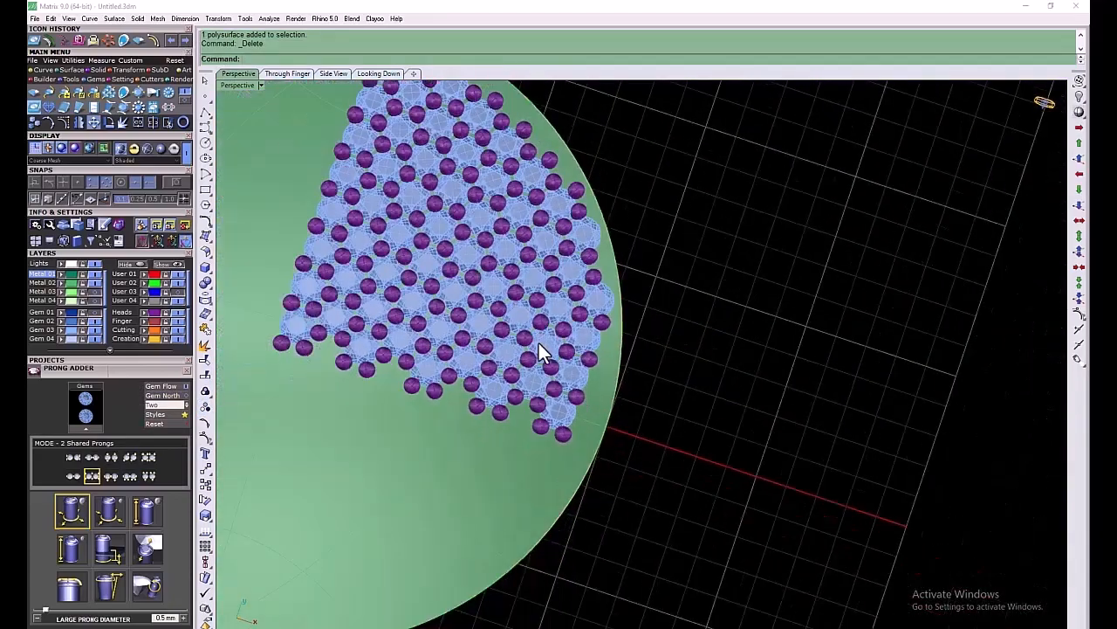
# Select all prongs on the Heads layer and ungroup them
pyautogui.click(145, 312)
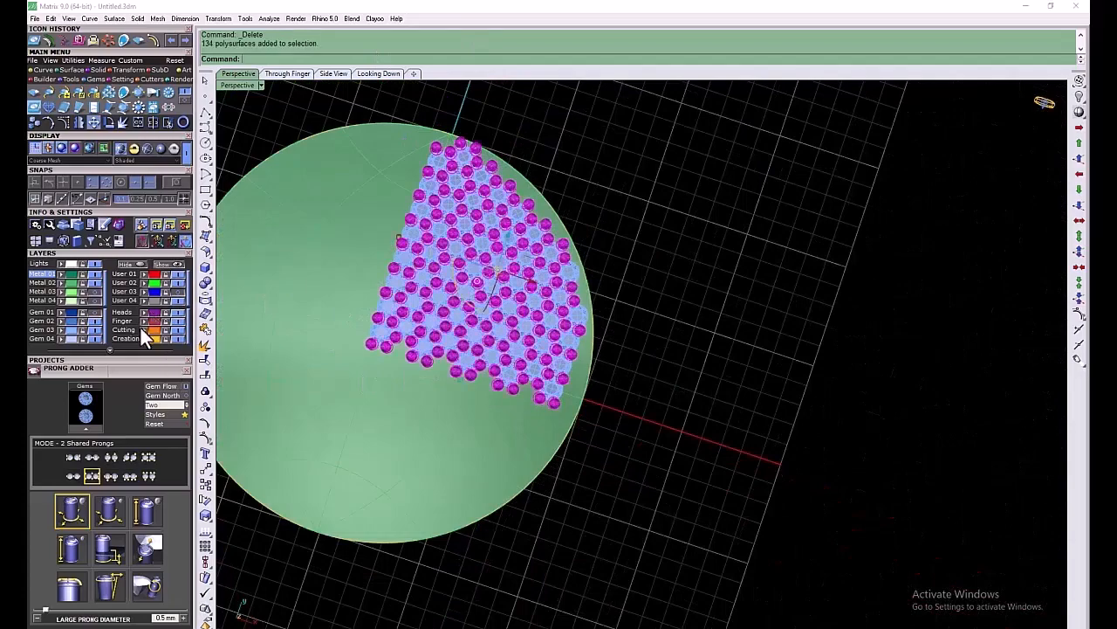
pyautogui.click(206, 407)
pyautogui.click(602, 355)
# In the Looking Down view, move only the prongs along the quarter's lower edge at the horizontal axis to the Finger layer
pyautogui.doubleClick(238, 85)
pyautogui.doubleClick(240, 86)
pyautogui.scroll(-3, 300, 327)
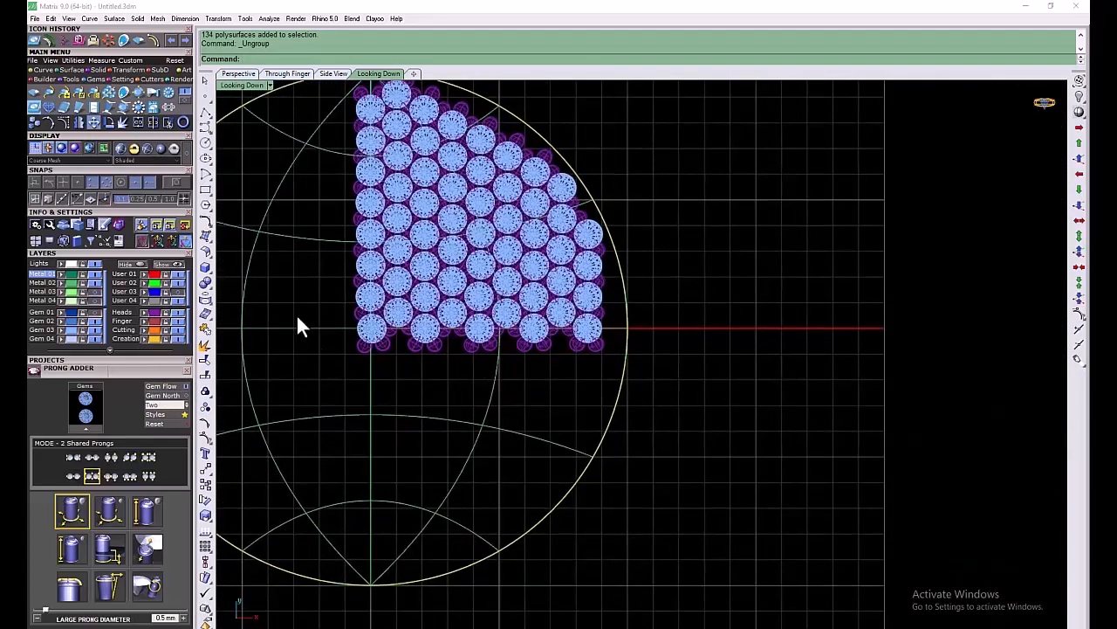
pyautogui.moveTo(307, 335); pyautogui.dragTo(710, 408)
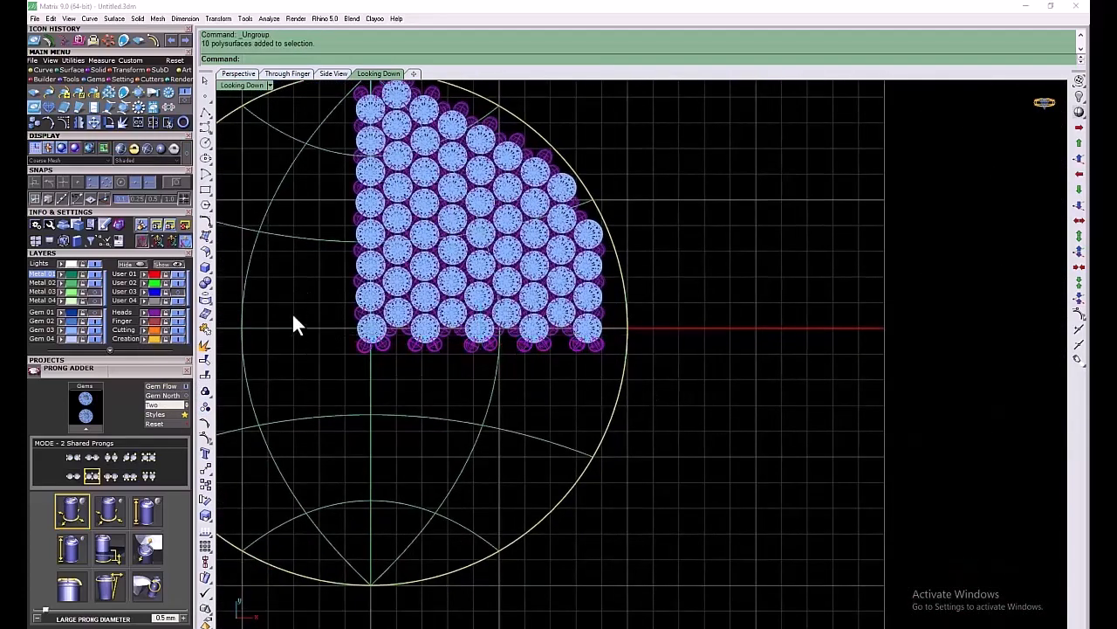
pyautogui.moveTo(294, 325); pyautogui.dragTo(673, 437)
pyautogui.keyDown('ctrl'); pyautogui.click(375, 334); pyautogui.keyUp('ctrl')
pyautogui.keyDown('ctrl'); pyautogui.click(424, 331); pyautogui.keyUp('ctrl')
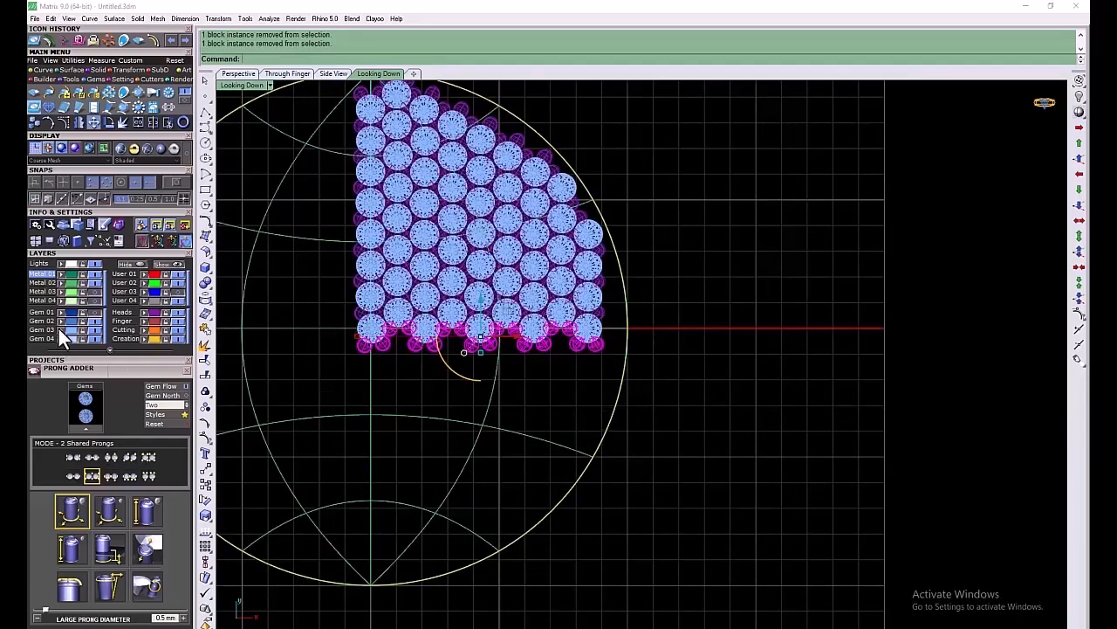
pyautogui.click(143, 321)
pyautogui.click(265, 280)
pyautogui.scroll(-6, 308, 327)
pyautogui.moveTo(308, 327); pyautogui.dragTo(394, 314, button='right')
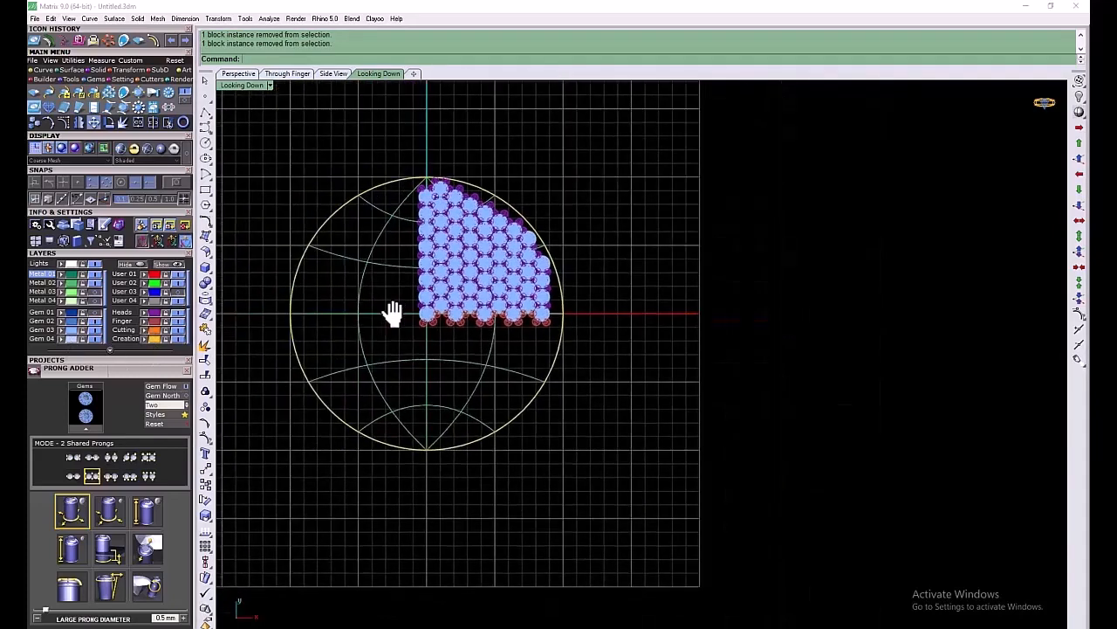
# Mirror the quarter's gems together with its Heads and Finger layer prongs across the Y axis
pyautogui.click(152, 313)
pyautogui.click(70, 330)
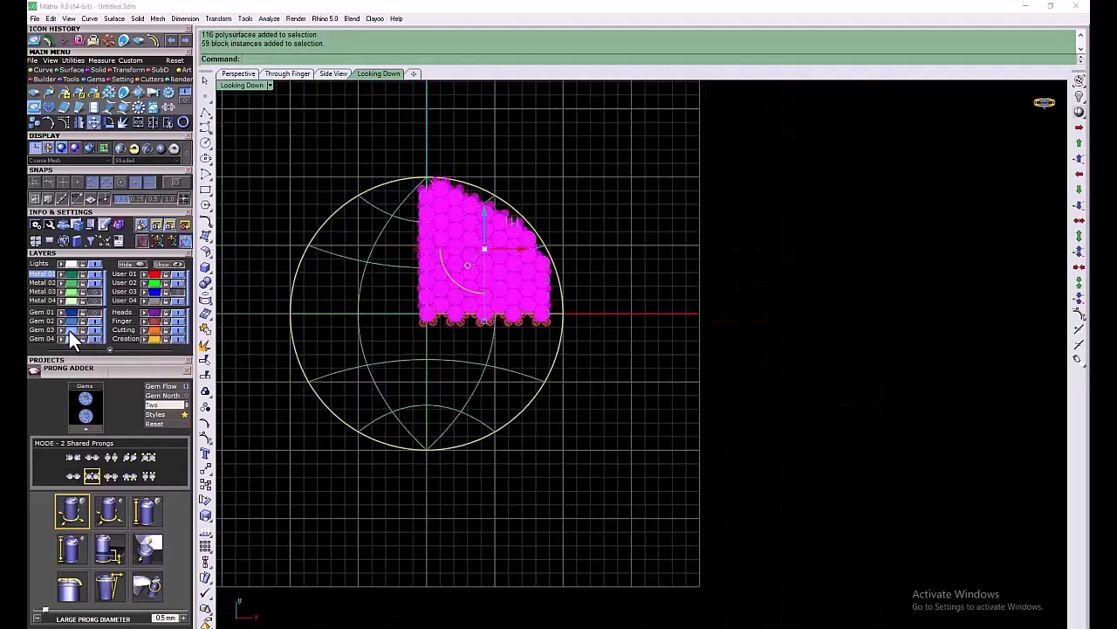
pyautogui.click(154, 320)
pyautogui.press('F6')
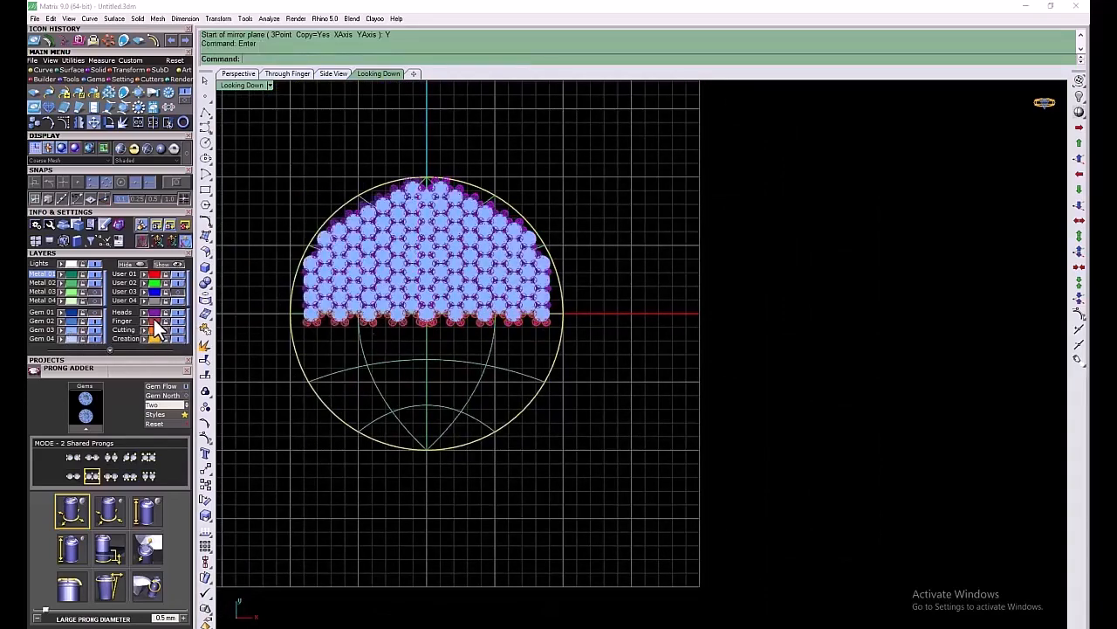
# Mirror the upper half's gems and Heads layer prongs across the X axis, leaving out the Finger layer prongs
pyautogui.click(154, 322)
pyautogui.click(73, 331)
pyautogui.press('F6')
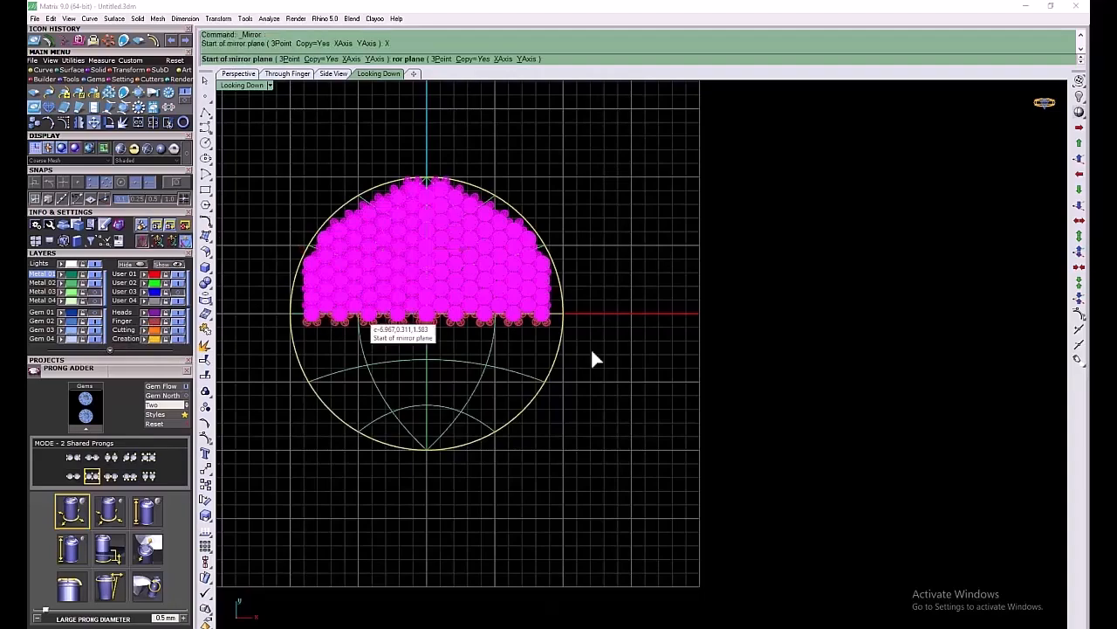
# Move the middle row of Finger layer prongs back to the Heads layer and assign all prongs to the Metal 02 layer
pyautogui.click(157, 330)
pyautogui.press('Escape')
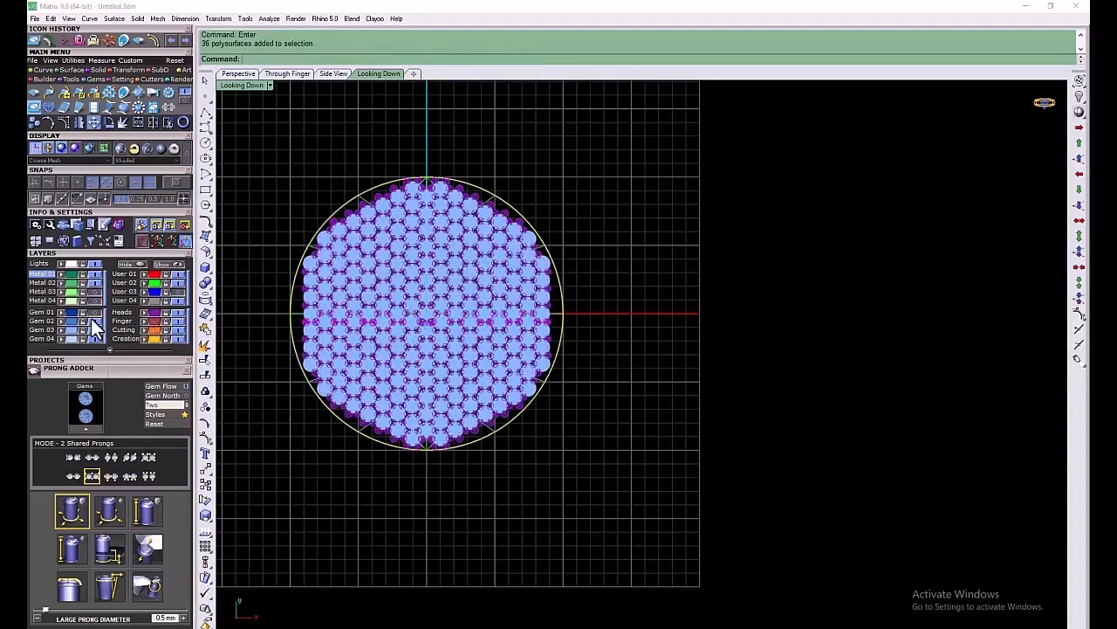
pyautogui.click(157, 319)
pyautogui.doubleClick(251, 85)
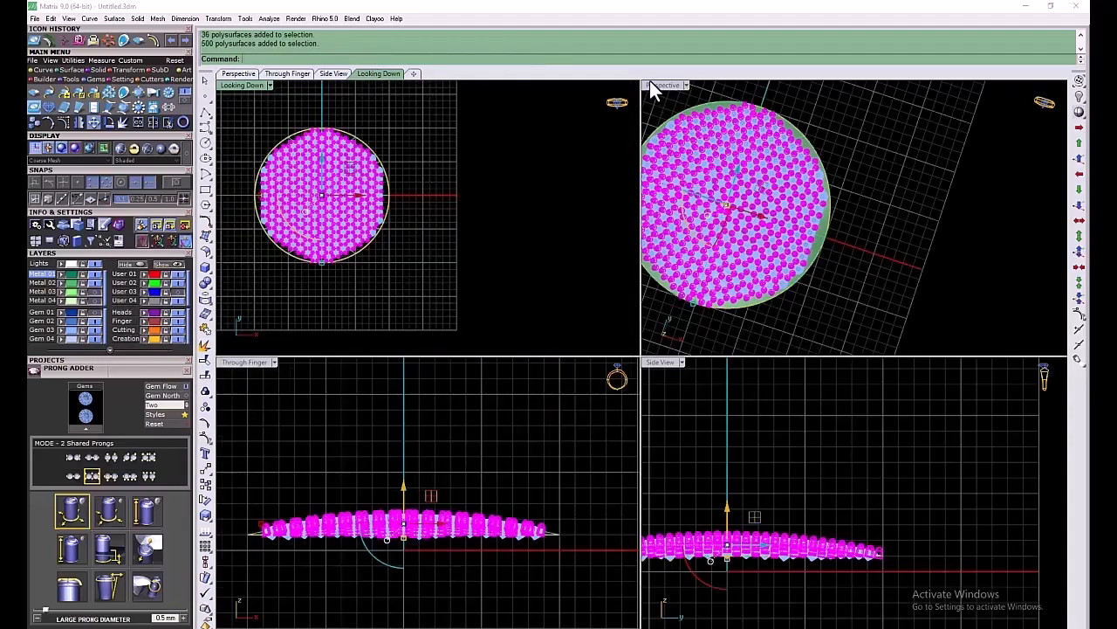
pyautogui.doubleClick(650, 87)
pyautogui.click(63, 284)
pyautogui.click(744, 197)
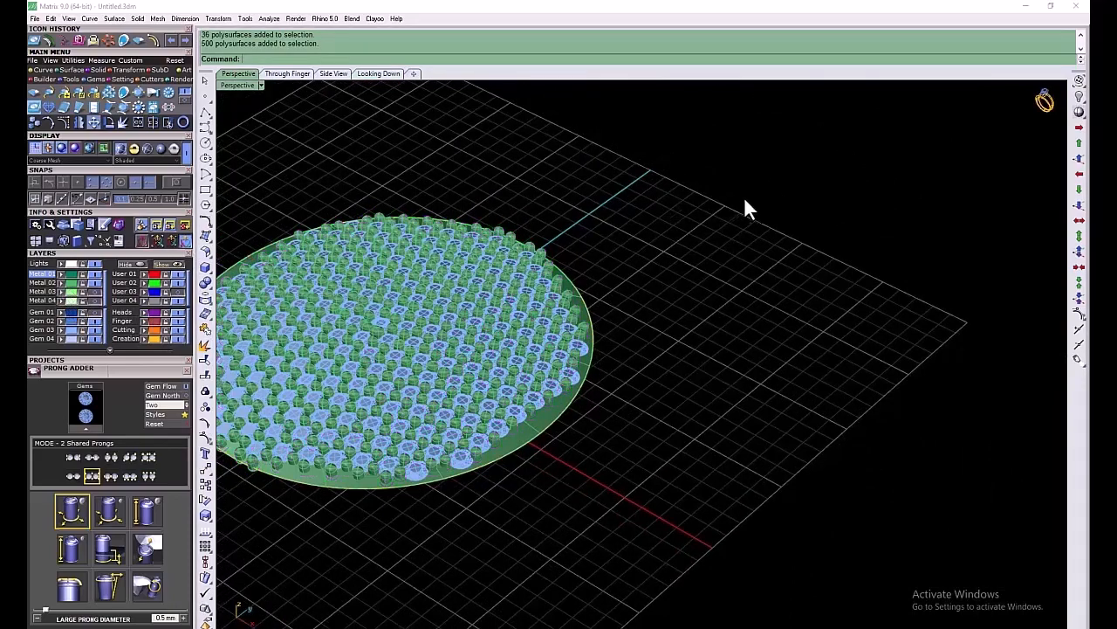
# Start Bead on Curve on the dome's left edge curve and set the bead diameter to 0.4 mm
pyautogui.scroll(-5, 725, 210)
pyautogui.moveTo(509, 280); pyautogui.dragTo(603, 288, button='right')
pyautogui.scroll(6, 524, 297)
pyautogui.hotkey('ctrl', 'z')
pyautogui.click(360, 395)
pyautogui.click(361, 397)
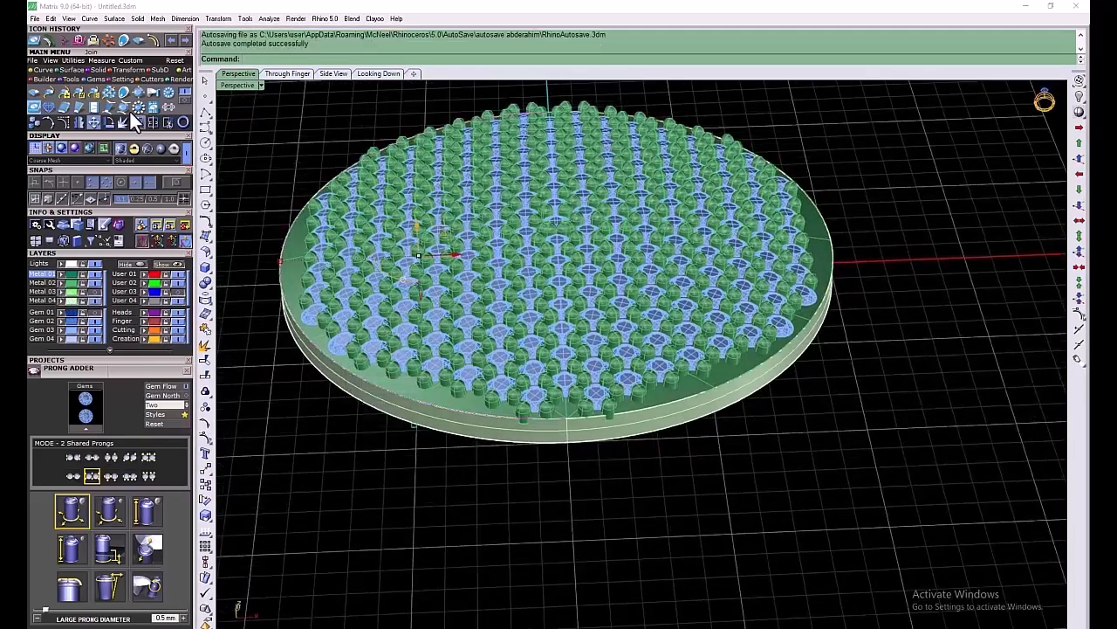
pyautogui.click(127, 110)
pyautogui.click(75, 480)
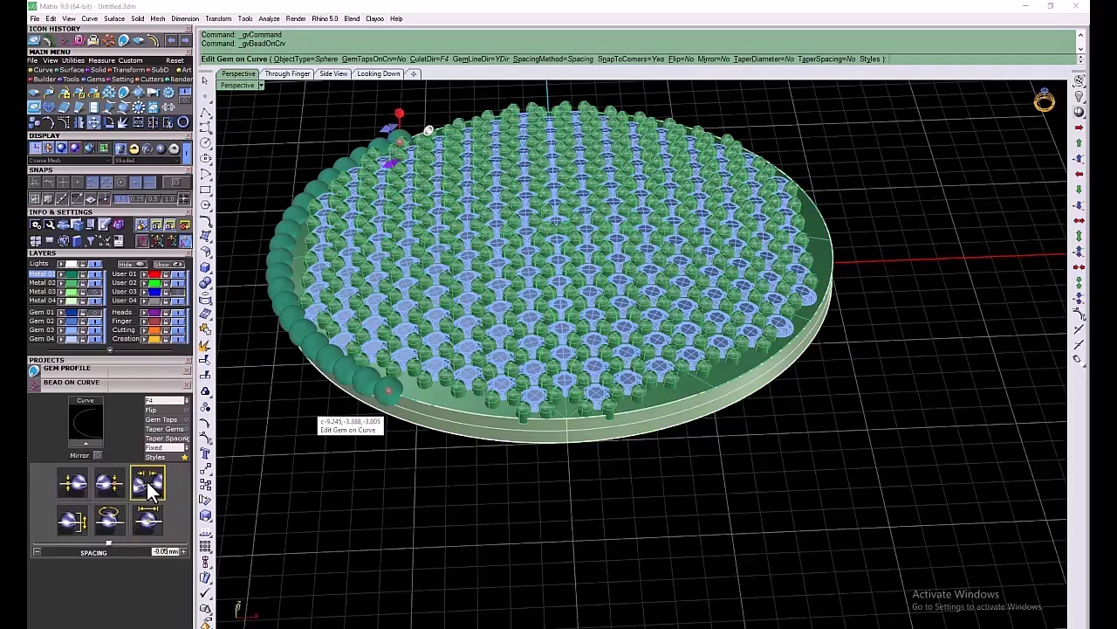
pyautogui.click(149, 519)
pyautogui.write('.4')
pyautogui.press('Return')
# Extend the bead row along the whole edge curve, from start position 0% to end position 100%, and finish it
pyautogui.moveTo(390, 391); pyautogui.dragTo(559, 417)
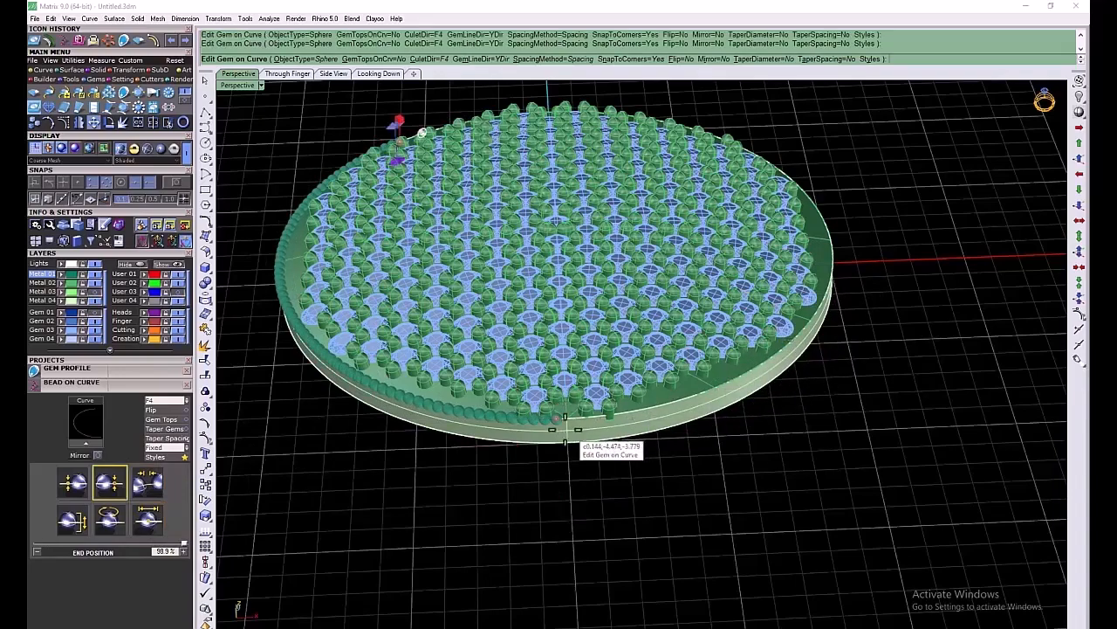
pyautogui.moveTo(536, 416); pyautogui.dragTo(539, 516, button='right')
pyautogui.scroll(-4, 515, 415)
pyautogui.scroll(2, 438, 261)
pyautogui.scroll(3, 460, 293)
pyautogui.moveTo(457, 295); pyautogui.dragTo(618, 250)
pyautogui.scroll(-1, 576, 239)
pyautogui.scroll(-4, 575, 239)
pyautogui.scroll(-2, 608, 437)
pyautogui.scroll(4, 625, 599)
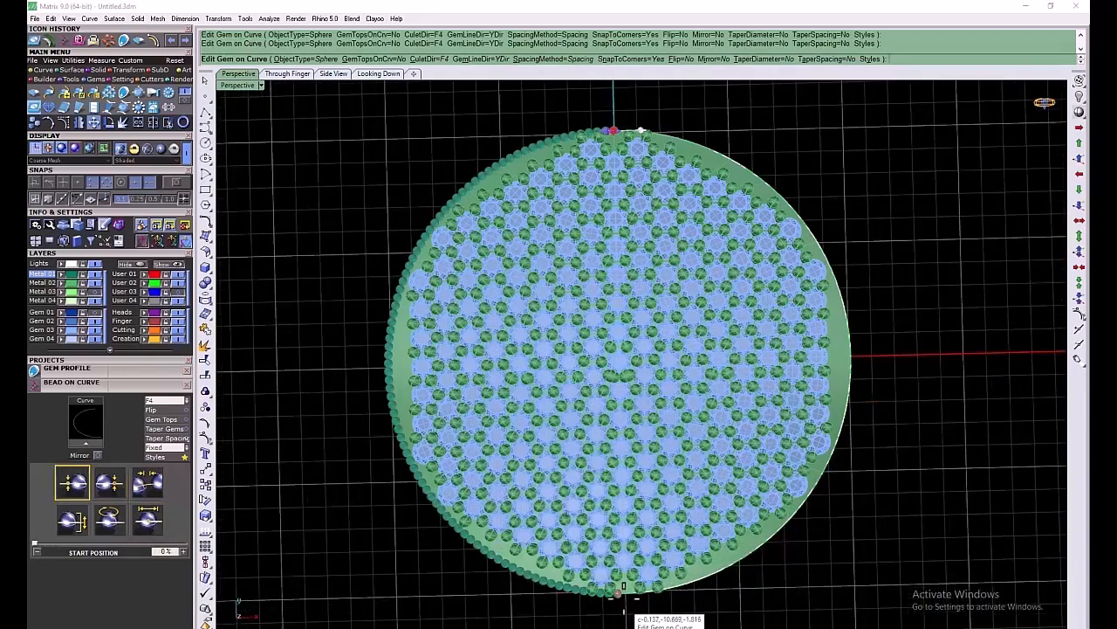
pyautogui.moveTo(618, 591); pyautogui.dragTo(636, 589)
pyautogui.rightClick(723, 580)
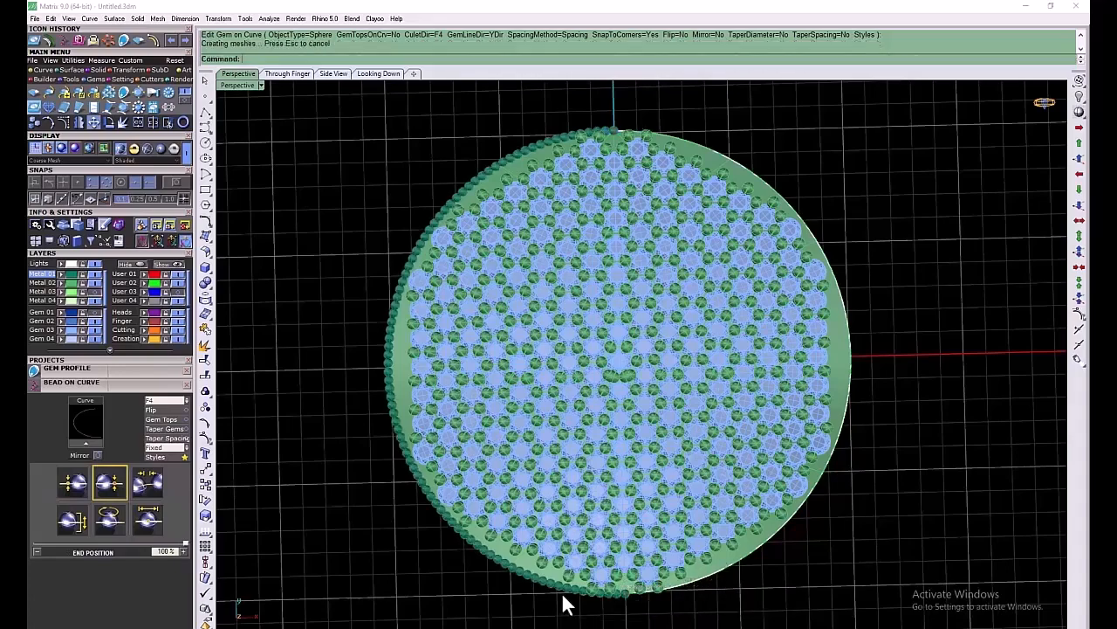
# Mirror the left half's bead row across the Y axis to complete the dome's beaded edge
pyautogui.click(561, 592)
pyautogui.hotkey('ctrl', 'm')
pyautogui.click(812, 184)
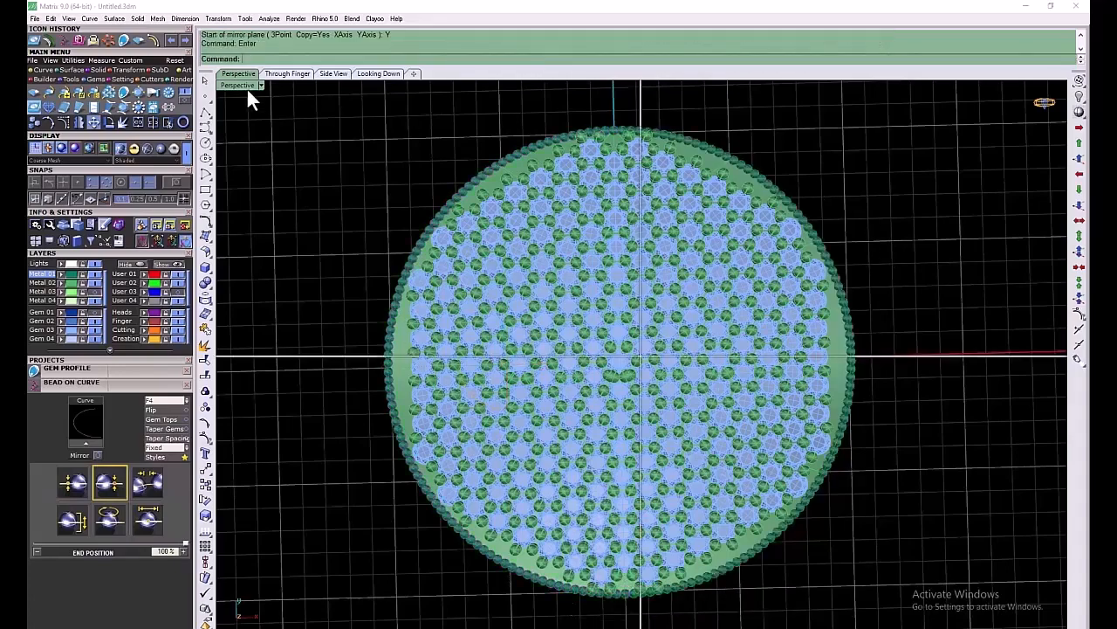
pyautogui.doubleClick(246, 86)
pyautogui.doubleClick(660, 85)
pyautogui.moveTo(605, 233)
pyautogui.mouseDown(button='right')
pyautogui.moveTo(606, 155)
pyautogui.moveTo(586, 243)
pyautogui.mouseUp(button='right')
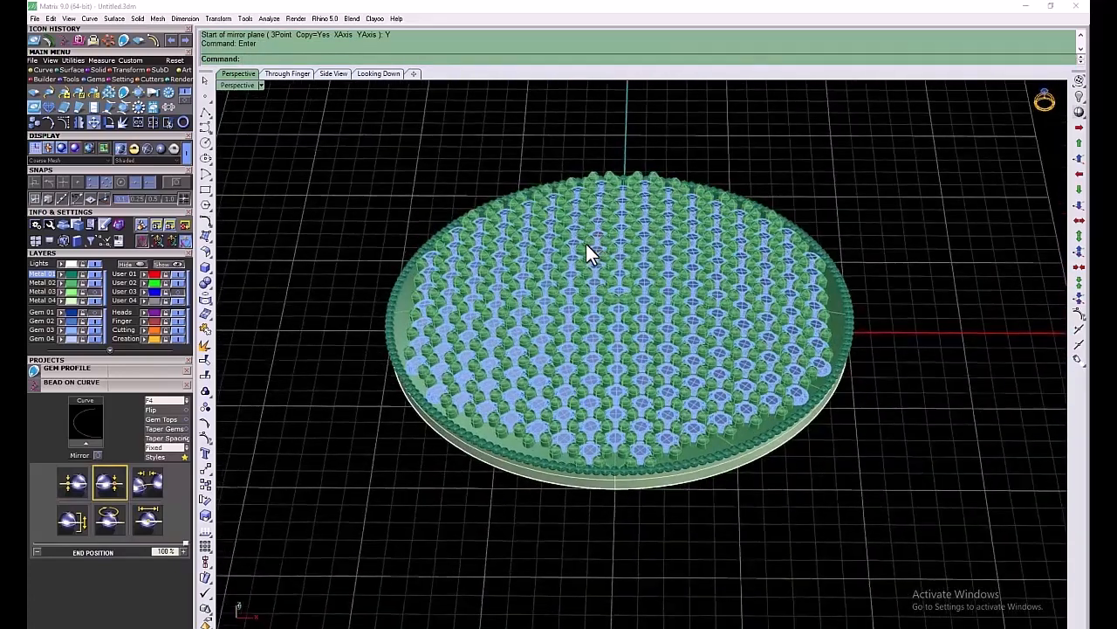
# Inspect the bead rows along the dome's edge and the pavé from a low side angle
pyautogui.moveTo(644, 502); pyautogui.dragTo(622, 414, button='right')
pyautogui.scroll(4, 697, 369)
pyautogui.click(696, 368)
pyautogui.click(734, 399)
pyautogui.scroll(-4, 671, 387)
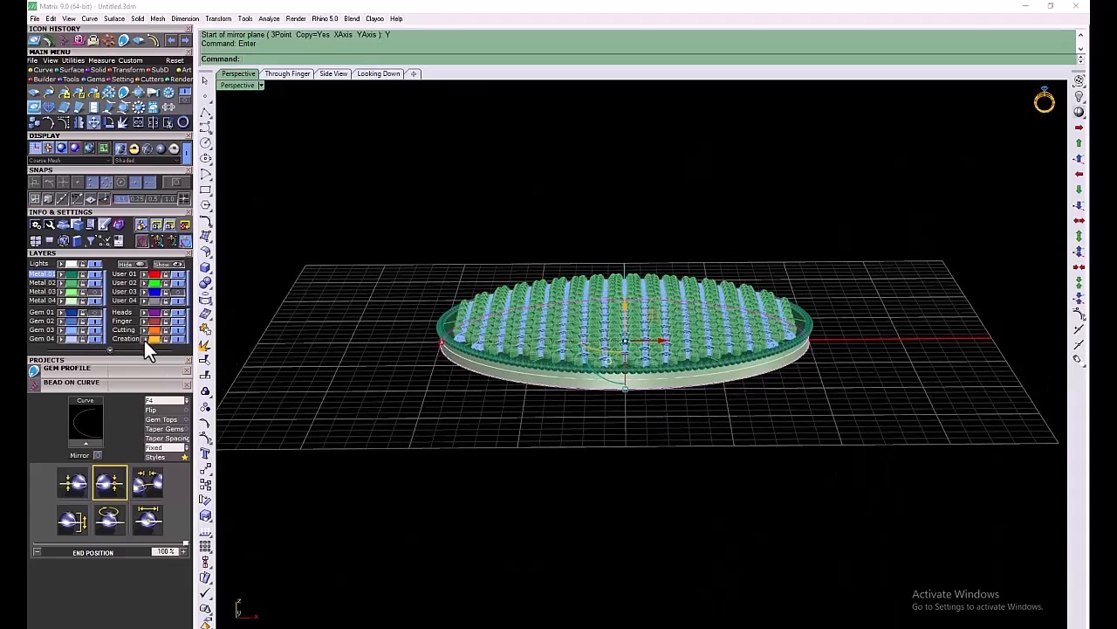
pyautogui.scroll(4, 551, 356)
pyautogui.click(572, 389)
pyautogui.click(565, 383)
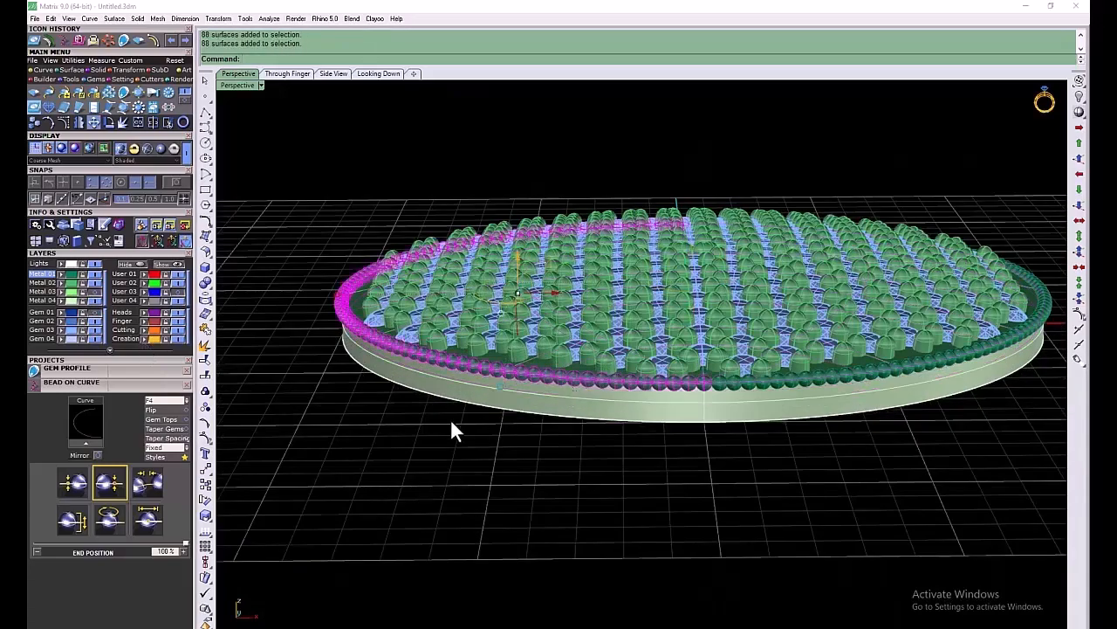
pyautogui.click(451, 419)
pyautogui.click(549, 375)
pyautogui.click(513, 423)
pyautogui.click(492, 373)
pyautogui.click(338, 399)
pyautogui.scroll(-4, 429, 285)
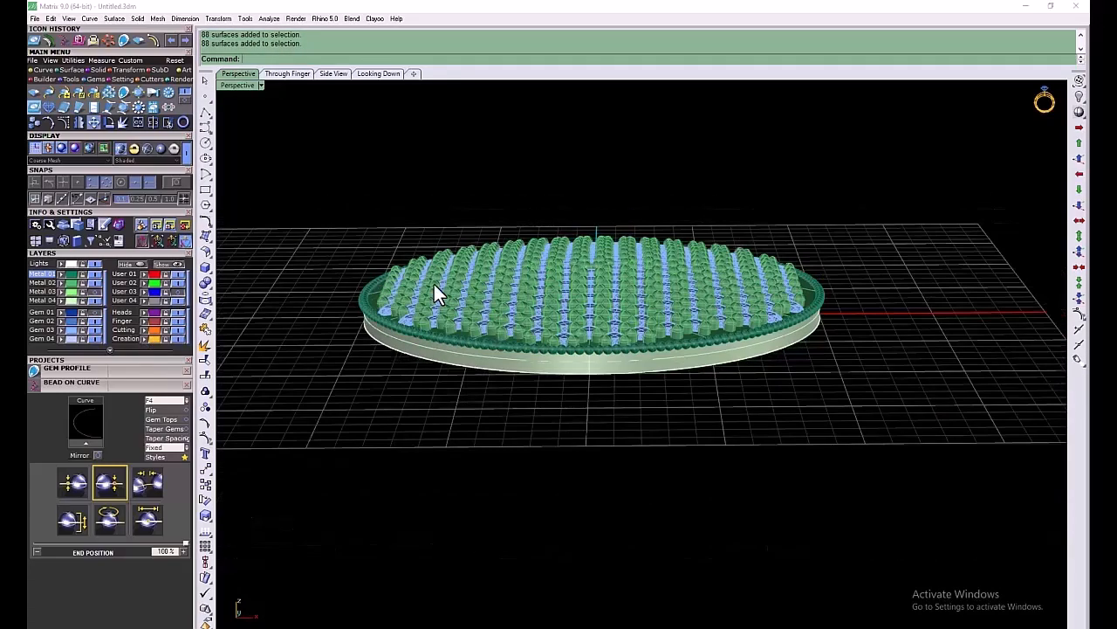
# Assign the dome's pavé prongs to the Metal 04 layer and its gems to Gem 02, and hide both layers
pyautogui.moveTo(434, 283); pyautogui.dragTo(484, 314, button='right')
pyautogui.click(62, 301)
pyautogui.click(95, 301)
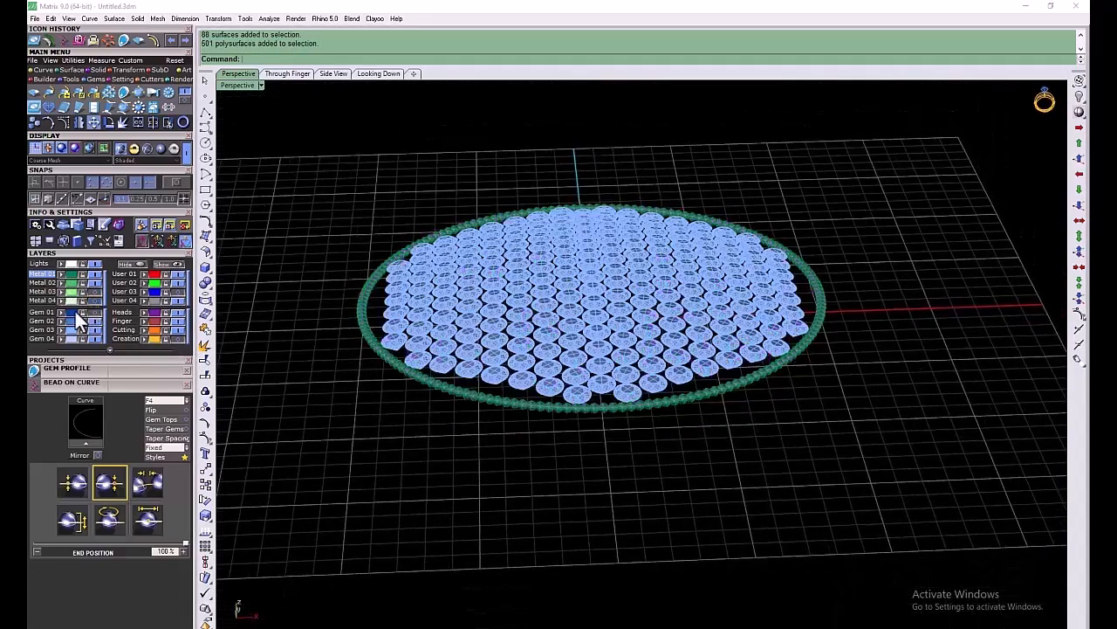
pyautogui.click(63, 322)
pyautogui.click(90, 320)
# Group the two edge bead rows and assign them to the hidden Metal 04 layer
pyautogui.click(364, 336)
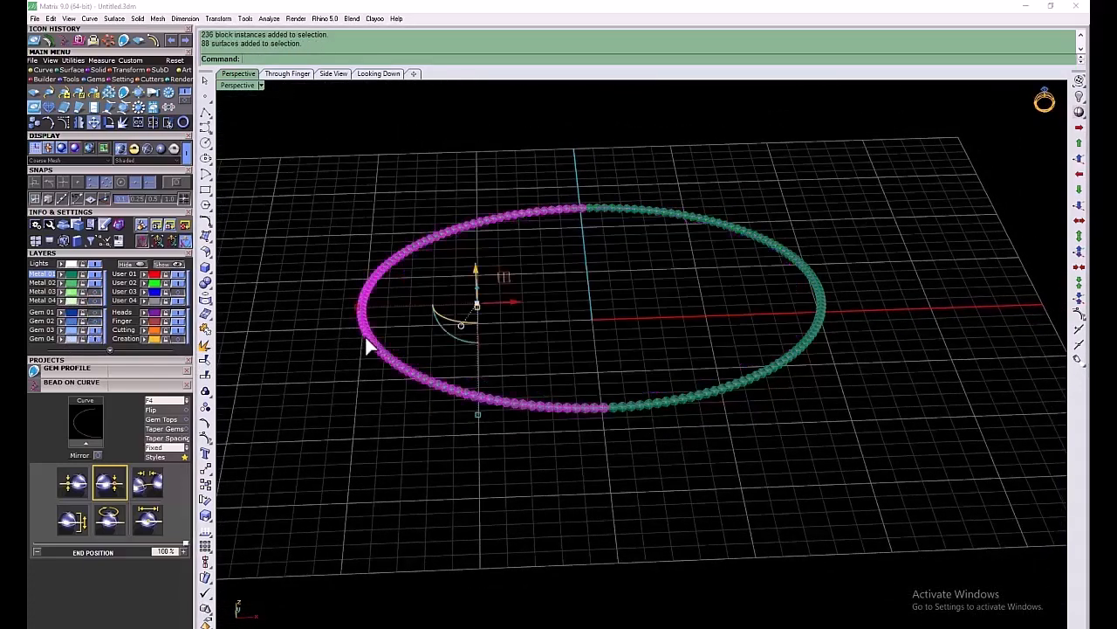
pyautogui.keyDown('shift'); pyautogui.click(679, 411); pyautogui.keyUp('shift')
pyautogui.click(62, 290)
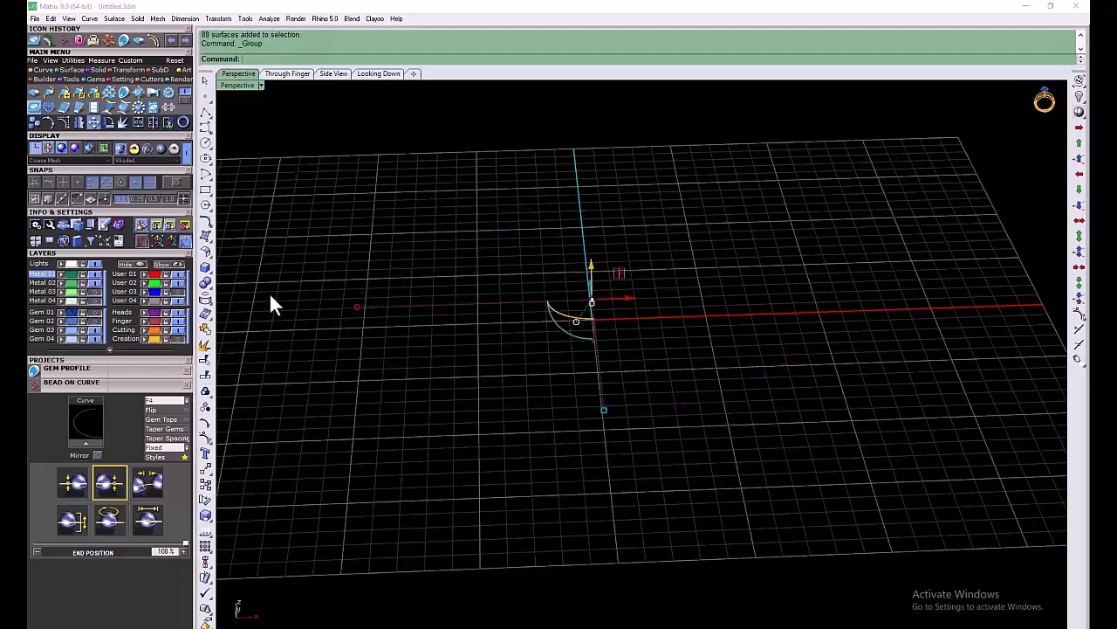
pyautogui.click(270, 293)
# Show the Creation layer and join the two halves of the dome's upper edge curve into one closed curve
pyautogui.click(178, 339)
pyautogui.moveTo(482, 351)
pyautogui.mouseDown(button='right')
pyautogui.moveTo(487, 313)
pyautogui.moveTo(481, 341)
pyautogui.mouseUp(button='right')
pyautogui.click(494, 391)
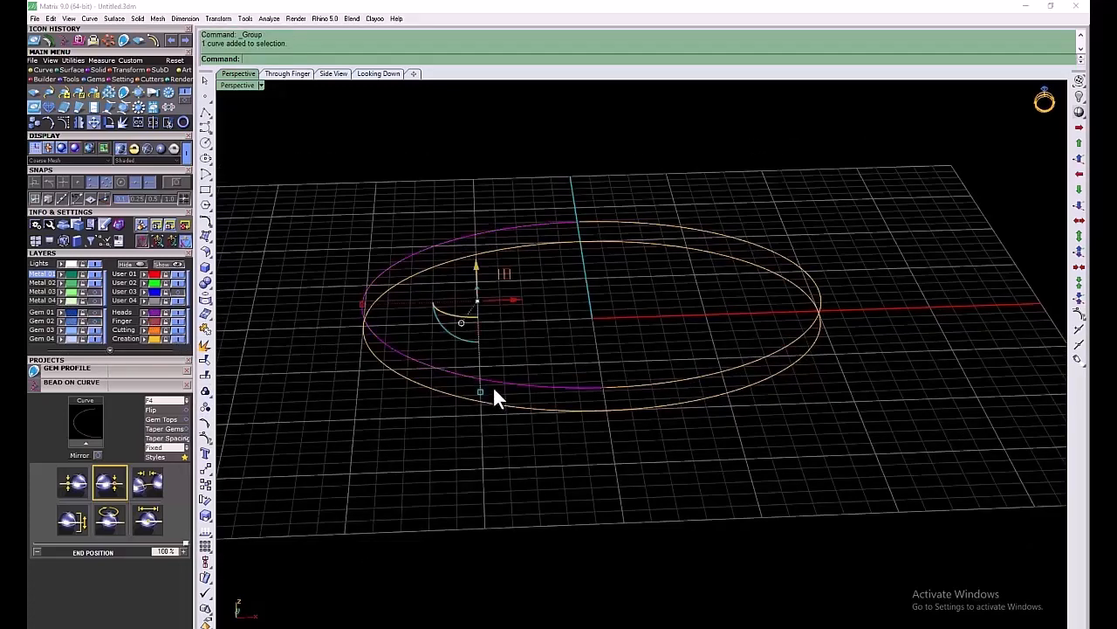
pyautogui.click(110, 123)
pyautogui.click(435, 366)
pyautogui.click(687, 375)
pyautogui.rightClick(685, 375)
pyautogui.click(681, 376)
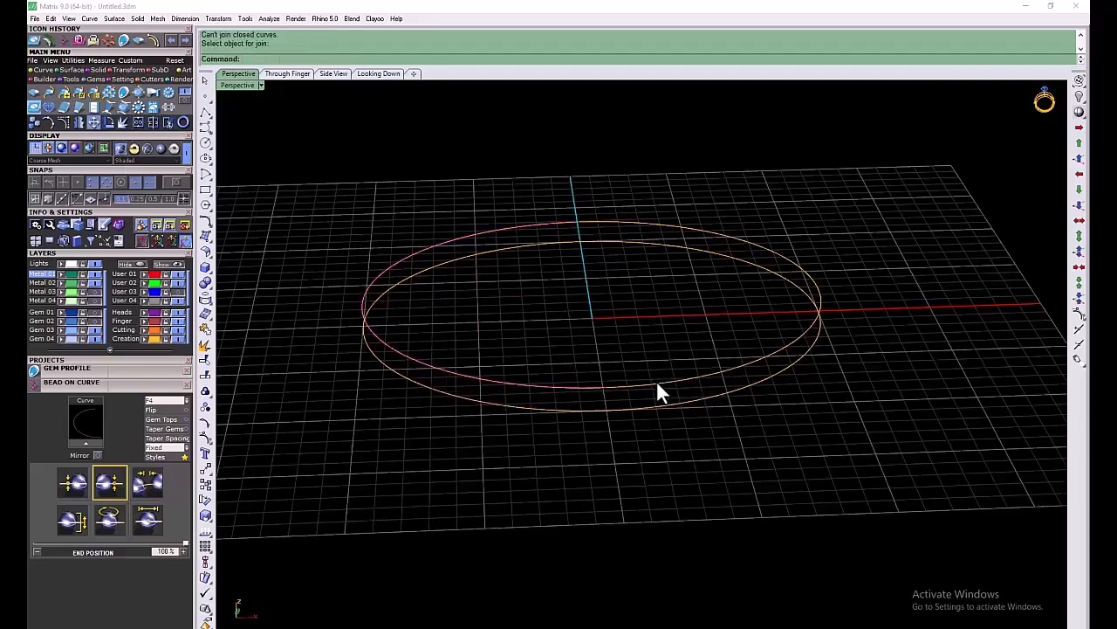
pyautogui.scroll(-4, 479, 307)
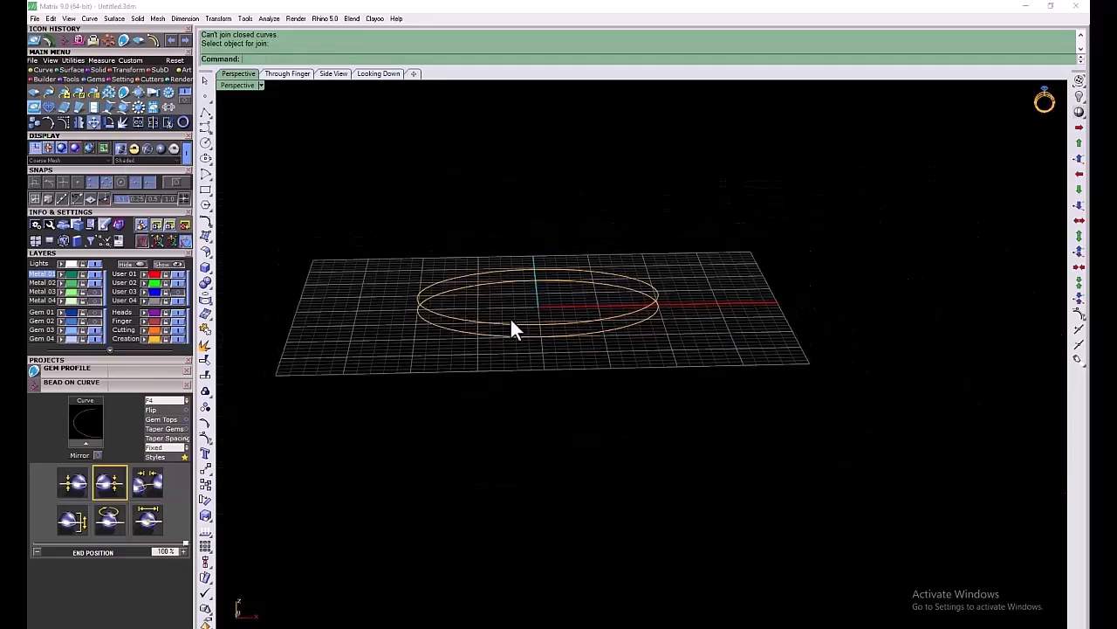
# Show the Gem 02, Gem 01, Metal 04 and Metal 03 layers and check the complete piece from above
pyautogui.click(96, 382)
pyautogui.click(96, 320)
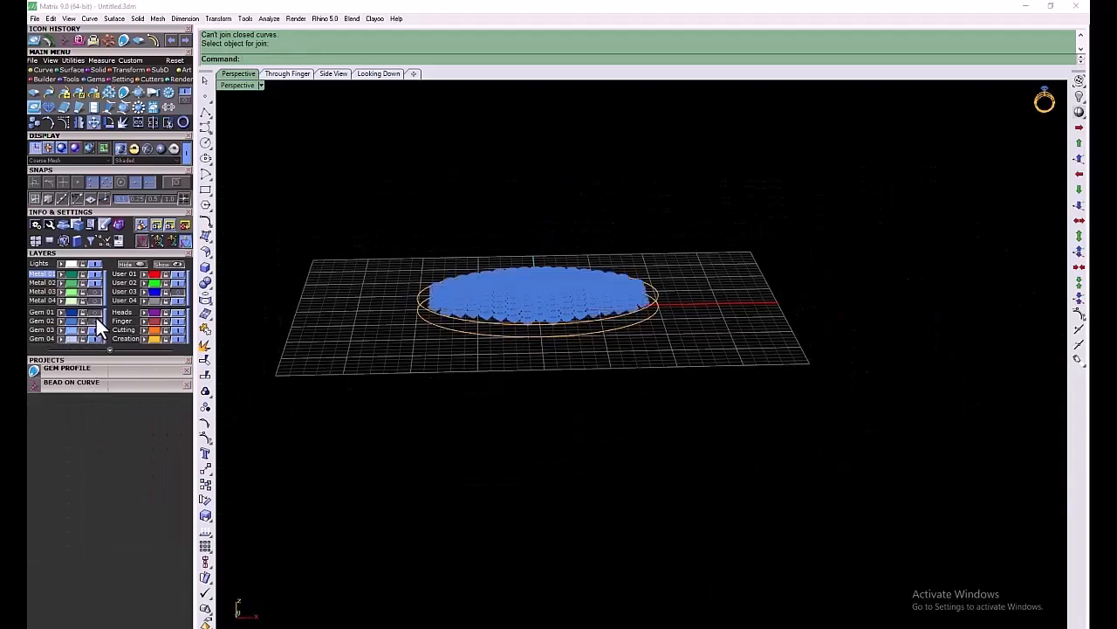
pyautogui.click(96, 312)
pyautogui.click(96, 299)
pyautogui.click(96, 293)
pyautogui.moveTo(522, 288); pyautogui.dragTo(462, 411, button='right')
pyautogui.scroll(6, 471, 309)
pyautogui.scroll(-4, 471, 309)
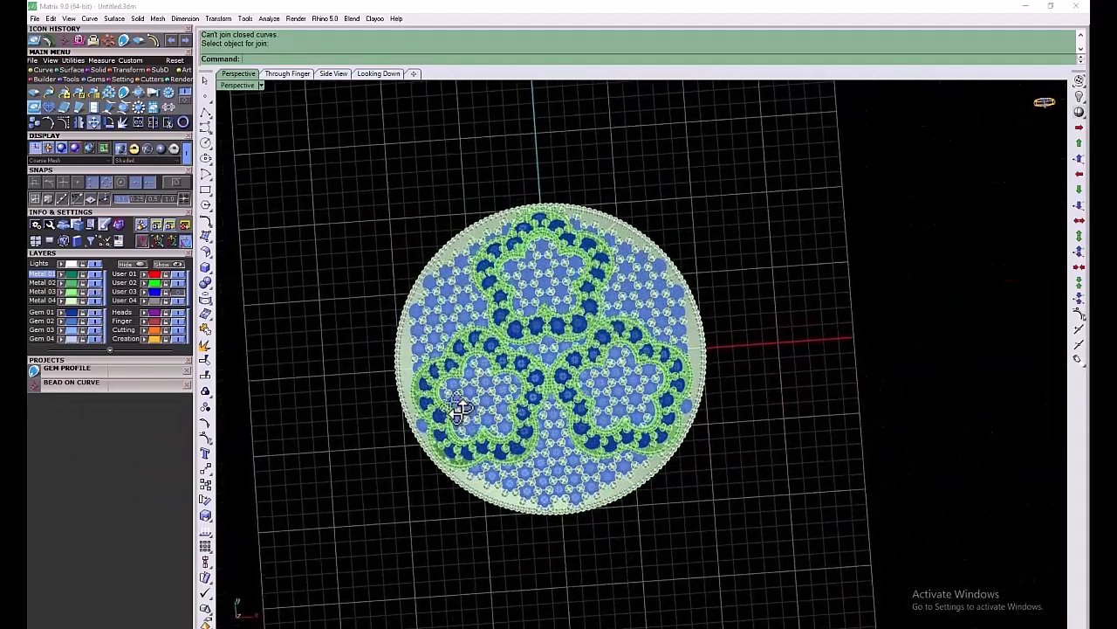
pyautogui.scroll(4, 701, 349)
pyautogui.scroll(-4, 701, 350)
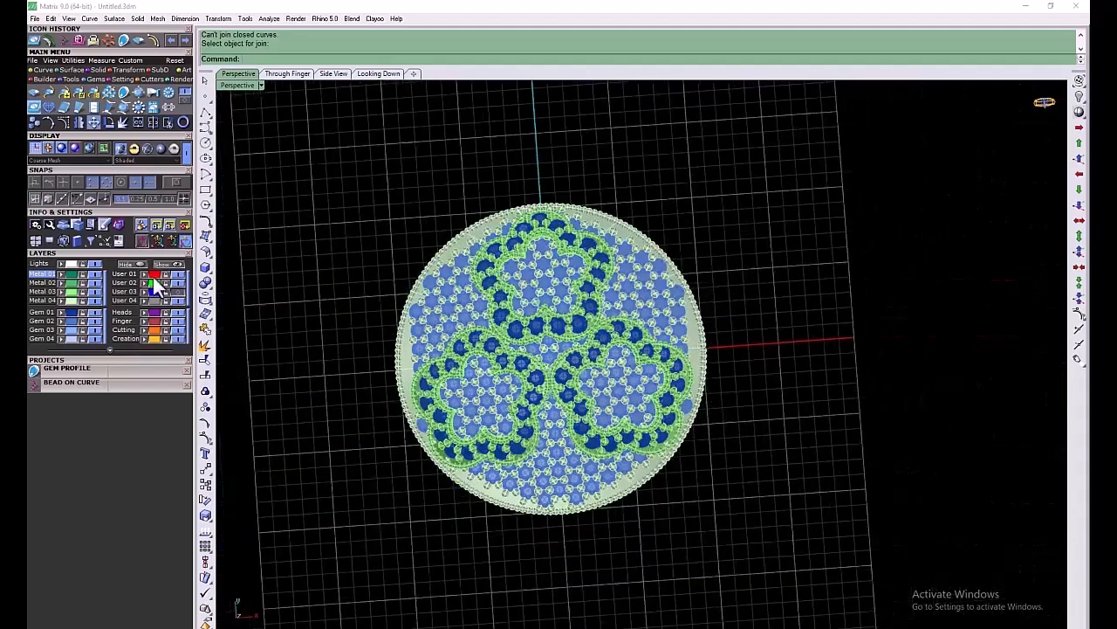
# Hide the Metal 03 and Gem 01 layers and display a maximized Looking Down view in Shaded mode
pyautogui.click(93, 290)
pyautogui.click(94, 313)
pyautogui.moveTo(553, 474); pyautogui.dragTo(614, 485, button='right')
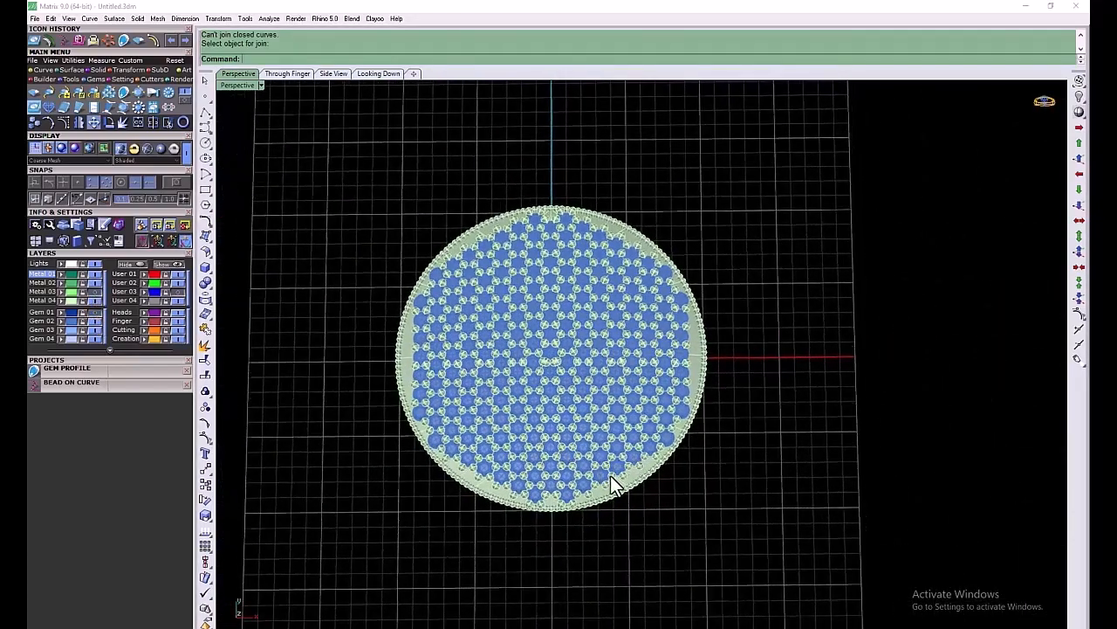
pyautogui.doubleClick(243, 85)
pyautogui.doubleClick(244, 85)
pyautogui.scroll(8, 492, 219)
pyautogui.click(271, 85)
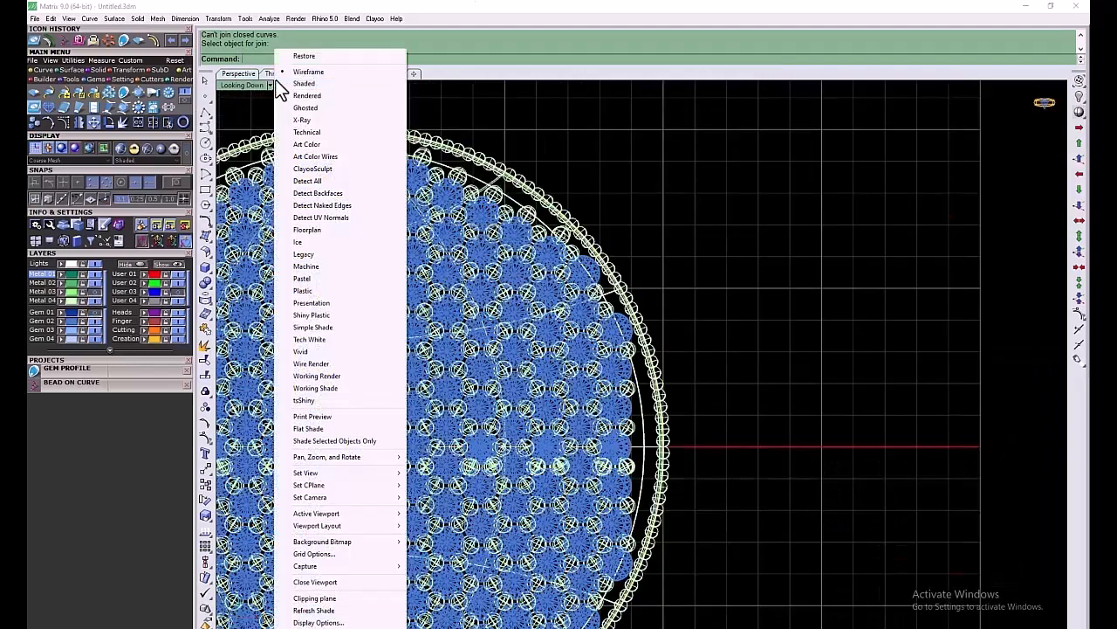
pyautogui.click(302, 84)
pyautogui.moveTo(508, 317); pyautogui.dragTo(616, 297, button='right')
pyautogui.scroll(-4, 617, 297)
pyautogui.scroll(6, 605, 197)
# Use Prong on Surface on the dome to place four 0.5 mm prongs in the upper-right gap between pavé and edge beads
pyautogui.click(606, 198)
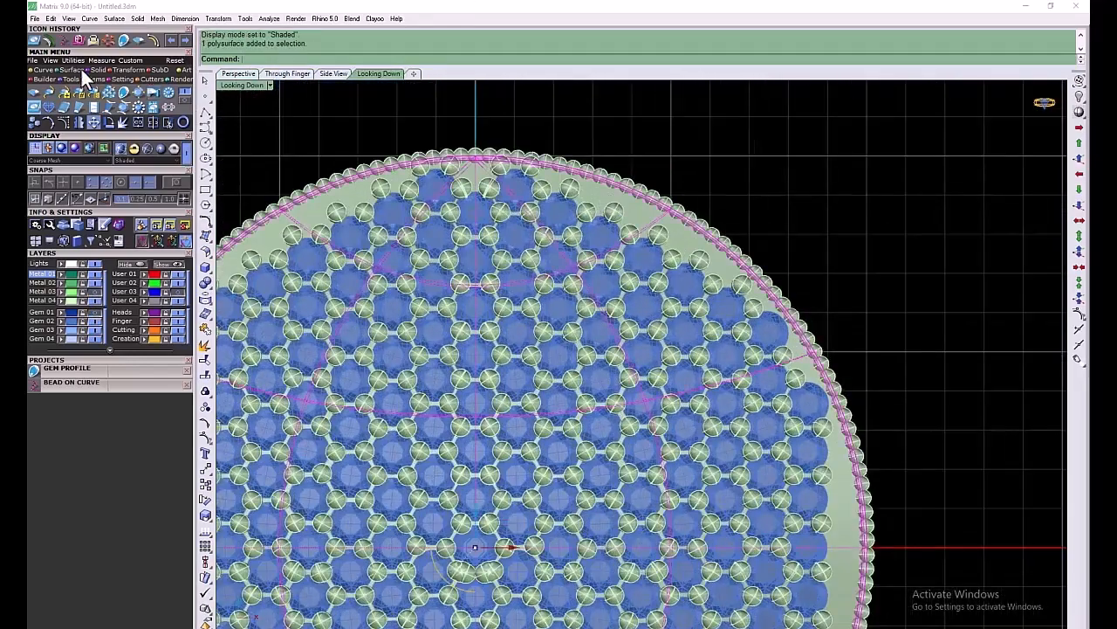
pyautogui.click(78, 40)
pyautogui.click(86, 457)
pyautogui.click(155, 416)
pyautogui.scroll(4, 592, 197)
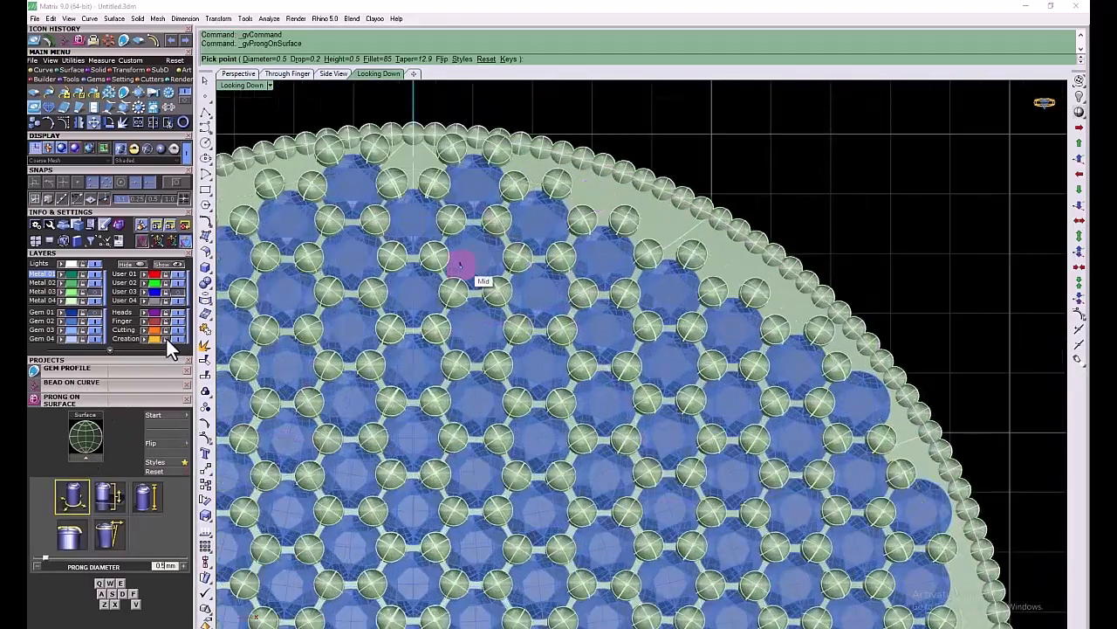
pyautogui.click(597, 188)
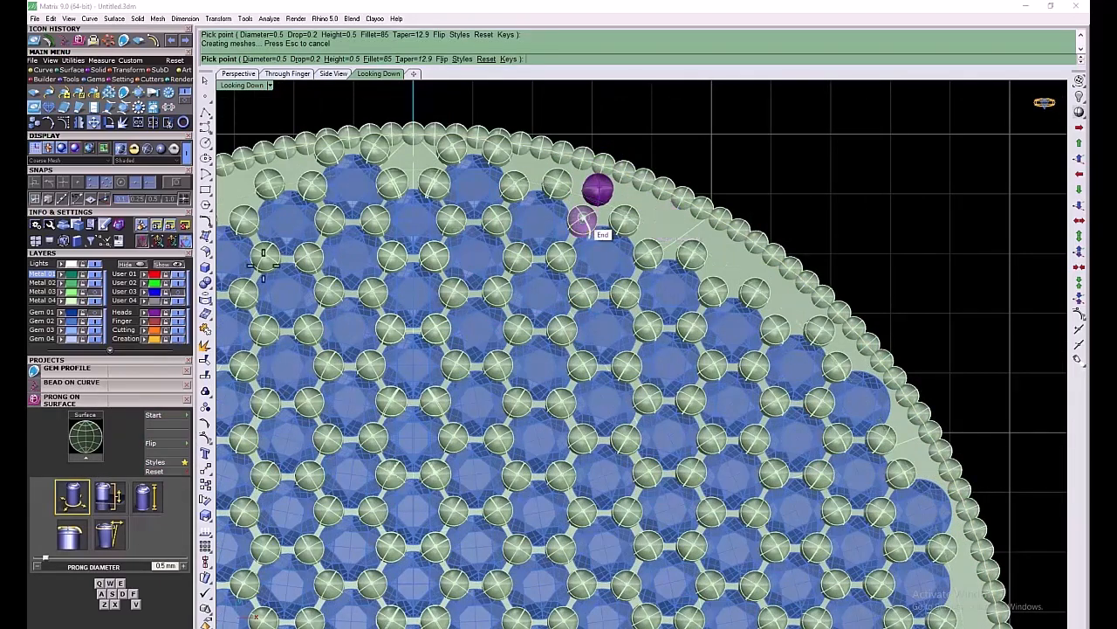
pyautogui.click(667, 218)
pyautogui.click(730, 260)
pyautogui.scroll(-2, 733, 265)
pyautogui.moveTo(789, 345); pyautogui.dragTo(765, 255, button='right')
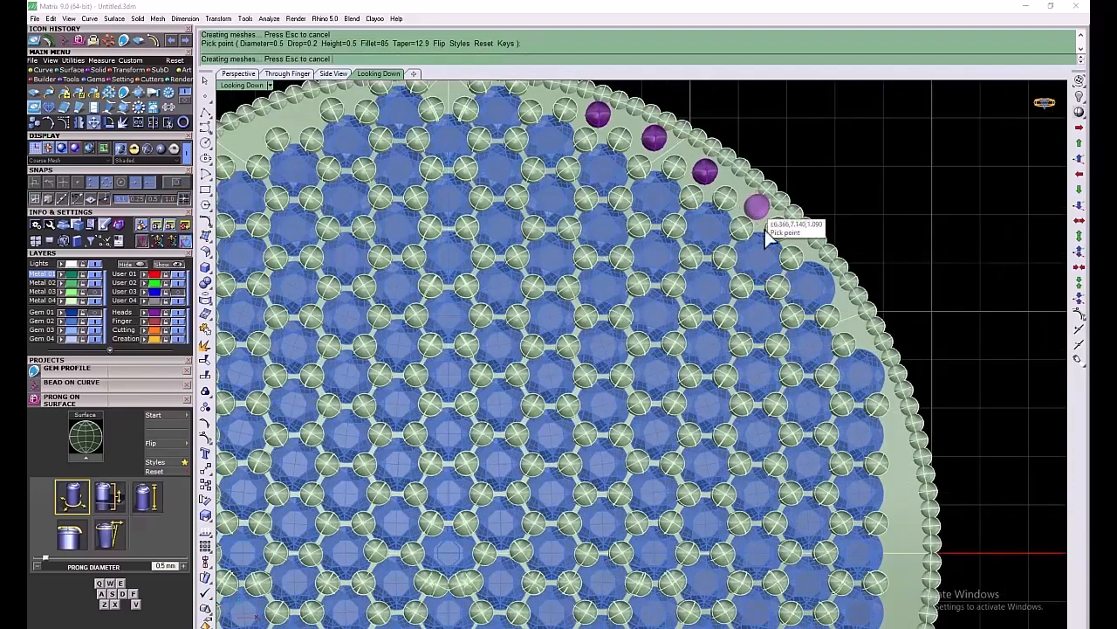
pyautogui.click(757, 205)
# Place further 0.5 mm prongs down the dome's right-hand gap towards the X axis and finish placing prongs
pyautogui.click(781, 286)
pyautogui.scroll(-2, 781, 287)
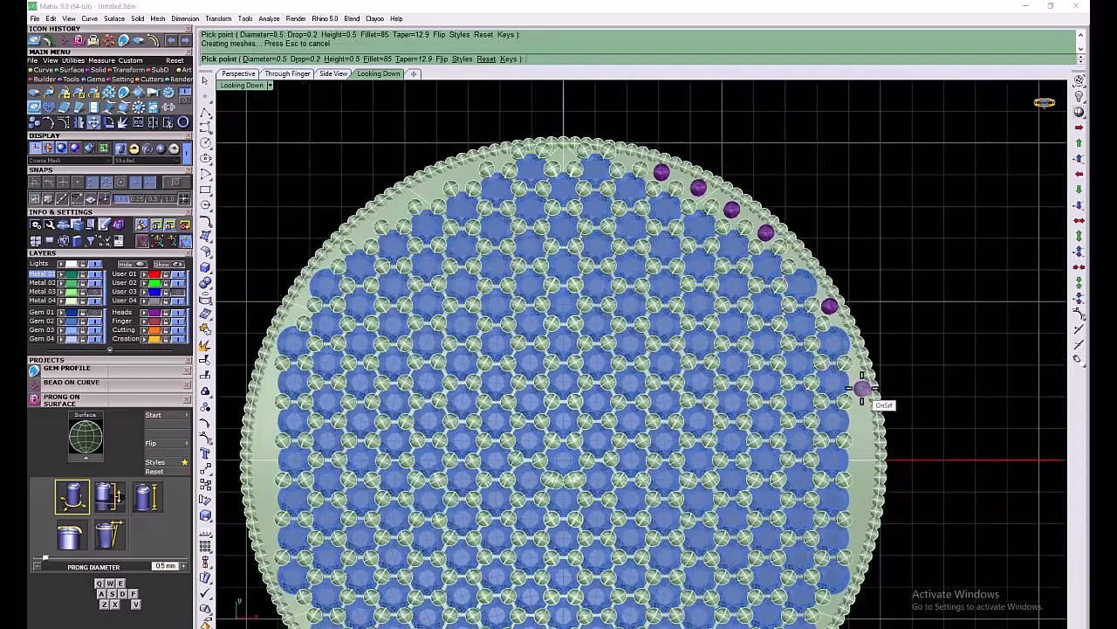
pyautogui.click(860, 387)
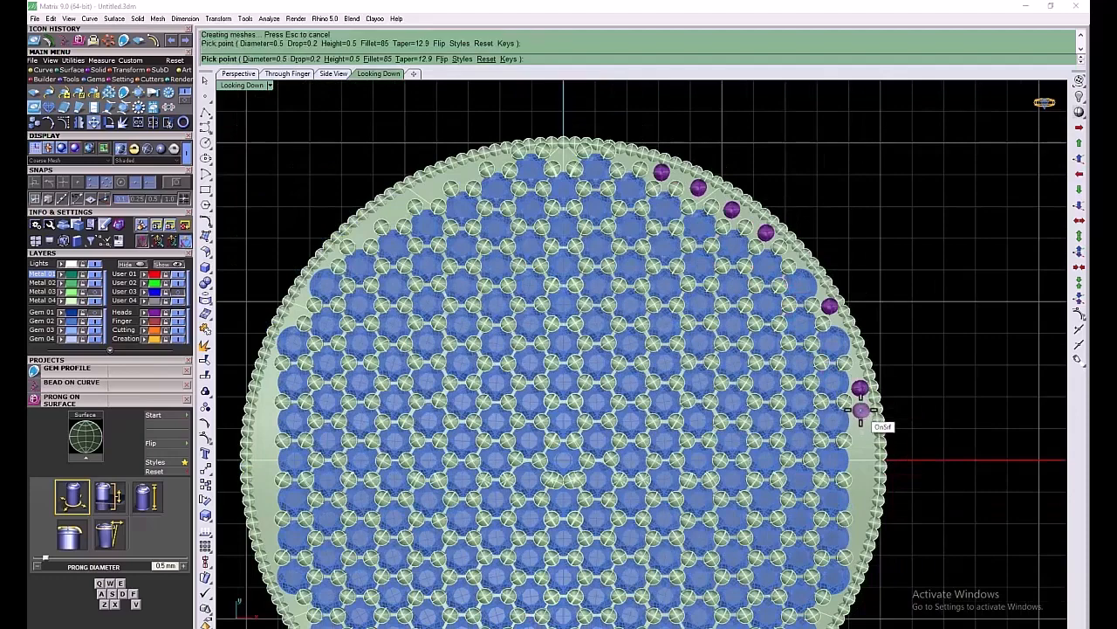
pyautogui.click(860, 410)
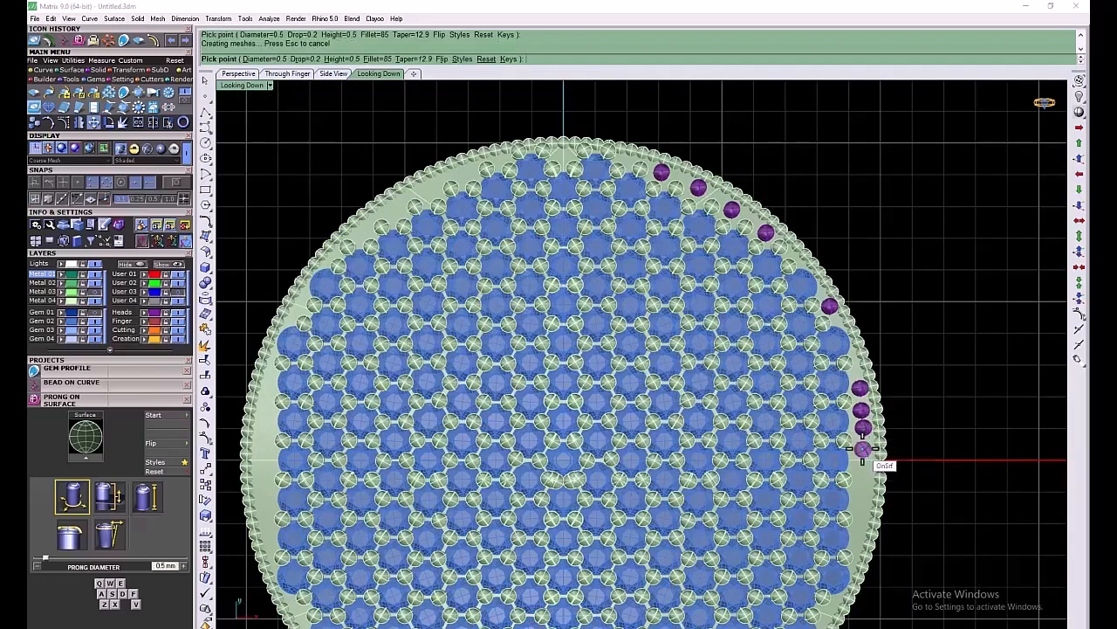
pyautogui.press('Return')
# Mirror the new edge prongs except the top centre one across the Y axis, and mirror the whole upper set across the X axis
pyautogui.scroll(-3, 549, 282)
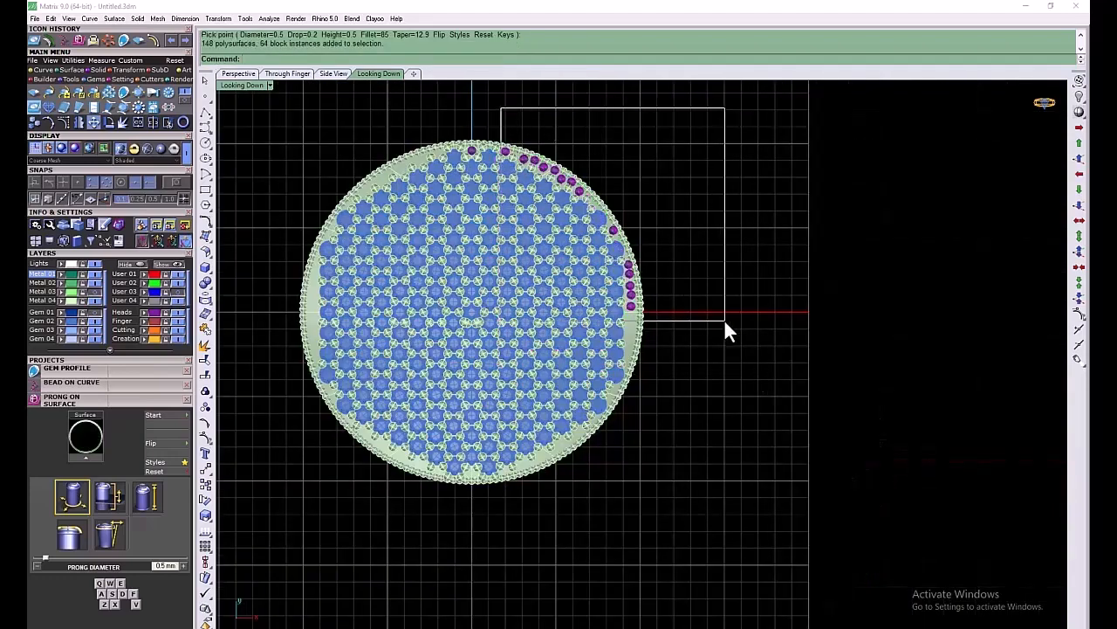
pyautogui.moveTo(727, 330); pyautogui.dragTo(728, 330)
pyautogui.keyDown('ctrl'); pyautogui.click(472, 152); pyautogui.keyUp('ctrl')
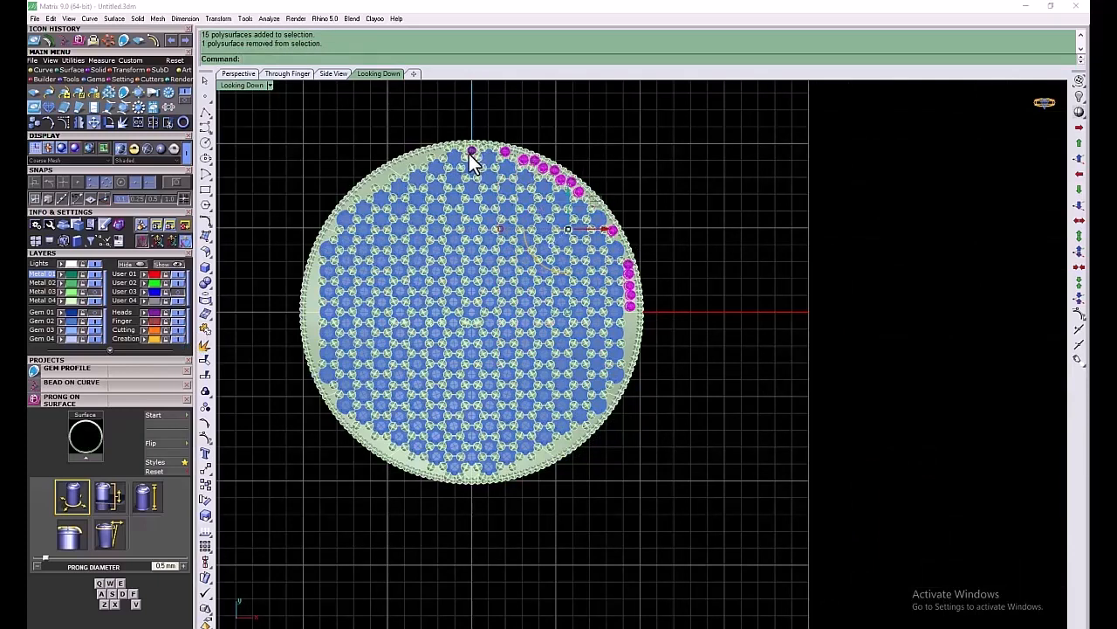
pyautogui.press('F6')
pyautogui.click(147, 313)
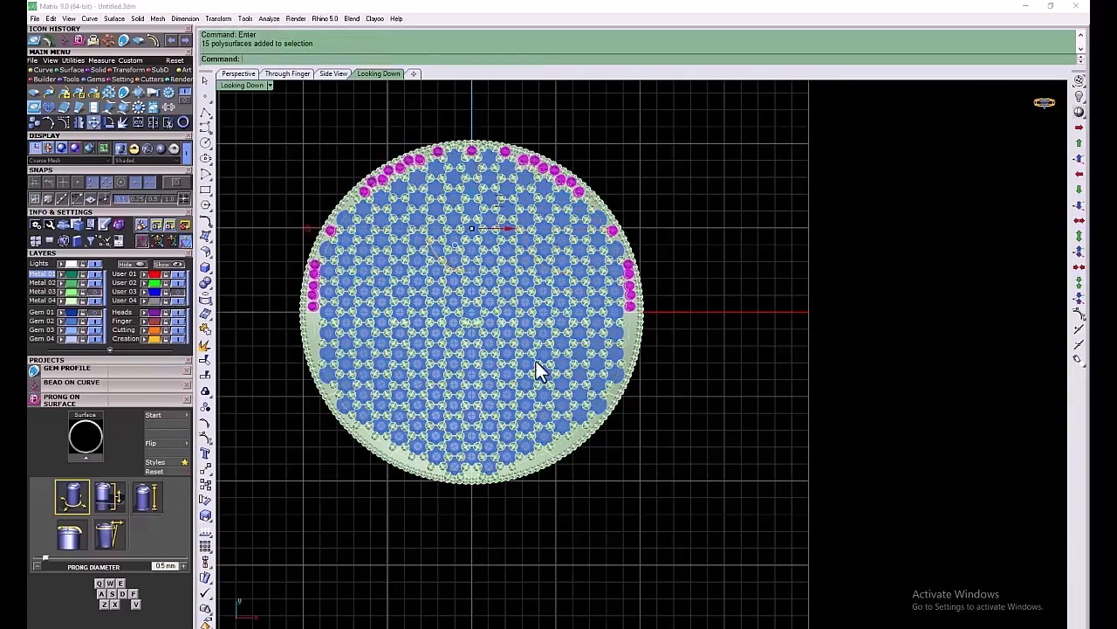
pyautogui.press('F5')
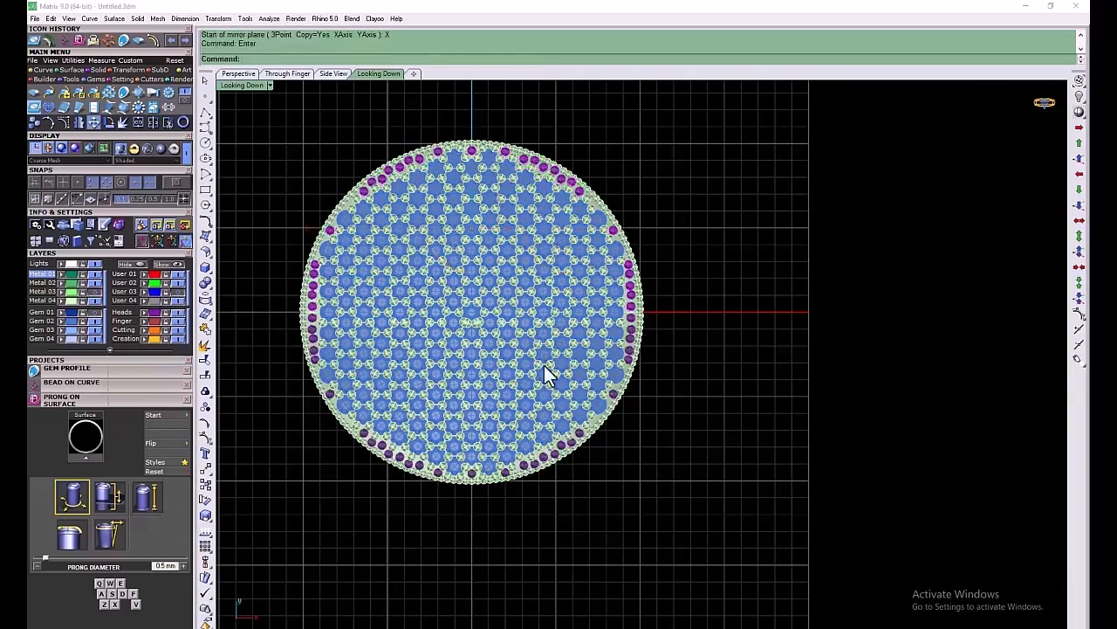
# Assign all the Heads layer edge prongs to the Metal 04 layer and check the filled rim
pyautogui.click(154, 313)
pyautogui.click(63, 300)
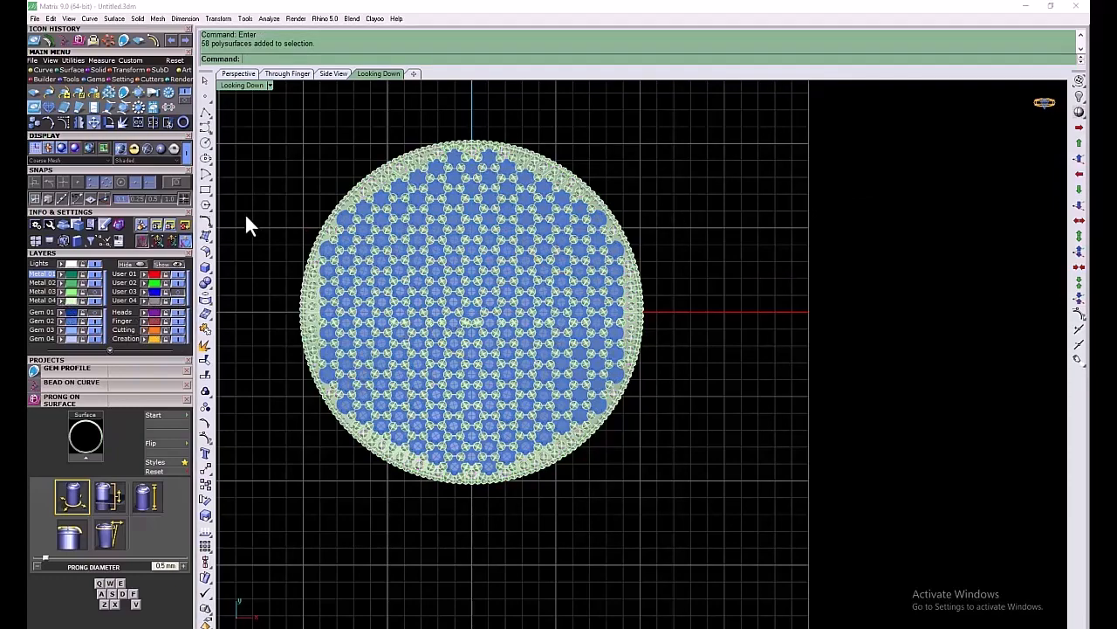
pyautogui.moveTo(462, 361); pyautogui.dragTo(475, 321, button='right')
pyautogui.scroll(9, 478, 277)
pyautogui.scroll(-5, 481, 283)
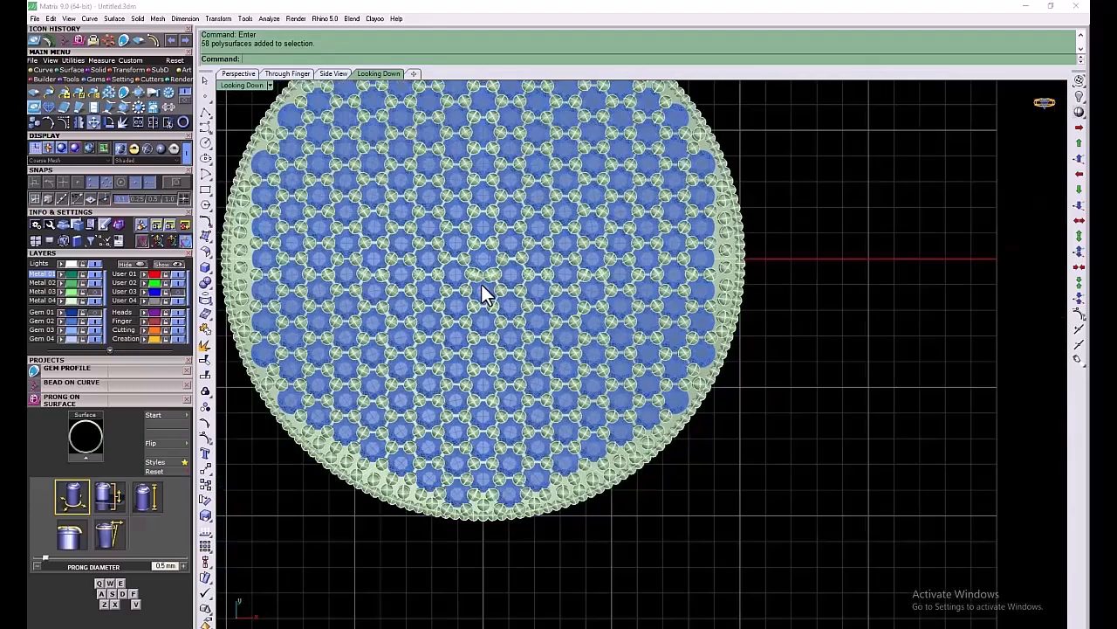
pyautogui.moveTo(486, 249); pyautogui.dragTo(487, 381, button='right')
pyautogui.scroll(-2, 499, 319)
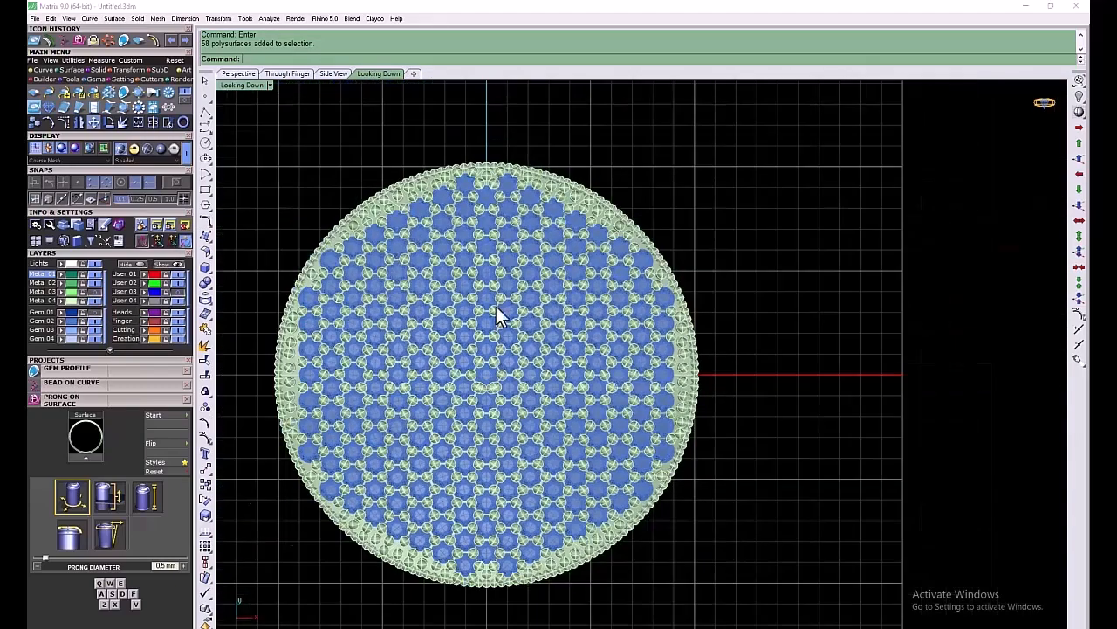
# Hide the Metal 04 and Gem 02 layers and restore the four-viewport layout, leaving only the circular edge curves
pyautogui.click(96, 302)
pyautogui.click(95, 321)
pyautogui.doubleClick(378, 73)
pyautogui.scroll(-10, 360, 472)
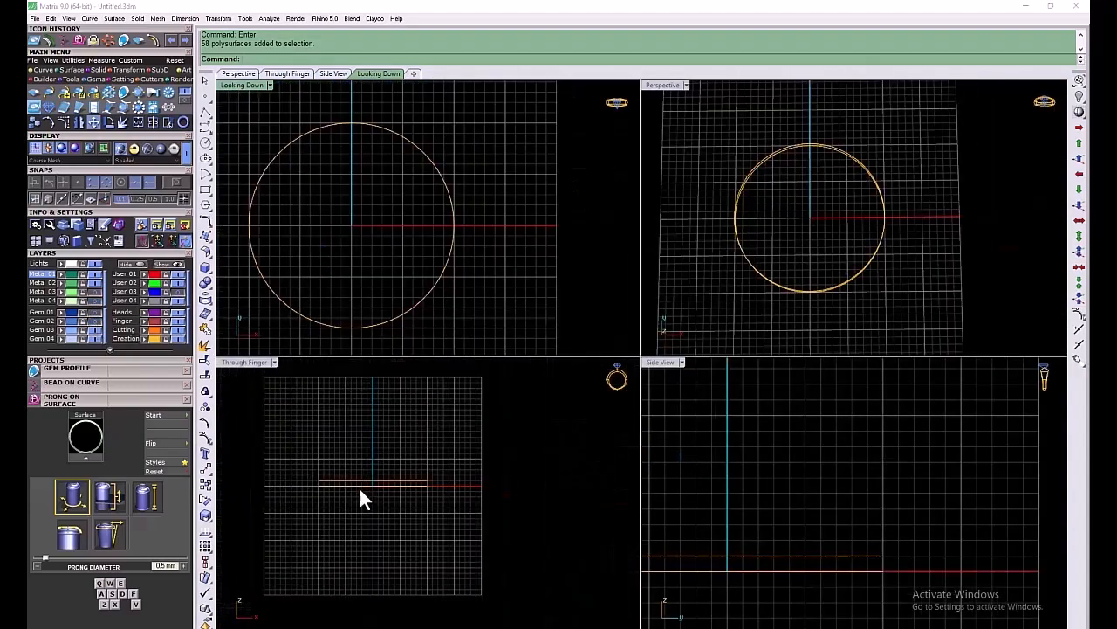
pyautogui.moveTo(359, 486); pyautogui.dragTo(417, 478, button='right')
# Create a ring rail and start a cross-section signet ring on it with the Signet Ring Builder
pyautogui.click(183, 122)
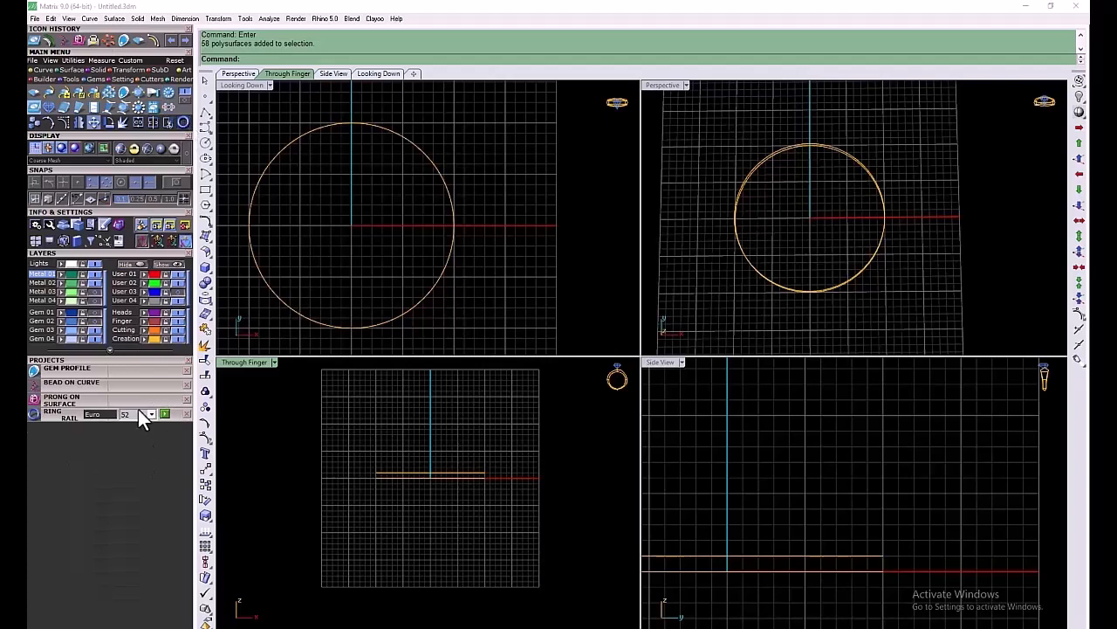
pyautogui.click(44, 78)
pyautogui.click(47, 94)
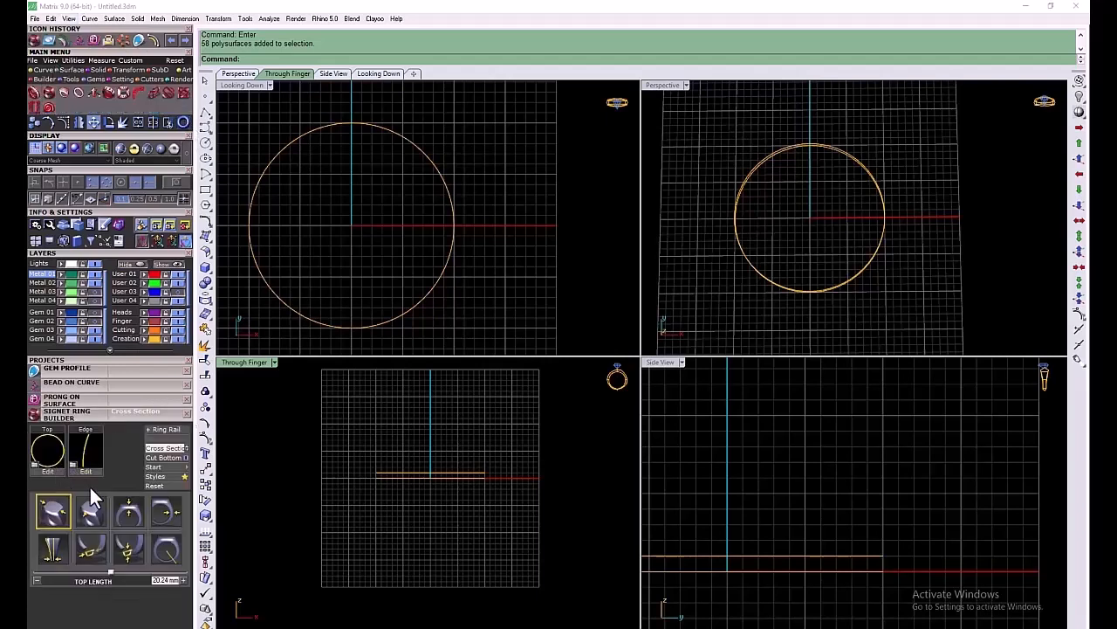
pyautogui.click(218, 507)
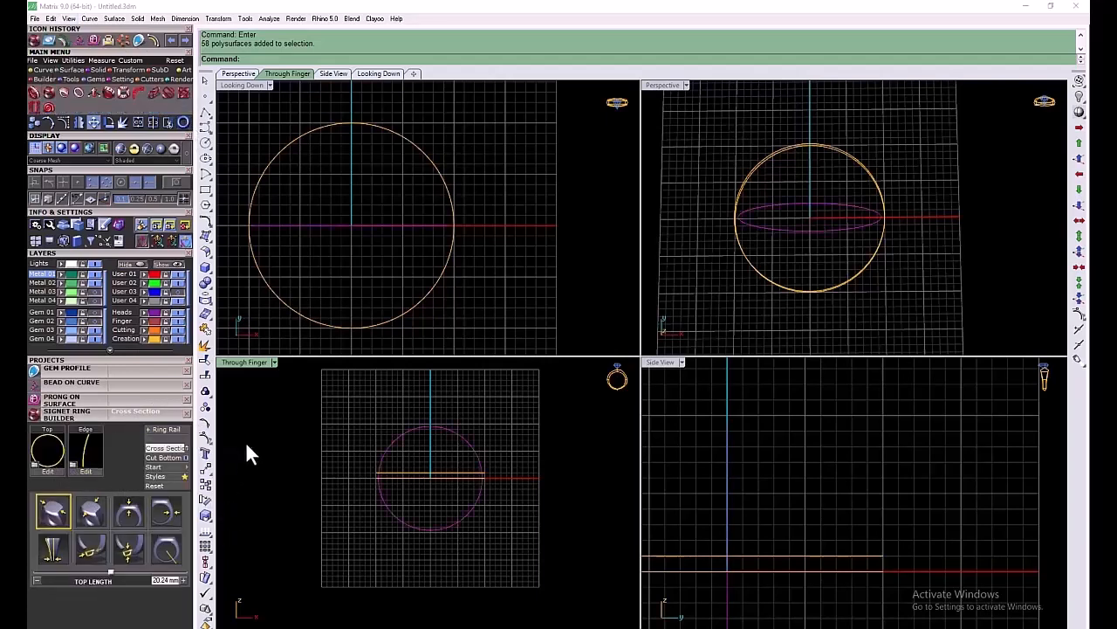
pyautogui.click(185, 476)
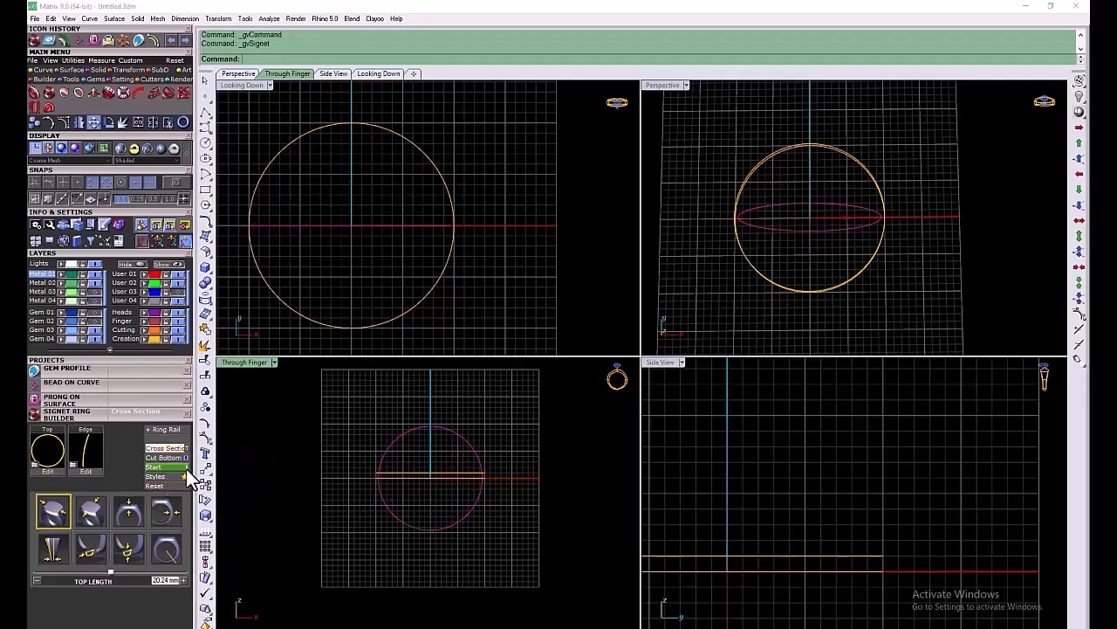
pyautogui.scroll(-8, 699, 522)
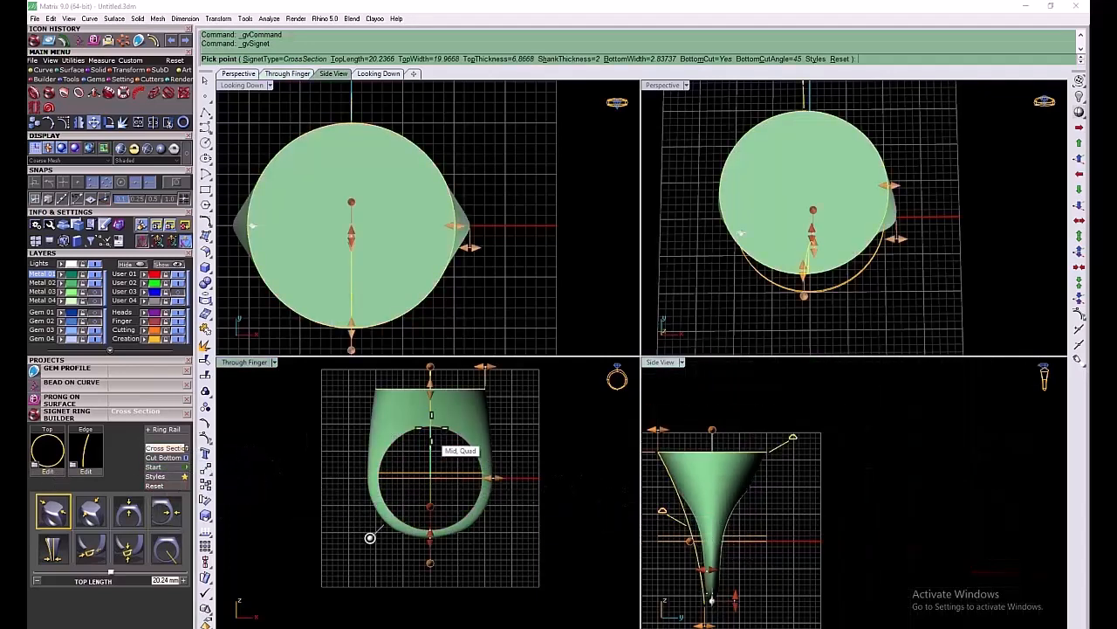
# Set the signet's top width and top length to 20 mm and build the ring
pyautogui.moveTo(411, 260); pyautogui.dragTo(437, 259, button='right')
pyautogui.moveTo(378, 323); pyautogui.dragTo(377, 328)
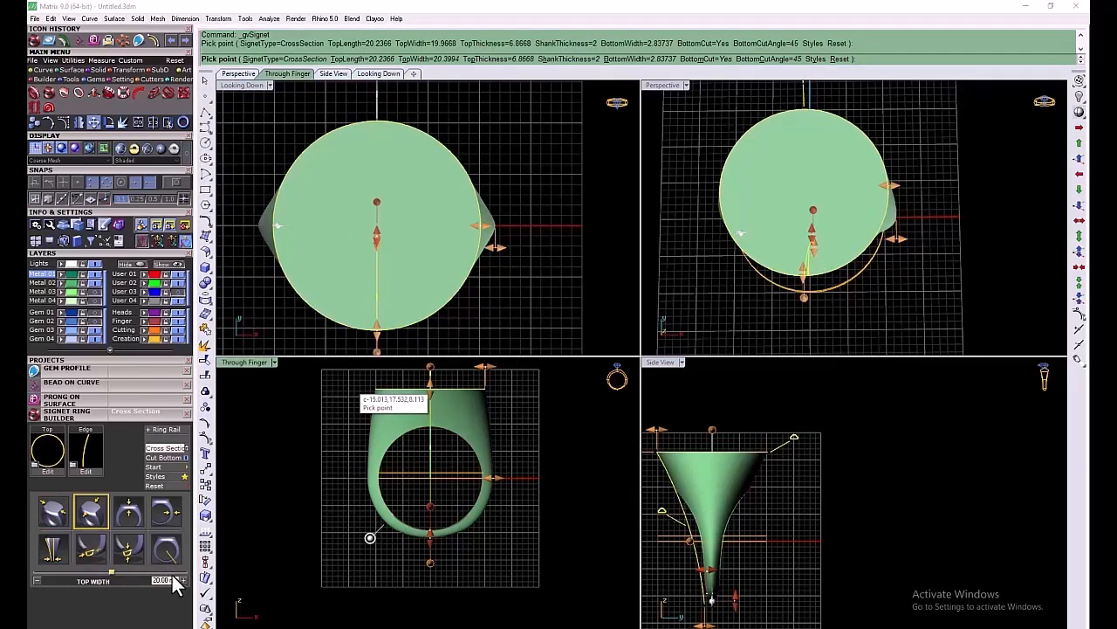
pyautogui.click(480, 225)
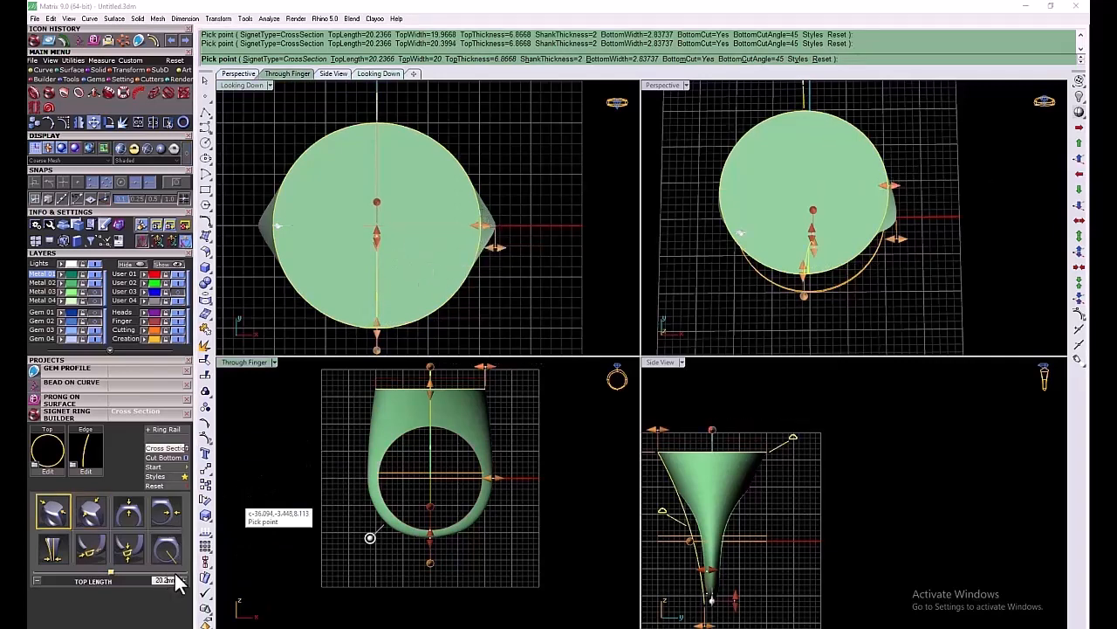
pyautogui.press('Return')
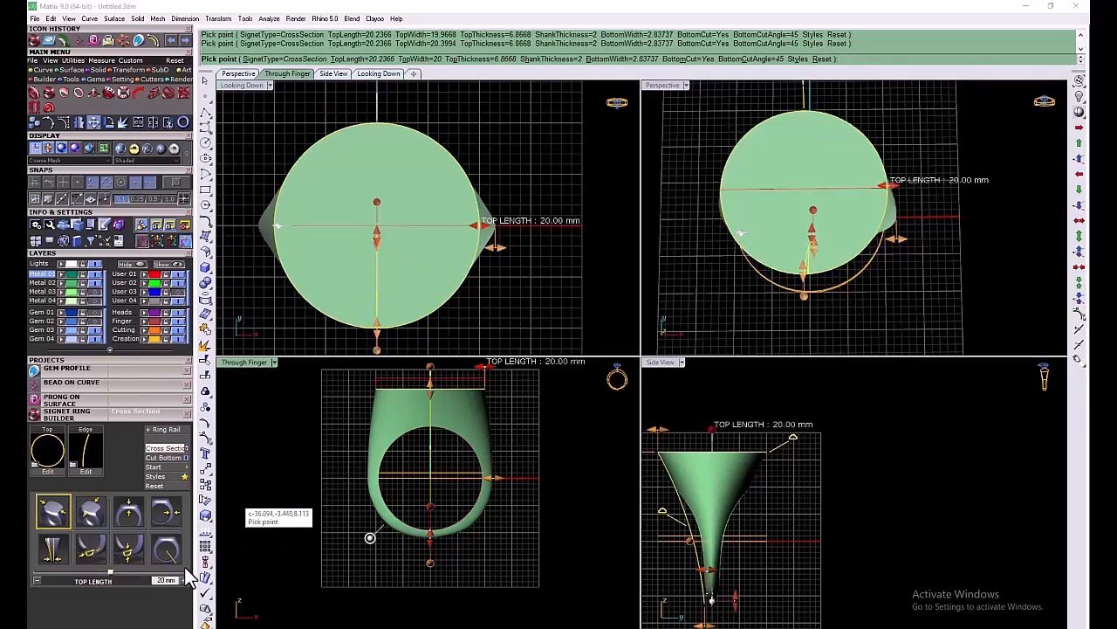
pyautogui.rightClick(513, 417)
pyautogui.moveTo(428, 490); pyautogui.dragTo(421, 515, button='right')
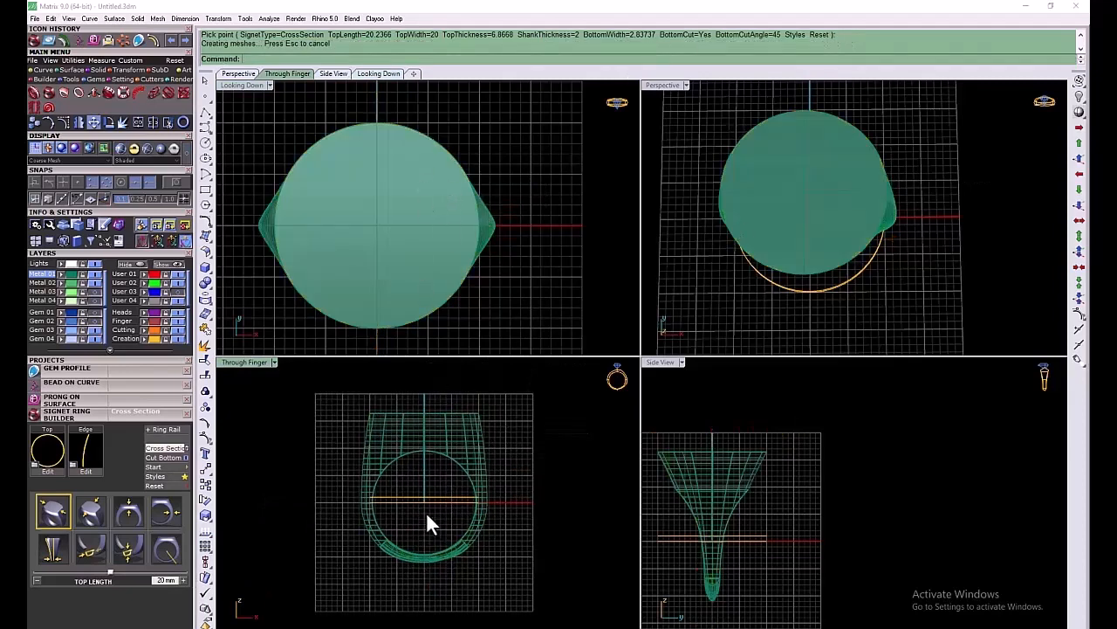
# Hide the Creation layer and draw a both-sides line from the origin along the Y axis past the ring top
pyautogui.click(179, 339)
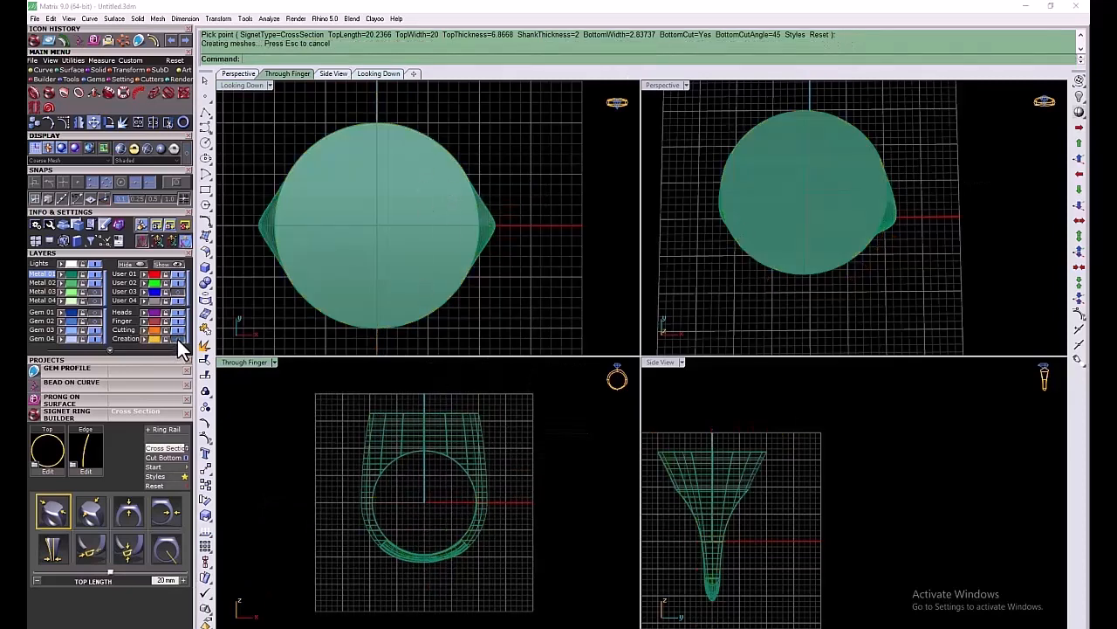
pyautogui.doubleClick(244, 84)
pyautogui.write('l')
pyautogui.press('Return')
pyautogui.write('0')
pyautogui.press('Return')
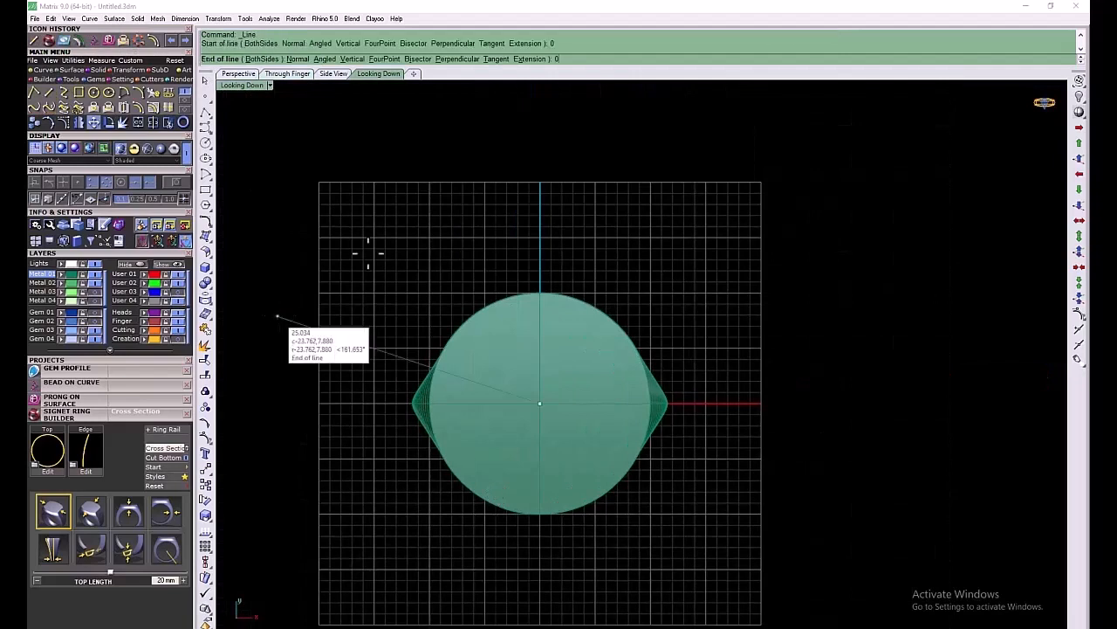
pyautogui.click(275, 58)
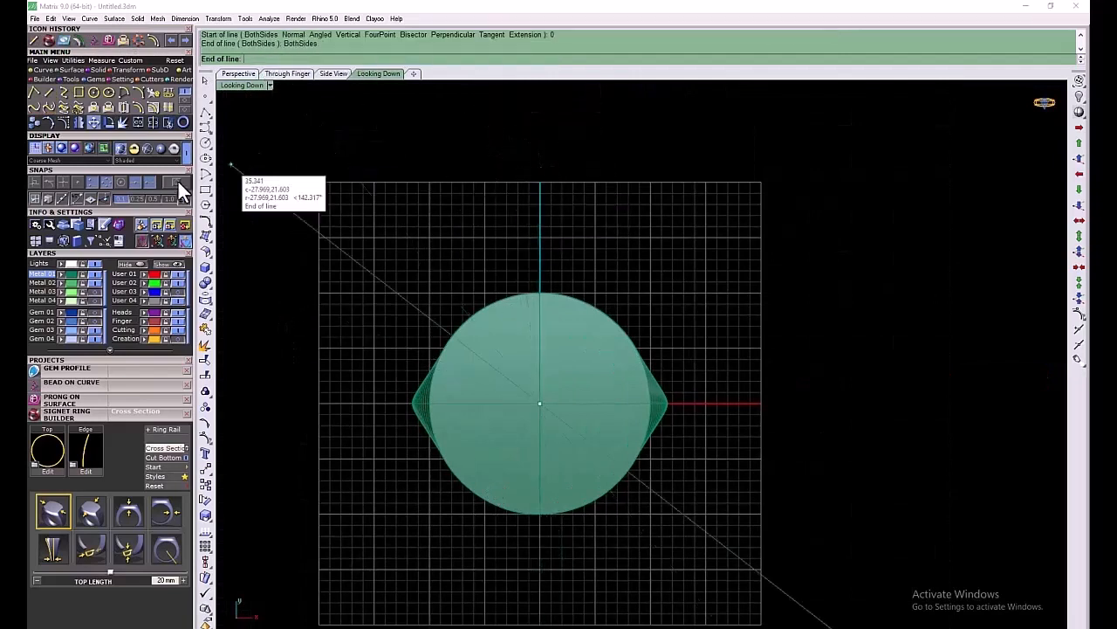
pyautogui.click(540, 179)
# Draw a second both-sides line from the origin along the X axis, extending past both sides of the ring
pyautogui.press('Return')
pyautogui.write('0')
pyautogui.press('Return')
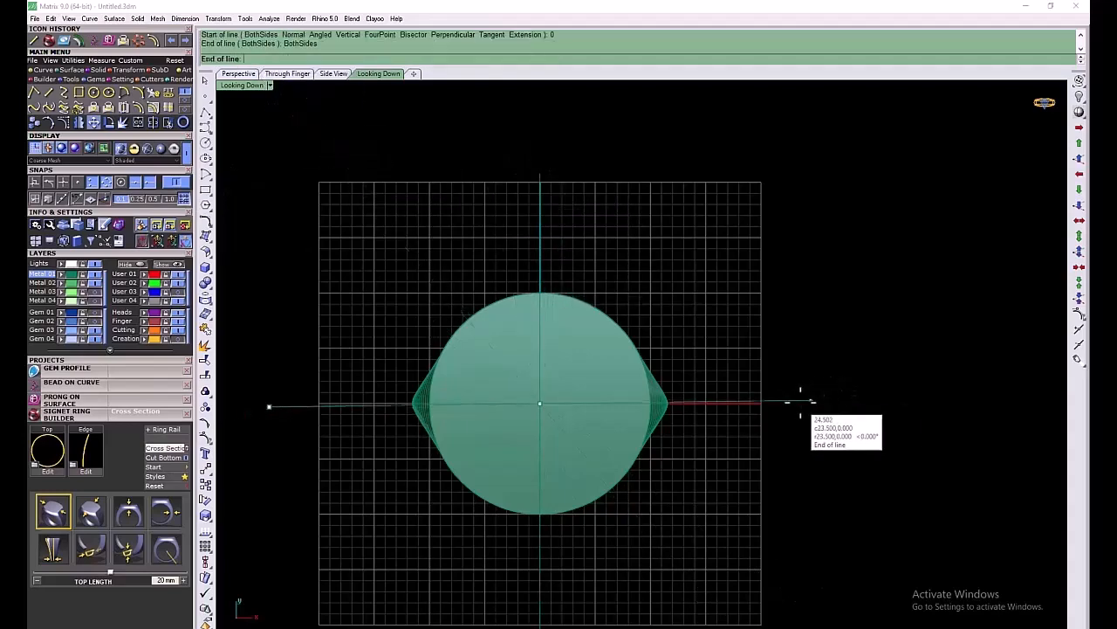
pyautogui.click(803, 404)
pyautogui.scroll(3, 541, 239)
pyautogui.scroll(-4, 542, 239)
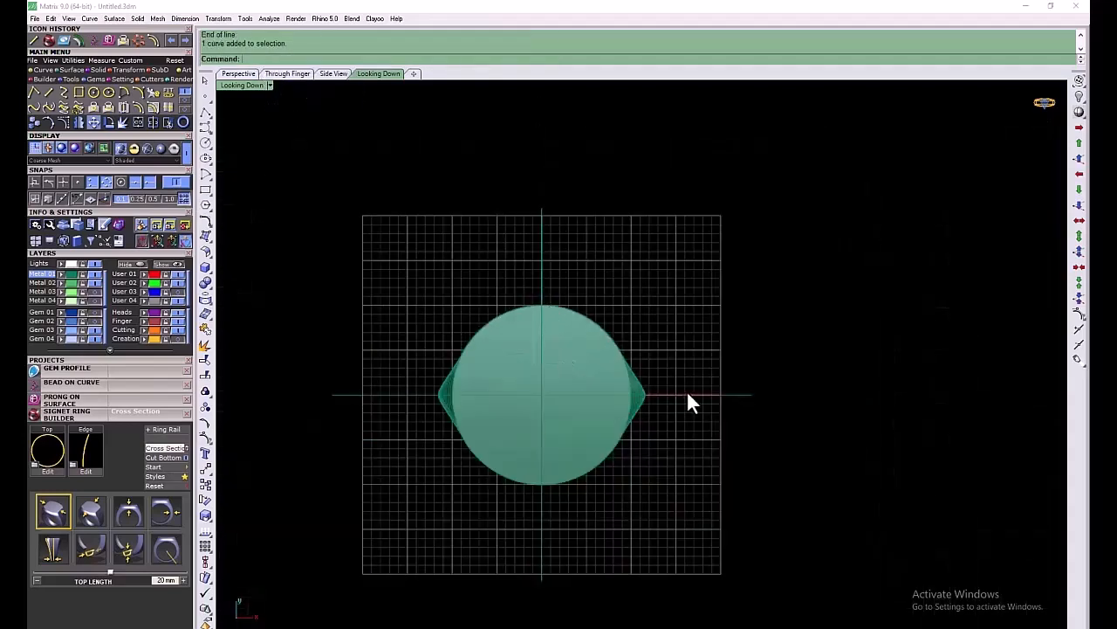
# Extrude the two crossing lines straight up into vertical planes rising above the signet's top
pyautogui.click(539, 241)
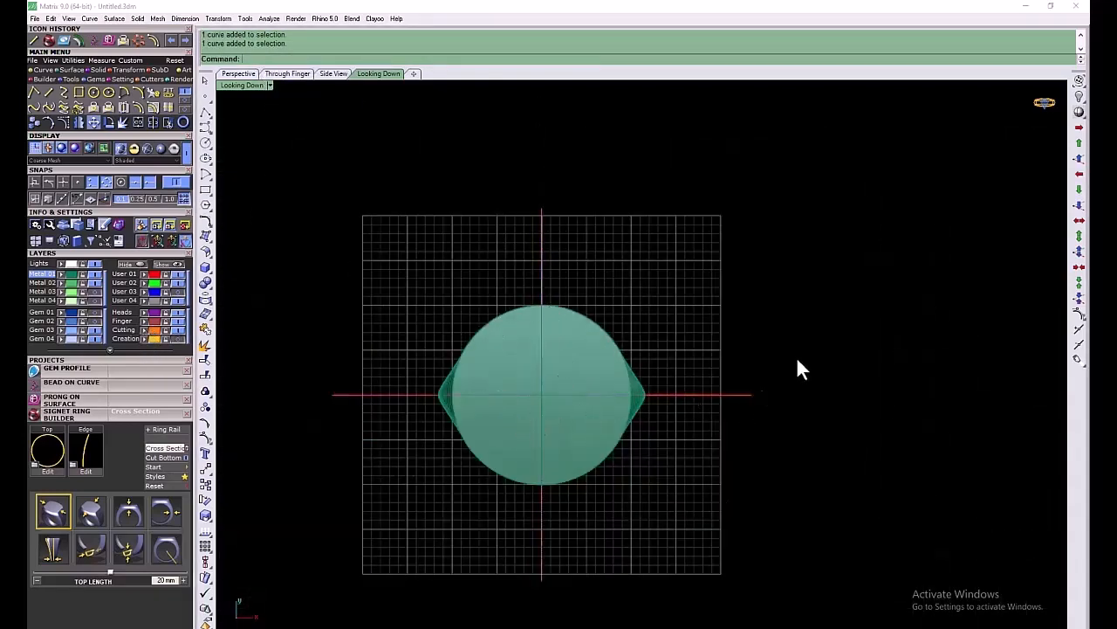
pyautogui.doubleClick(252, 85)
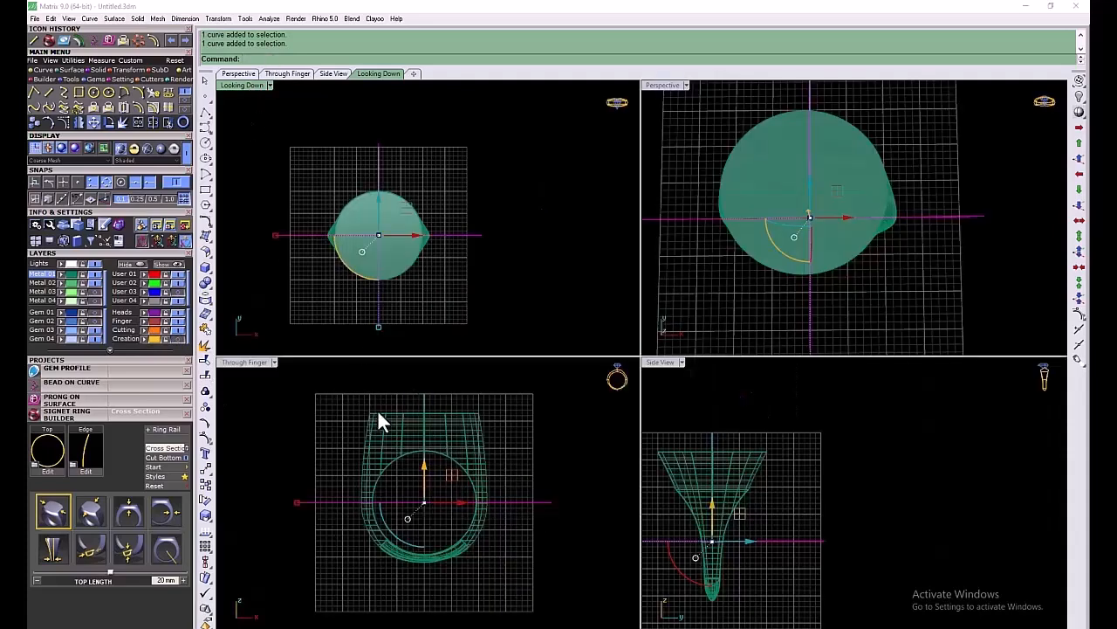
pyautogui.click(98, 78)
pyautogui.click(182, 90)
pyautogui.click(96, 108)
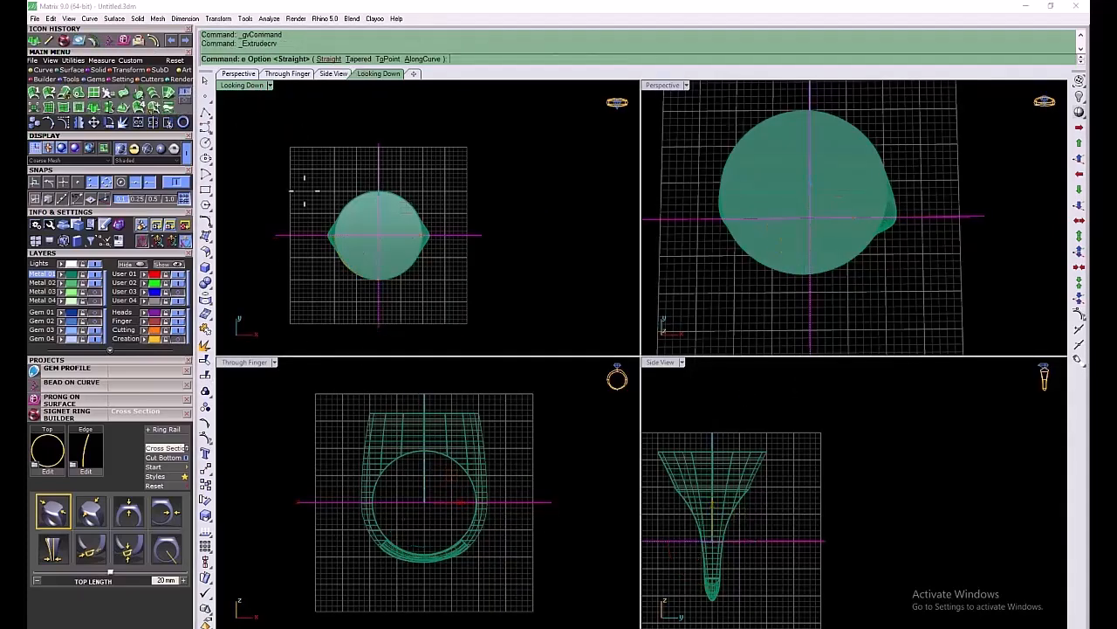
pyautogui.click(465, 370)
# Assign both vertical crossing planes to the User 01 layer
pyautogui.doubleClick(665, 87)
pyautogui.moveTo(611, 332); pyautogui.dragTo(612, 247, button='right')
pyautogui.click(612, 248)
pyautogui.press('Escape')
pyautogui.moveTo(629, 306); pyautogui.dragTo(754, 230, button='right')
pyautogui.click(754, 229)
pyautogui.keyDown('shift'); pyautogui.click(432, 211); pyautogui.keyUp('shift')
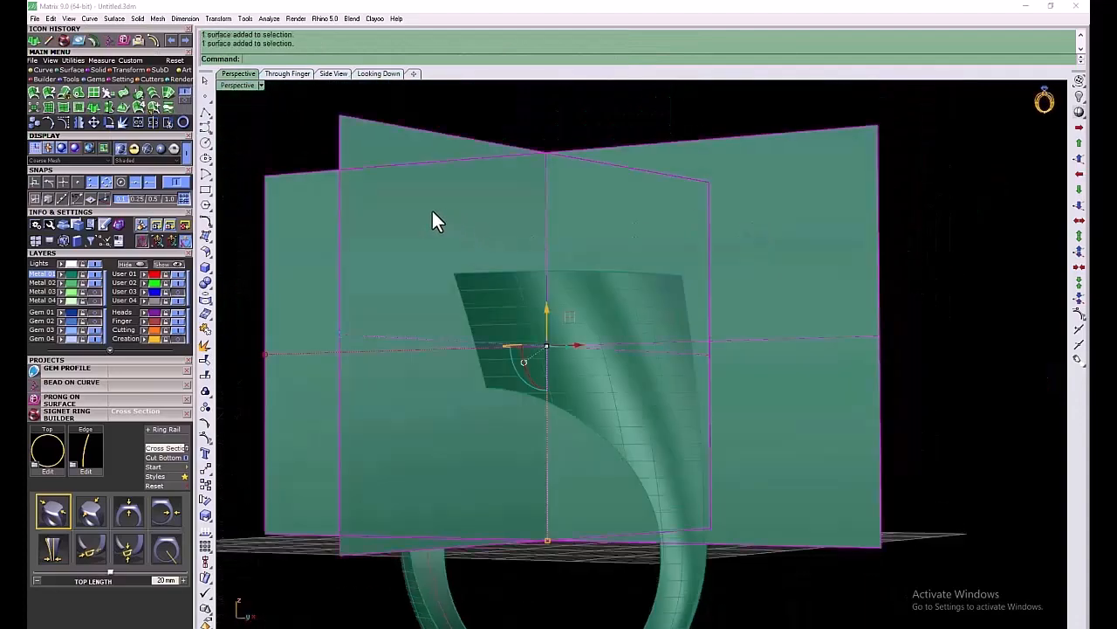
pyautogui.click(142, 274)
# Extract a U-direction isocurve from the signet's side surface where it meets the red plane along the X axis
pyautogui.moveTo(485, 139); pyautogui.dragTo(496, 229, button='right')
pyautogui.click(609, 461)
pyautogui.click(51, 73)
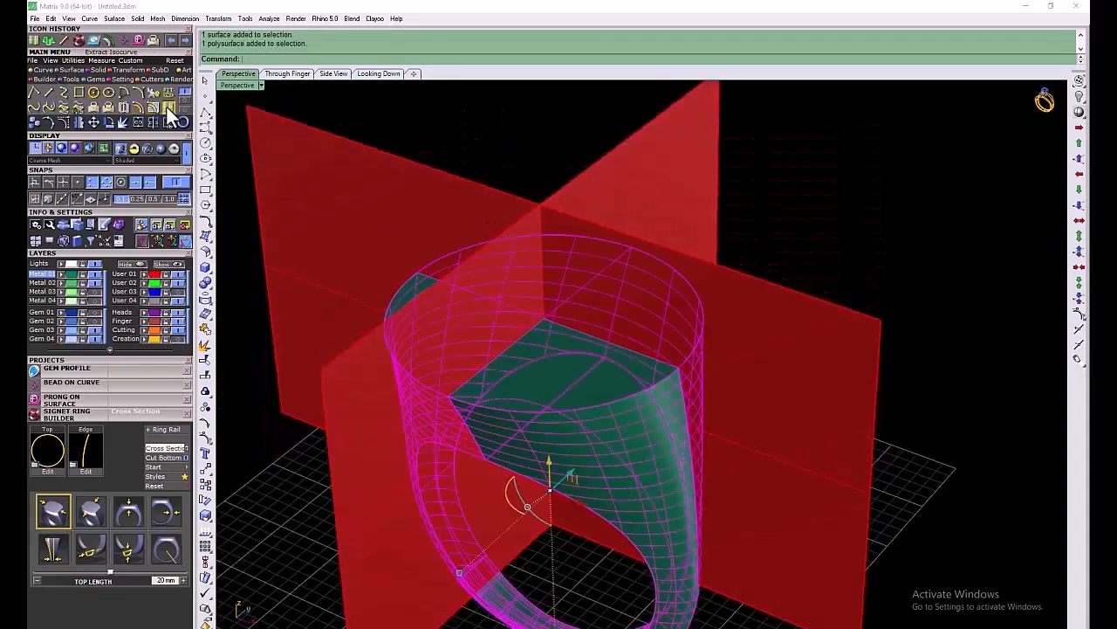
pyautogui.click(168, 108)
pyautogui.moveTo(488, 523); pyautogui.dragTo(594, 467, button='right')
pyautogui.scroll(5, 594, 467)
pyautogui.click(599, 332)
pyautogui.scroll(6, 591, 286)
pyautogui.scroll(-8, 591, 286)
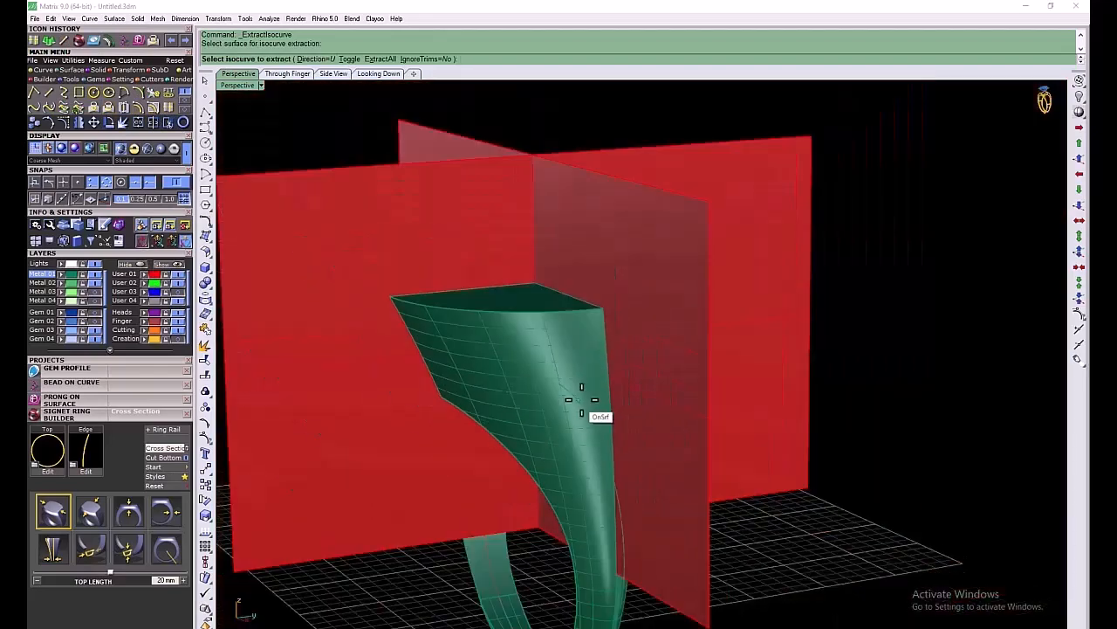
pyautogui.moveTo(589, 395); pyautogui.dragTo(566, 406, button='right')
pyautogui.press('Escape')
pyautogui.click(532, 369)
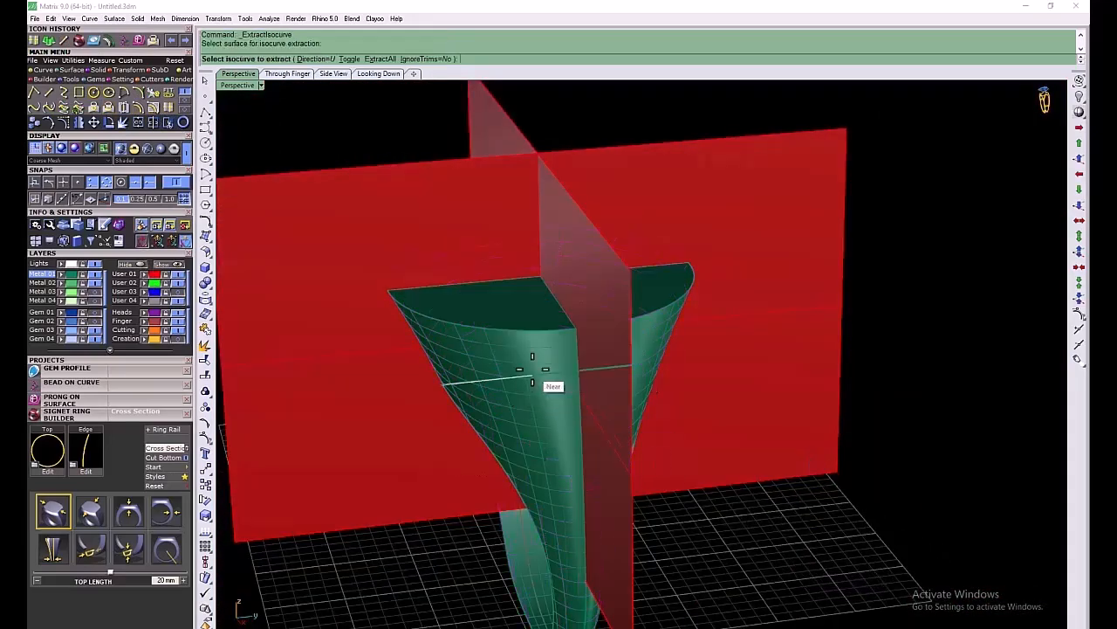
pyautogui.scroll(3, 559, 419)
pyautogui.moveTo(579, 349); pyautogui.dragTo(643, 411, button='right')
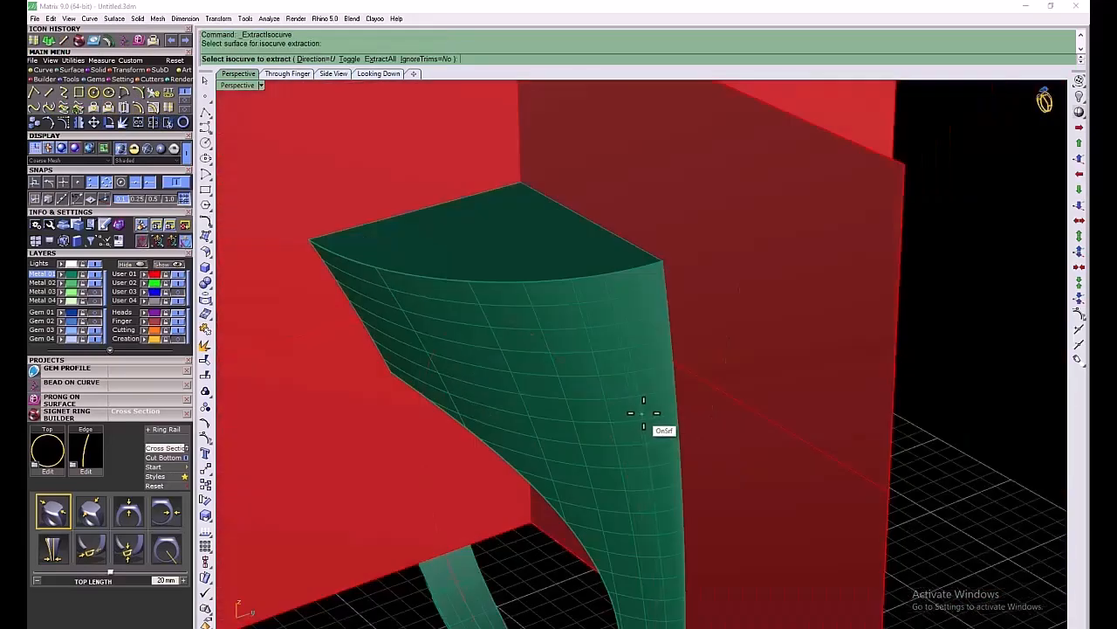
pyautogui.scroll(3, 692, 381)
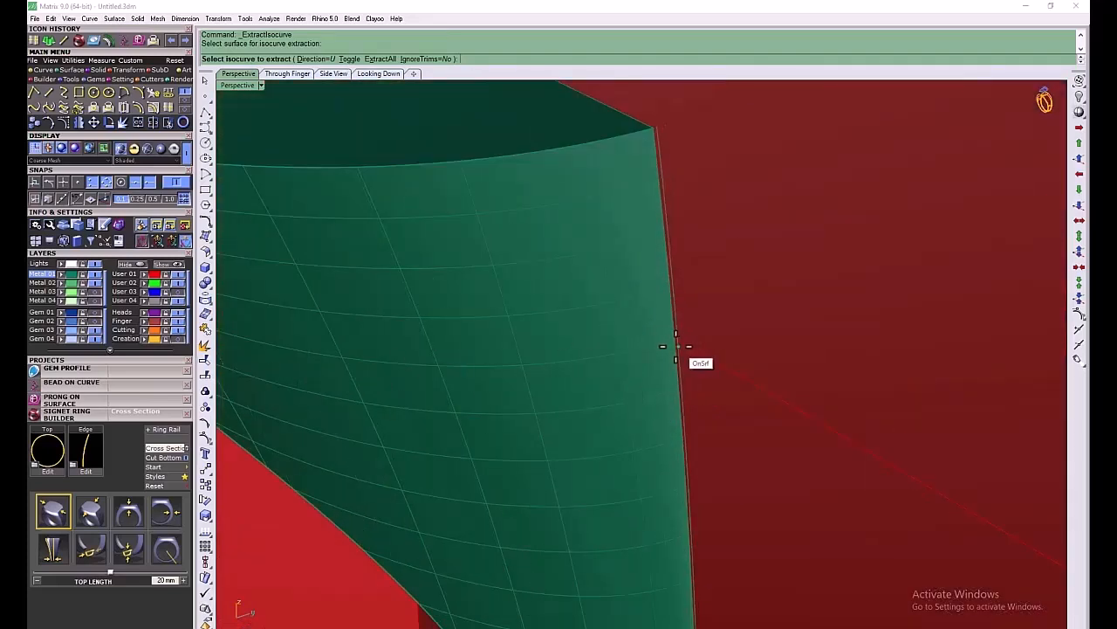
pyautogui.click(644, 349)
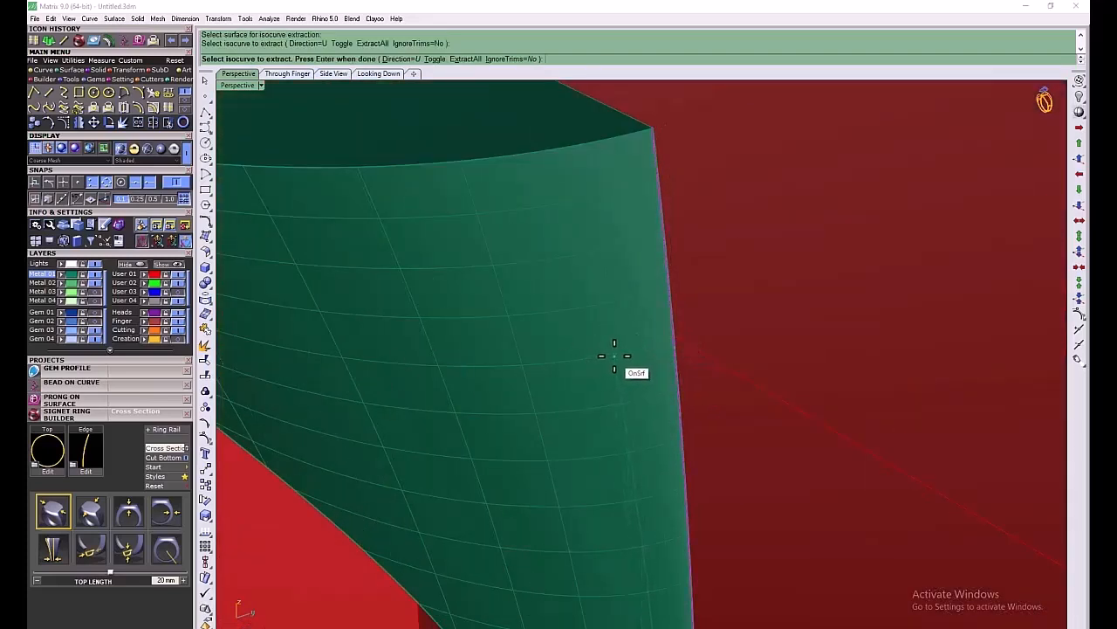
# Extract further evenly spaced U-direction isocurves across the quarter of the signet between the two planes and finish the extraction
pyautogui.click(611, 358)
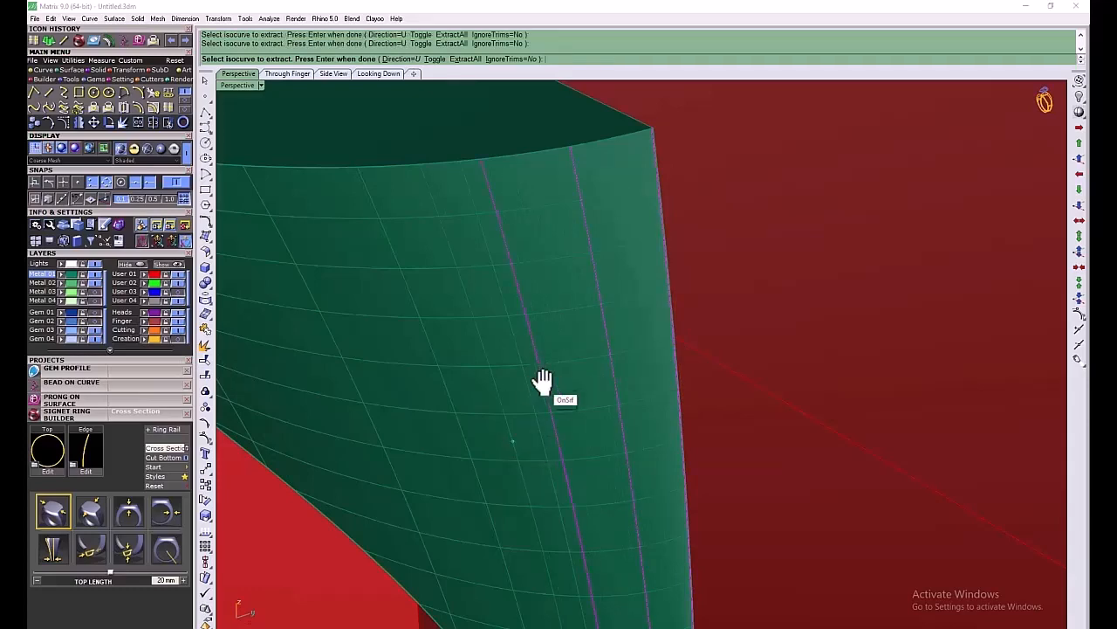
pyautogui.moveTo(542, 382); pyautogui.dragTo(543, 380, button='right')
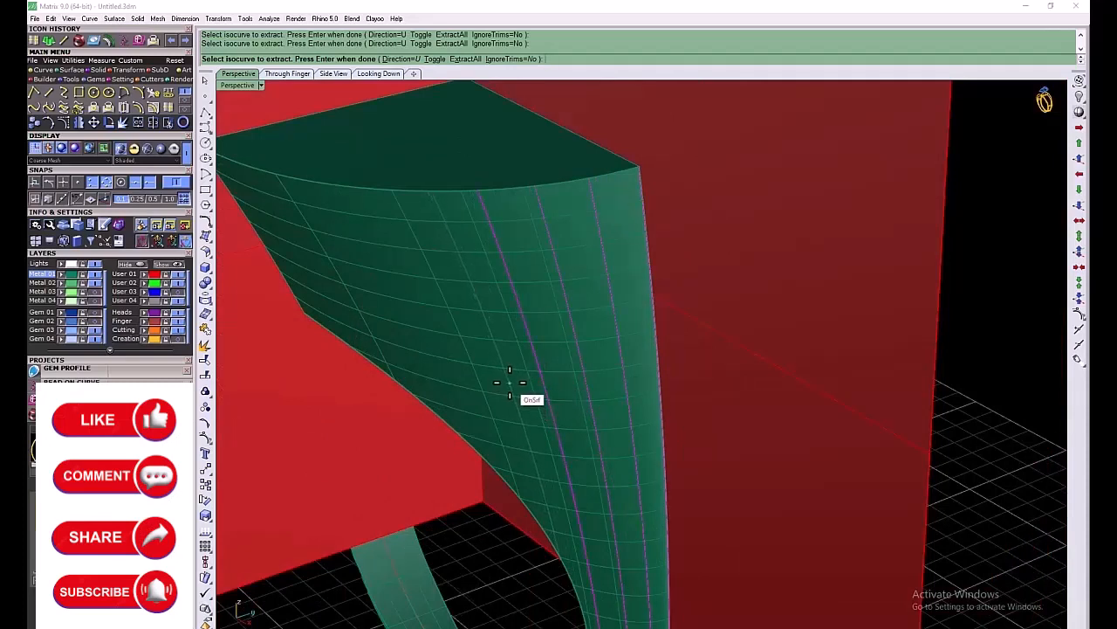
pyautogui.moveTo(529, 385); pyautogui.dragTo(542, 332, button='right')
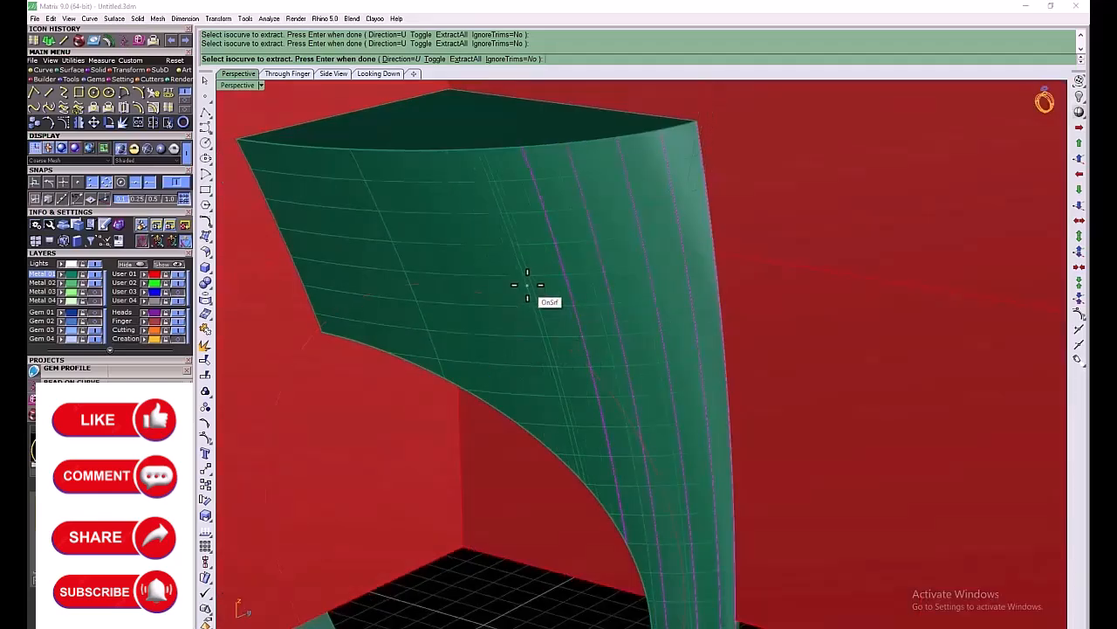
pyautogui.moveTo(505, 291); pyautogui.dragTo(566, 270, button='right')
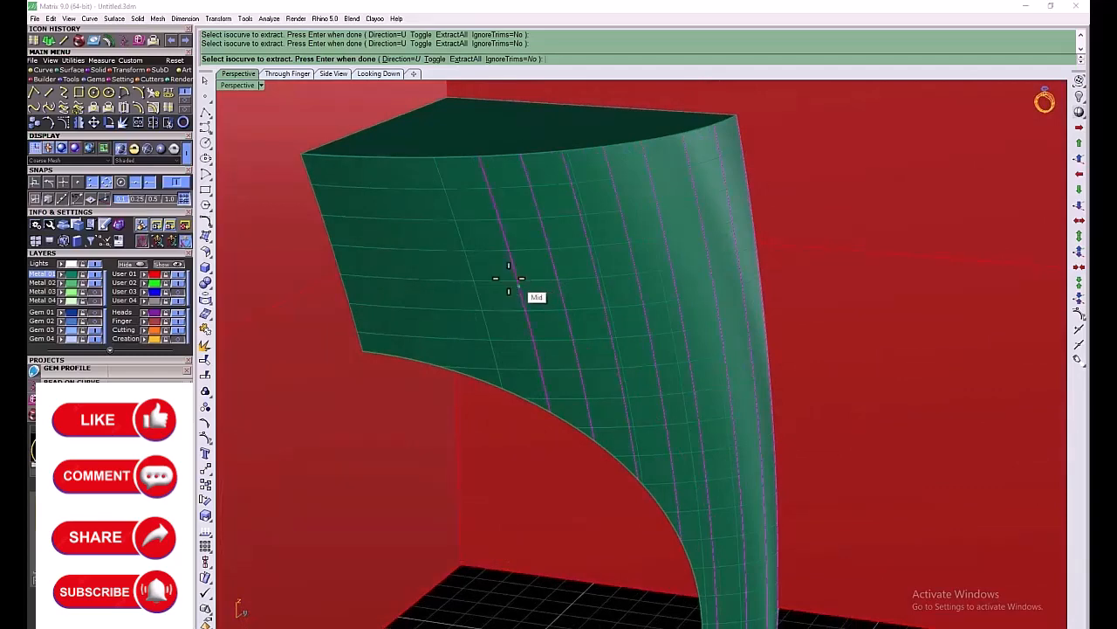
pyautogui.scroll(-3, 464, 265)
pyautogui.moveTo(467, 269); pyautogui.dragTo(529, 301, button='right')
pyautogui.scroll(3, 528, 298)
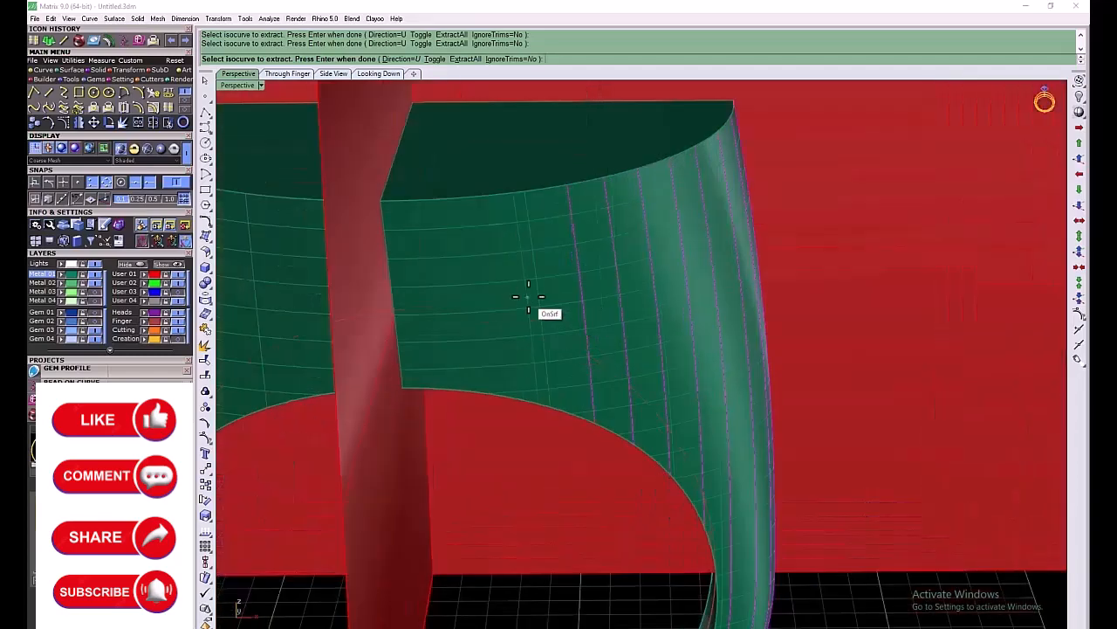
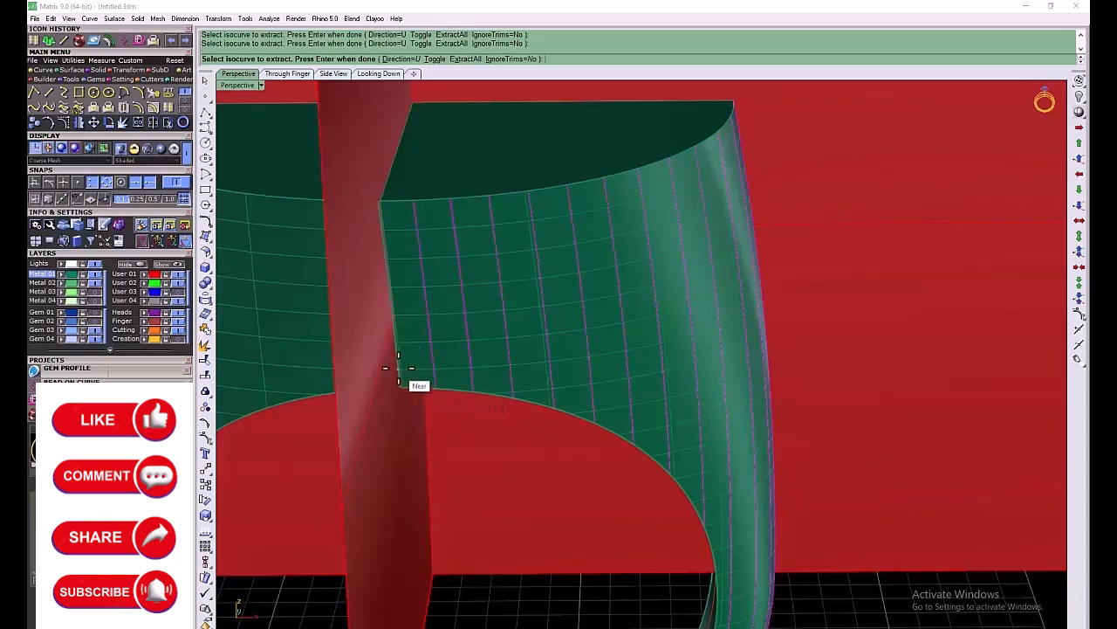
pyautogui.scroll(-10, 593, 443)
pyautogui.press('Return')
# Move the signet ring body to the User 04 layer and hide that layer
pyautogui.click(584, 451)
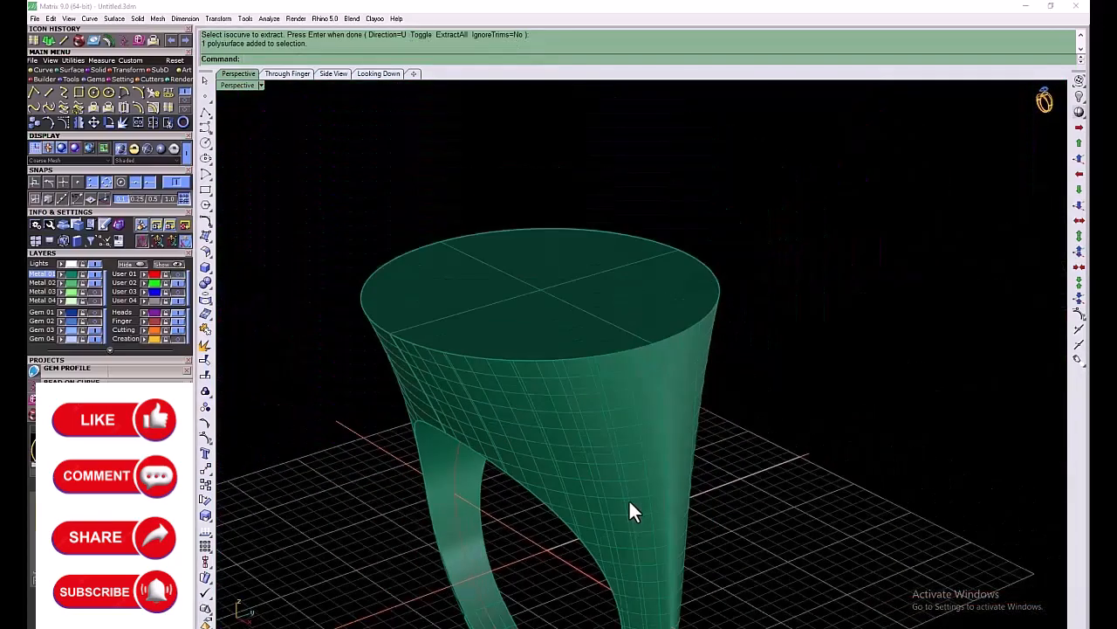
pyautogui.moveTo(631, 508); pyautogui.dragTo(554, 270, button='right')
pyautogui.click(551, 266)
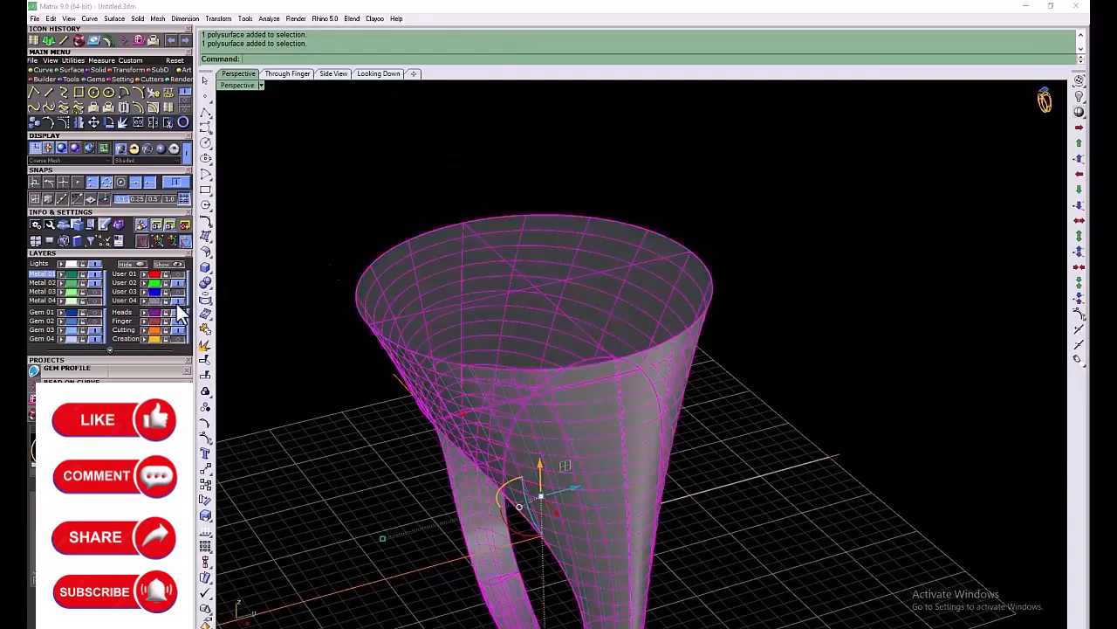
pyautogui.click(178, 302)
# Blend the lower ends of a long isocurve and its neighbouring short one with curvature continuity, and restore the four-viewport layout
pyautogui.moveTo(751, 489); pyautogui.dragTo(673, 422, button='right')
pyautogui.scroll(7, 547, 359)
pyautogui.click(547, 360)
pyautogui.press('Escape')
pyautogui.scroll(-9, 592, 370)
pyautogui.moveTo(664, 598); pyautogui.dragTo(763, 496, button='right')
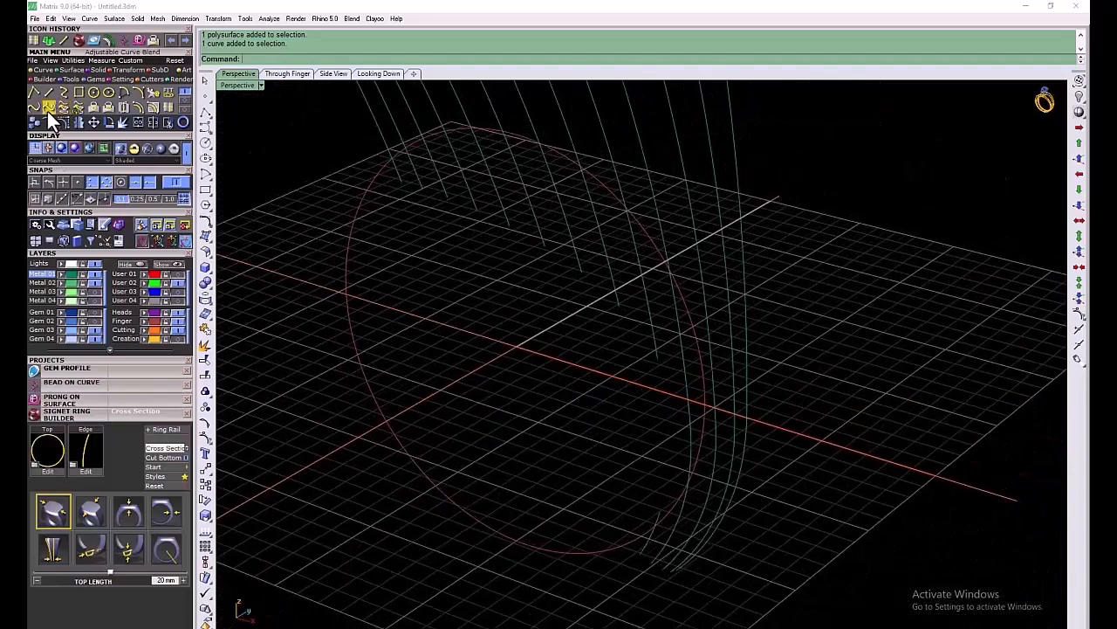
pyautogui.click(49, 112)
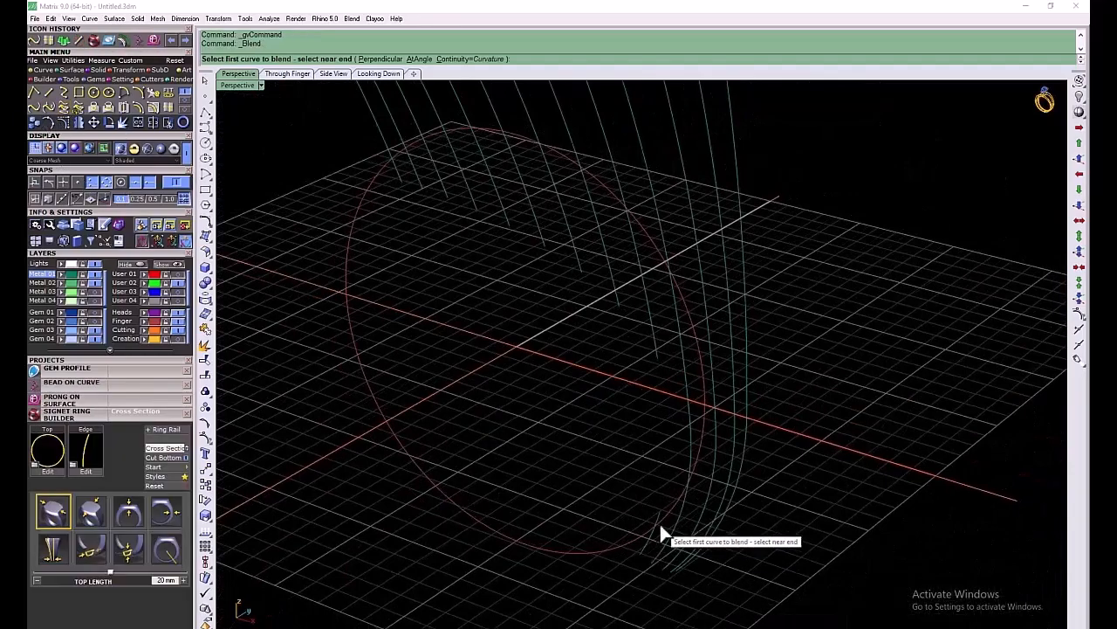
pyautogui.click(660, 520)
pyautogui.click(658, 360)
pyautogui.moveTo(621, 514); pyautogui.dragTo(717, 515, button='right')
pyautogui.doubleClick(234, 87)
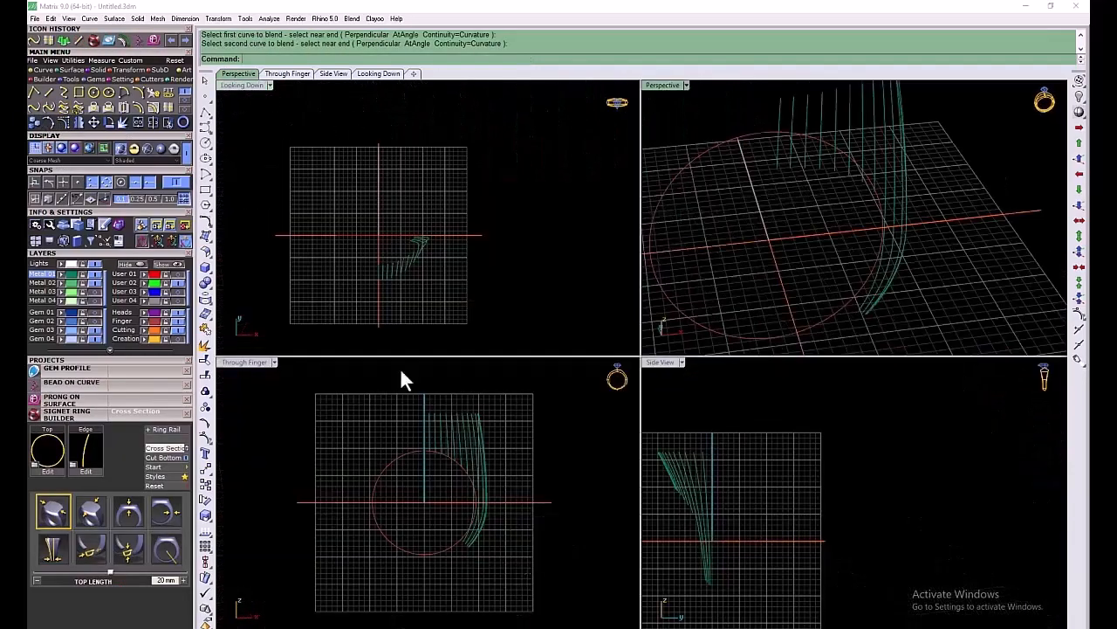
# Join the long isocurve, its blend and the neighbouring short isocurve into one open curve
pyautogui.doubleClick(247, 363)
pyautogui.scroll(8, 705, 416)
pyautogui.scroll(-6, 704, 422)
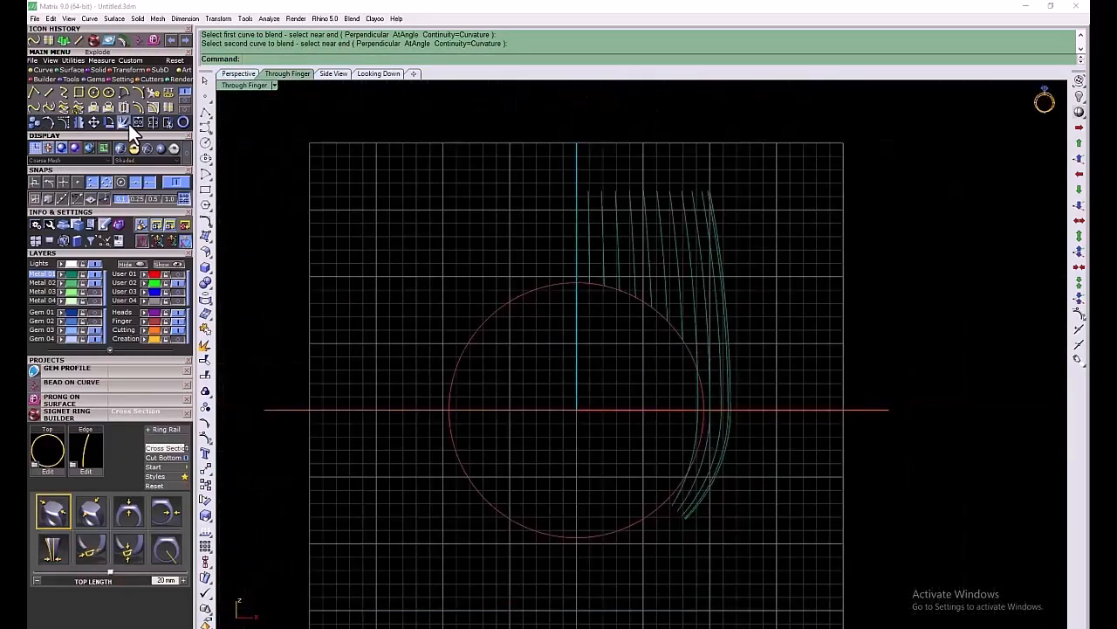
pyautogui.click(138, 123)
pyautogui.click(690, 459)
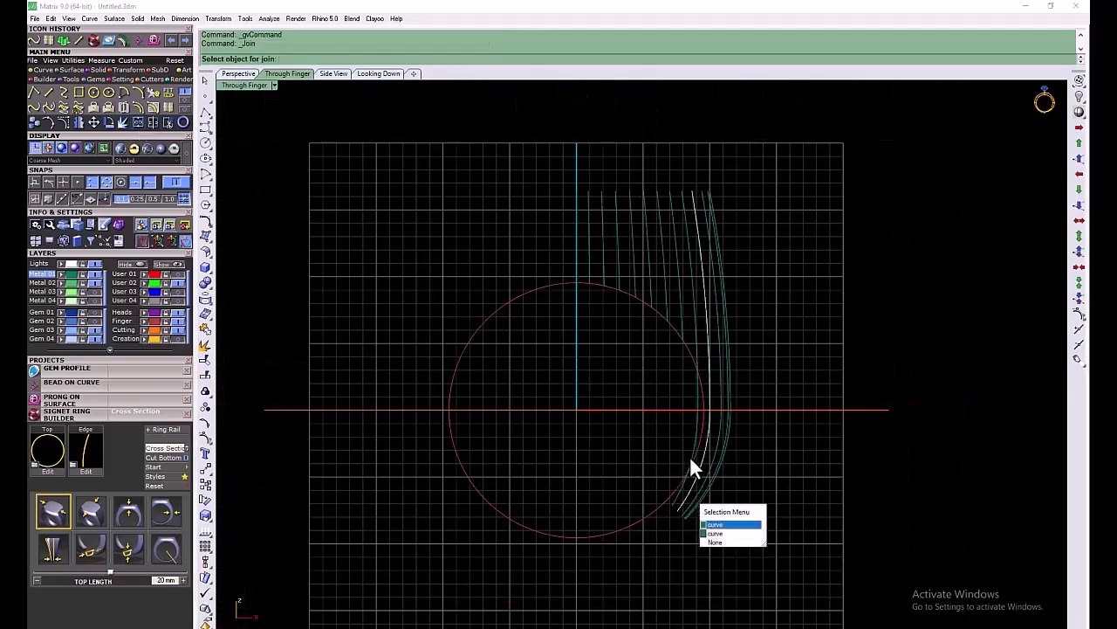
pyautogui.press('Return')
# Pipe all the extracted shank curves with a radius of 0.4 and round caps
pyautogui.moveTo(751, 183); pyautogui.dragTo(538, 274)
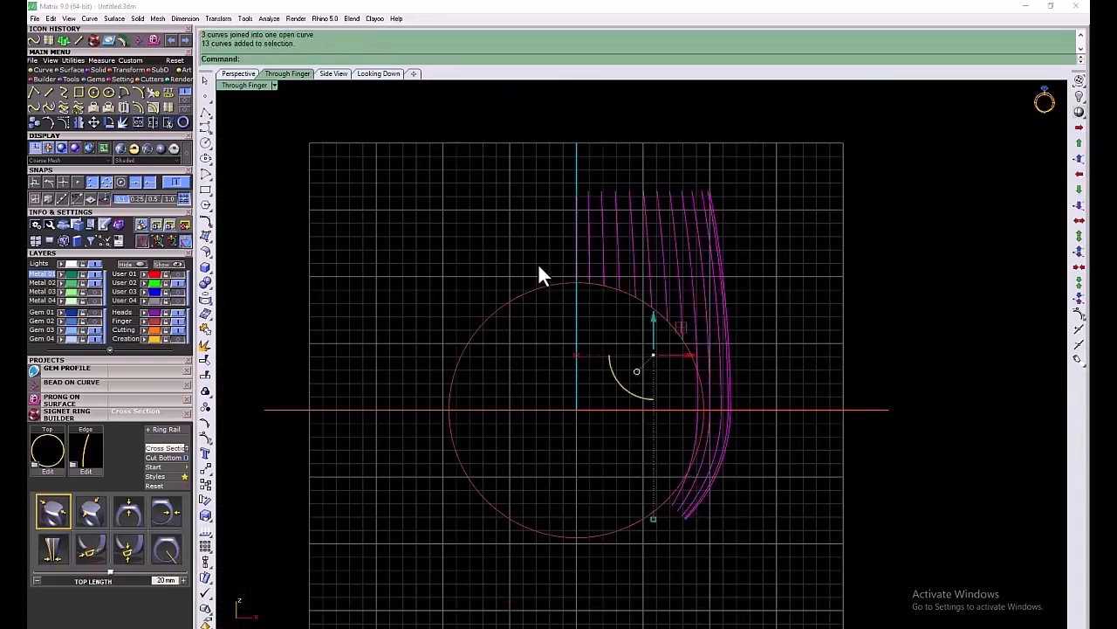
pyautogui.click(101, 70)
pyautogui.click(33, 106)
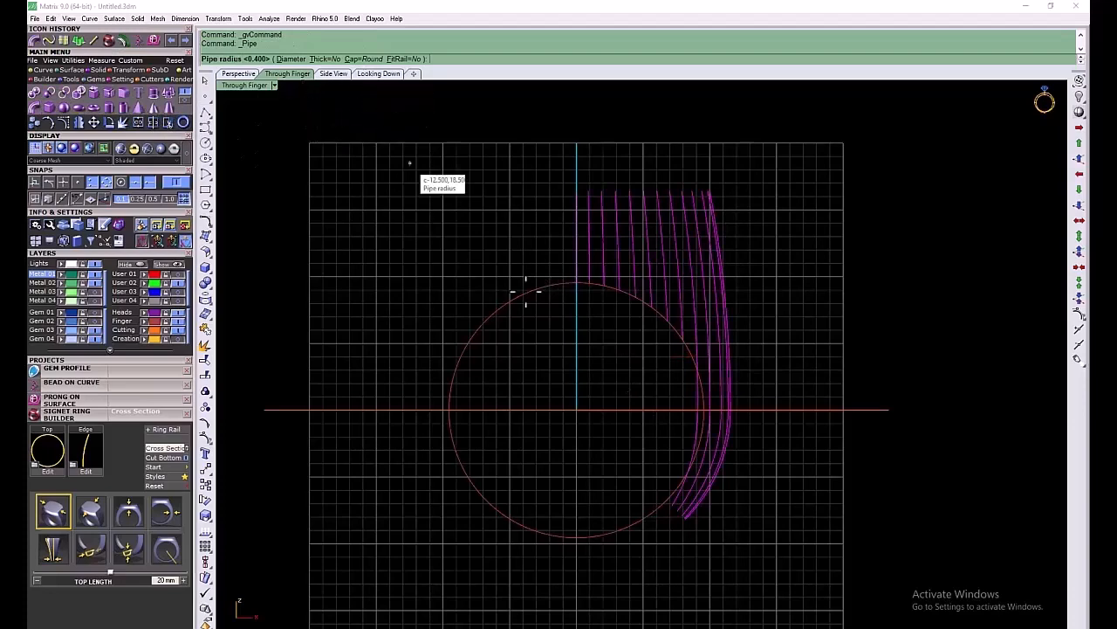
pyautogui.rightClick(513, 236)
pyautogui.click(512, 224)
# Mirror the pipes and their curves across the vertical centre plane to the ring's other half, leaving out the central pipe
pyautogui.moveTo(786, 141); pyautogui.dragTo(534, 262)
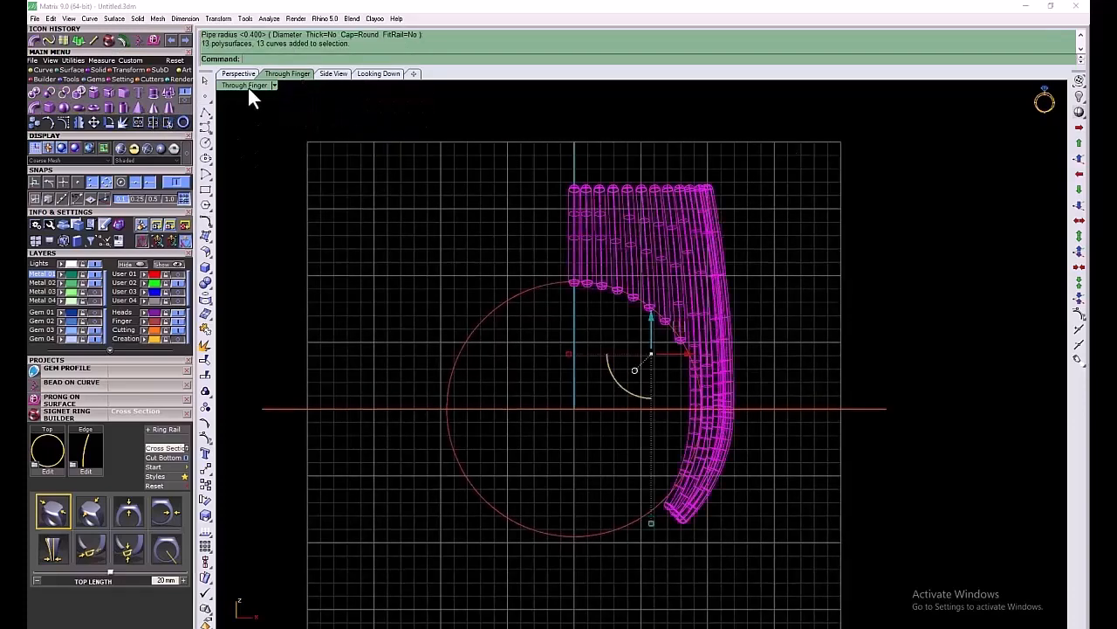
pyautogui.doubleClick(248, 86)
pyautogui.scroll(4, 375, 258)
pyautogui.keyDown('ctrl'); pyautogui.click(385, 274); pyautogui.keyUp('ctrl')
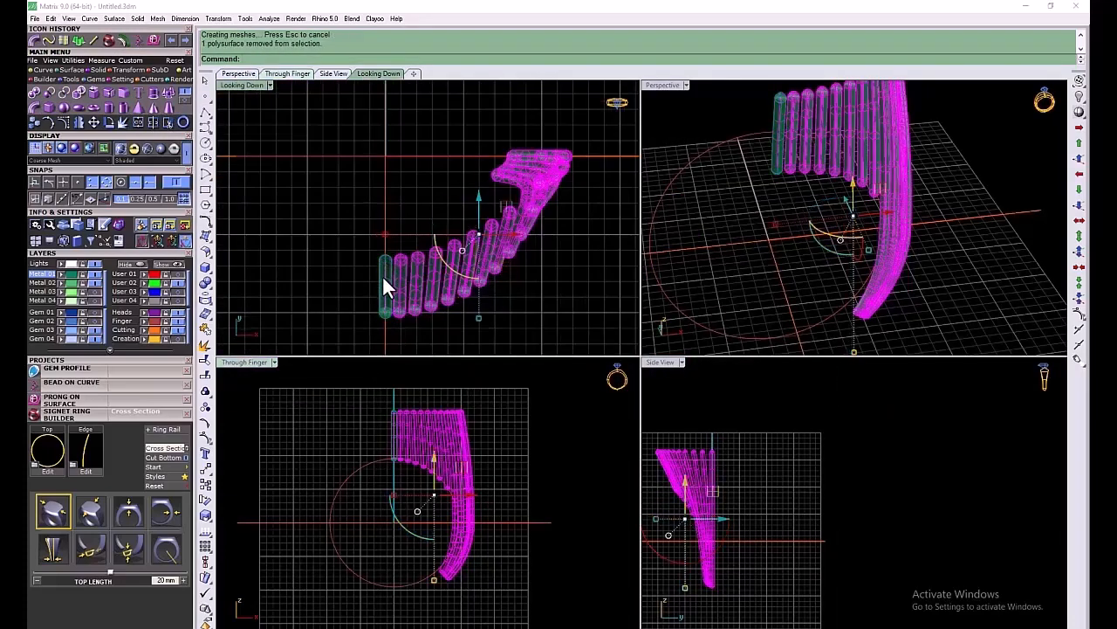
pyautogui.keyDown('ctrl'); pyautogui.click(385, 277); pyautogui.keyUp('ctrl')
pyautogui.scroll(-6, 385, 284)
pyautogui.press('F4')
pyautogui.click(511, 172)
# Mirror the pipes and curves across the X axis to the ring's opposite side, leaving out the pipes lying on the axis
pyautogui.moveTo(516, 411); pyautogui.dragTo(285, 453)
pyautogui.scroll(5, 711, 456)
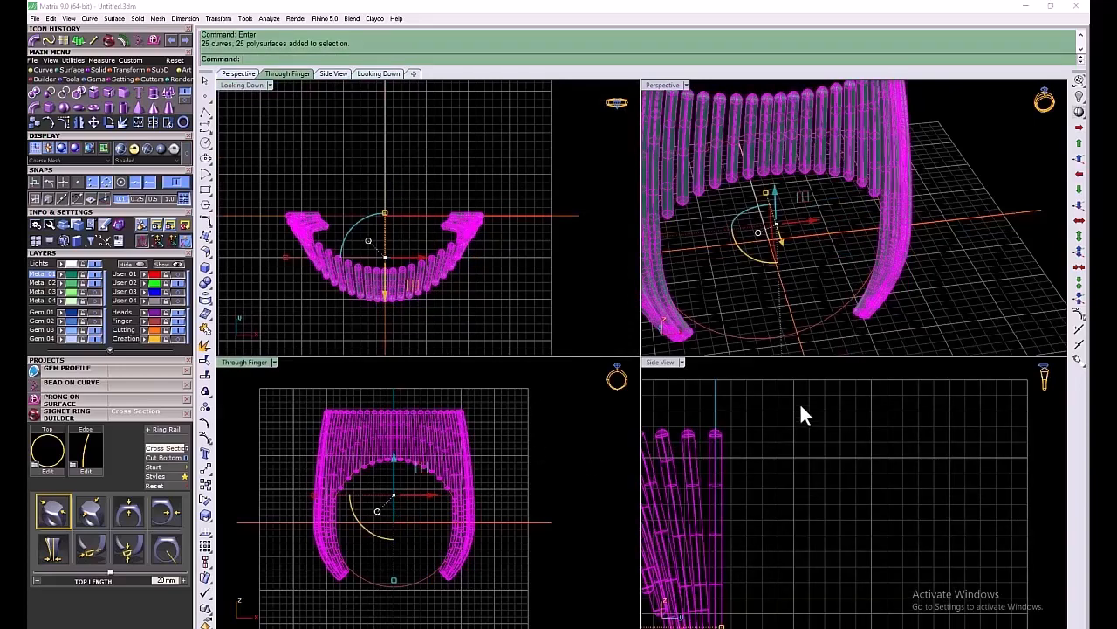
pyautogui.keyDown('ctrl'); pyautogui.click(706, 468); pyautogui.keyUp('ctrl')
pyautogui.press('F5')
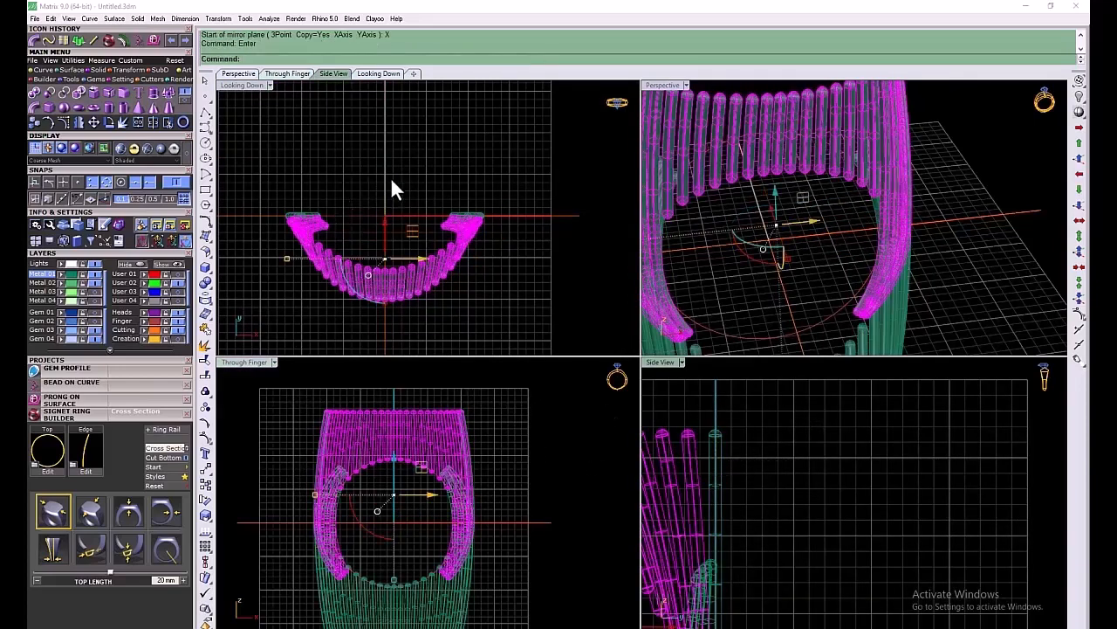
pyautogui.hotkey('ctrl', 'z')
pyautogui.moveTo(405, 178); pyautogui.dragTo(409, 215, button='right')
pyautogui.press('F5')
pyautogui.press('Return')
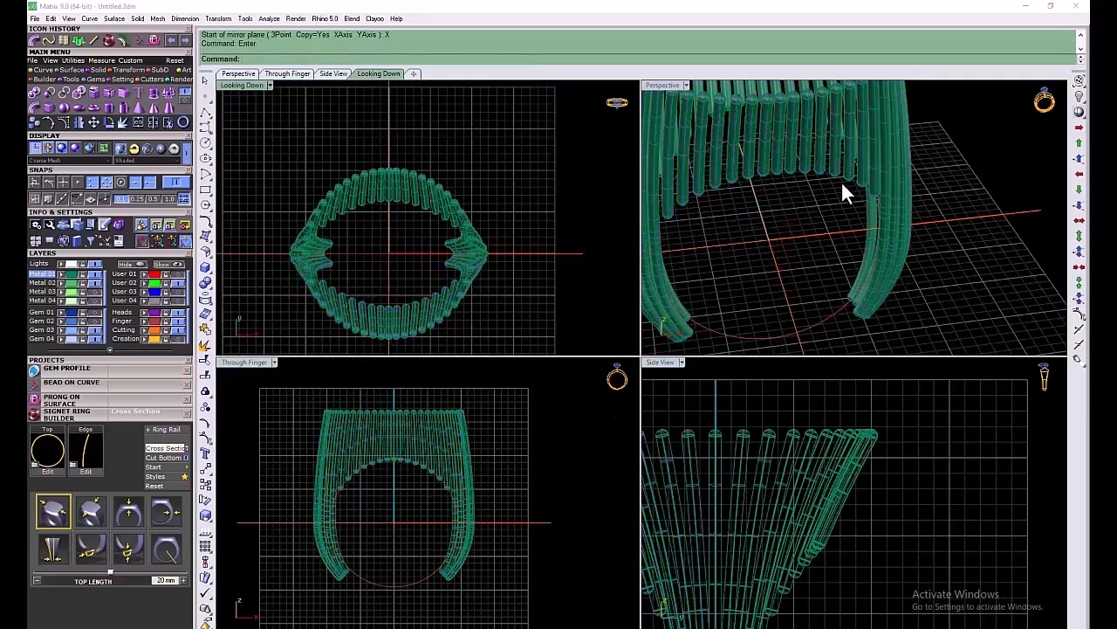
# Show the User 04 layer holding the signet ring body
pyautogui.doubleClick(660, 86)
pyautogui.moveTo(753, 329); pyautogui.dragTo(684, 338, button='right')
pyautogui.click(179, 301)
pyautogui.moveTo(615, 371); pyautogui.dragTo(773, 344, button='right')
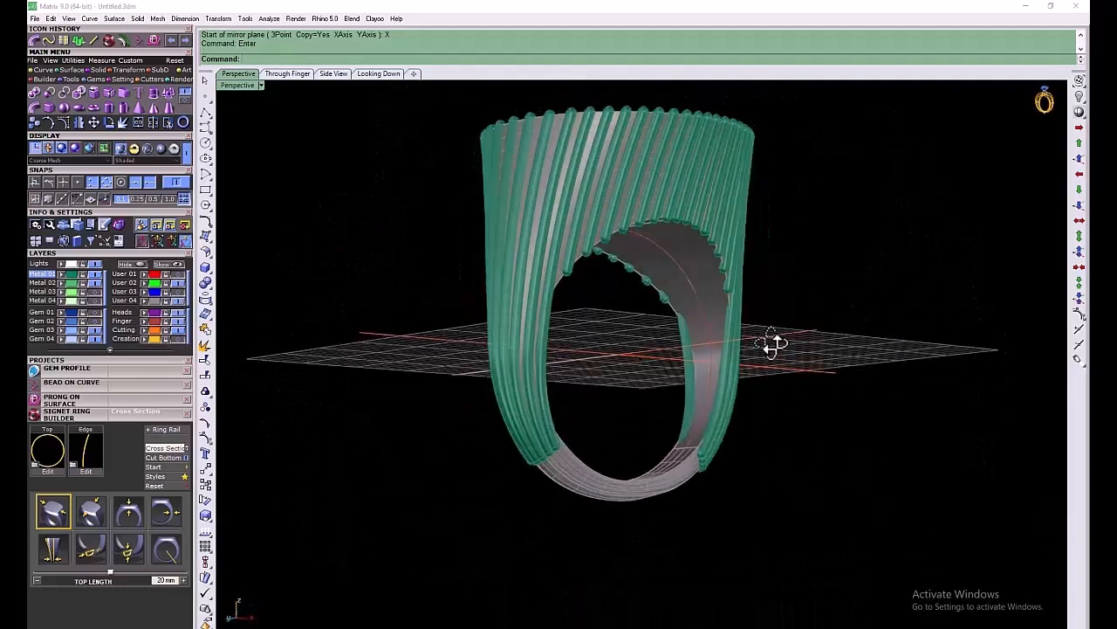
pyautogui.scroll(5, 759, 301)
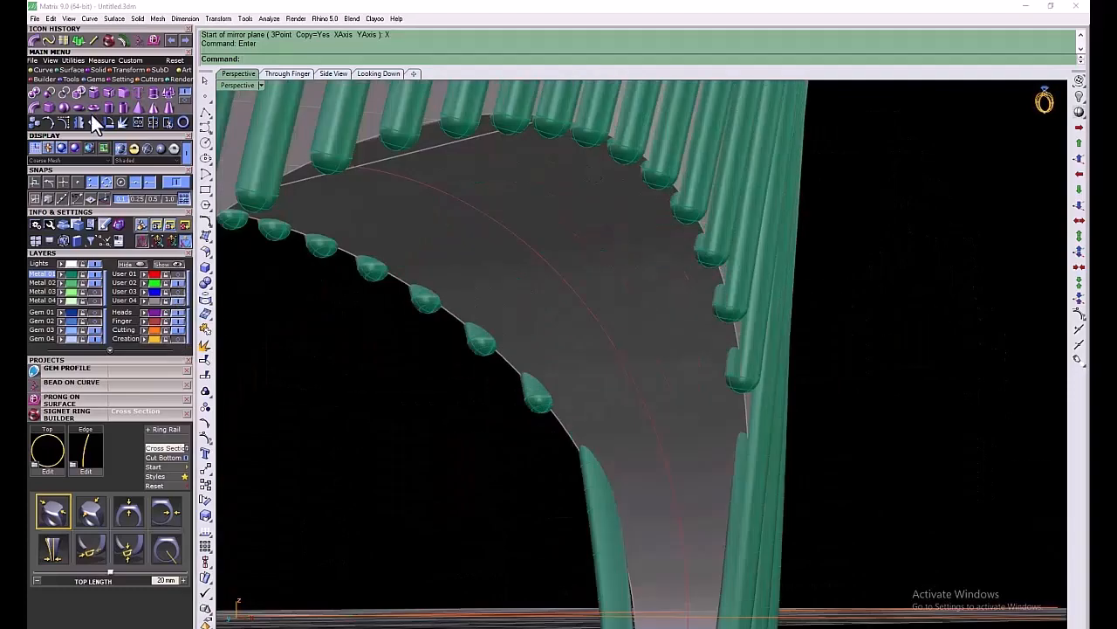
# Duplicate the two edges of the signet body that border one side of the finger hole
pyautogui.click(41, 69)
pyautogui.click(152, 108)
pyautogui.click(723, 275)
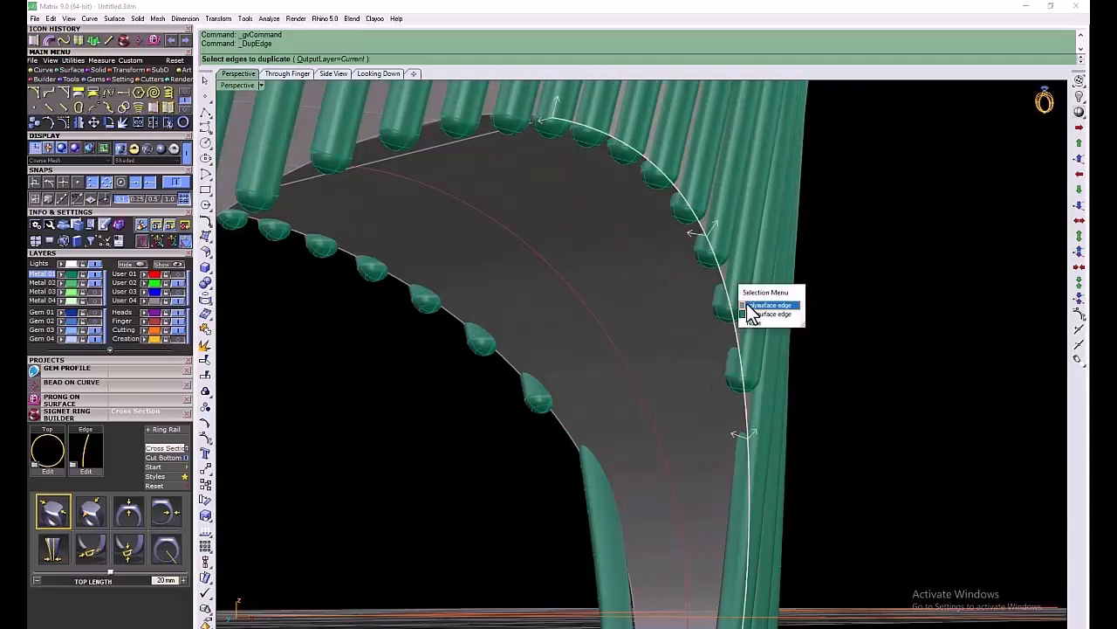
pyautogui.click(747, 304)
pyautogui.scroll(-5, 747, 304)
pyautogui.moveTo(742, 308); pyautogui.dragTo(559, 323, button='right')
pyautogui.scroll(5, 524, 279)
pyautogui.click(530, 263)
pyautogui.rightClick(563, 410)
# Hide the User 04 layer with the signet body again
pyautogui.scroll(-5, 572, 414)
pyautogui.moveTo(584, 418)
pyautogui.mouseDown(button='right')
pyautogui.moveTo(618, 426)
pyautogui.moveTo(602, 422)
pyautogui.mouseUp(button='right')
pyautogui.click(506, 409)
pyautogui.scroll(-3, 550, 386)
pyautogui.click(177, 301)
# Try to join the two duplicated finger-hole edge curves
pyautogui.moveTo(506, 253); pyautogui.dragTo(594, 306, button='right')
pyautogui.scroll(5, 531, 390)
pyautogui.click(515, 395)
pyautogui.moveTo(840, 330); pyautogui.dragTo(707, 358, button='right')
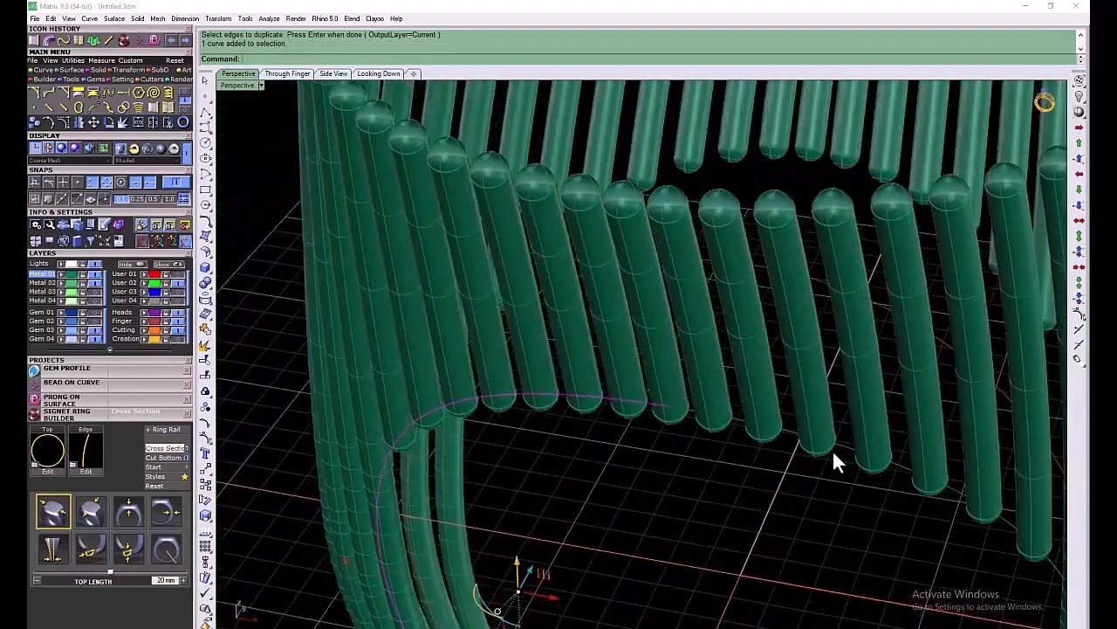
pyautogui.keyDown('shift'); pyautogui.click(830, 448); pyautogui.keyUp('shift')
pyautogui.scroll(5, 661, 423)
pyautogui.moveTo(663, 417); pyautogui.dragTo(689, 457, button='right')
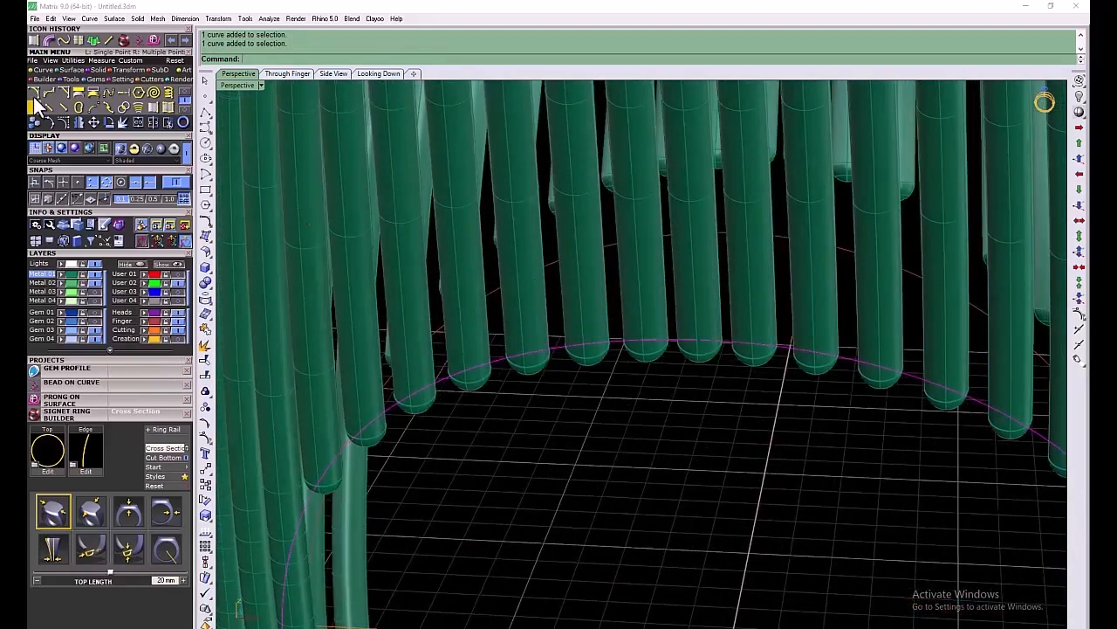
pyautogui.click(138, 121)
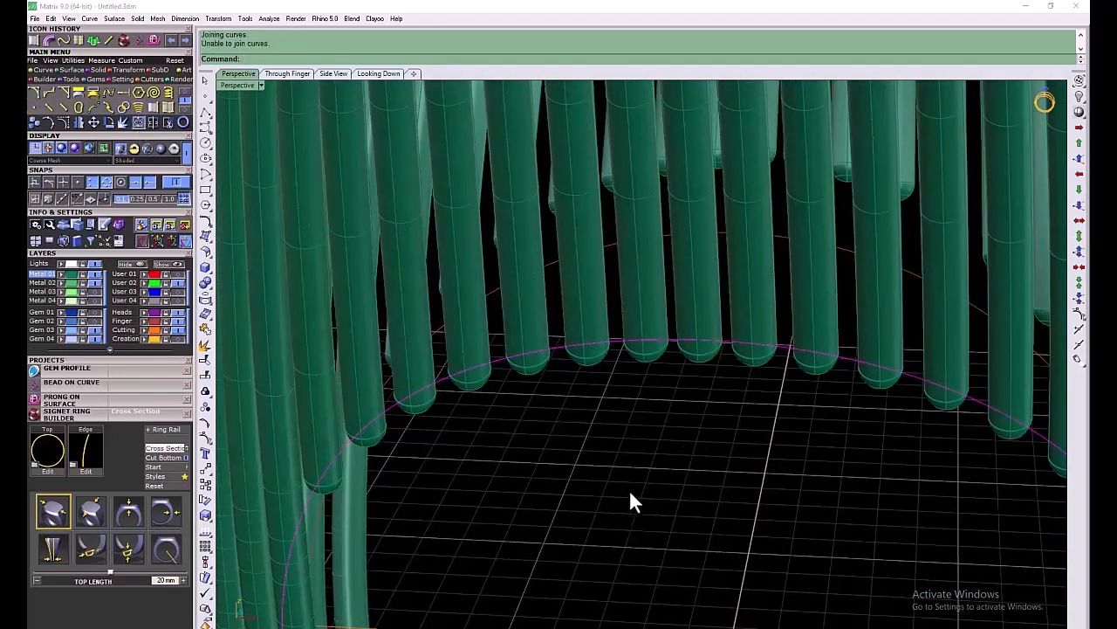
pyautogui.click(605, 445)
# Move all shank pipes and their curves to the Metal 02 layer and hide that layer
pyautogui.scroll(-10, 419, 227)
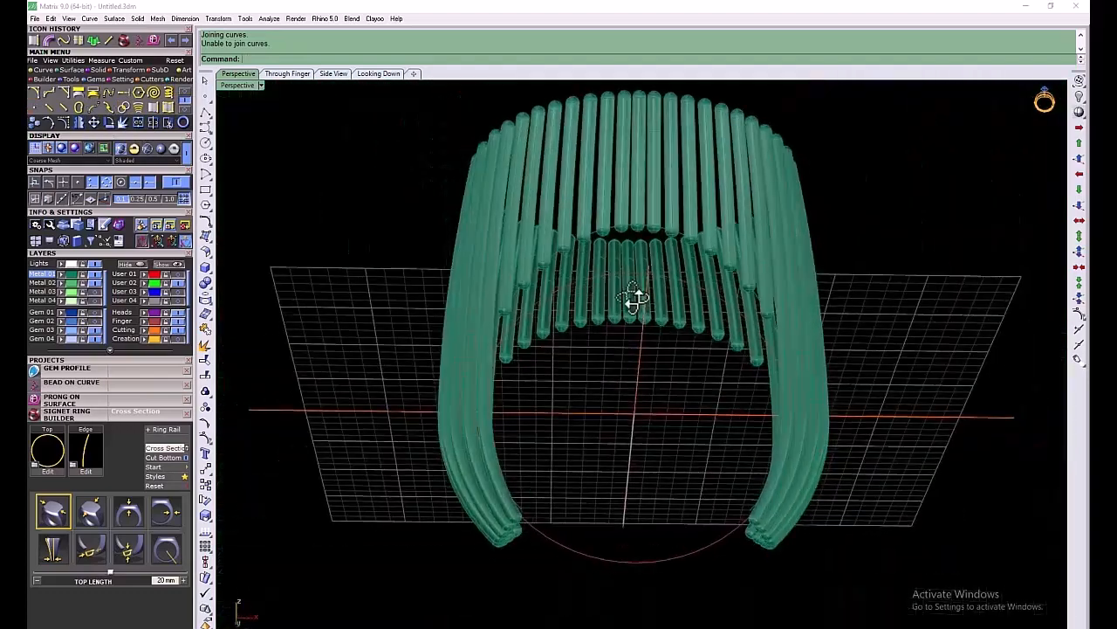
pyautogui.moveTo(632, 300); pyautogui.dragTo(621, 235, button='right')
pyautogui.doubleClick(236, 77)
pyautogui.moveTo(507, 603); pyautogui.dragTo(219, 376)
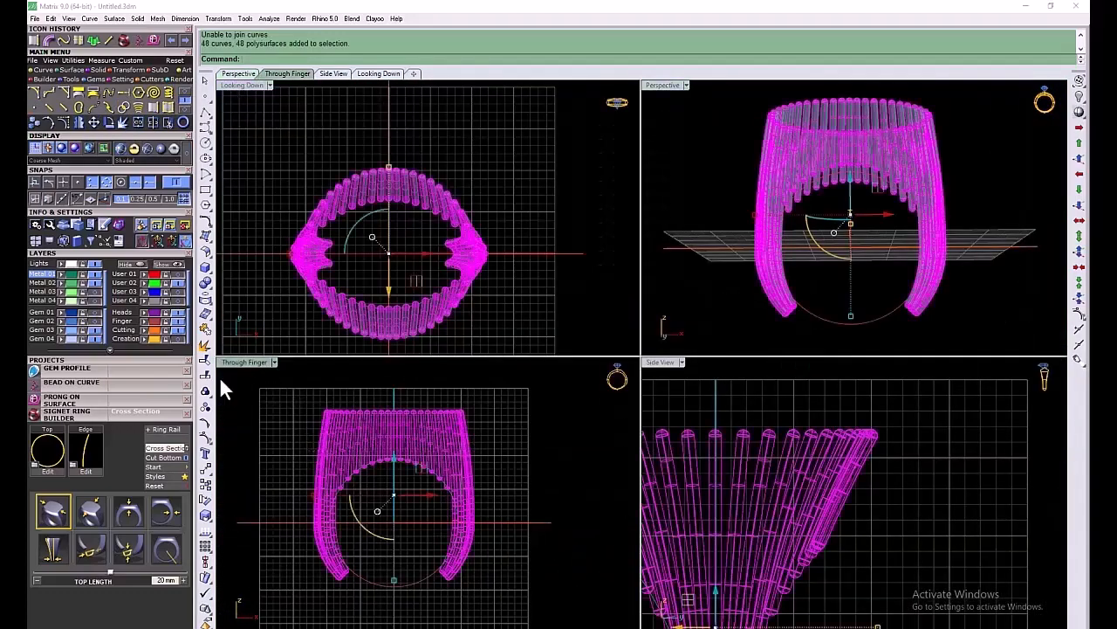
pyautogui.click(61, 283)
pyautogui.click(96, 283)
# Bridge the gap between the two duplicated edge curves with a curvature blend and join them into one open curve
pyautogui.scroll(15, 388, 306)
pyautogui.click(184, 92)
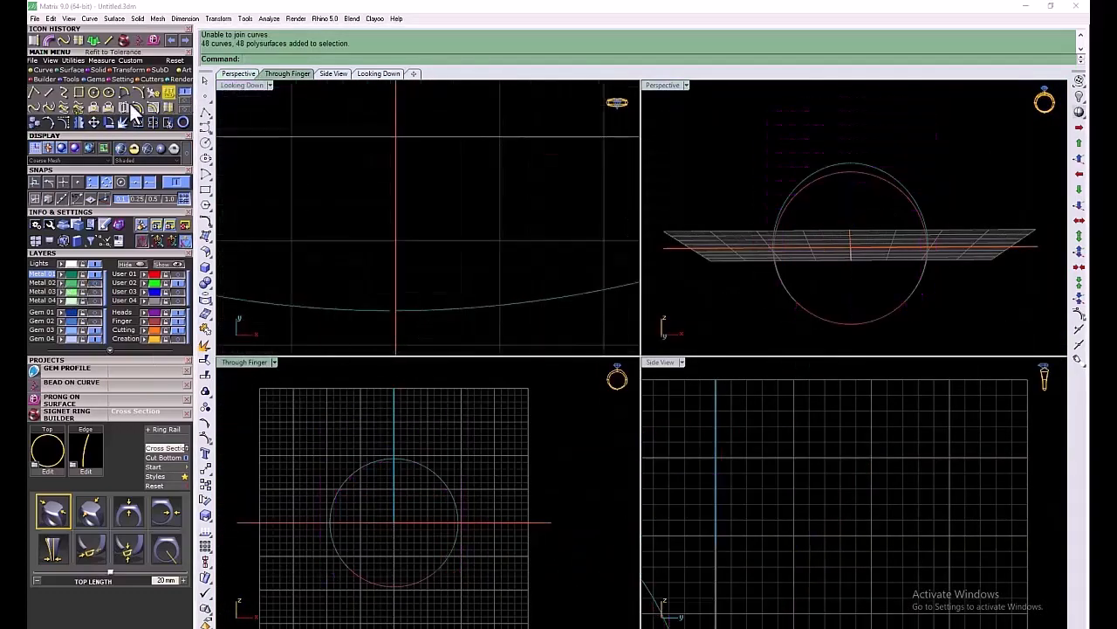
pyautogui.click(129, 103)
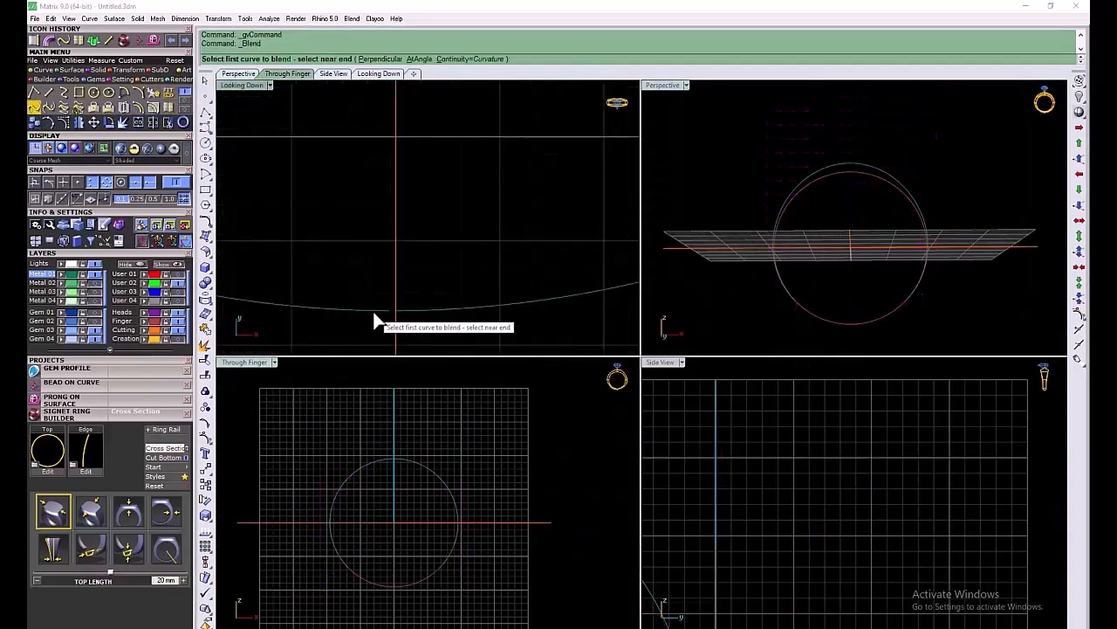
pyautogui.click(138, 123)
pyautogui.press('Escape')
pyautogui.moveTo(412, 280); pyautogui.dragTo(336, 334)
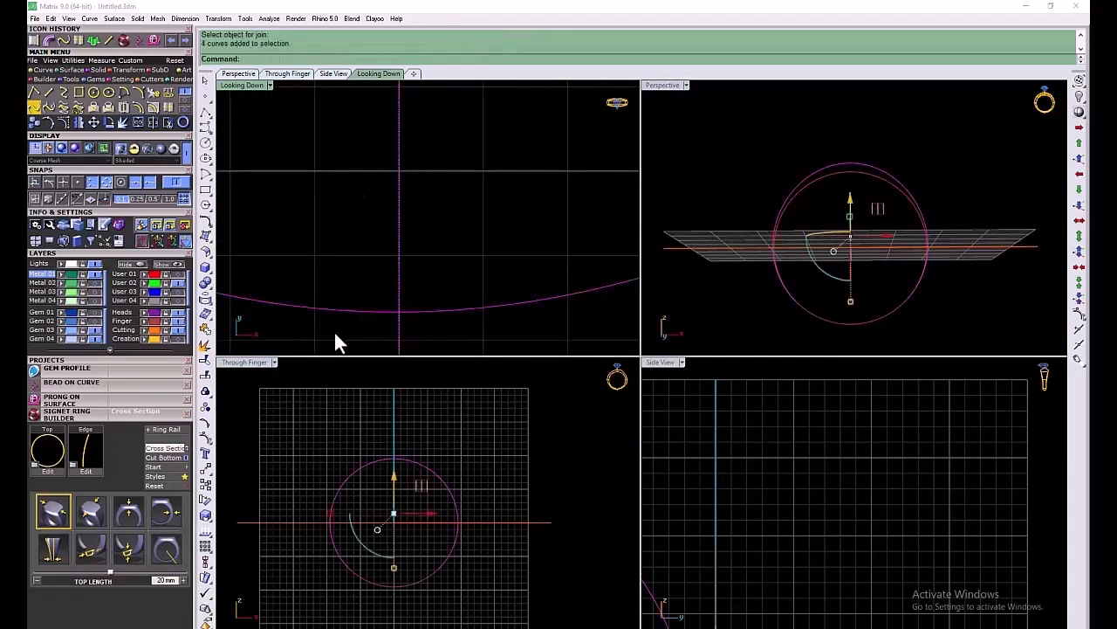
pyautogui.click(400, 254)
pyautogui.click(488, 272)
pyautogui.click(463, 309)
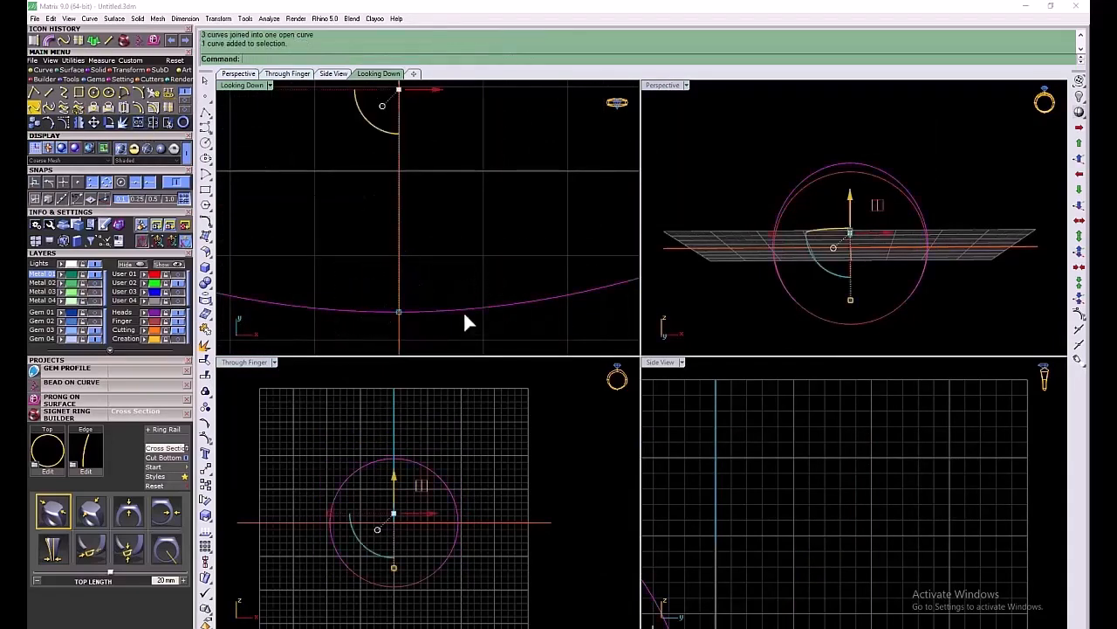
# Pipe the joined finger-hole curve with a start and end radius of 0.5 and round caps
pyautogui.click(73, 70)
pyautogui.click(47, 43)
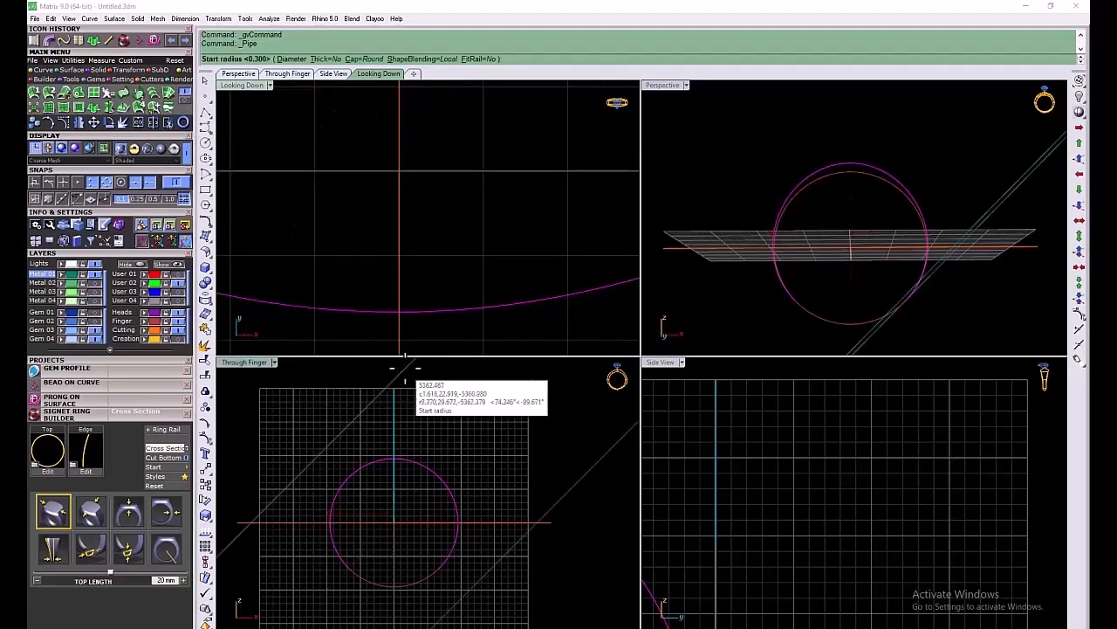
pyautogui.write('0.5')
pyautogui.press('Return')
pyautogui.press('Return')
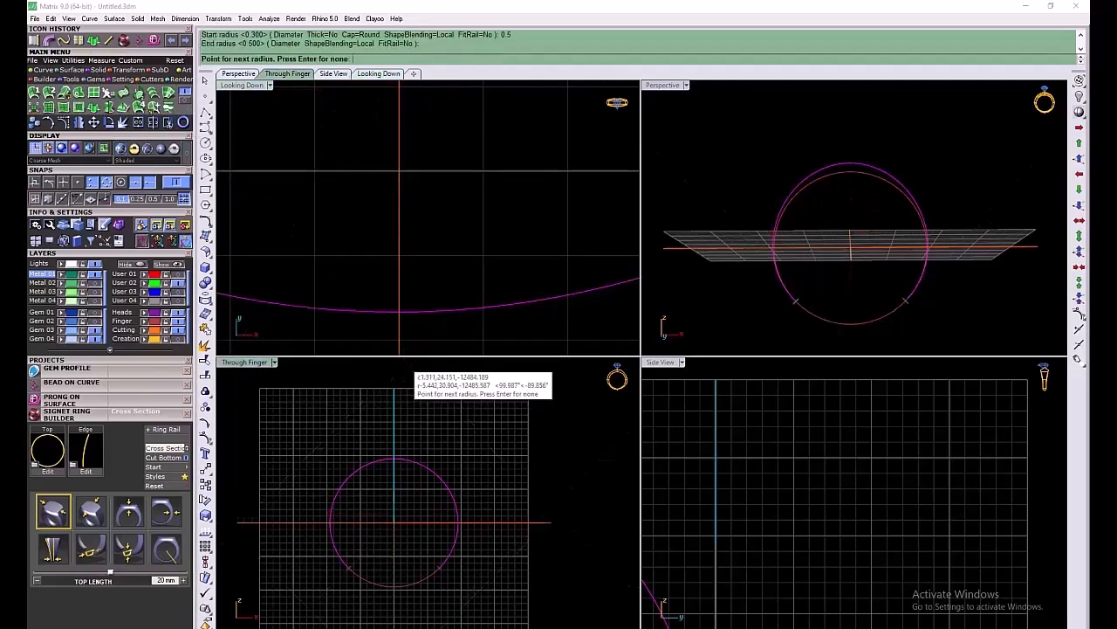
pyautogui.press('Return')
# Mirror the finger-hole pipe across the ring's centre plane to the opposite side
pyautogui.scroll(-2, 455, 486)
pyautogui.scroll(3, 462, 484)
pyautogui.scroll(-10, 757, 531)
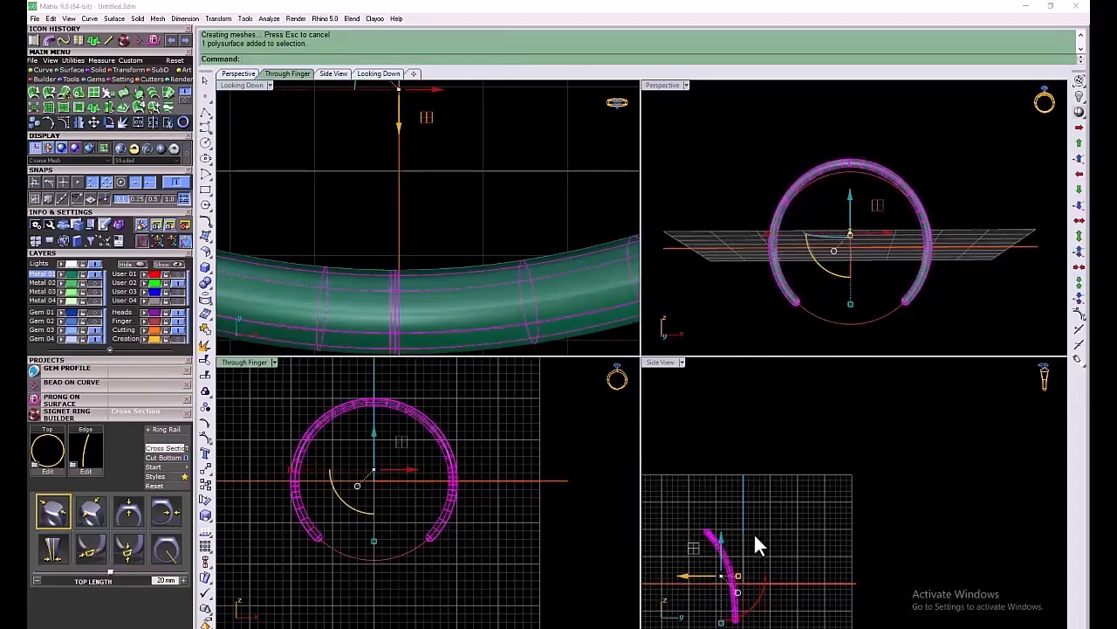
pyautogui.press('F5')
pyautogui.hotkey('ctrl', 'z')
pyautogui.keyDown('ctrl'); pyautogui.moveTo(757, 532); pyautogui.dragTo(784, 533, button='right'); pyautogui.keyUp('ctrl')
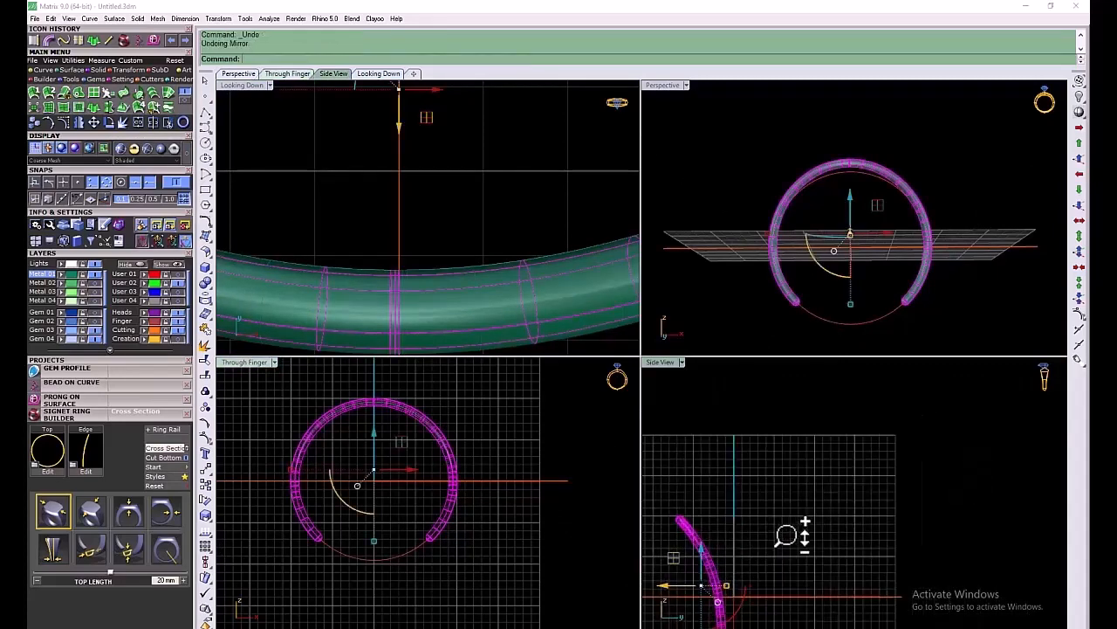
pyautogui.press('F5')
pyautogui.press('Escape')
# Show the Metal 02 layer and check the shank pipes together with the finger-hole pipes
pyautogui.click(94, 283)
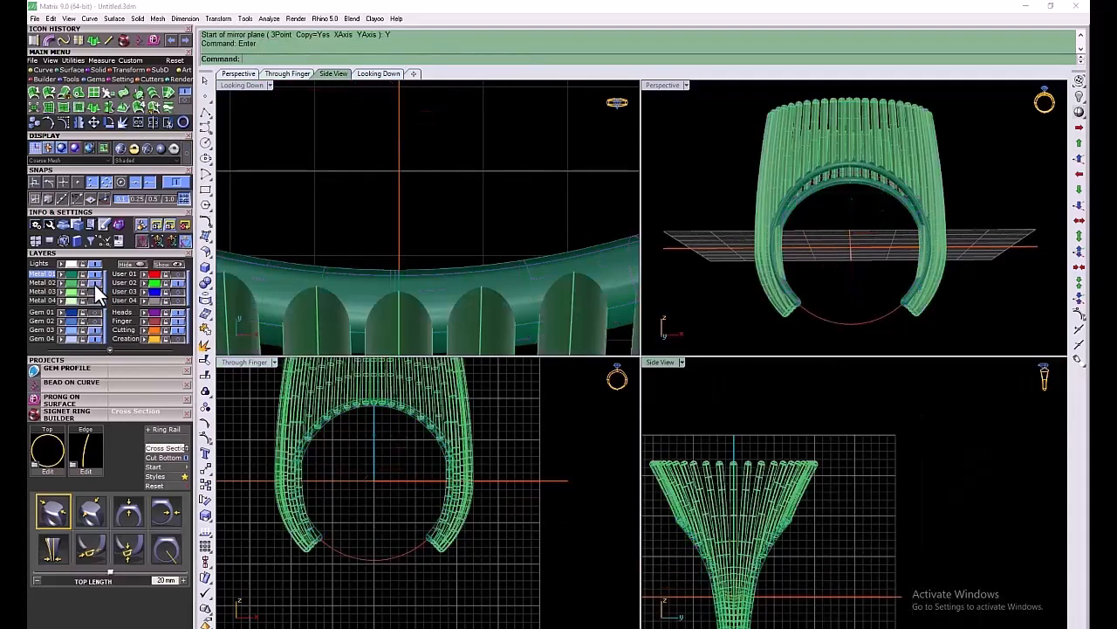
pyautogui.doubleClick(663, 89)
pyautogui.moveTo(851, 380); pyautogui.dragTo(849, 409, button='right')
pyautogui.doubleClick(234, 87)
# Draw a both-sides horizontal line centred on the origin (0) along the X axis, extending past both sides of the shank
pyautogui.doubleClick(237, 364)
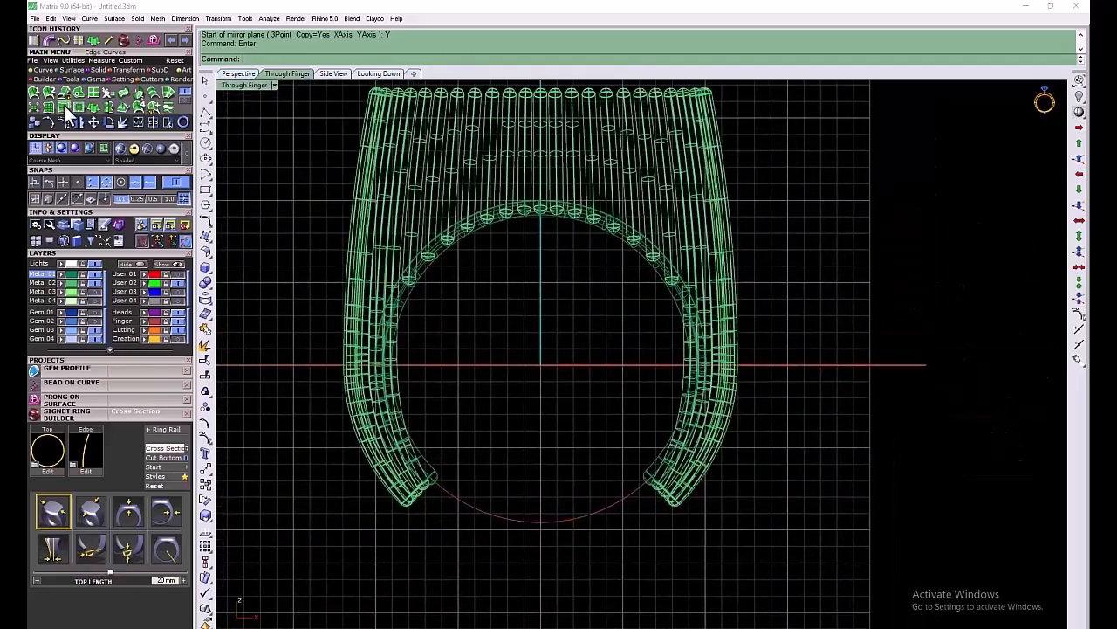
pyautogui.click(106, 41)
pyautogui.write('0')
pyautogui.press('Return')
pyautogui.click(259, 59)
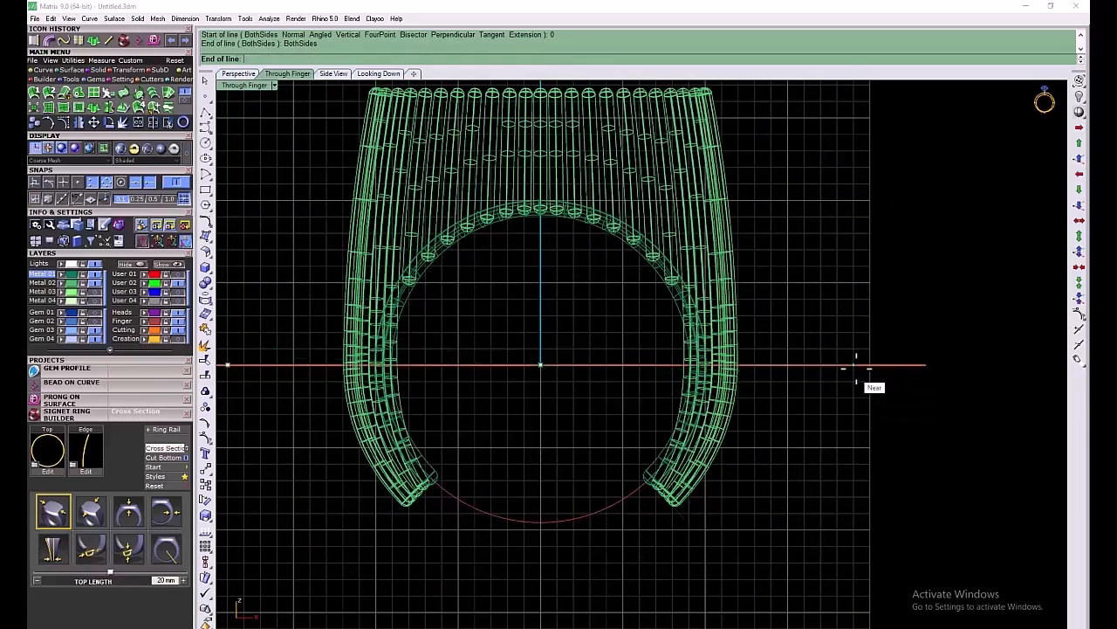
pyautogui.click(861, 366)
# Move the horizontal line slightly below the X axis
pyautogui.scroll(-6, 479, 435)
pyautogui.click(560, 400)
pyautogui.click(571, 440)
pyautogui.scroll(4, 494, 404)
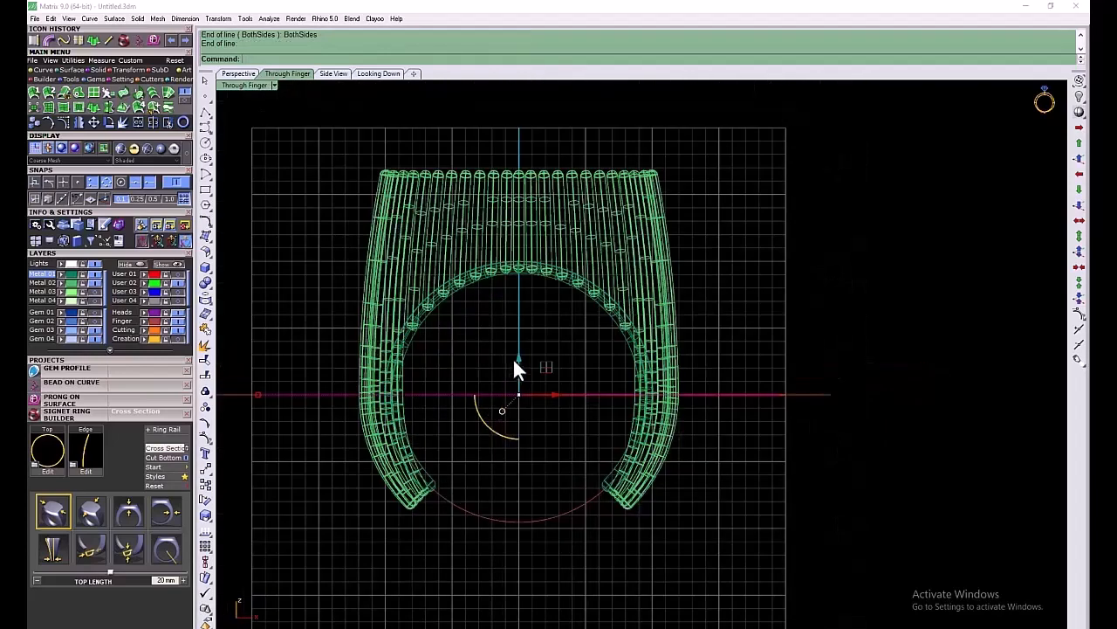
pyautogui.moveTo(515, 369)
pyautogui.mouseDown()
pyautogui.moveTo(524, 393)
pyautogui.moveTo(523, 382)
pyautogui.mouseUp()
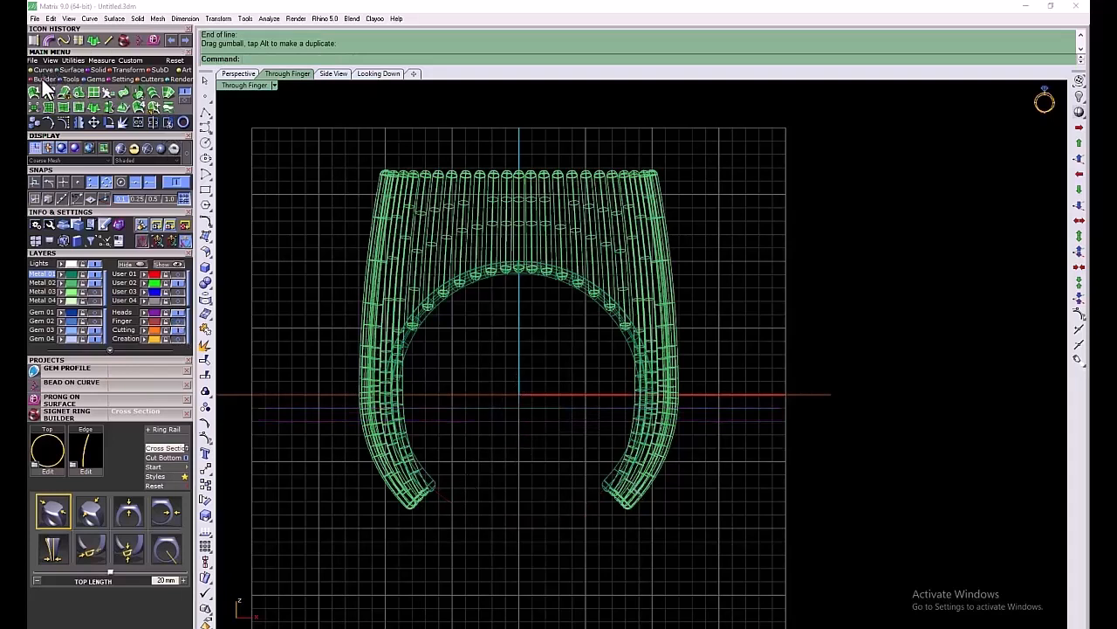
# Create a solid box from the lowered line down past the shank's lower ends, about 21 mm deep
pyautogui.click(97, 69)
pyautogui.click(40, 103)
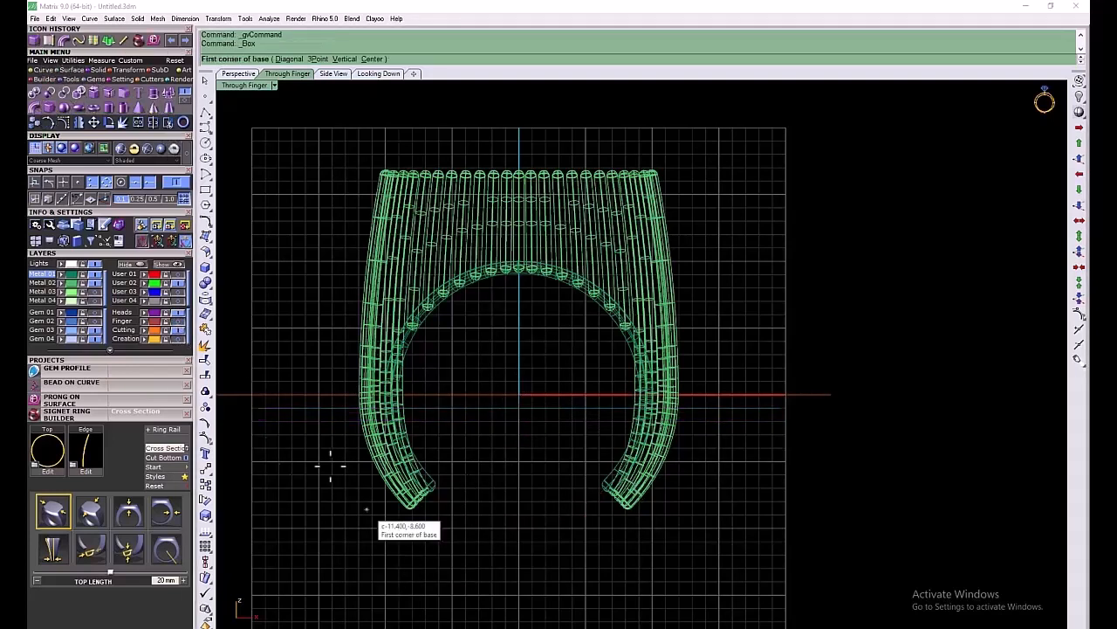
pyautogui.click(258, 408)
pyautogui.click(802, 548)
pyautogui.doubleClick(252, 87)
pyautogui.click(901, 547)
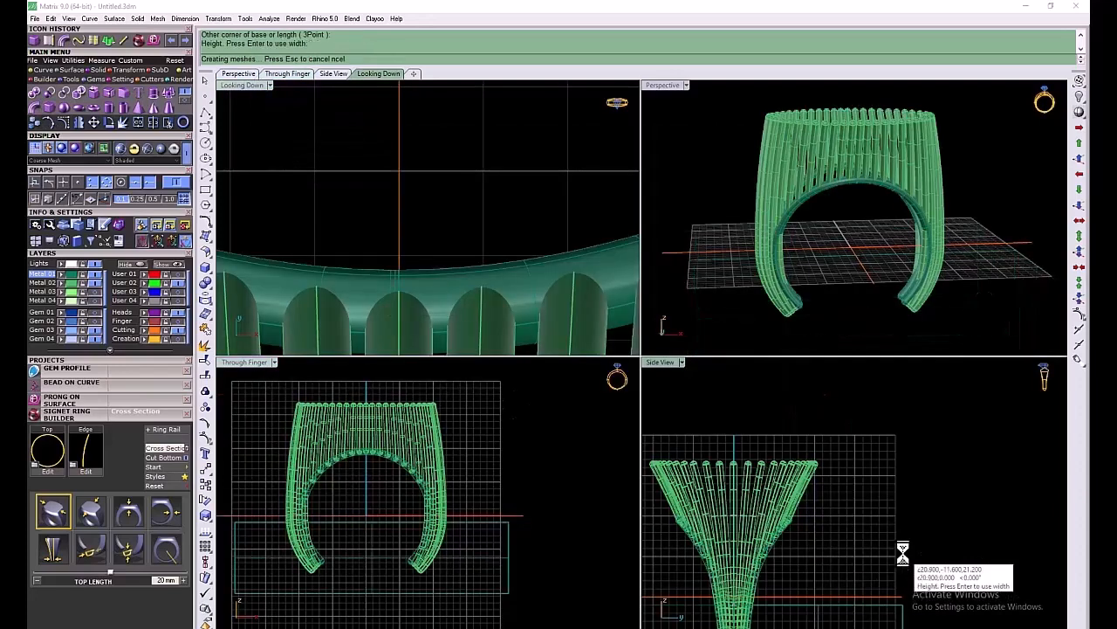
# Shift the box sideways so it spans the full width of the shank
pyautogui.moveTo(887, 610); pyautogui.dragTo(888, 529, button='right')
pyautogui.click(913, 474)
pyautogui.click(781, 581)
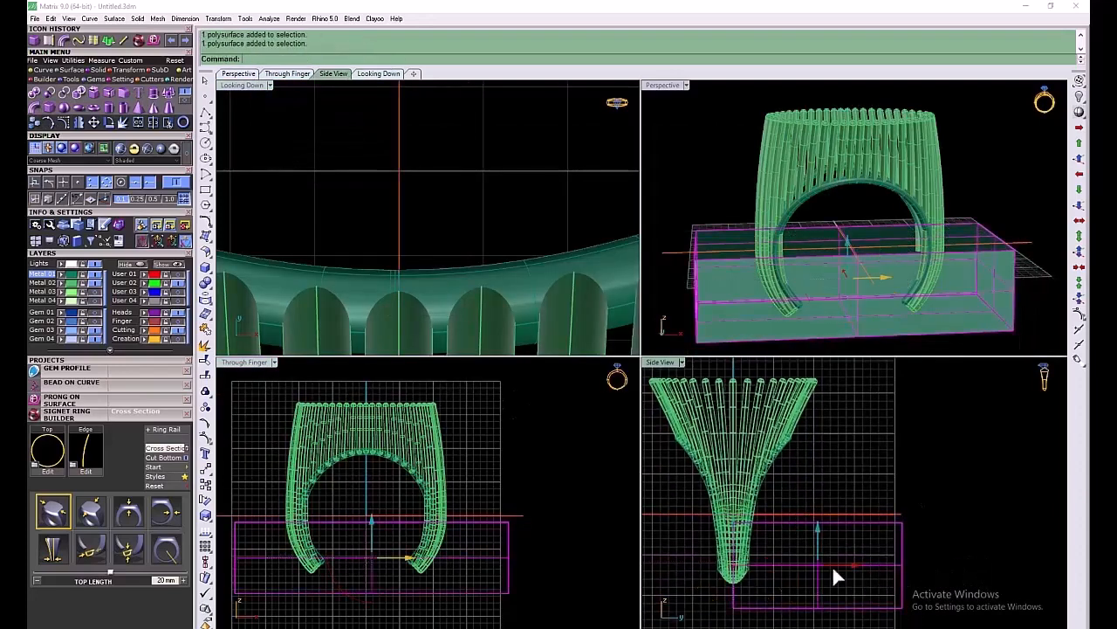
# Subtract the box from all the shank and finger-hole pipes with Boolean Difference
pyautogui.hotkey('ctrl', 'a')
pyautogui.keyDown('ctrl'); pyautogui.click(477, 523); pyautogui.keyUp('ctrl')
pyautogui.keyDown('ctrl'); pyautogui.click(477, 522); pyautogui.keyUp('ctrl')
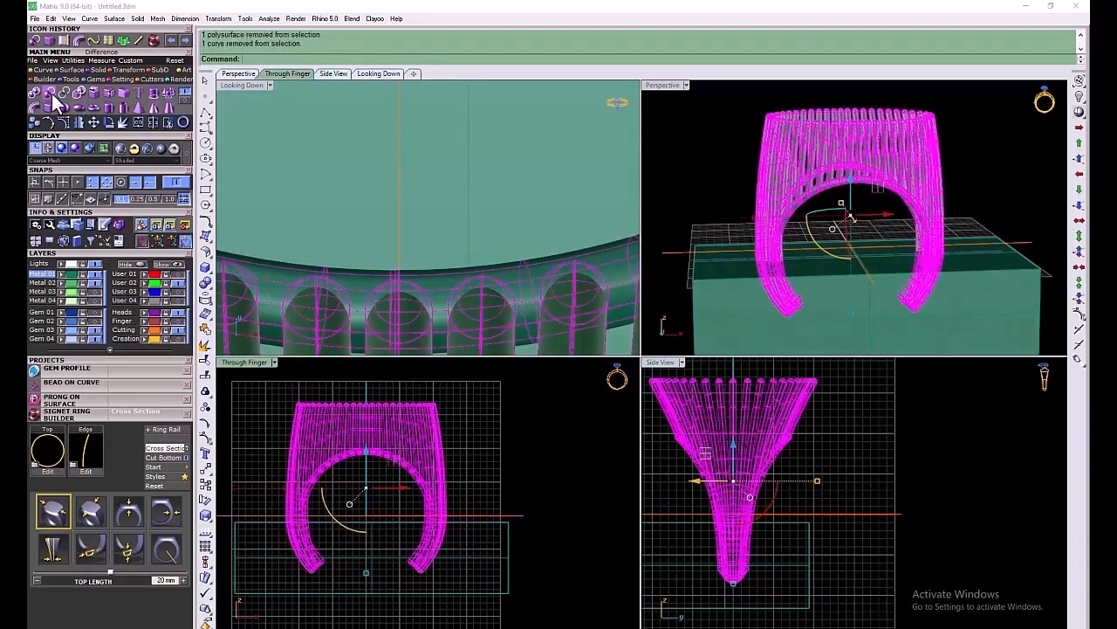
pyautogui.click(51, 95)
pyautogui.press('Escape')
pyautogui.click(509, 547)
pyautogui.rightClick(534, 549)
pyautogui.press('Escape')
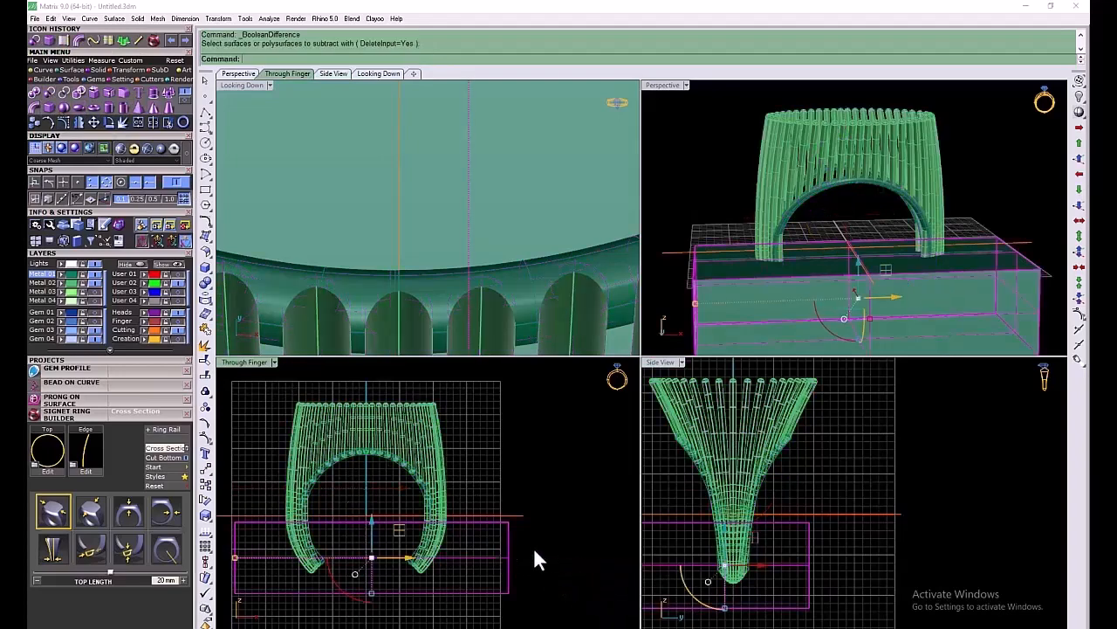
# Run Boolean Difference again on all the shank and finger-hole pipes, using the box to cut off their lower ends
pyautogui.press('Escape')
pyautogui.click(50, 95)
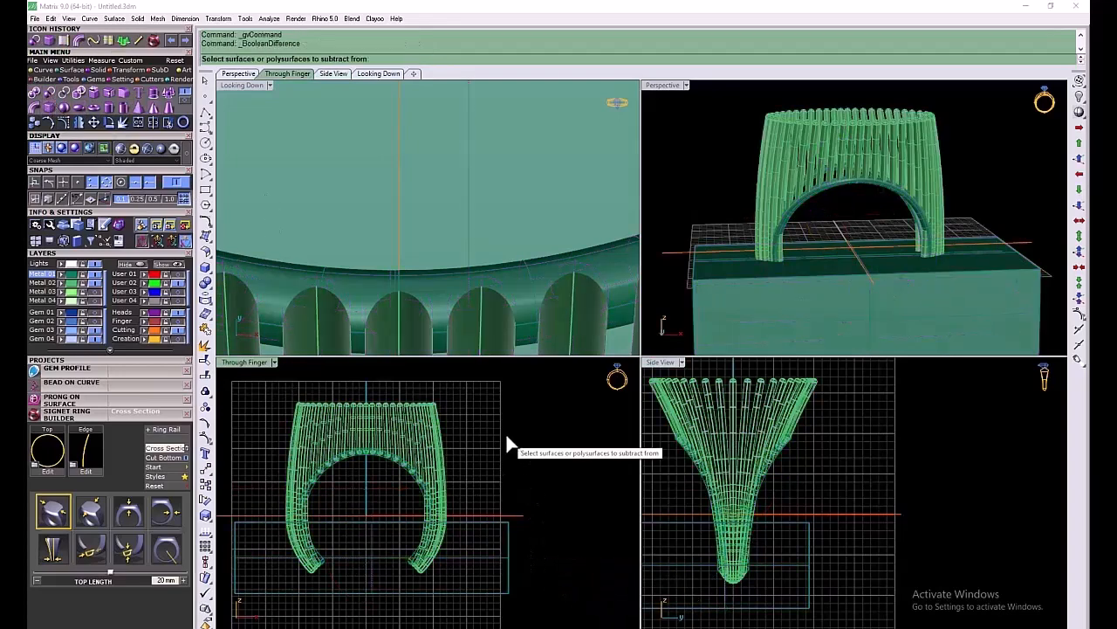
pyautogui.click(412, 435)
pyautogui.click(313, 428)
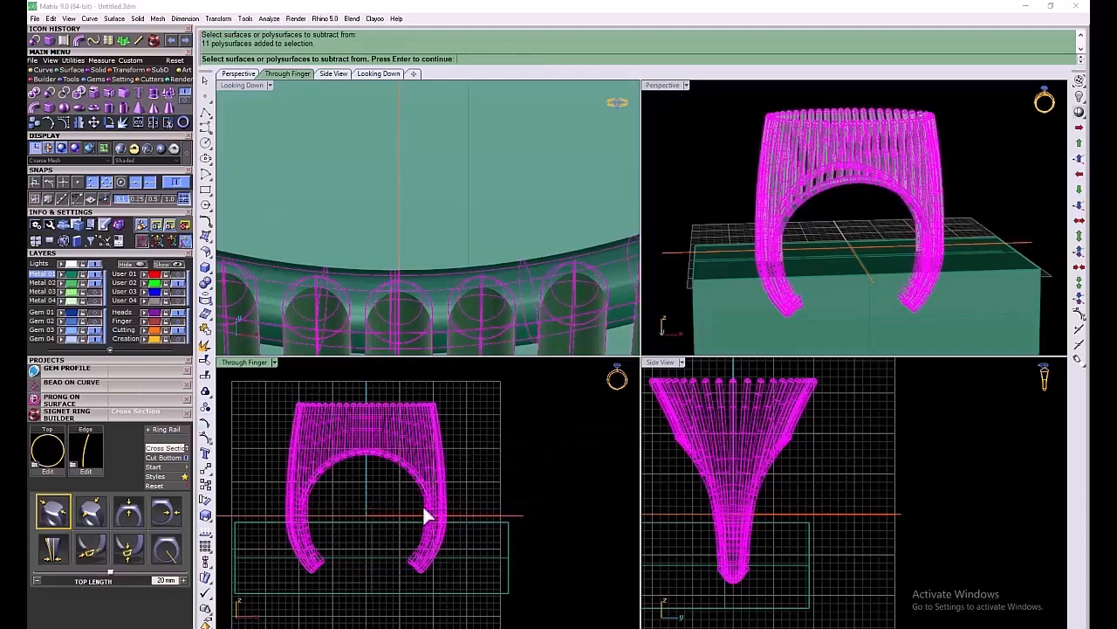
pyautogui.rightClick(556, 503)
pyautogui.click(508, 567)
pyautogui.rightClick(554, 560)
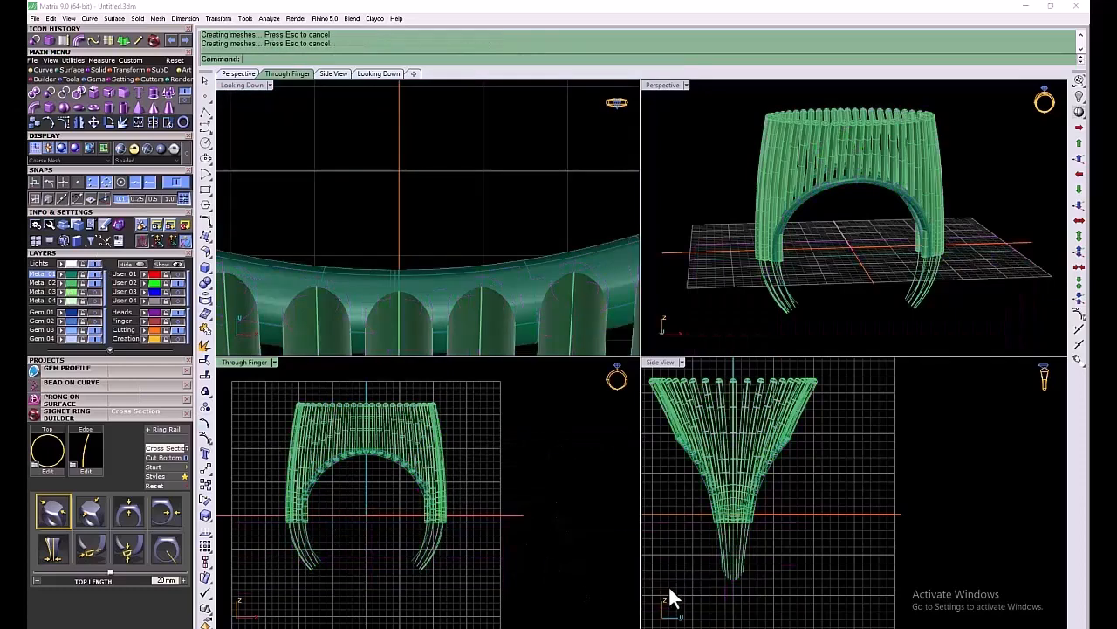
# Delete the 19 guide curves running through the shank pipes and protruding below the cut
pyautogui.click(163, 336)
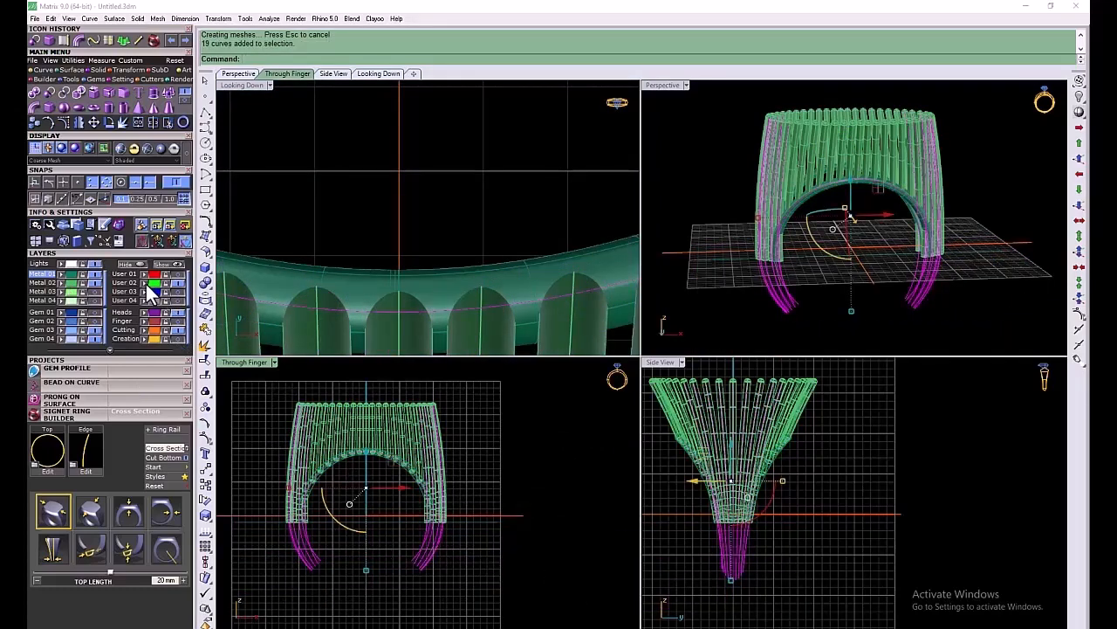
pyautogui.press('Delete')
# Hide the two dark green finger-hole pipes together with the horizontal line
pyautogui.doubleClick(655, 86)
pyautogui.moveTo(642, 253); pyautogui.dragTo(595, 406, button='right')
pyautogui.scroll(6, 834, 249)
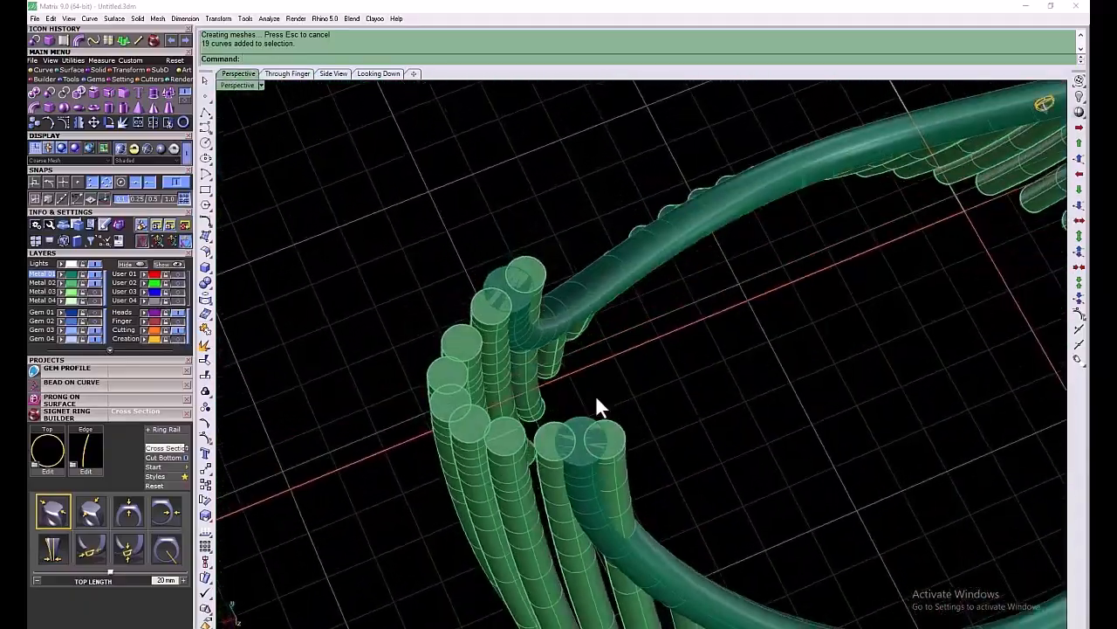
pyautogui.click(64, 273)
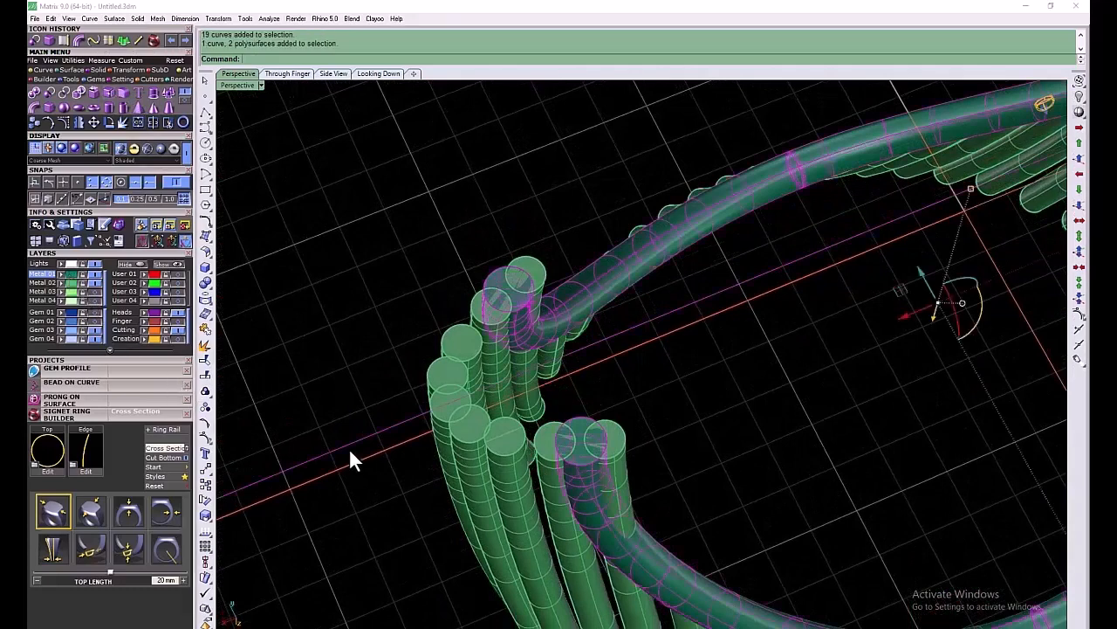
pyautogui.click(61, 263)
pyautogui.click(94, 263)
# Duplicate the nine circular end edges of the cut pipes on one side of the shank and hide the pipes
pyautogui.moveTo(463, 288); pyautogui.dragTo(482, 344, button='right')
pyautogui.click(65, 42)
pyautogui.click(536, 339)
pyautogui.rightClick(536, 340)
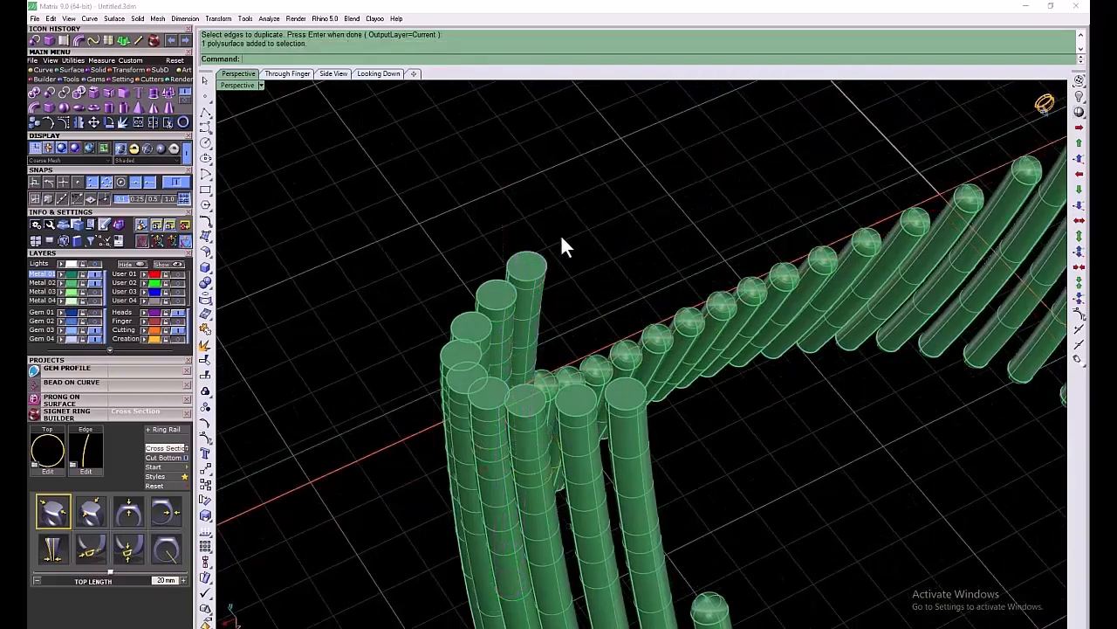
pyautogui.rightClick(560, 234)
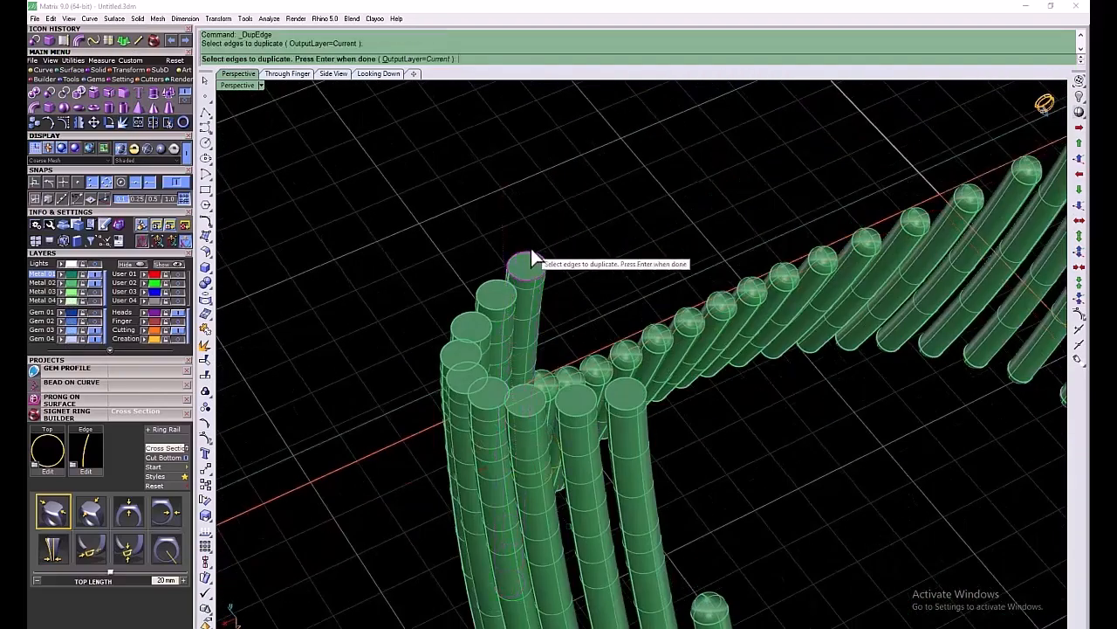
pyautogui.click(458, 397)
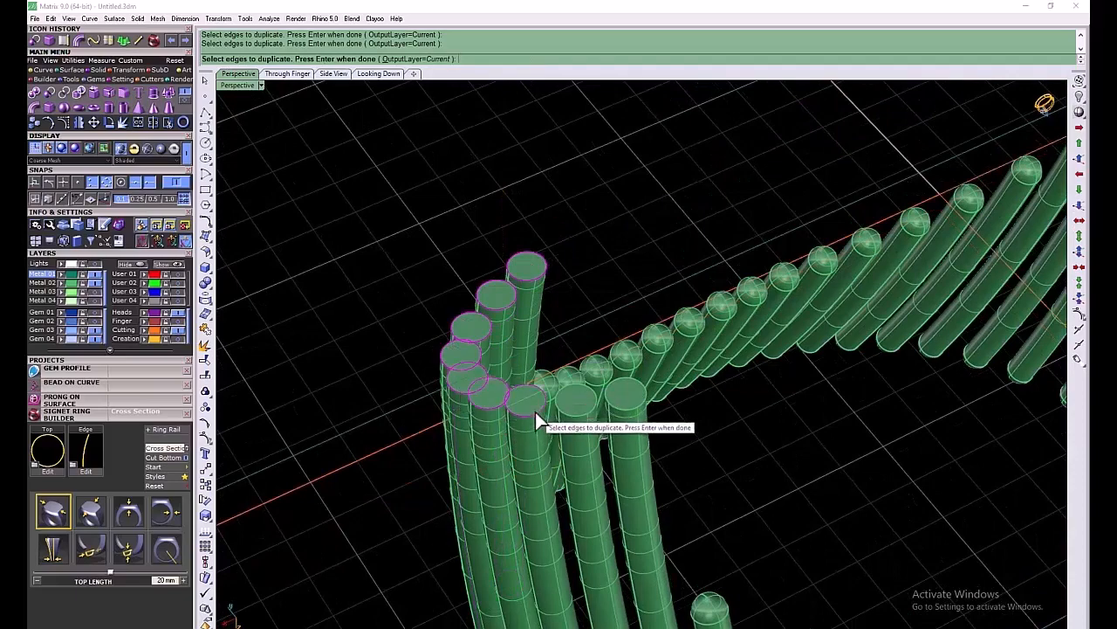
pyautogui.click(536, 415)
pyautogui.click(578, 416)
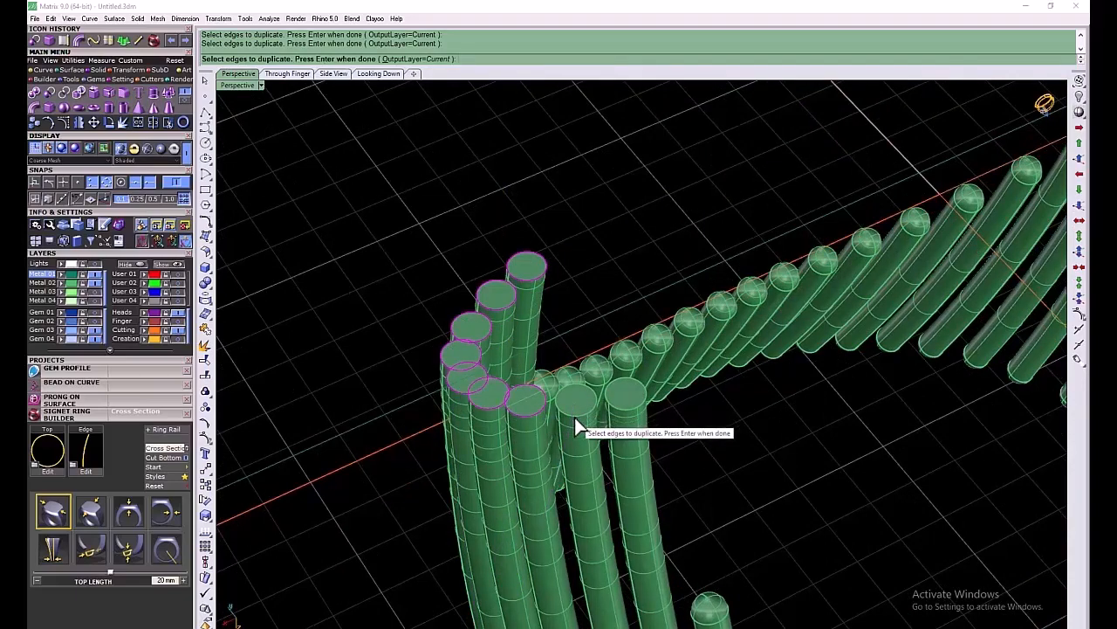
pyautogui.rightClick(636, 419)
pyautogui.click(663, 437)
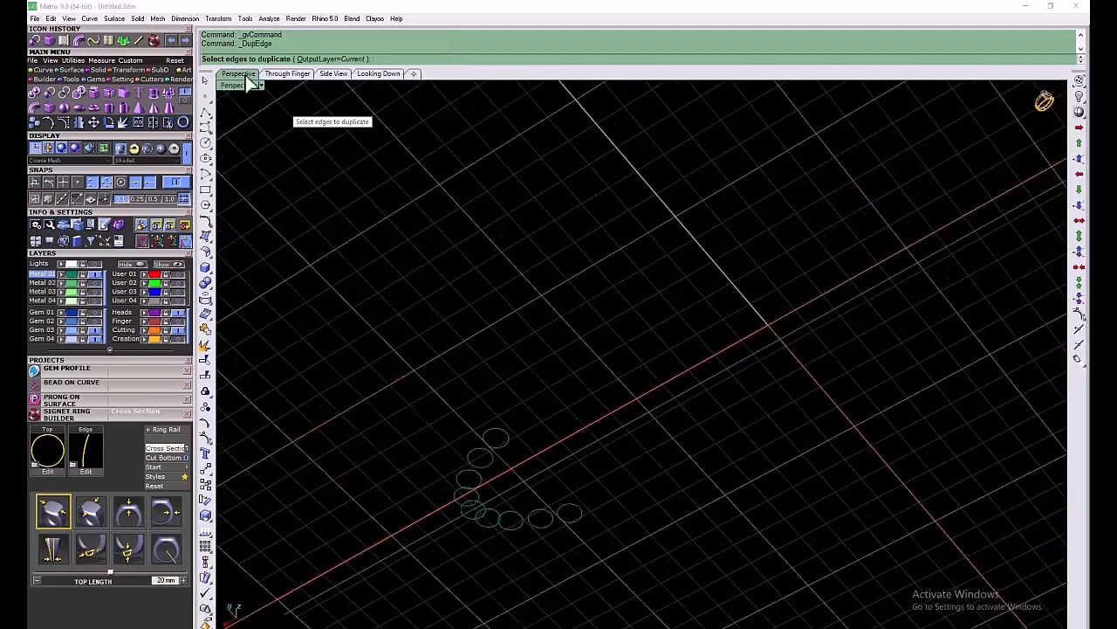
# In the Looking Down view, draw a circle on the horizontal axis, then resize and shift it to overlap the inner sides of the edge circles
pyautogui.doubleClick(244, 85)
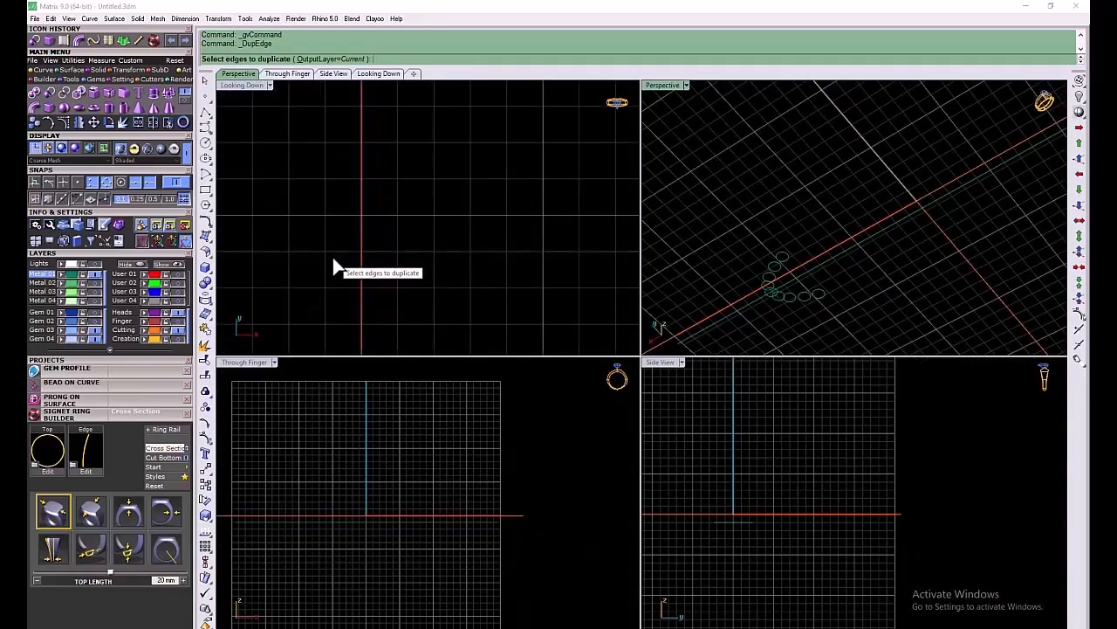
pyautogui.doubleClick(240, 84)
pyautogui.scroll(-6, 681, 352)
pyautogui.moveTo(981, 157); pyautogui.dragTo(779, 218, button='right')
pyautogui.scroll(6, 780, 218)
pyautogui.rightClick(780, 219)
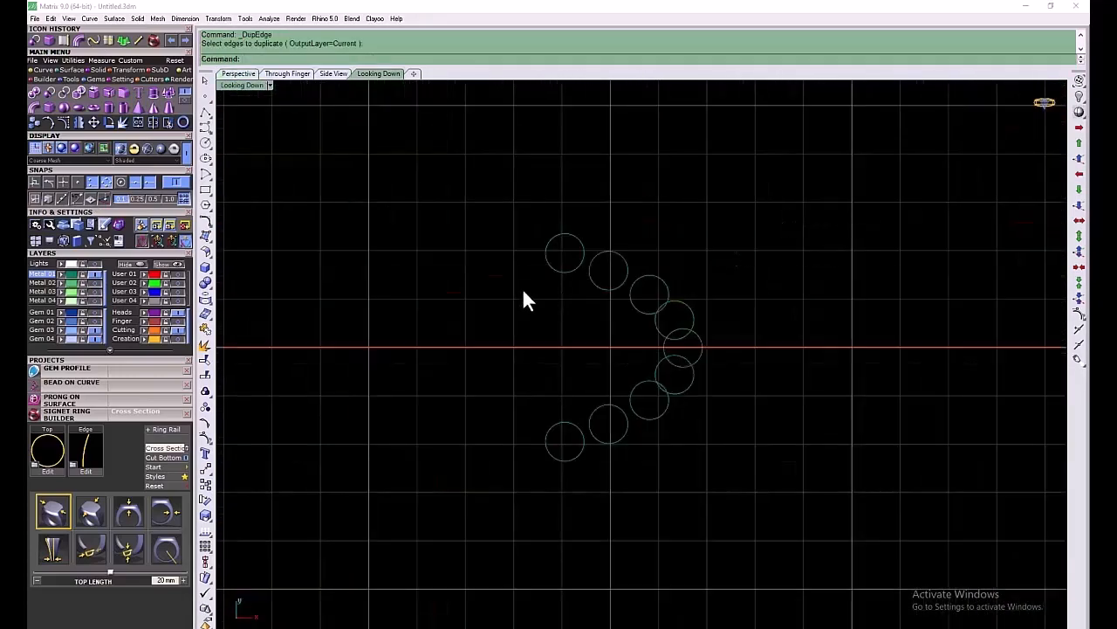
pyautogui.click(40, 70)
pyautogui.click(94, 91)
pyautogui.click(559, 348)
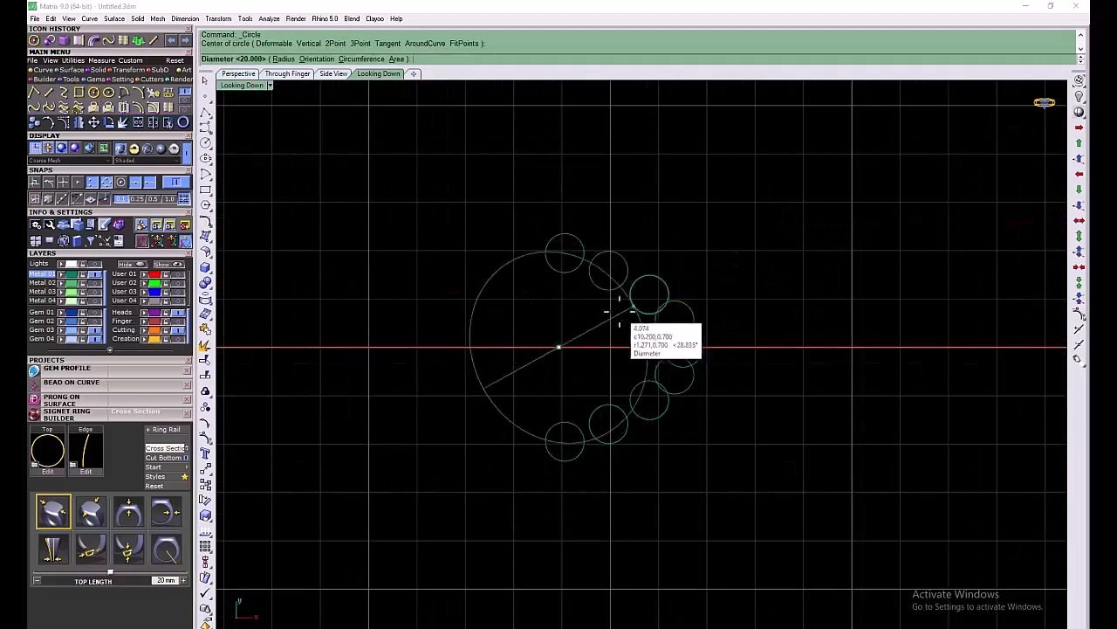
pyautogui.click(606, 313)
pyautogui.click(605, 314)
pyautogui.keyDown('shift'); pyautogui.moveTo(500, 349); pyautogui.dragTo(475, 350); pyautogui.keyUp('shift')
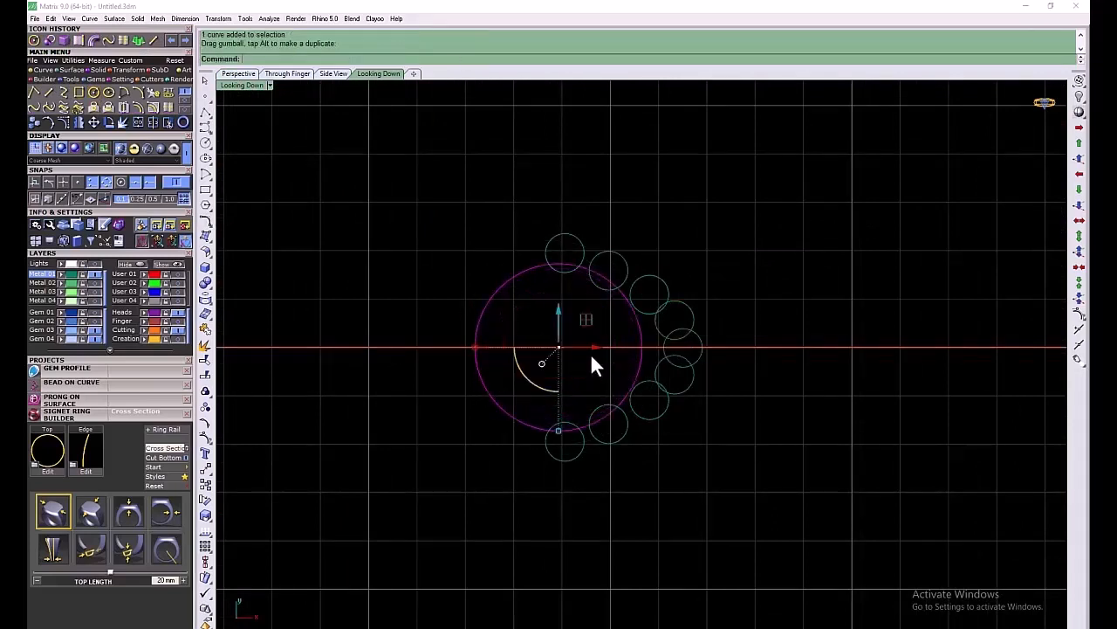
pyautogui.moveTo(591, 349); pyautogui.dragTo(616, 365)
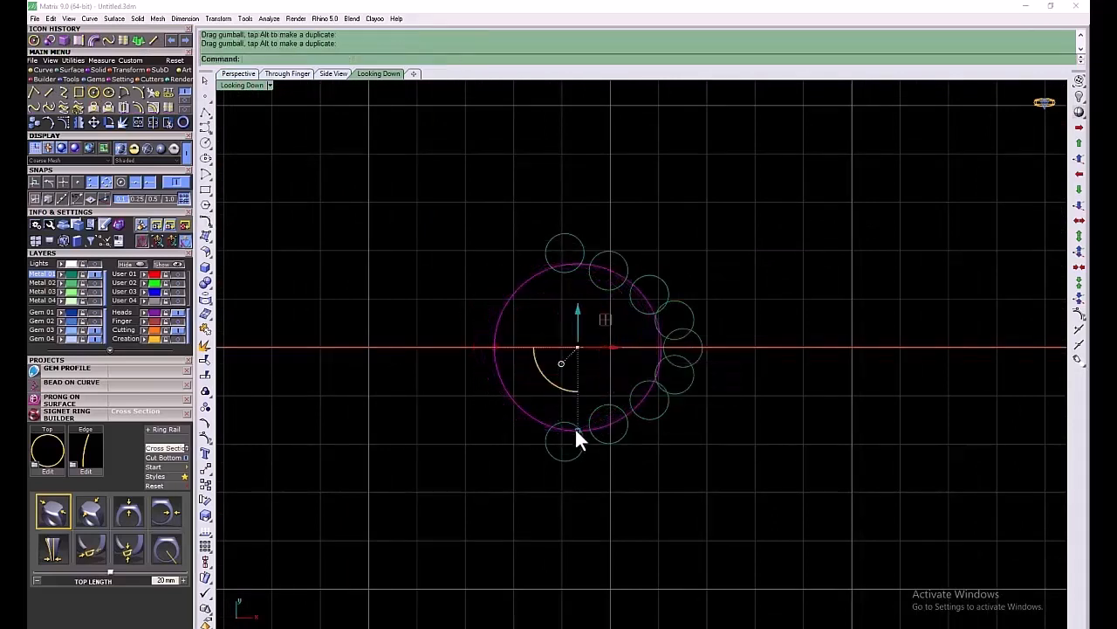
# Trim the nine edge circles to their outer arcs and delete the large construction circle
pyautogui.hotkey('ctrl', 'a')
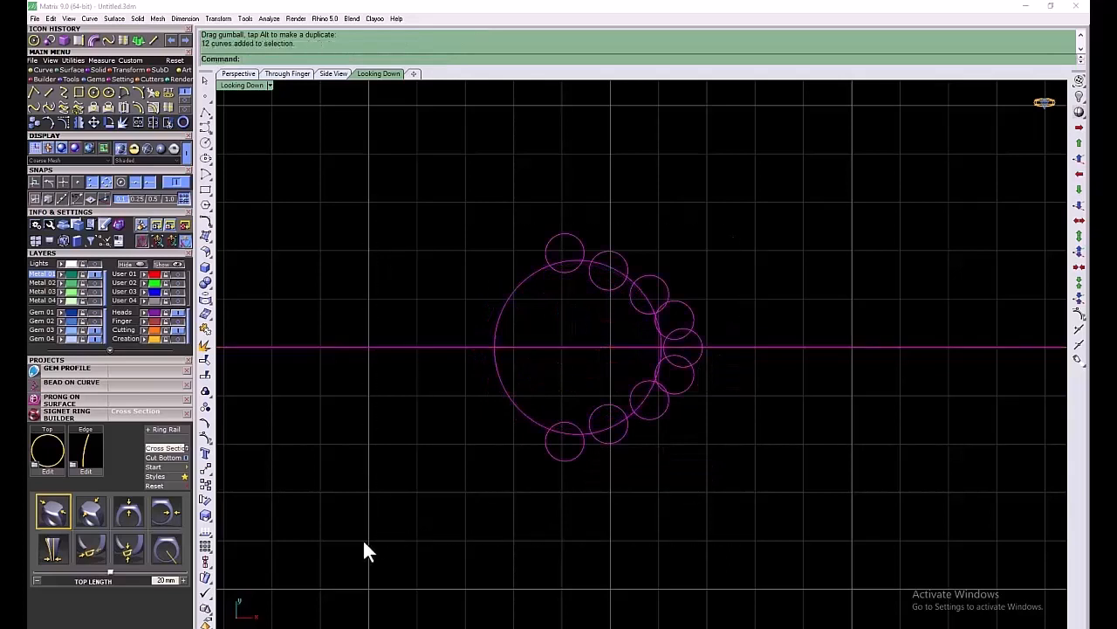
pyautogui.click(171, 122)
pyautogui.click(571, 271)
pyautogui.click(604, 289)
pyautogui.click(636, 307)
pyautogui.click(661, 310)
pyautogui.click(680, 329)
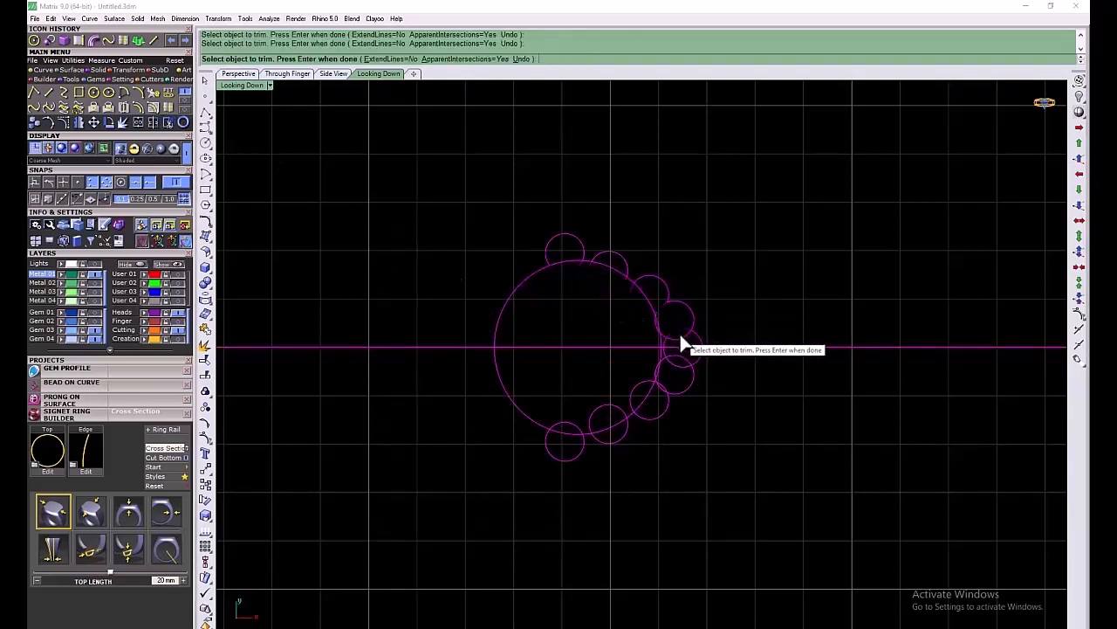
pyautogui.click(680, 338)
pyautogui.click(683, 357)
pyautogui.click(682, 366)
pyautogui.click(666, 391)
pyautogui.click(660, 389)
pyautogui.click(634, 409)
pyautogui.click(625, 413)
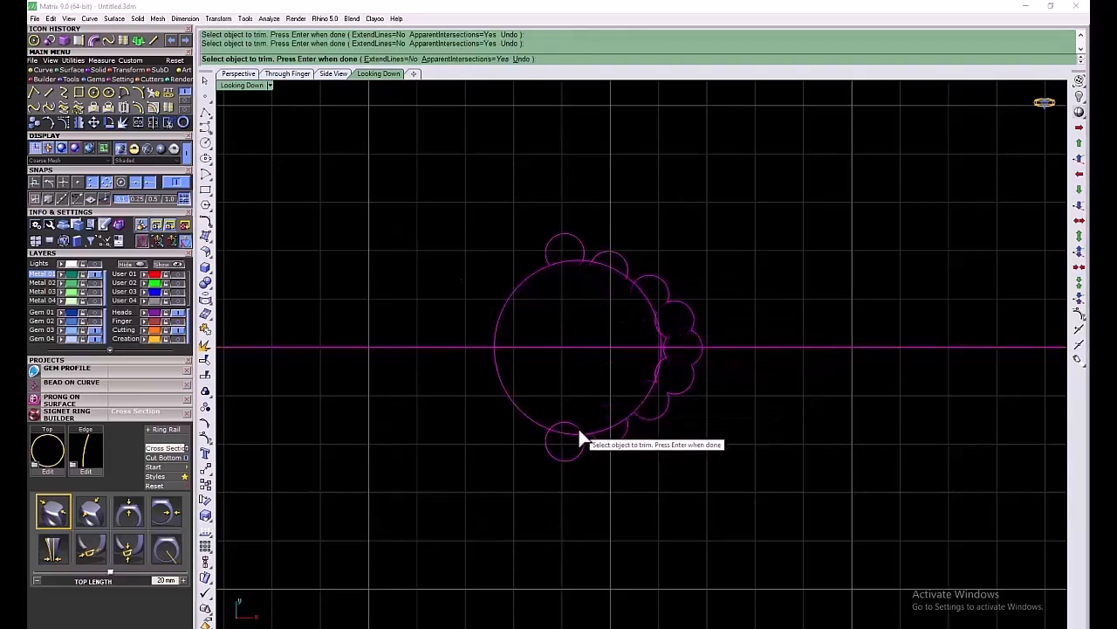
pyautogui.press('Return')
pyautogui.click(517, 291)
pyautogui.press('Delete')
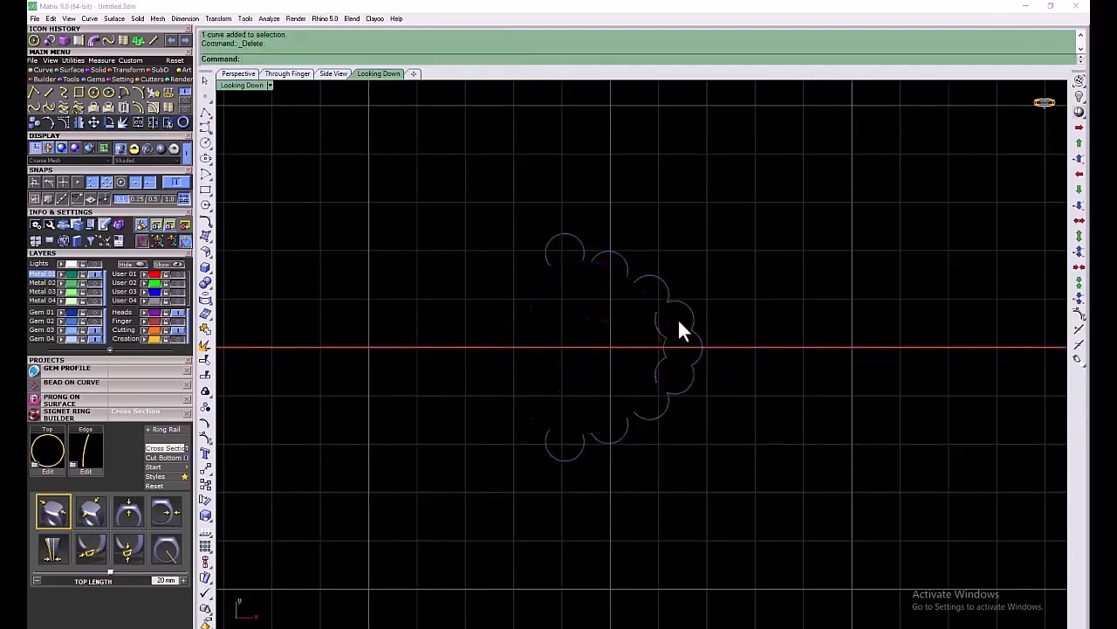
# Bridge the gaps between the outer arcs with curvature-continuous Blend curves
pyautogui.click(37, 108)
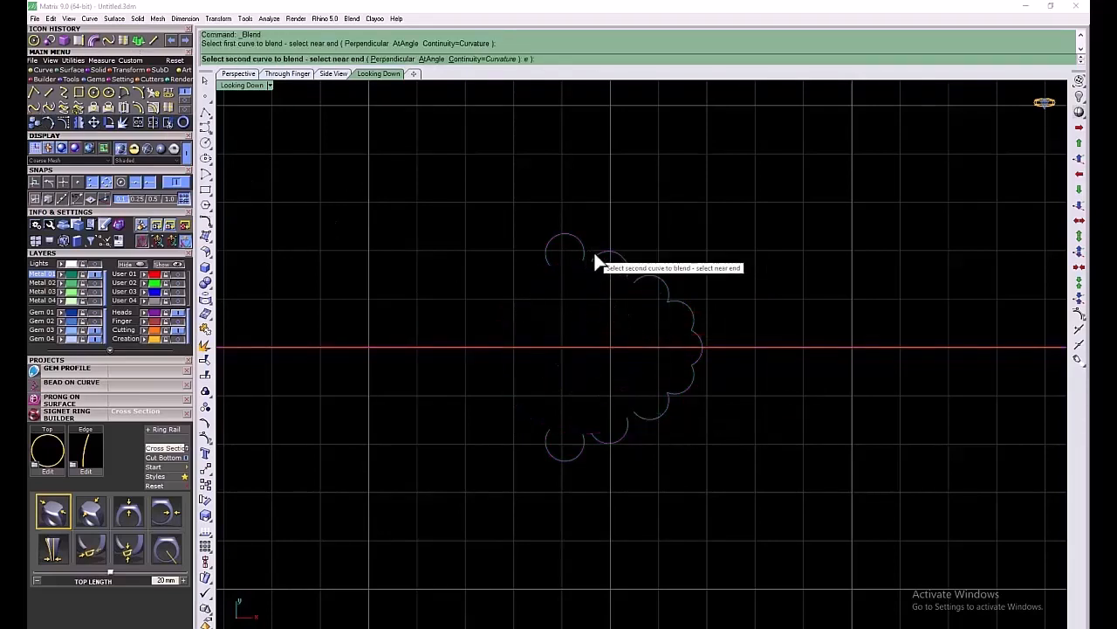
pyautogui.click(627, 419)
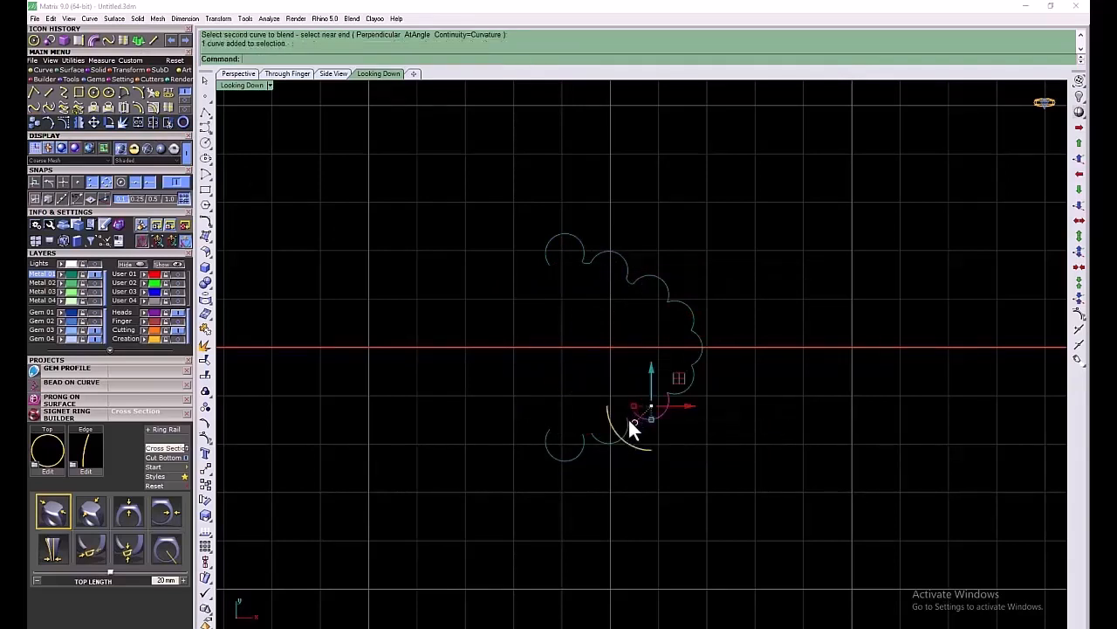
pyautogui.click(582, 431)
# Draw a vertical line across the two end arcs and lengthen it past both of them
pyautogui.click(155, 41)
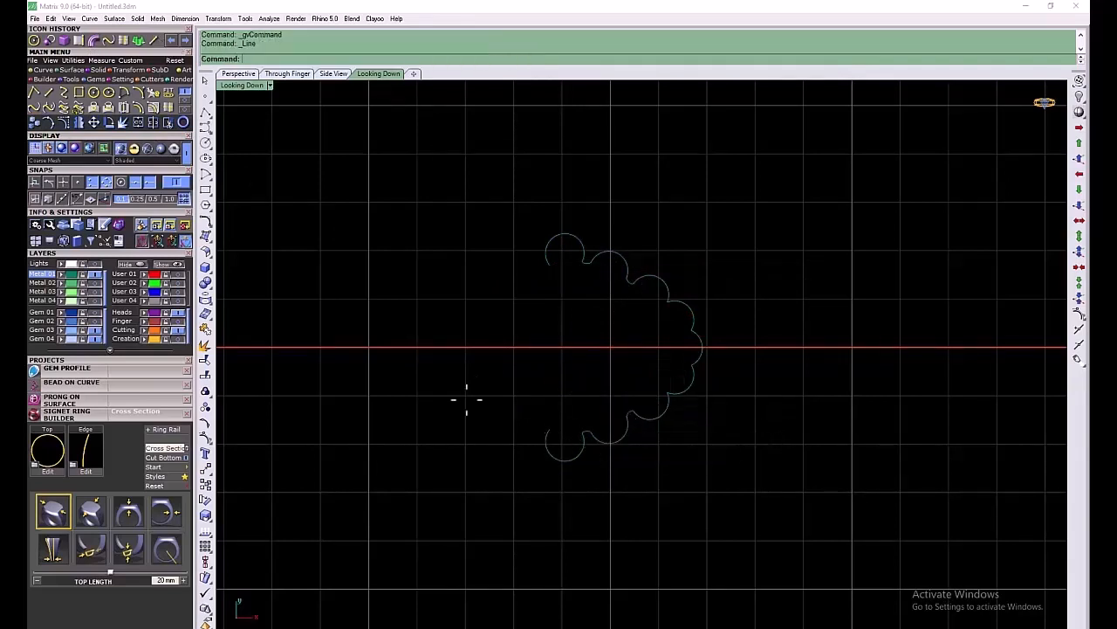
pyautogui.click(552, 455)
pyautogui.click(553, 236)
pyautogui.click(551, 384)
pyautogui.moveTo(552, 390); pyautogui.dragTo(552, 536)
# Trim off the parts of the two end arcs beyond the vertical line and delete the line
pyautogui.hotkey('ctrl', 'a')
pyautogui.click(168, 124)
pyautogui.click(547, 247)
pyautogui.click(547, 436)
pyautogui.rightClick(569, 299)
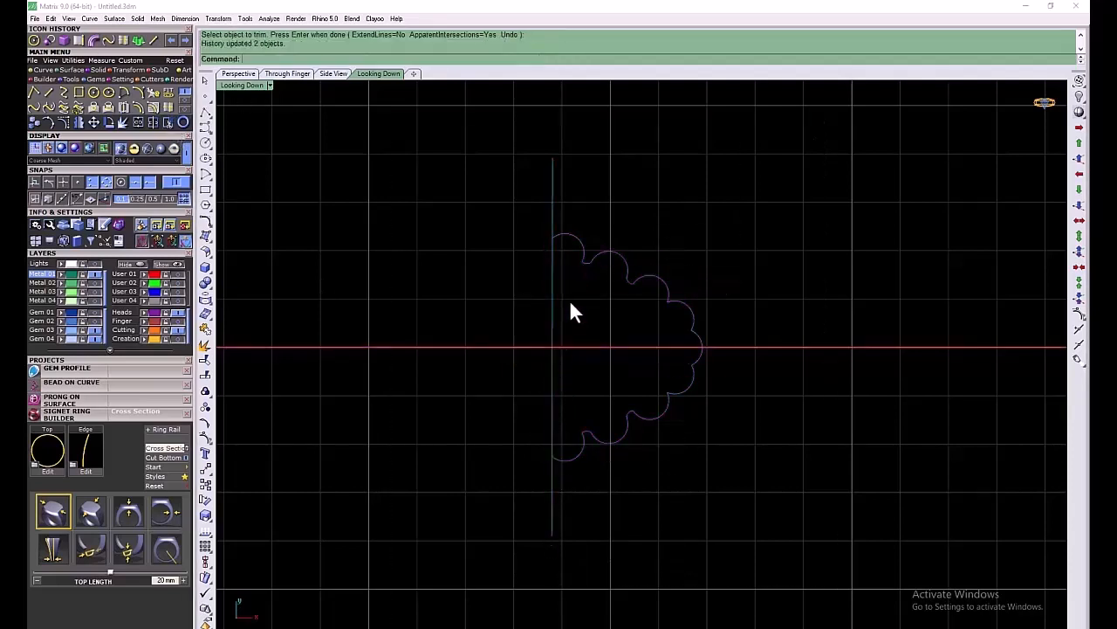
pyautogui.click(552, 302)
pyautogui.press('Delete')
# Close the scalloped outline with a straight line between its two ends and mirror a copy across the Y axis
pyautogui.click(155, 41)
pyautogui.click(552, 456)
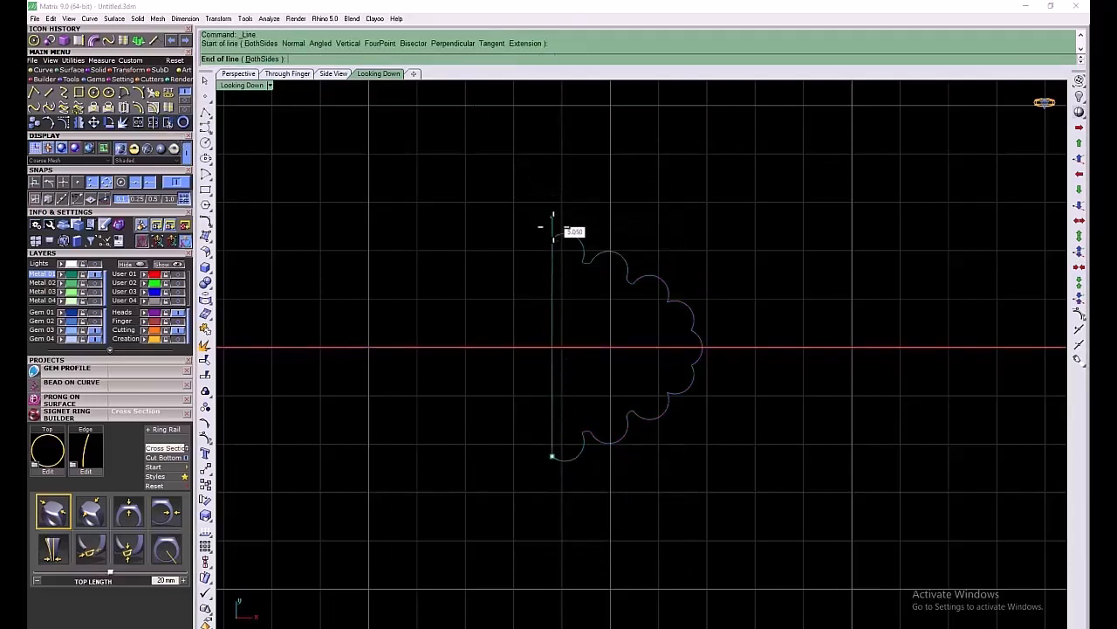
pyautogui.click(552, 237)
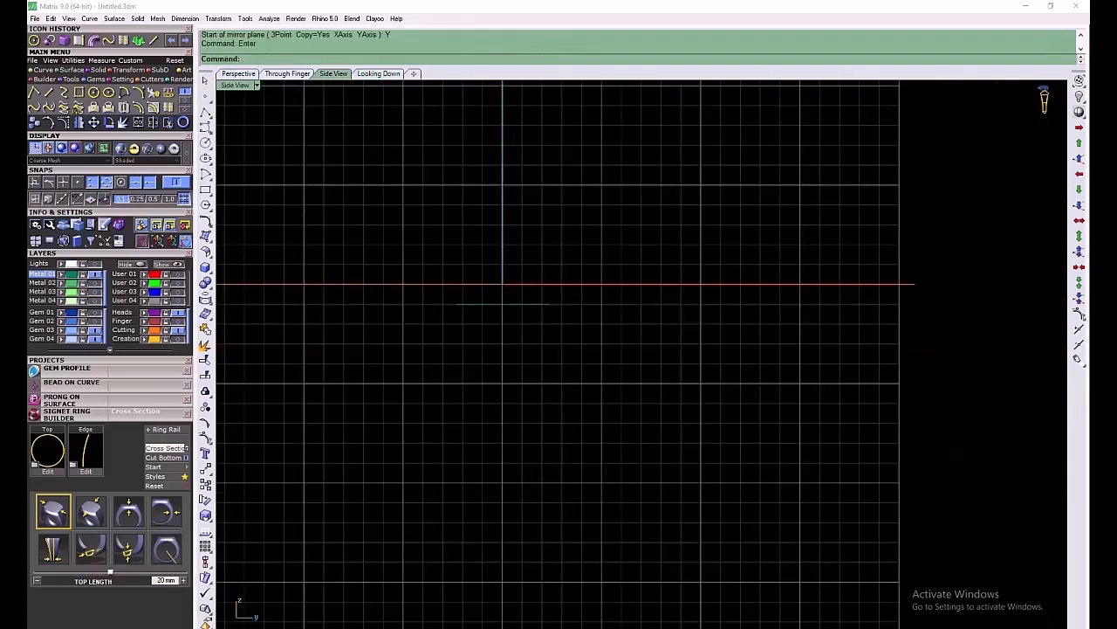
# In the Side View, draw a short horizontal line at the bottom of the finger hole and centre it on the vertical axis
pyautogui.moveTo(490, 454)
pyautogui.mouseDown(button='right')
pyautogui.moveTo(534, 460)
pyautogui.moveTo(500, 457)
pyautogui.mouseUp(button='right')
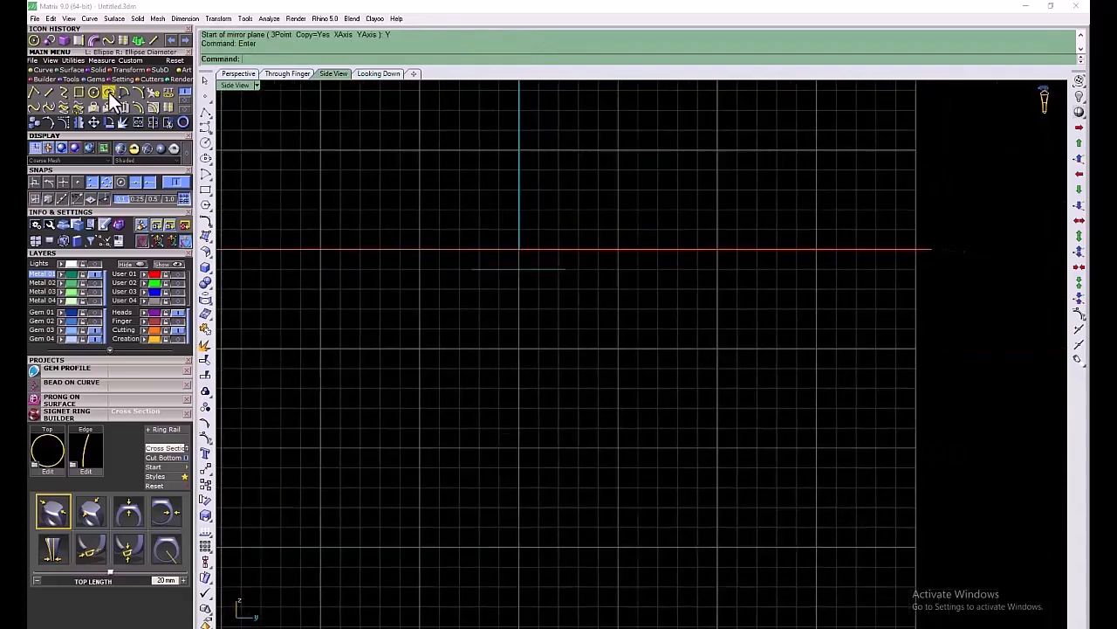
pyautogui.click(153, 41)
pyautogui.click(519, 438)
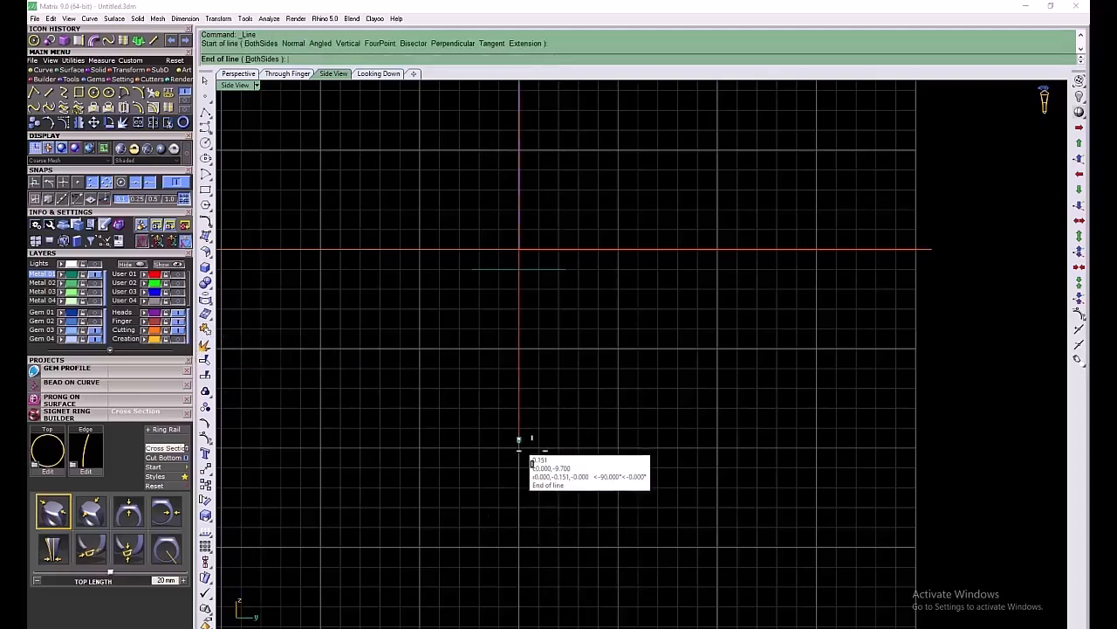
pyautogui.click(622, 439)
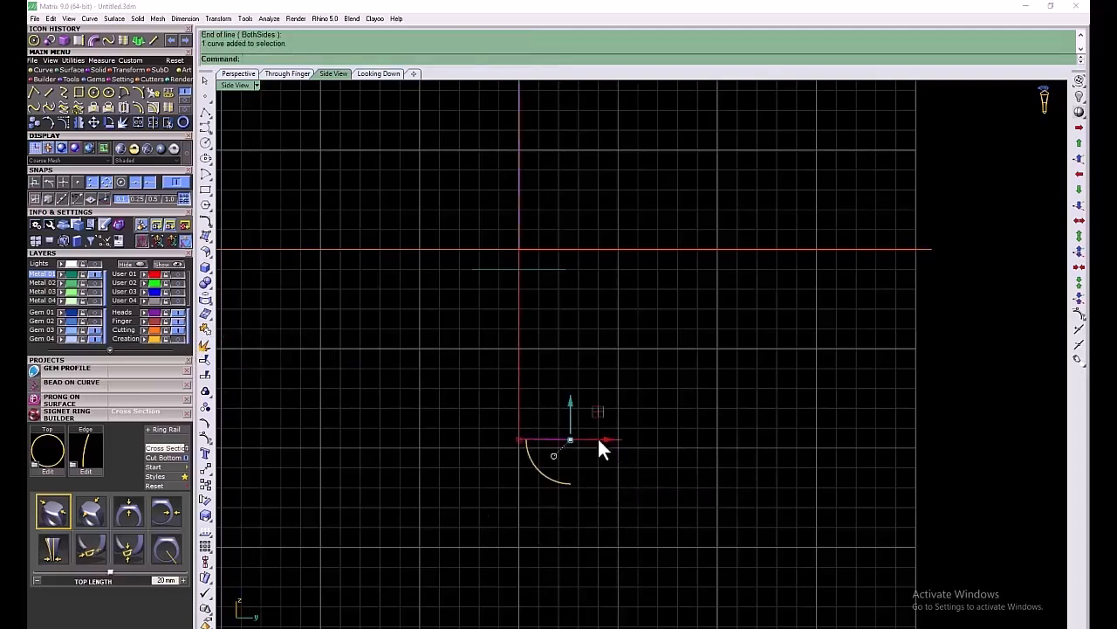
pyautogui.moveTo(597, 436); pyautogui.dragTo(547, 439)
# Draw a semicircular arc bulging downward between the ends of the horizontal line and delete the line
pyautogui.scroll(6, 503, 431)
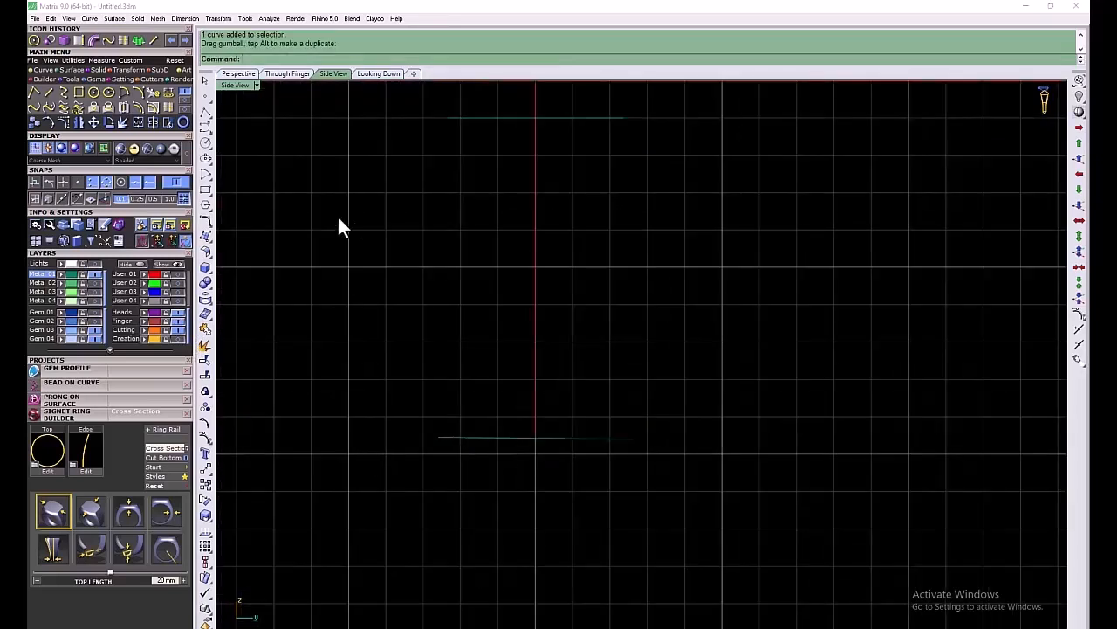
pyautogui.click(123, 93)
pyautogui.click(438, 437)
pyautogui.click(634, 439)
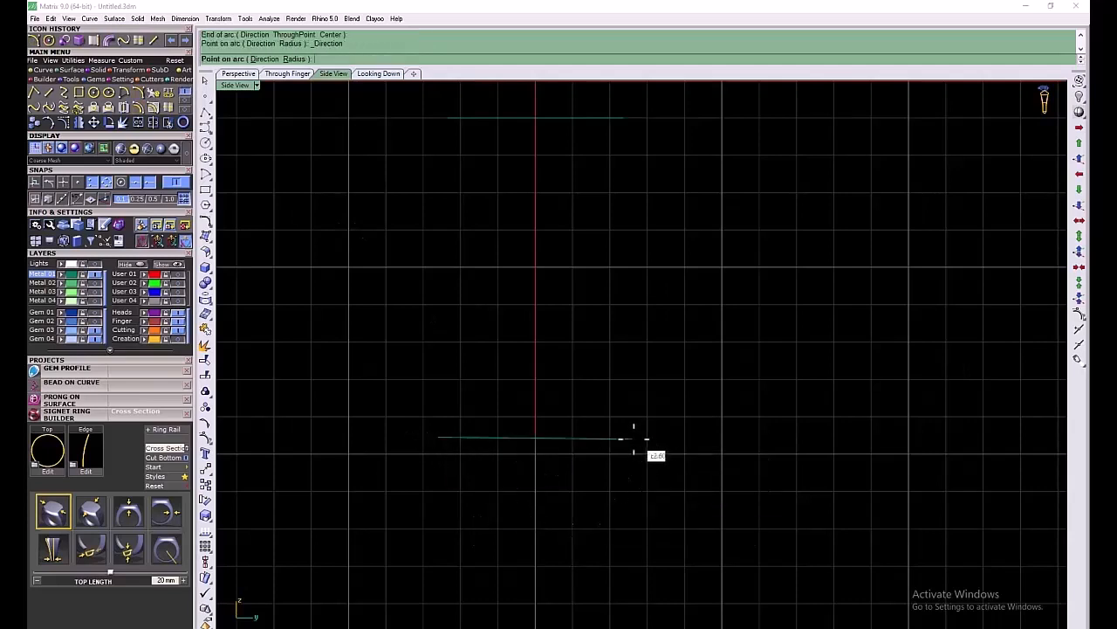
pyautogui.click(439, 525)
pyautogui.click(555, 438)
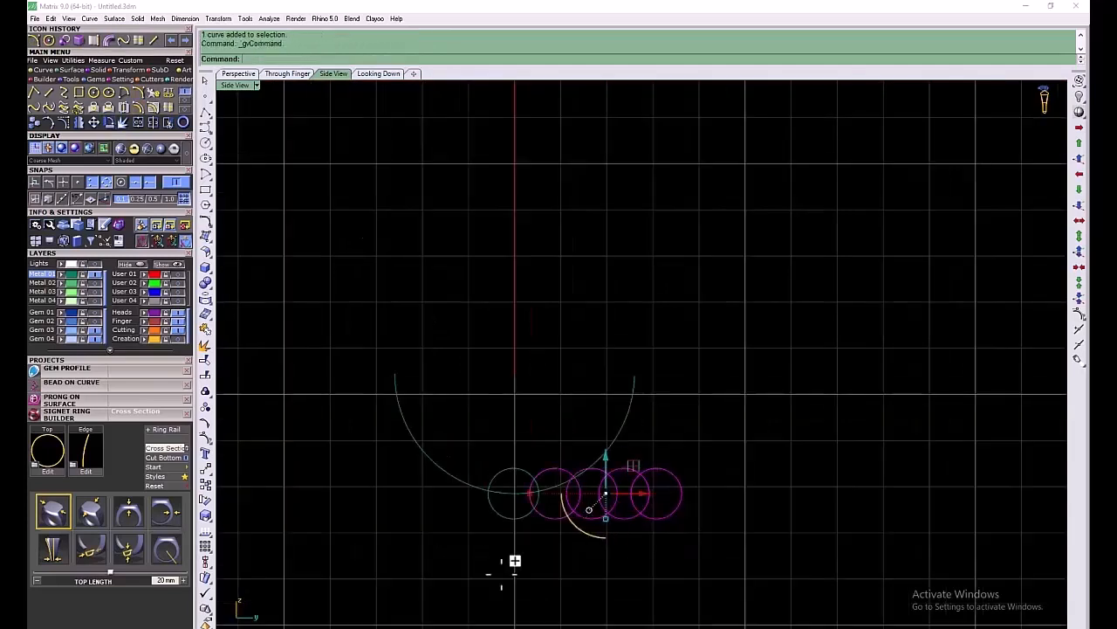
# Rotate the row of four copied circles about the arc's lowest point so the outermost circle reaches the arc
pyautogui.click(511, 491)
pyautogui.click(738, 477)
pyautogui.click(683, 369)
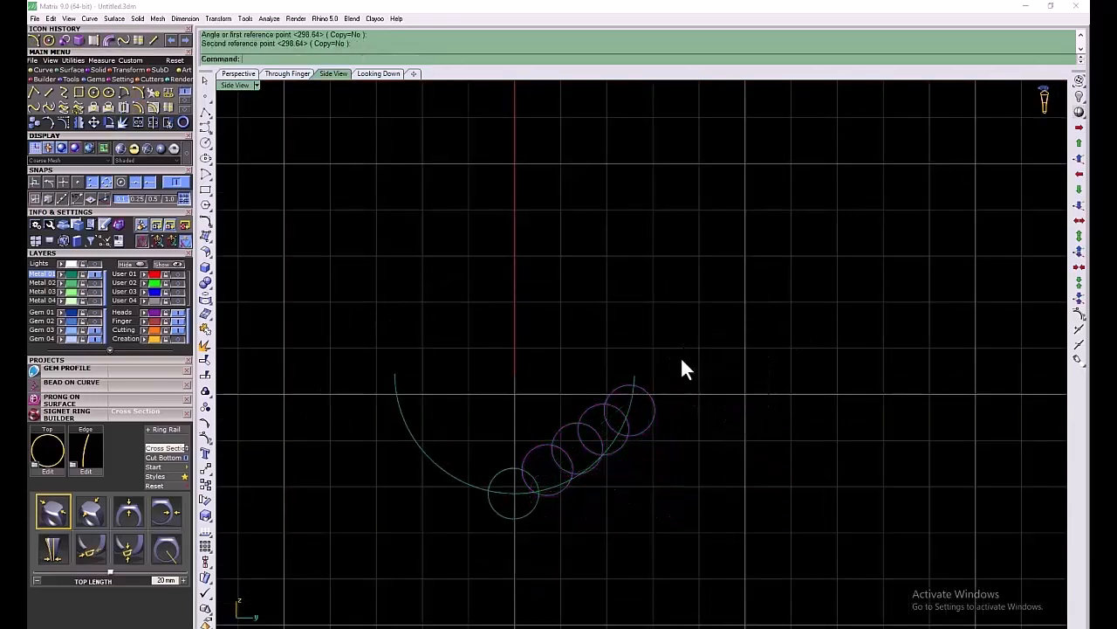
# Shift the intermediate circles outward onto the arc so they follow its curve
pyautogui.keyDown('shift'); pyautogui.click(562, 427); pyautogui.keyUp('shift')
pyautogui.keyDown('shift'); pyautogui.click(579, 416); pyautogui.keyUp('shift')
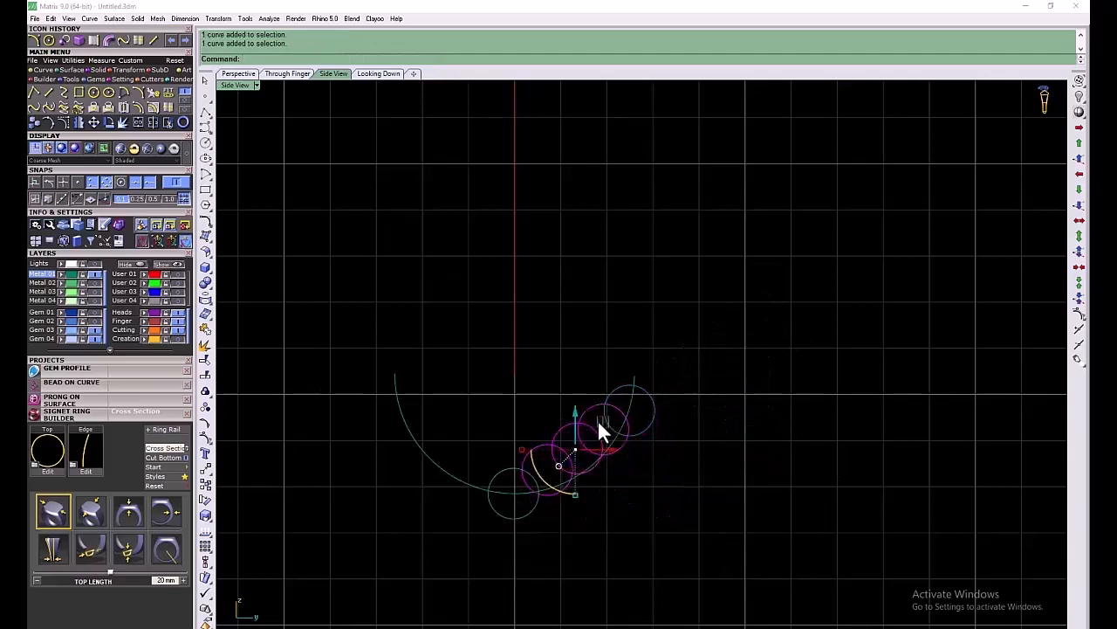
pyautogui.moveTo(599, 422); pyautogui.dragTo(608, 436)
pyautogui.click(537, 395)
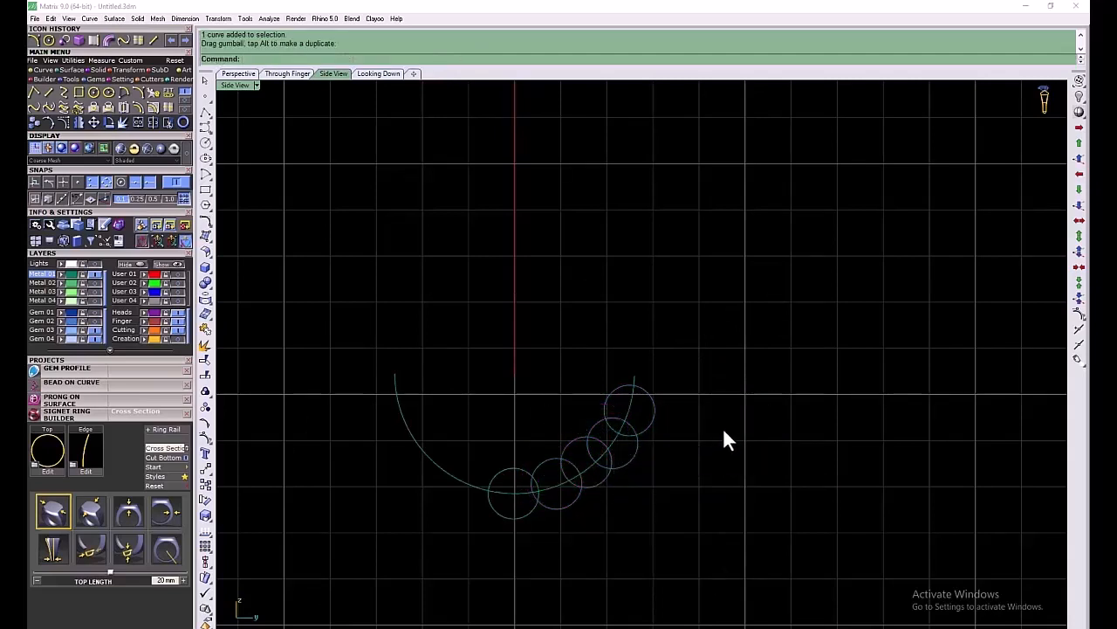
# Mirror the circles beside the central circle across the vertical axis to complete the row along the arc
pyautogui.click(525, 517)
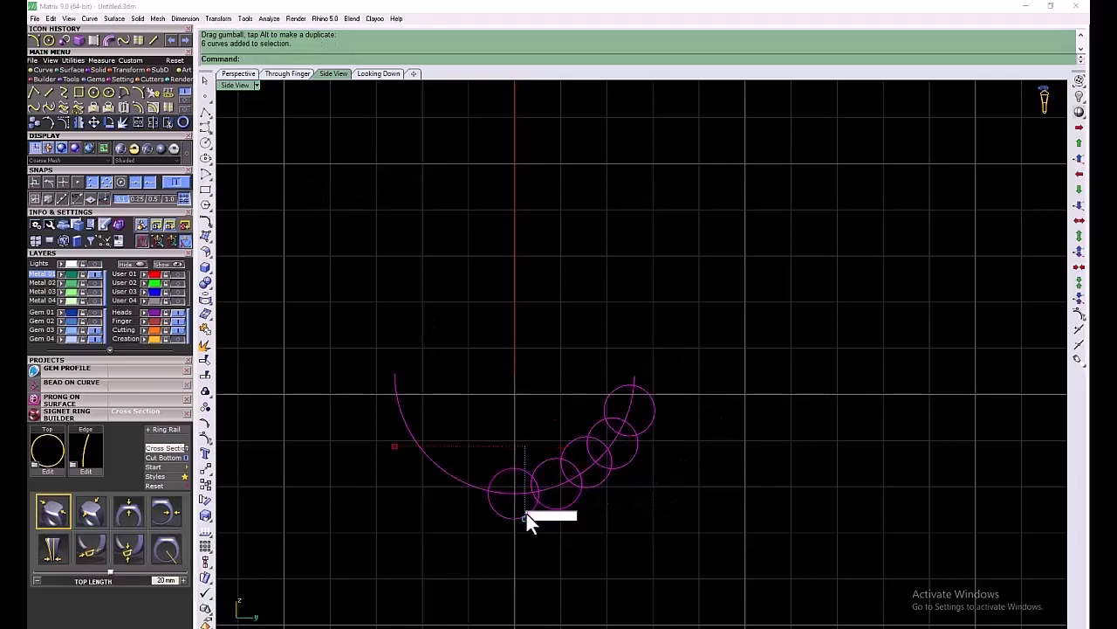
pyautogui.keyDown('ctrl'); pyautogui.click(495, 513); pyautogui.keyUp('ctrl')
pyautogui.click(1080, 220)
# Trim the circles where they overlap so that their outer arcs form a scalloped edge
pyautogui.hotkey('ctrl', 'a')
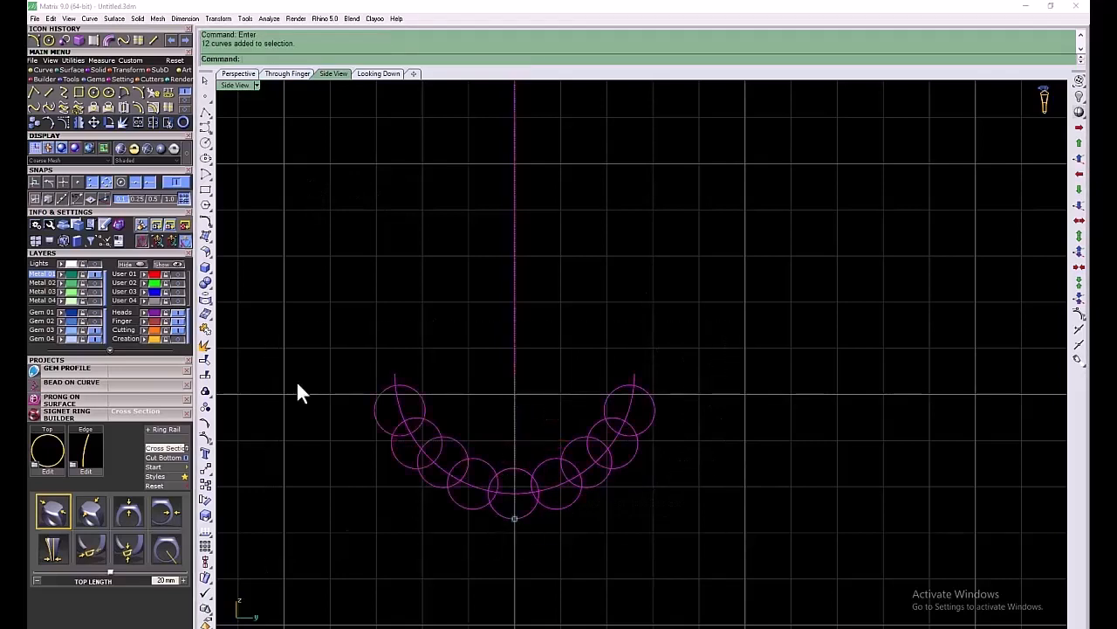
pyautogui.click(206, 359)
pyautogui.click(616, 430)
pyautogui.click(623, 445)
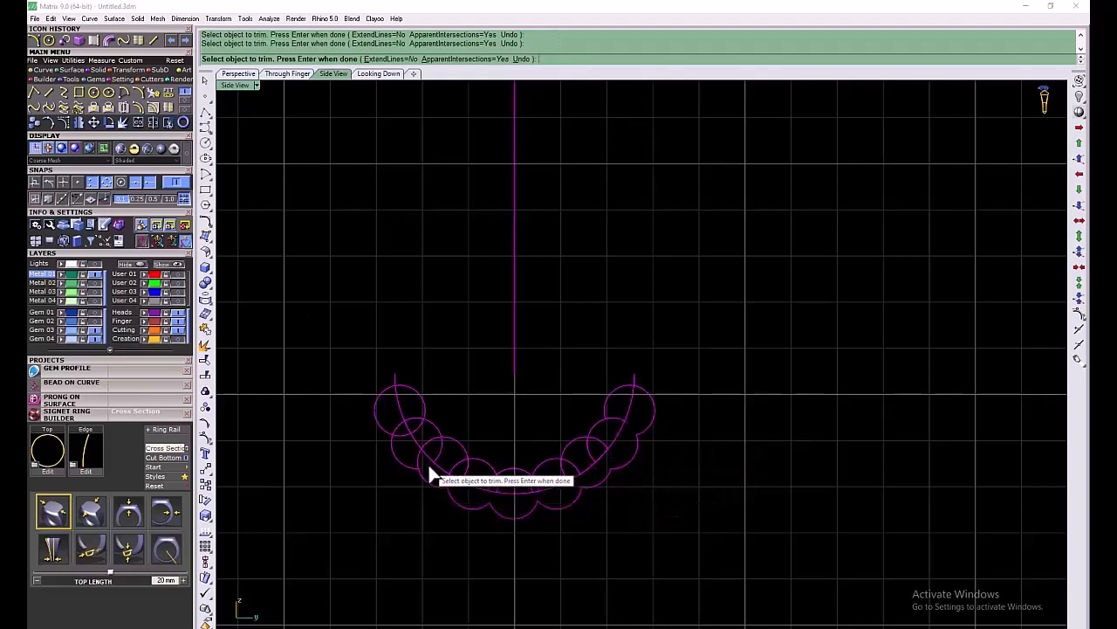
pyautogui.click(416, 390)
pyautogui.press('Return')
# Delete the leftover inner circle pieces and the guide arc, keeping only the scalloped outline
pyautogui.click(555, 442)
pyautogui.press('Delete')
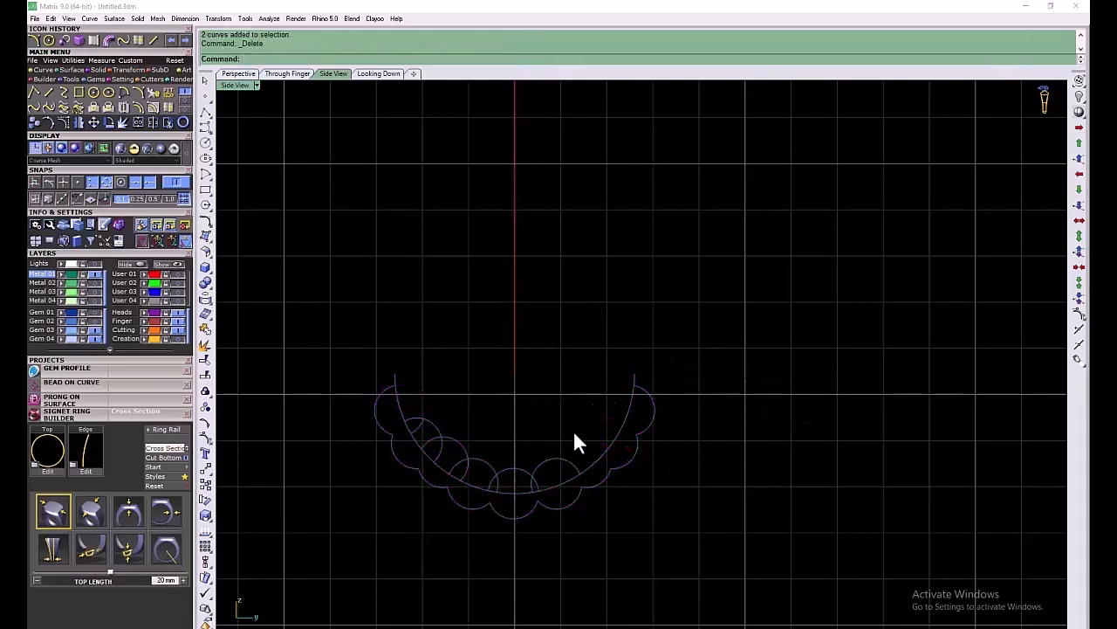
pyautogui.click(459, 478)
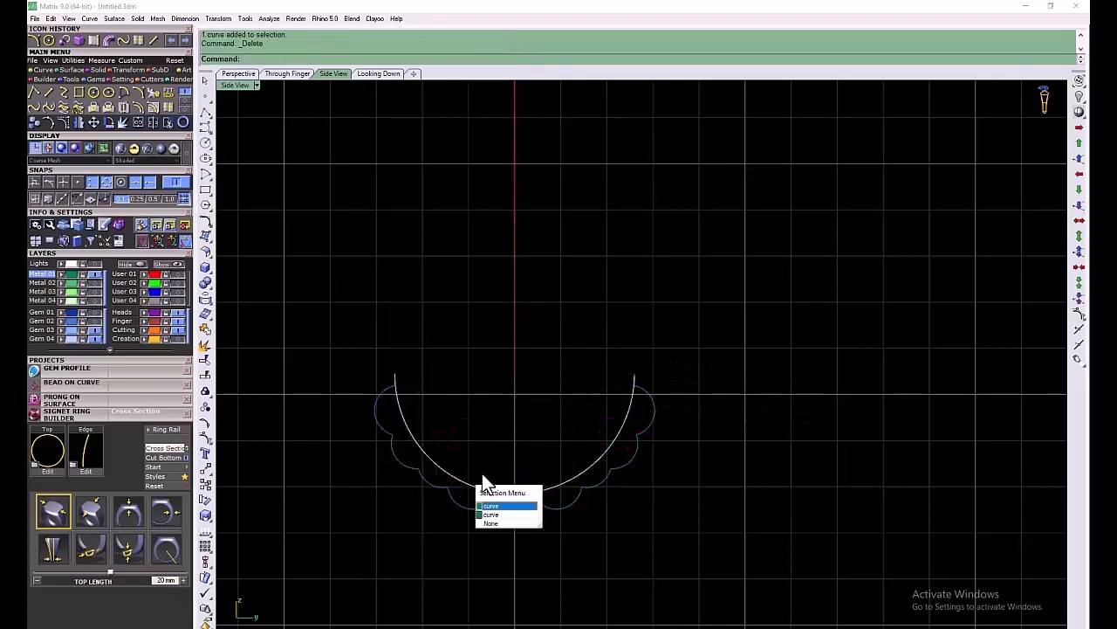
pyautogui.click(502, 508)
pyautogui.click(153, 41)
pyautogui.click(380, 392)
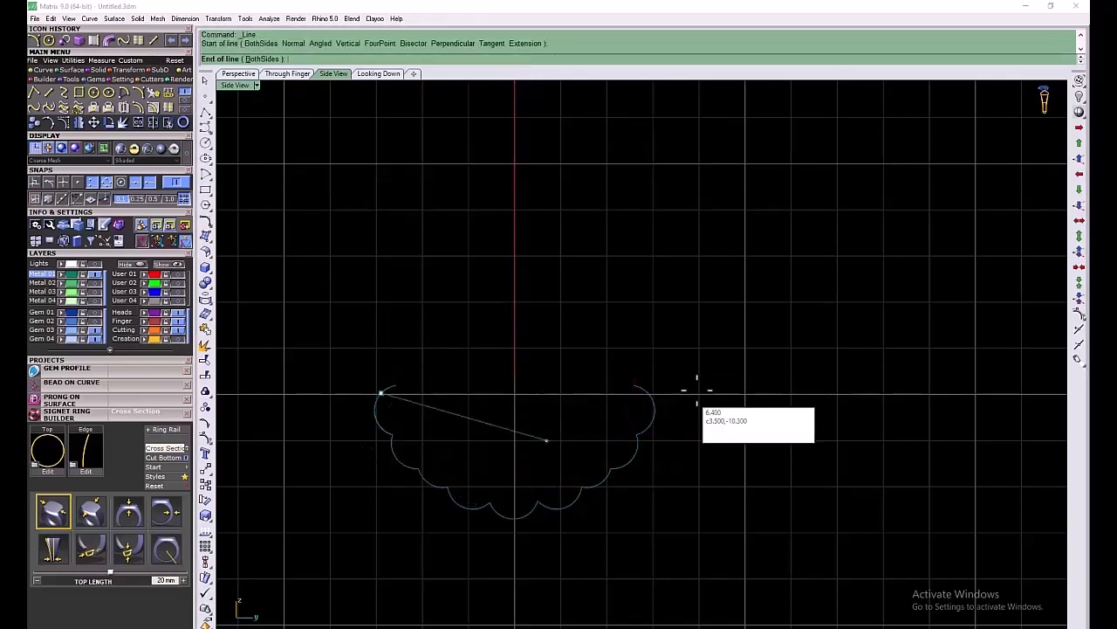
pyautogui.click(652, 391)
pyautogui.press('Delete')
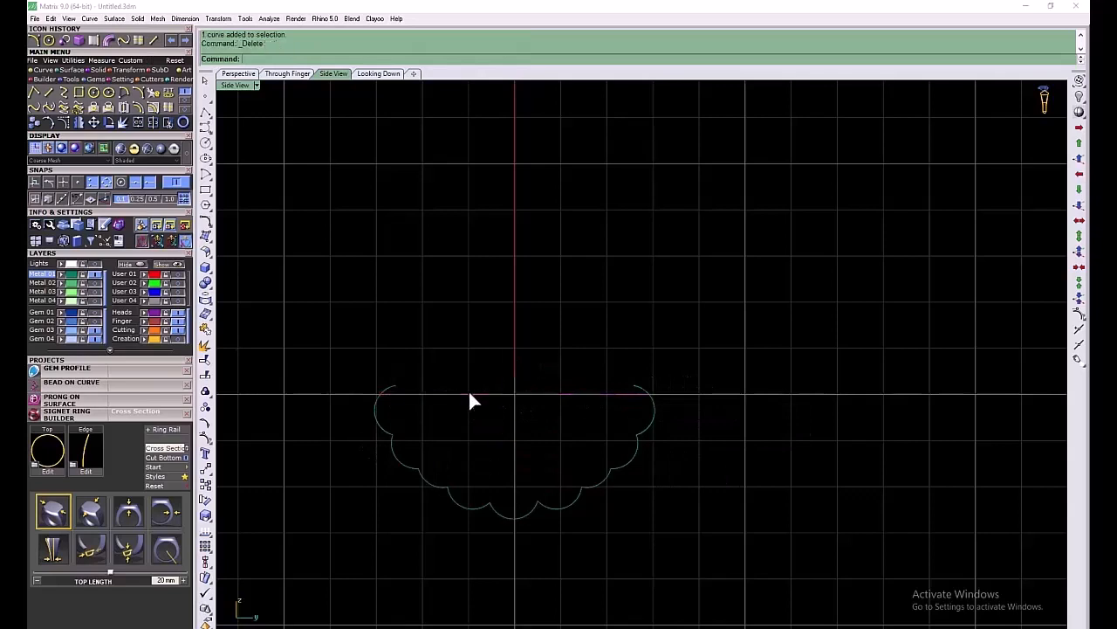
# Draw a horizontal line across the upper ends of the scalloped outline and lengthen it beyond both sides
pyautogui.press('Return')
pyautogui.click(380, 394)
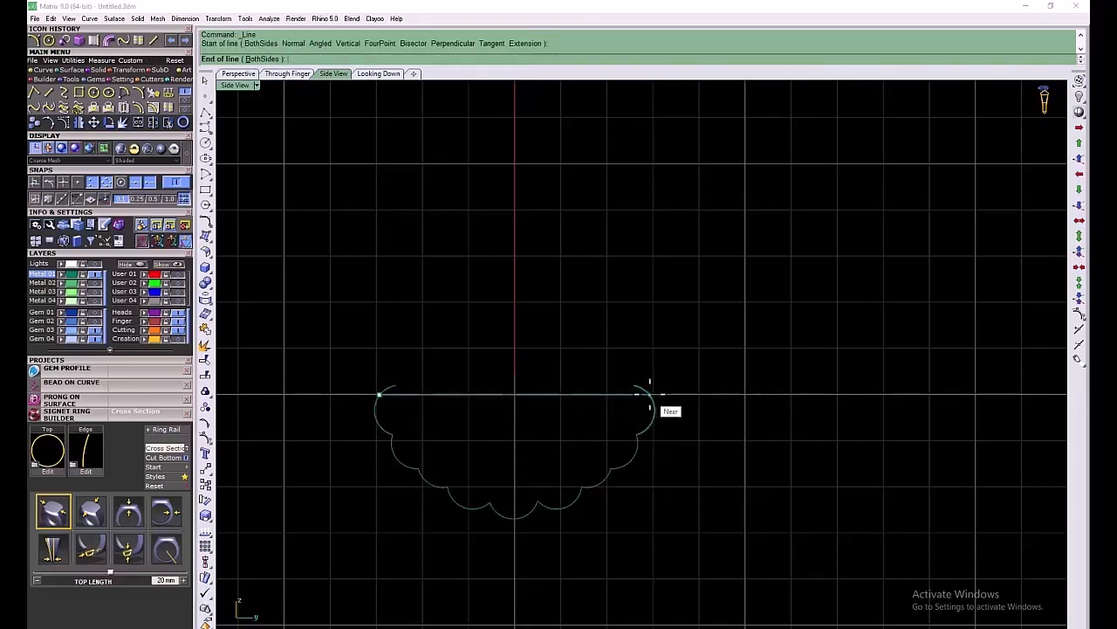
pyautogui.click(650, 393)
pyautogui.click(531, 396)
pyautogui.moveTo(434, 395); pyautogui.dragTo(384, 395)
# Trim the scallop ends that rise above the horizontal line and delete that line
pyautogui.moveTo(806, 309); pyautogui.dragTo(210, 569)
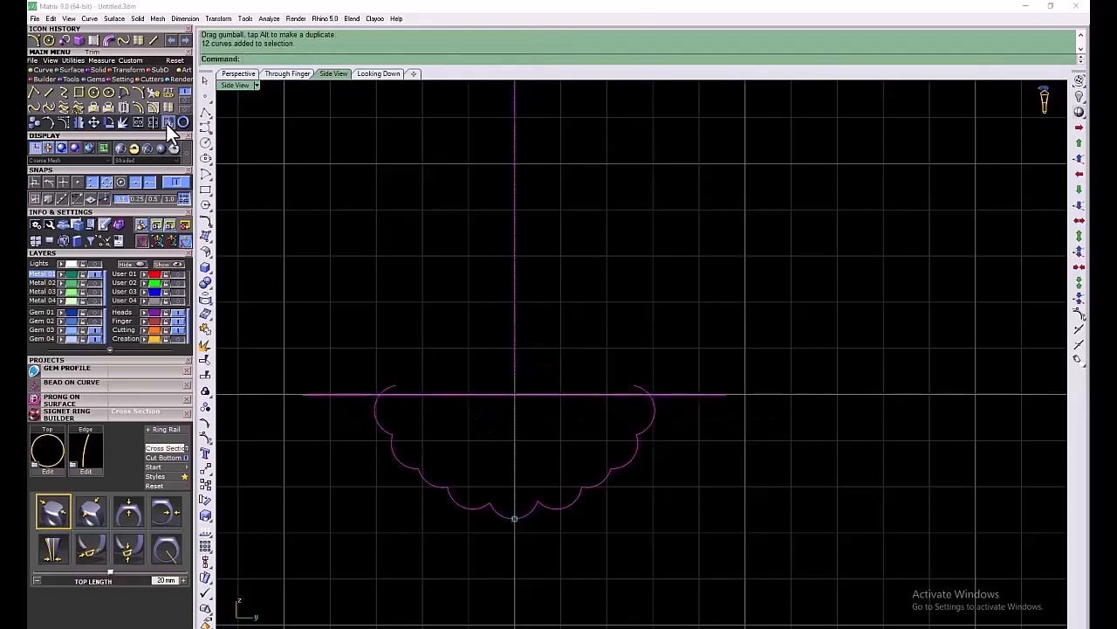
pyautogui.click(167, 124)
pyautogui.click(394, 387)
pyautogui.click(641, 382)
pyautogui.press('Return')
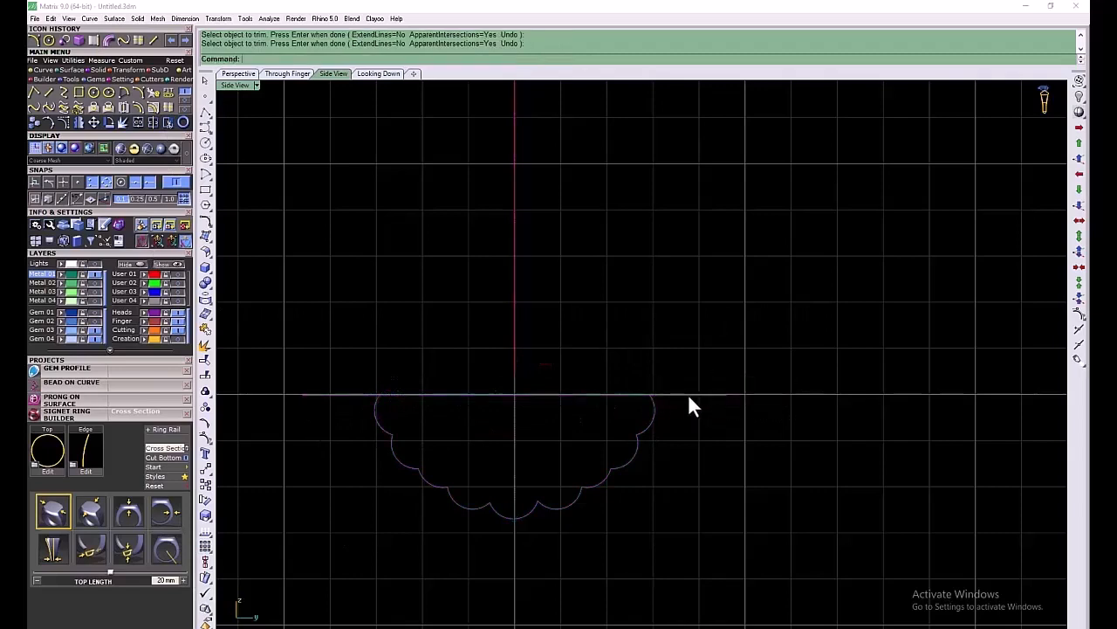
pyautogui.click(689, 397)
pyautogui.press('Delete')
# Close the scalloped outline with a straight line between its upper ends and join the curves
pyautogui.click(380, 395)
pyautogui.click(650, 395)
pyautogui.moveTo(709, 368); pyautogui.dragTo(384, 572)
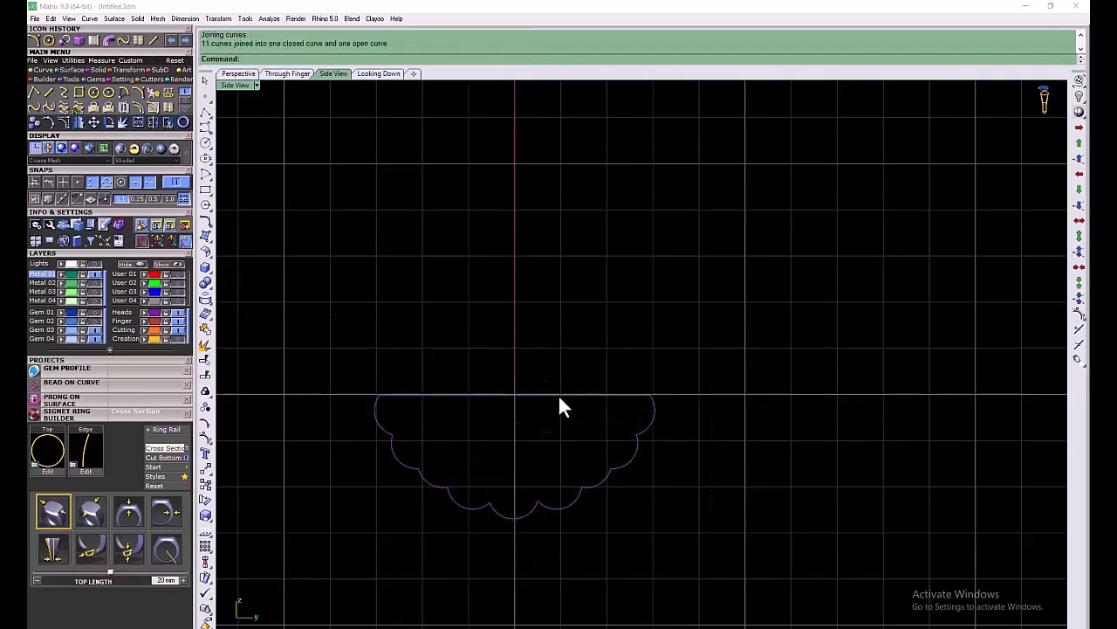
# Scale down the closed scalloped profile and move it slightly upward in the Side View
pyautogui.scroll(-2, 419, 384)
pyautogui.click(493, 399)
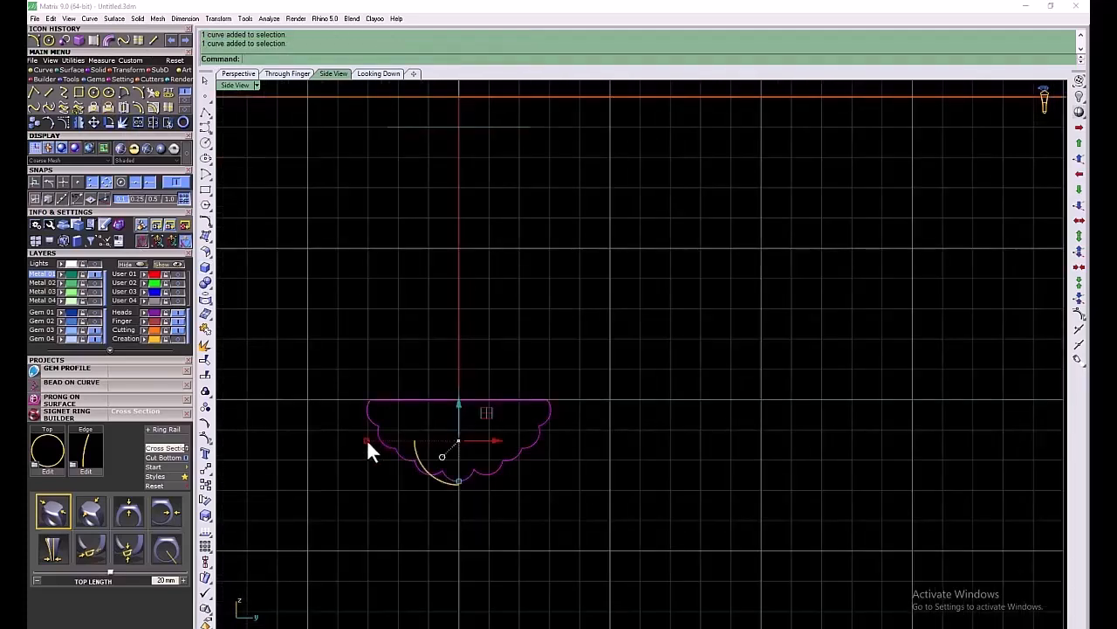
pyautogui.moveTo(368, 442); pyautogui.dragTo(460, 474)
pyautogui.moveTo(459, 410); pyautogui.dragTo(459, 393)
pyautogui.click(506, 336)
# Set up a one-rail sweep with the finger circle as rail and the two side profiles and bottom profile as cross sections
pyautogui.doubleClick(230, 85)
pyautogui.doubleClick(244, 86)
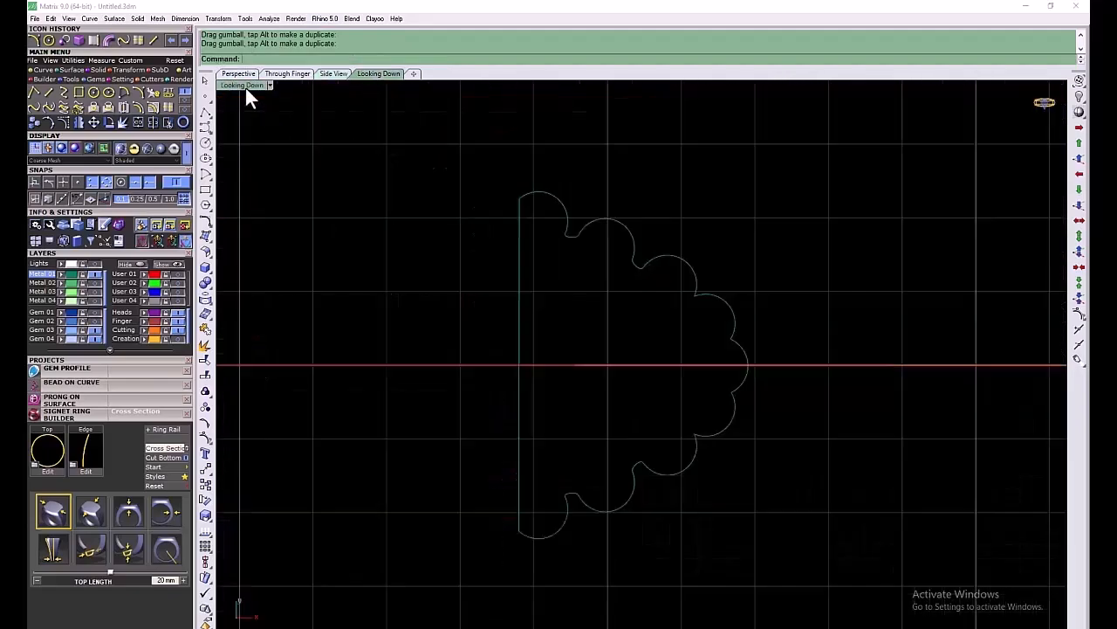
pyautogui.scroll(-9, 549, 389)
pyautogui.doubleClick(262, 85)
pyautogui.doubleClick(665, 87)
pyautogui.moveTo(660, 96); pyautogui.dragTo(668, 361, button='right')
pyautogui.click(70, 70)
pyautogui.click(34, 94)
pyautogui.click(756, 321)
pyautogui.click(852, 246)
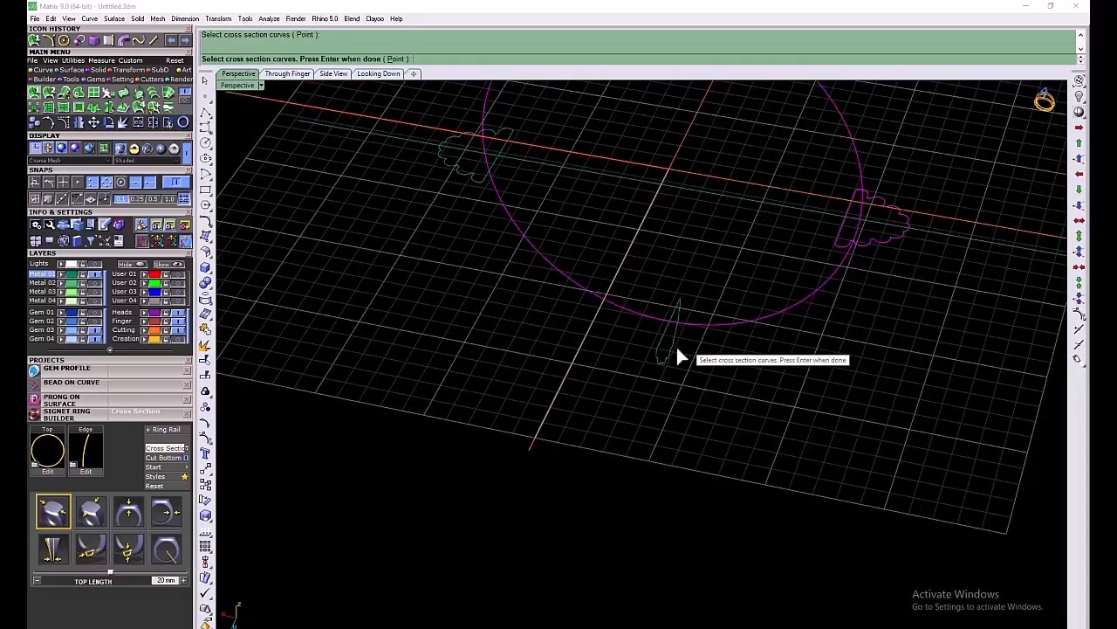
pyautogui.click(674, 344)
pyautogui.click(475, 185)
pyautogui.rightClick(486, 213)
# Align the seam points at the midpoints of the profiles' flat edges and create the Freeform sweep
pyautogui.moveTo(485, 191); pyautogui.dragTo(509, 172)
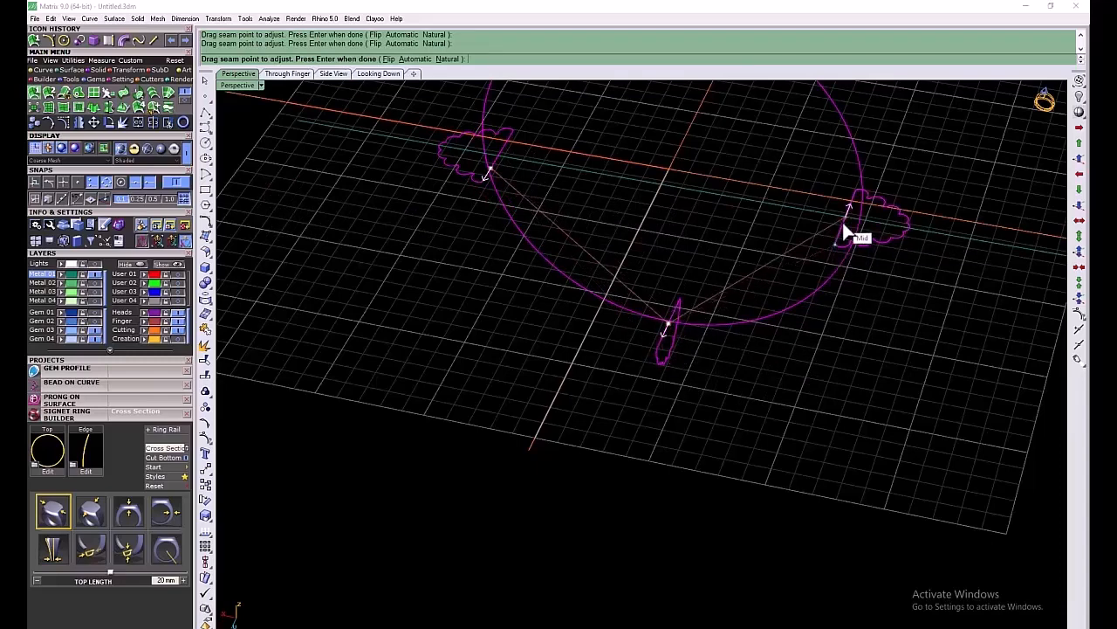
pyautogui.moveTo(500, 175); pyautogui.dragTo(498, 223, button='right')
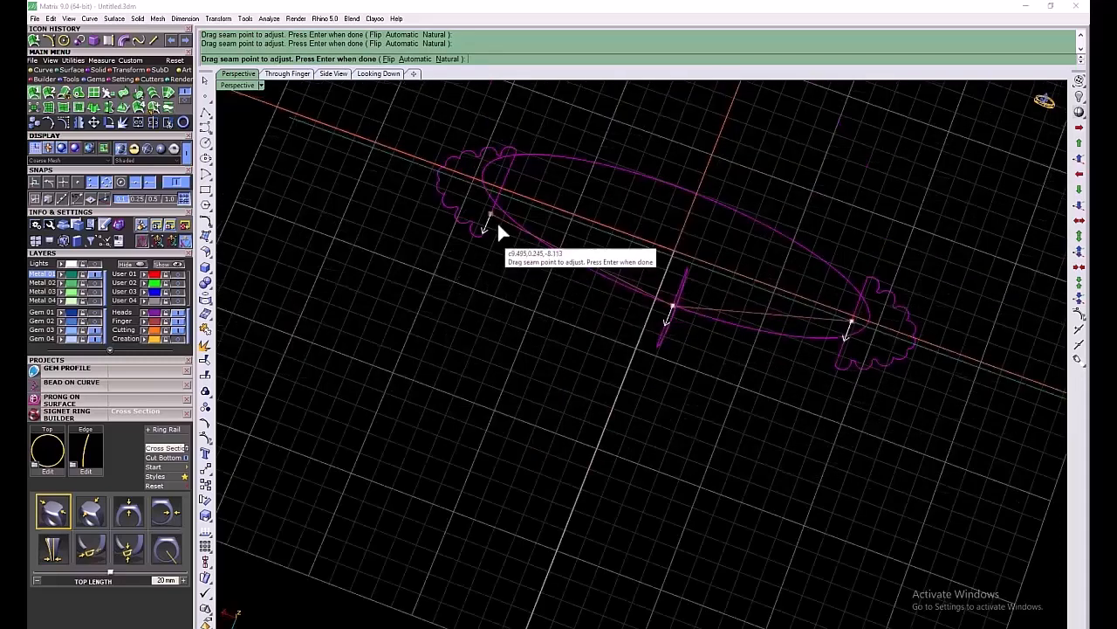
pyautogui.rightClick(476, 392)
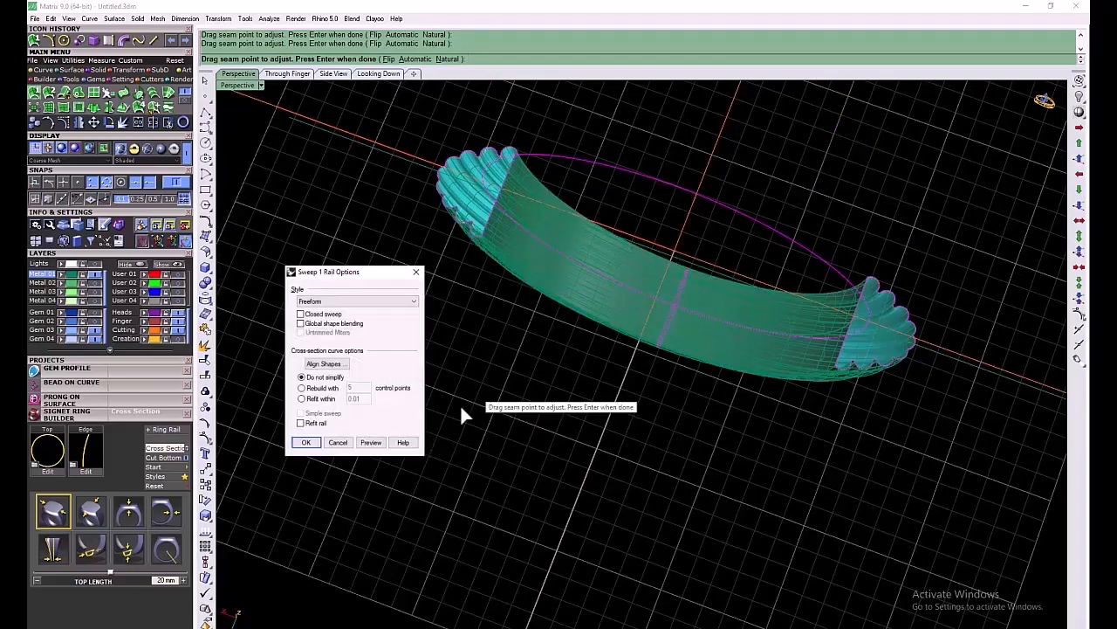
pyautogui.click(305, 443)
# Scale the bottom scalloped profile narrower in the Side View so the swept shank tapers towards its base
pyautogui.moveTo(594, 349); pyautogui.dragTo(677, 375, button='right')
pyautogui.doubleClick(231, 86)
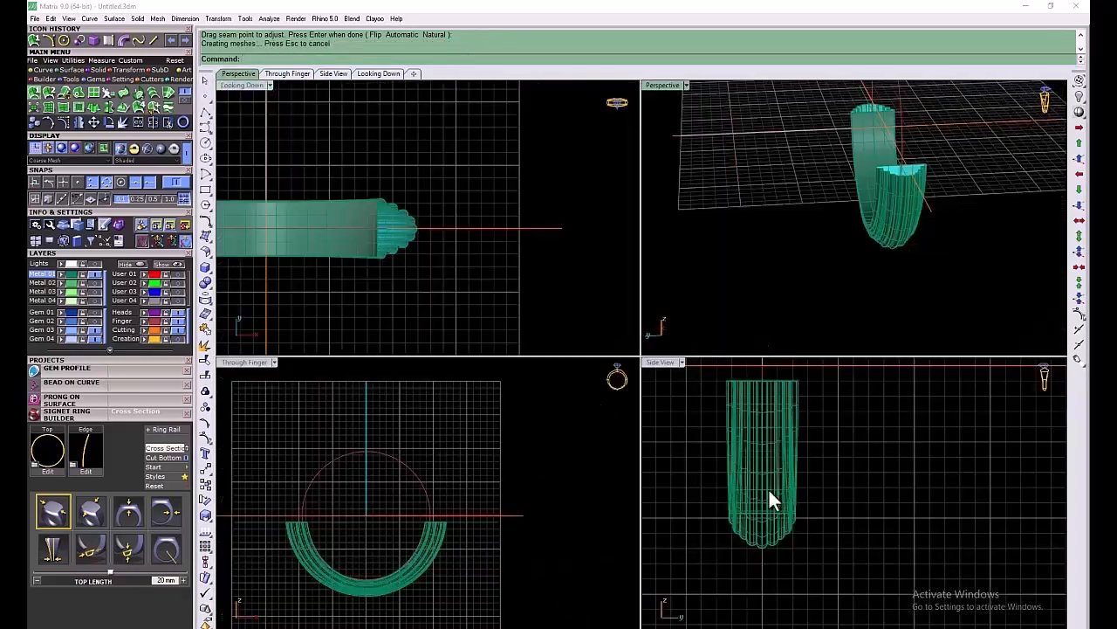
pyautogui.scroll(5, 769, 506)
pyautogui.click(768, 512)
pyautogui.click(763, 501)
pyautogui.click(782, 517)
pyautogui.moveTo(709, 536); pyautogui.dragTo(722, 536)
pyautogui.moveTo(759, 570); pyautogui.dragTo(719, 534)
pyautogui.click(888, 502)
pyautogui.moveTo(825, 196); pyautogui.dragTo(958, 234, button='right')
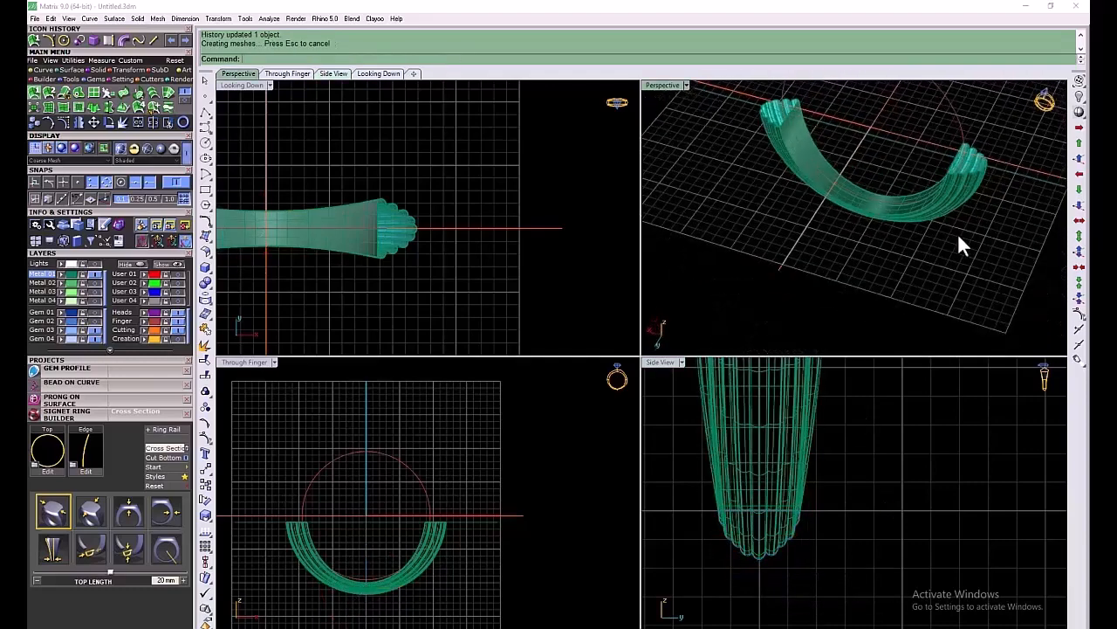
# Cap both open ends of the swept lower shank to make it a closed solid
pyautogui.click(943, 209)
pyautogui.click(94, 70)
pyautogui.click(82, 92)
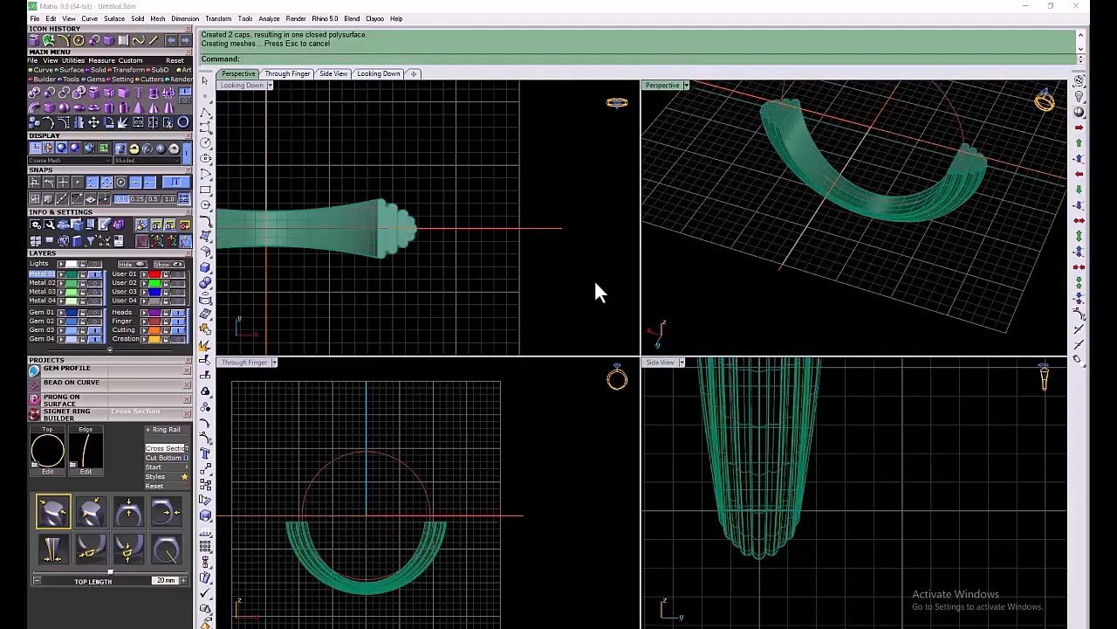
# Turn on the hidden metal and gem layers to show the pipes and the paved dome with the shank
pyautogui.scroll(-1, 447, 535)
pyautogui.click(96, 283)
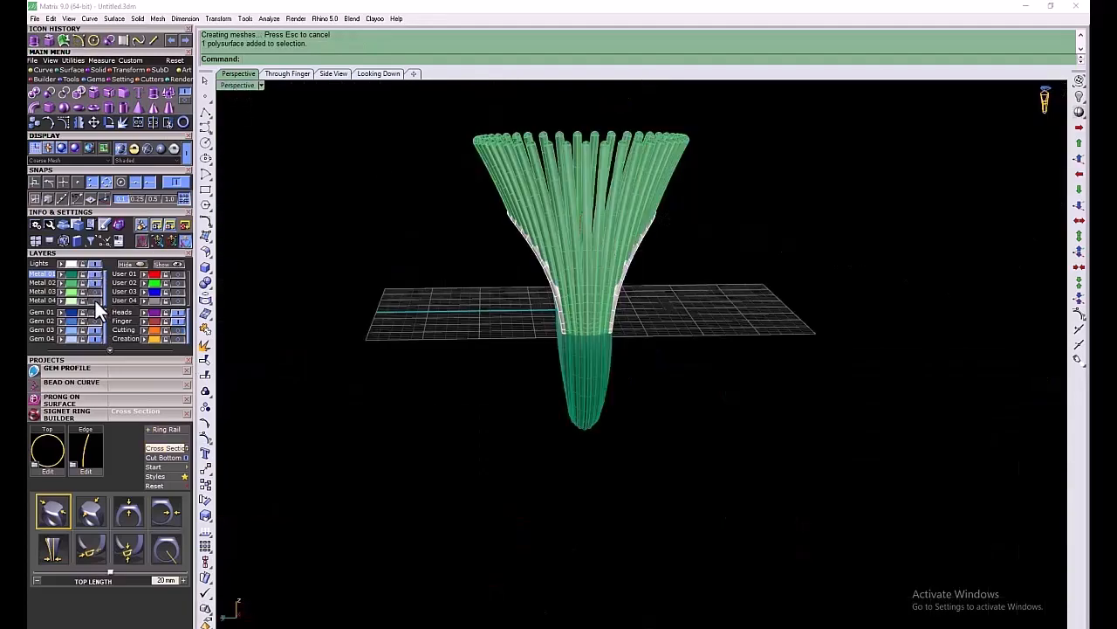
pyautogui.click(95, 301)
pyautogui.moveTo(463, 281); pyautogui.dragTo(624, 352, button='right')
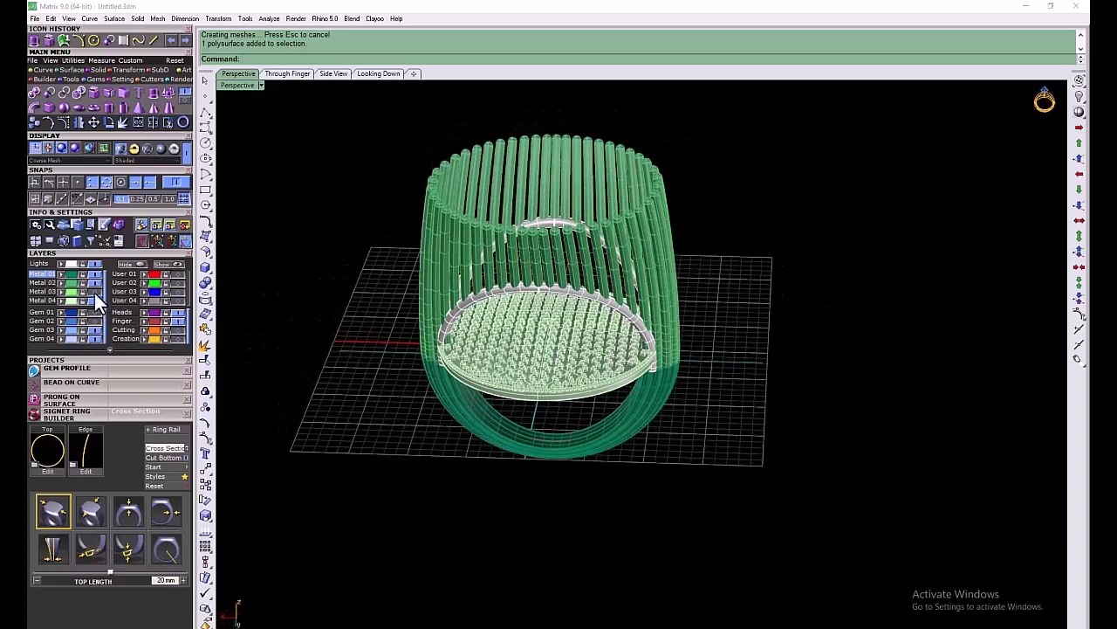
pyautogui.click(93, 320)
# Select all dome objects by their Gem 01, Gem 02, Metal 03 and Metal 04 layers and move them up about 16 mm onto the pipes
pyautogui.click(71, 319)
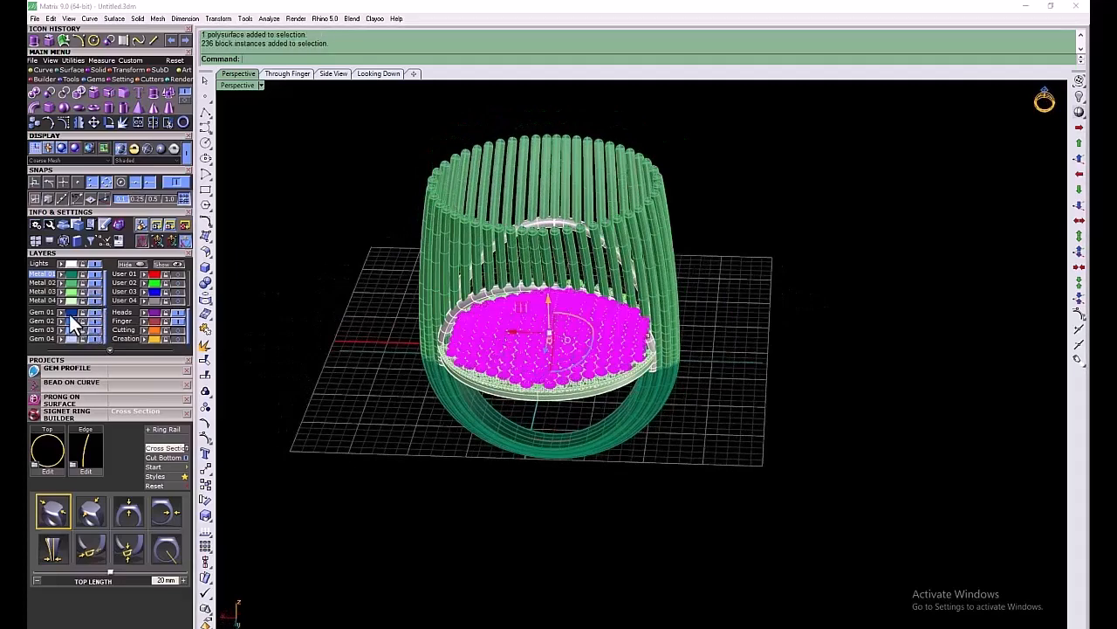
pyautogui.click(70, 312)
pyautogui.click(71, 302)
pyautogui.click(70, 293)
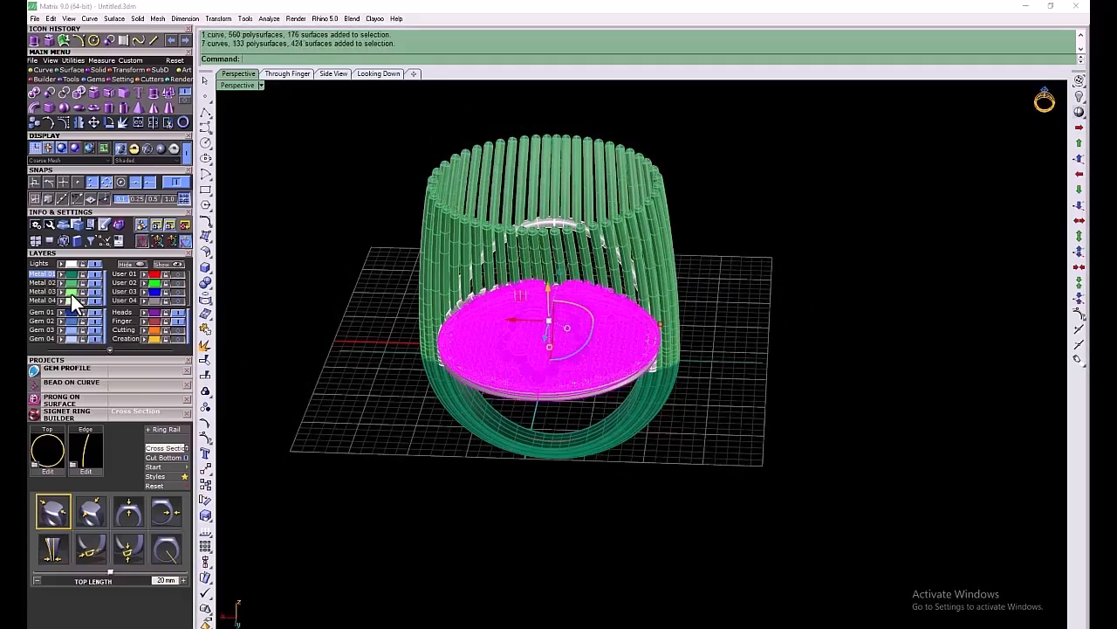
pyautogui.doubleClick(235, 85)
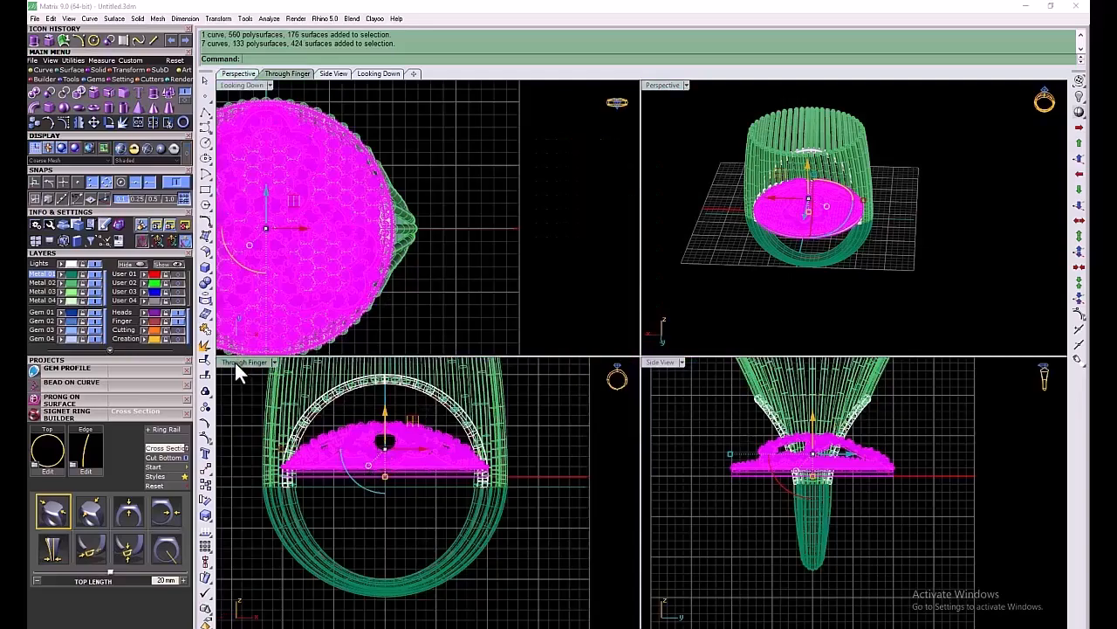
pyautogui.doubleClick(244, 362)
pyautogui.moveTo(529, 429); pyautogui.dragTo(529, 585, button='right')
pyautogui.moveTo(535, 353); pyautogui.dragTo(529, 152)
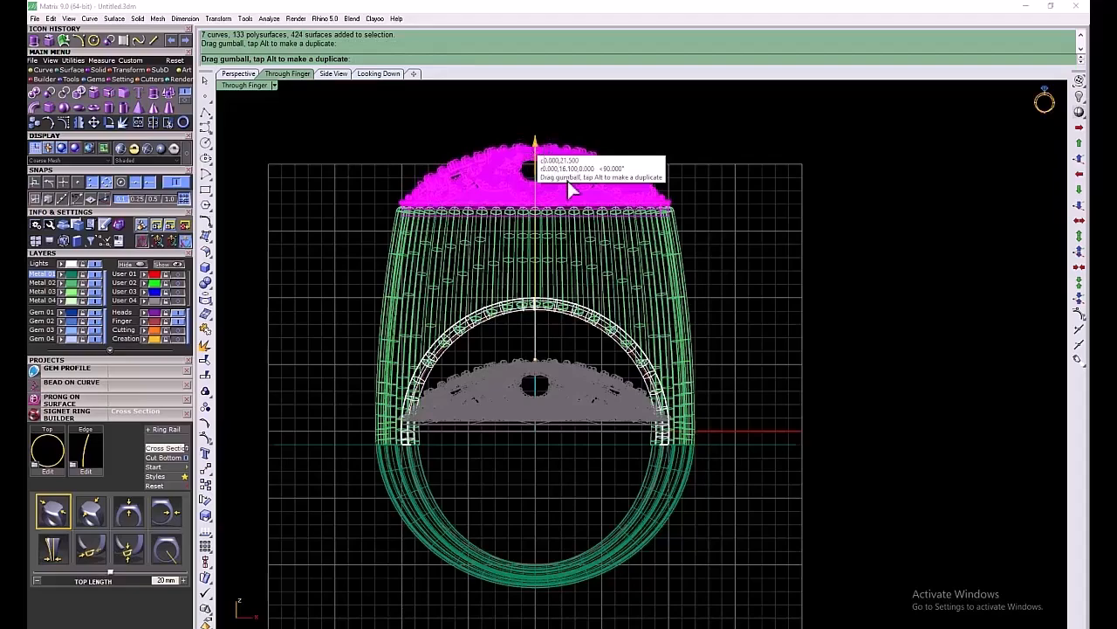
pyautogui.click(714, 183)
# Create a bounding-box cage edit around the upper shank's pipes and the rods joining them
pyautogui.doubleClick(246, 85)
pyautogui.click(669, 85)
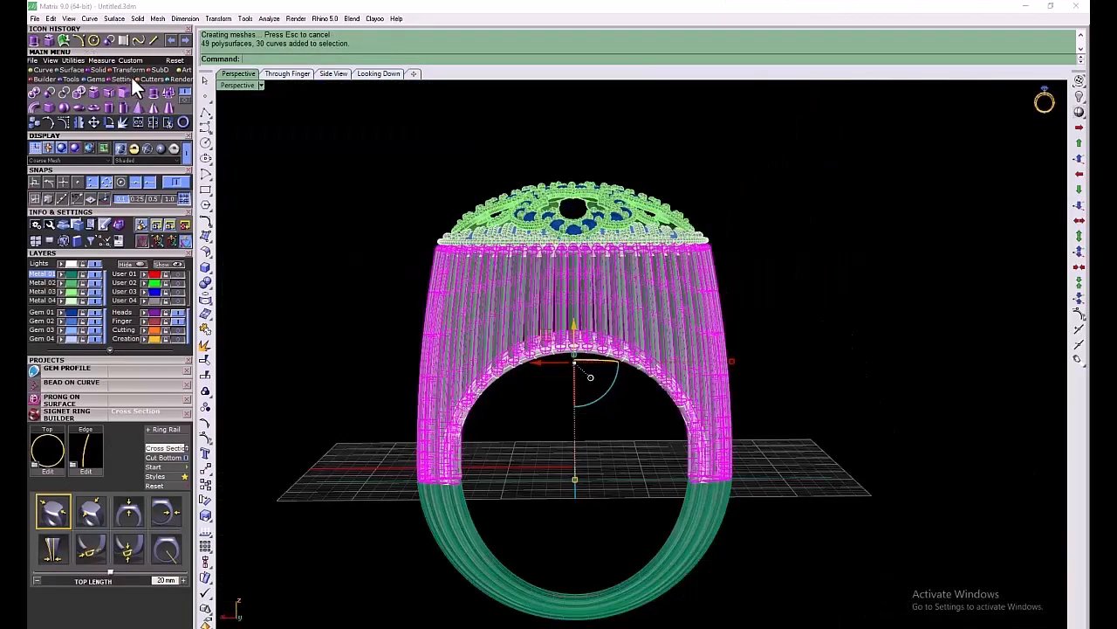
pyautogui.click(130, 72)
pyautogui.click(168, 105)
pyautogui.click(295, 62)
pyautogui.rightClick(303, 191)
pyautogui.rightClick(303, 191)
pyautogui.rightClick(303, 199)
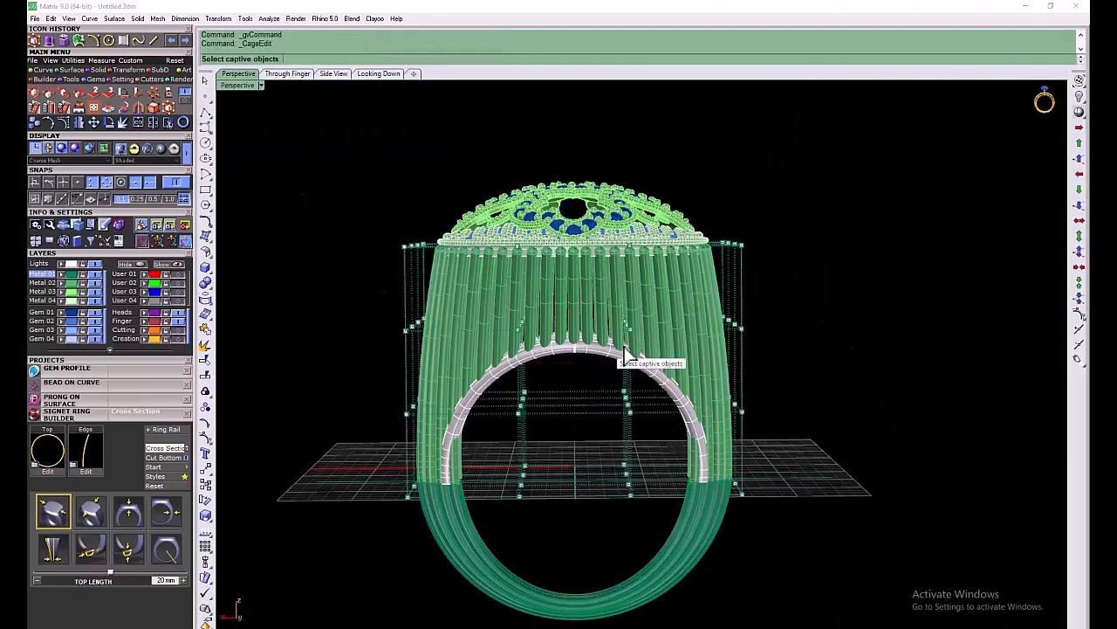
pyautogui.click(627, 349)
pyautogui.rightClick(853, 314)
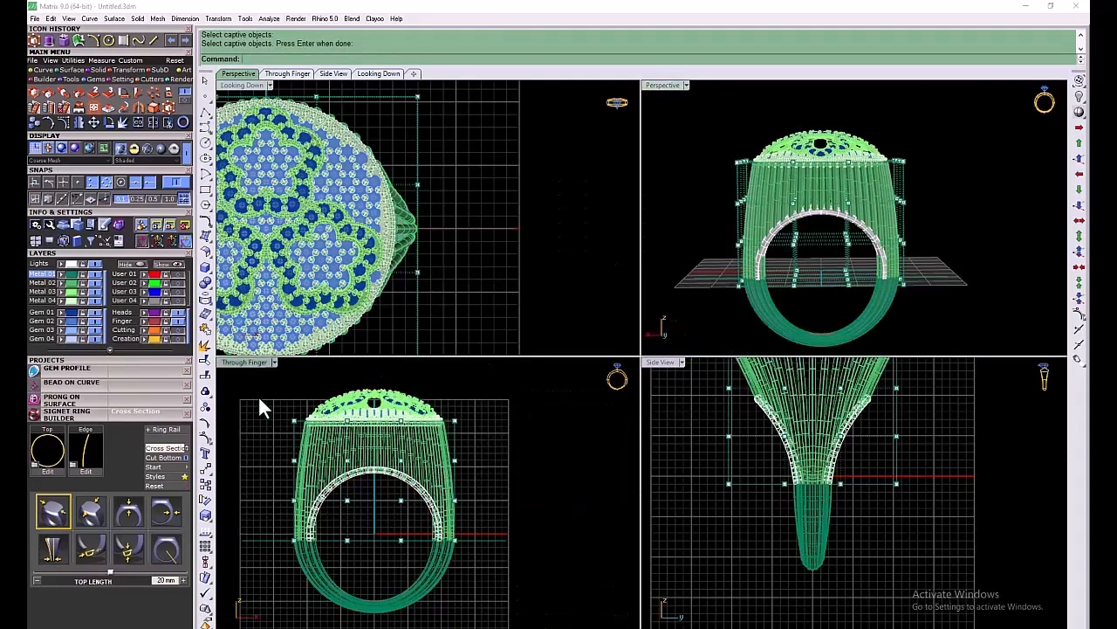
# Scale the top row of cage points slightly inward and the second row further inward to waist the pipes
pyautogui.moveTo(259, 378); pyautogui.dragTo(530, 446)
pyautogui.click(531, 445)
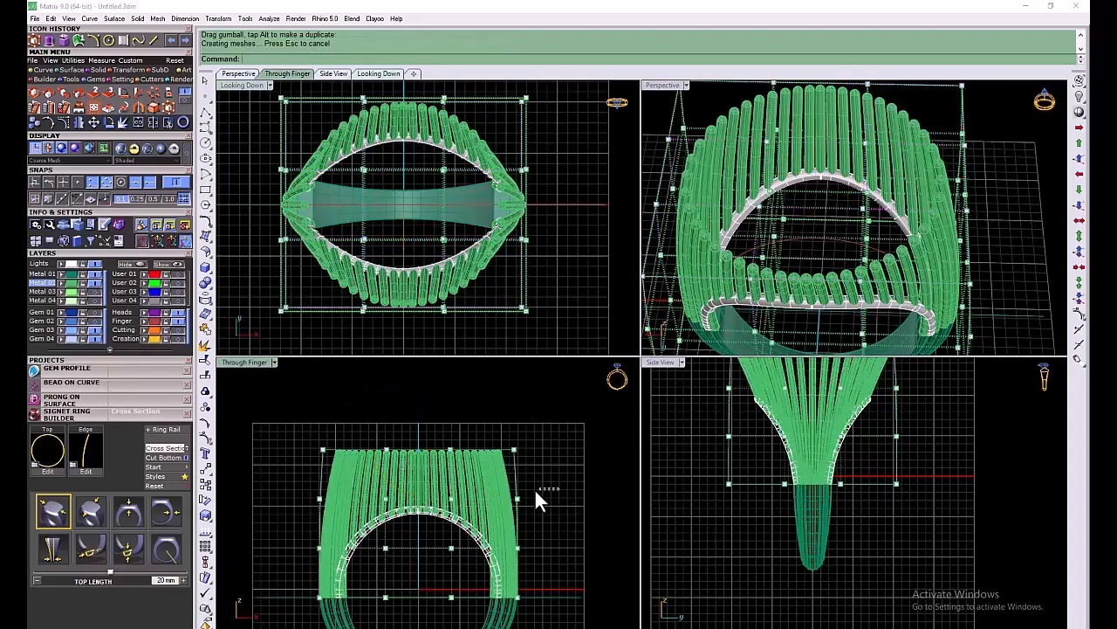
pyautogui.moveTo(268, 504); pyautogui.dragTo(339, 504)
pyautogui.moveTo(831, 459); pyautogui.dragTo(820, 554, button='right')
pyautogui.press('Escape')
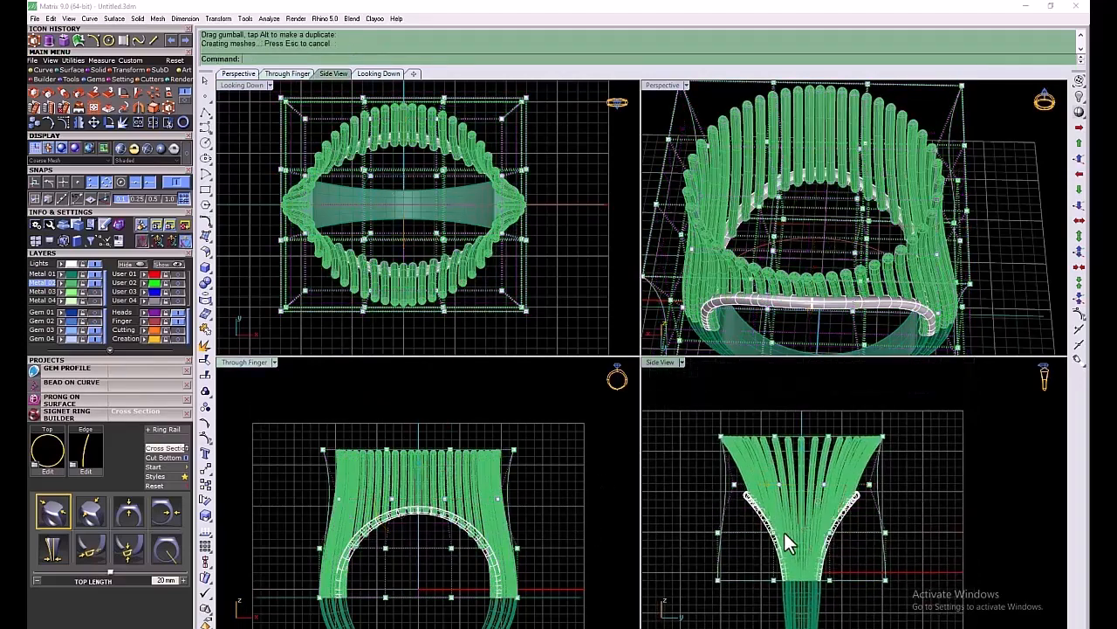
# Try scaling the lower middle row of cage points inward in the Side View, and undo that scaling
pyautogui.moveTo(695, 517); pyautogui.dragTo(925, 542)
pyautogui.scroll(4, 726, 536)
pyautogui.moveTo(714, 528); pyautogui.dragTo(724, 531)
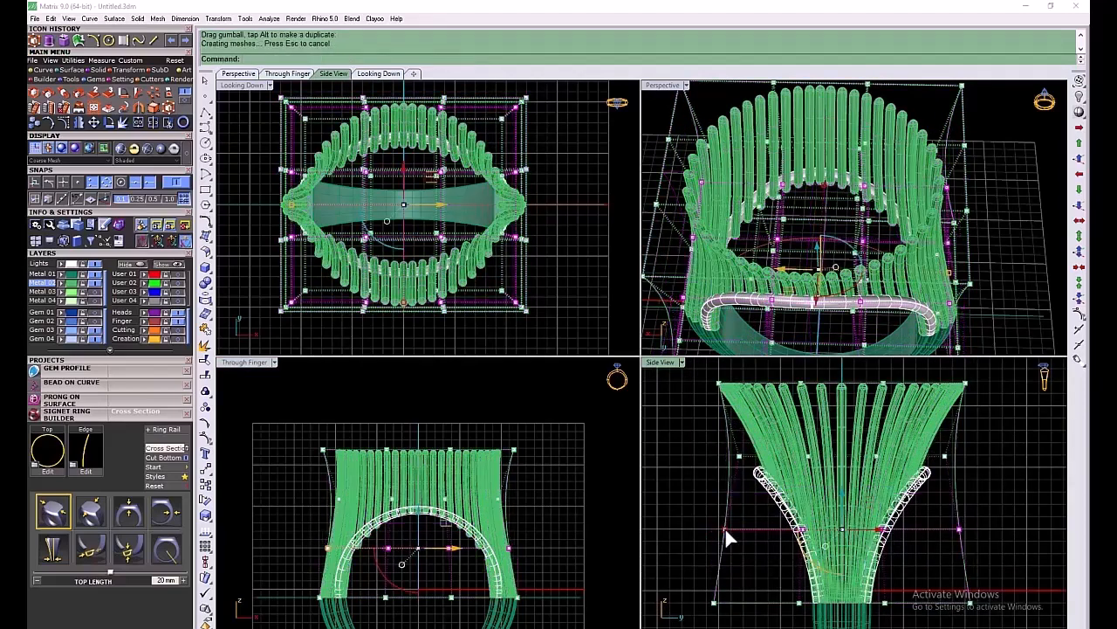
pyautogui.click(172, 41)
pyautogui.click(172, 41)
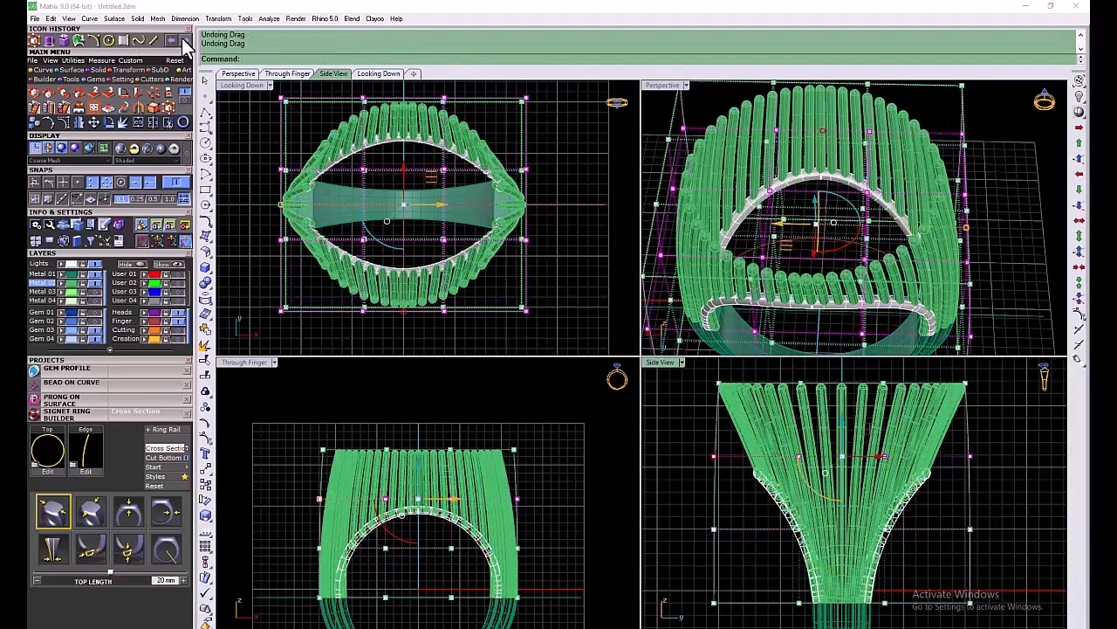
pyautogui.click(183, 41)
# Create a global bounding-box cage edit around the white arched rods on the Lights layer, using the World coordinate system
pyautogui.press('Escape')
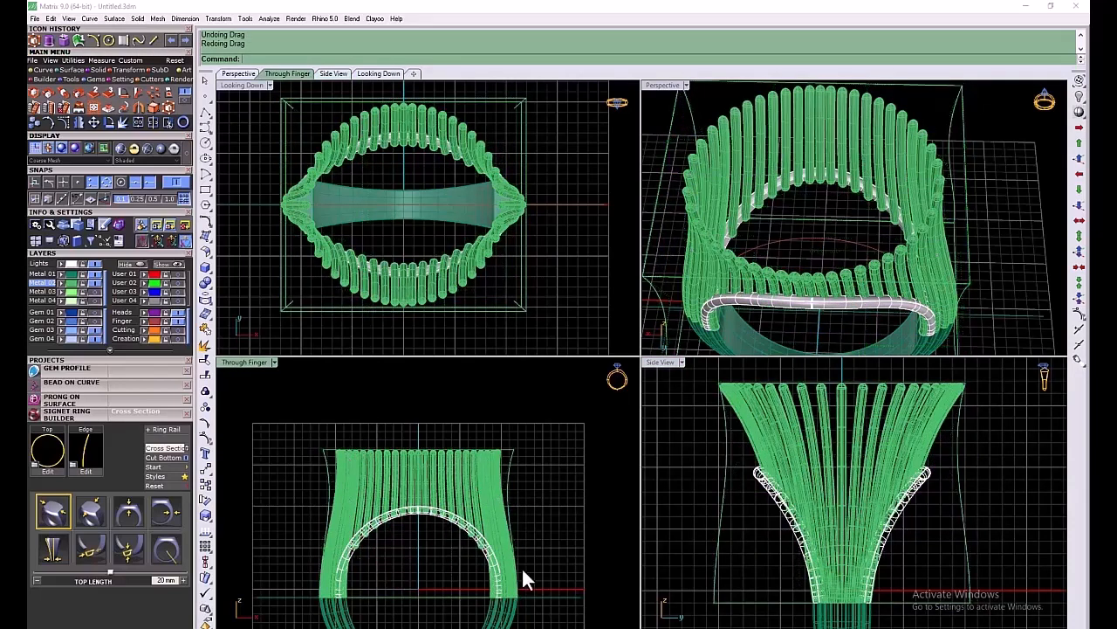
pyautogui.click(72, 264)
pyautogui.click(164, 104)
pyautogui.click(296, 60)
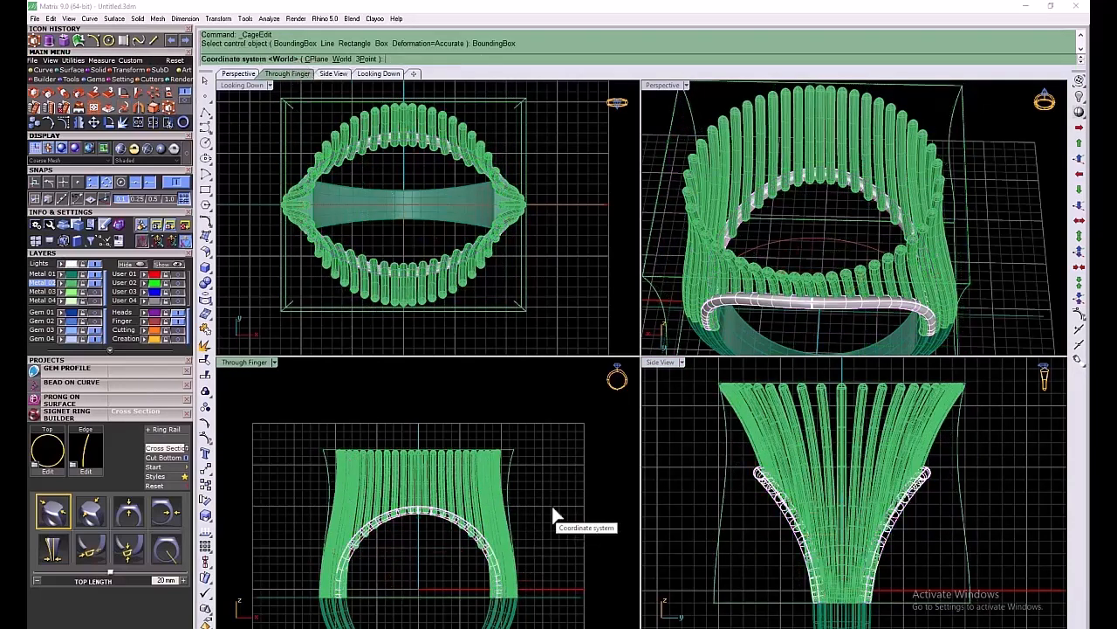
pyautogui.rightClick(555, 499)
pyautogui.rightClick(559, 493)
pyautogui.rightClick(558, 490)
# Scale the upper three rows of the arched rods' cage points slightly inward in the Side View
pyautogui.moveTo(748, 522); pyautogui.dragTo(953, 452)
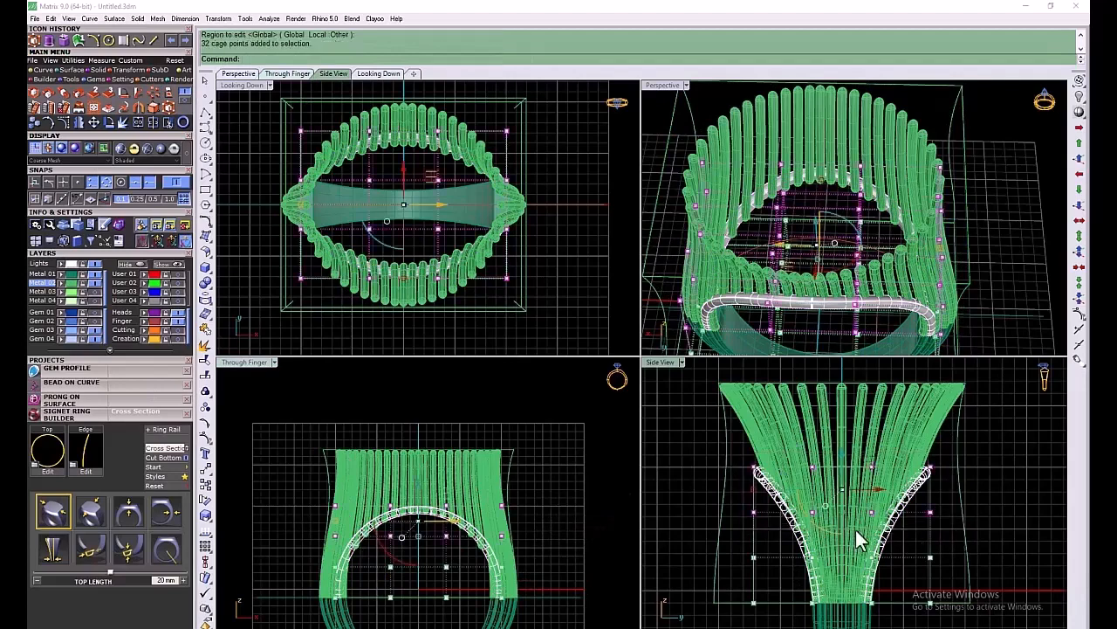
pyautogui.moveTo(760, 500); pyautogui.dragTo(762, 499)
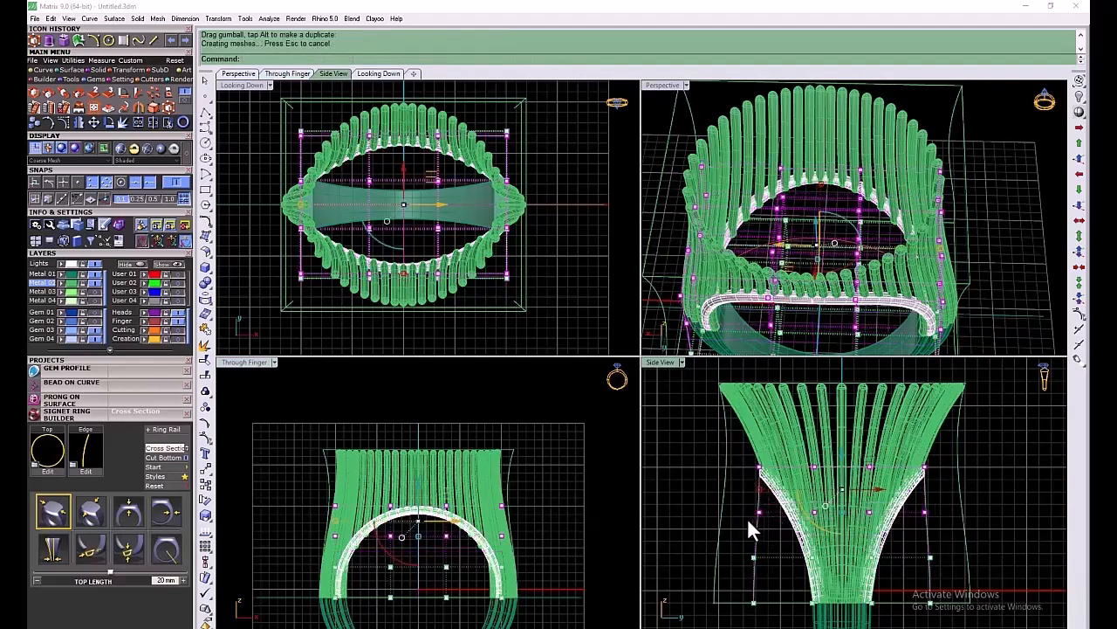
pyautogui.moveTo(730, 548); pyautogui.dragTo(762, 557)
pyautogui.click(726, 509)
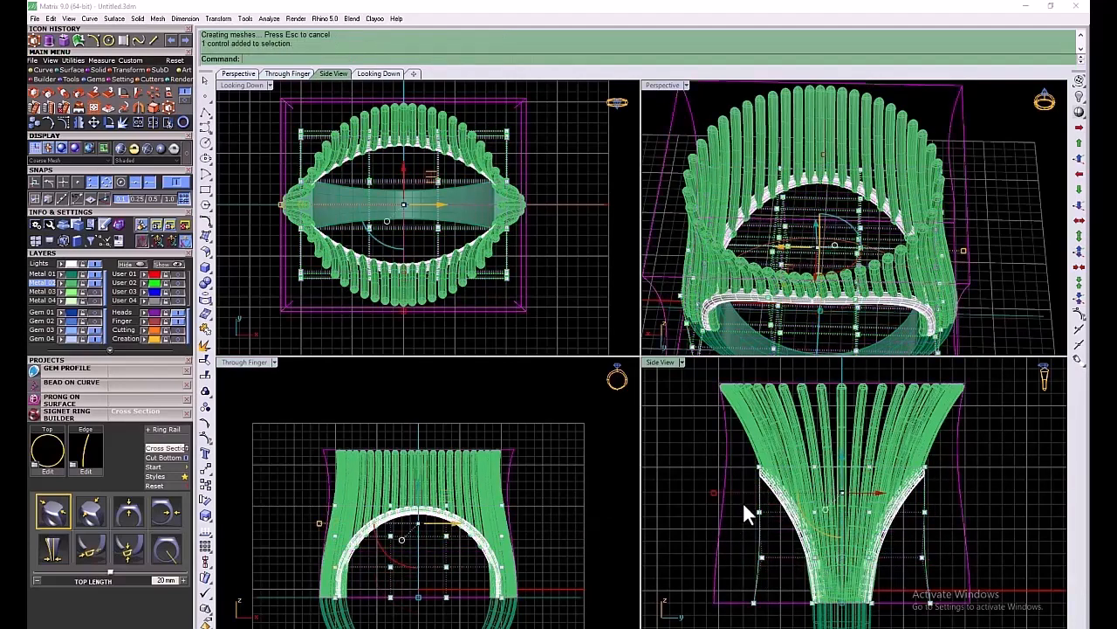
pyautogui.moveTo(742, 501); pyautogui.dragTo(950, 537)
pyautogui.moveTo(755, 511); pyautogui.dragTo(765, 510)
pyautogui.click(737, 502)
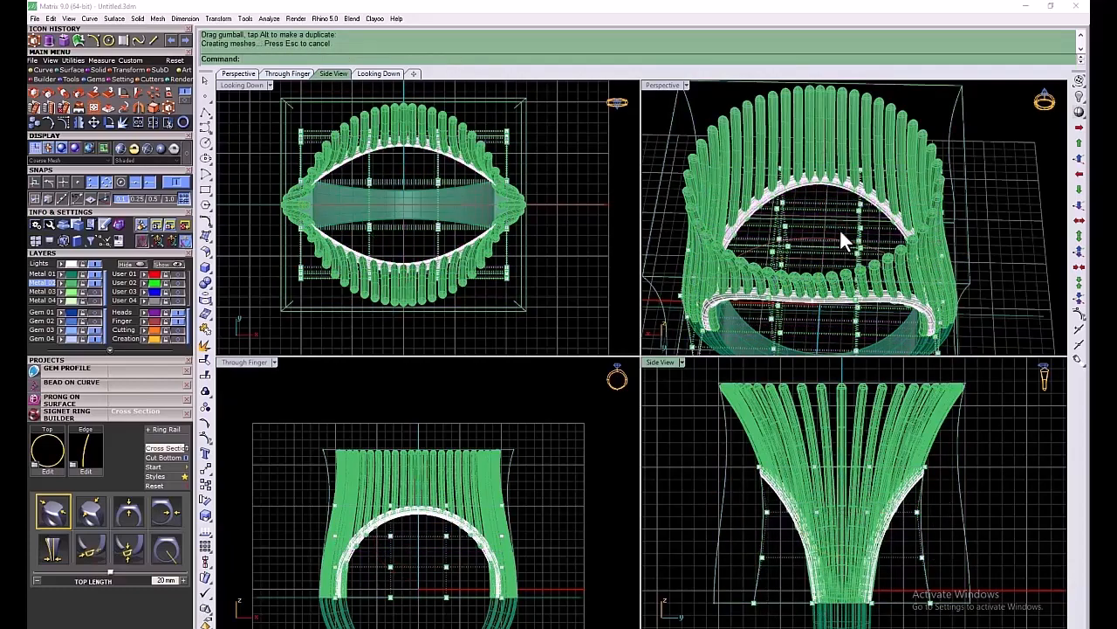
# Inspect the reshaped arched rods from the side and delete both cage controls around the upper shank
pyautogui.moveTo(840, 229); pyautogui.dragTo(869, 183, button='right')
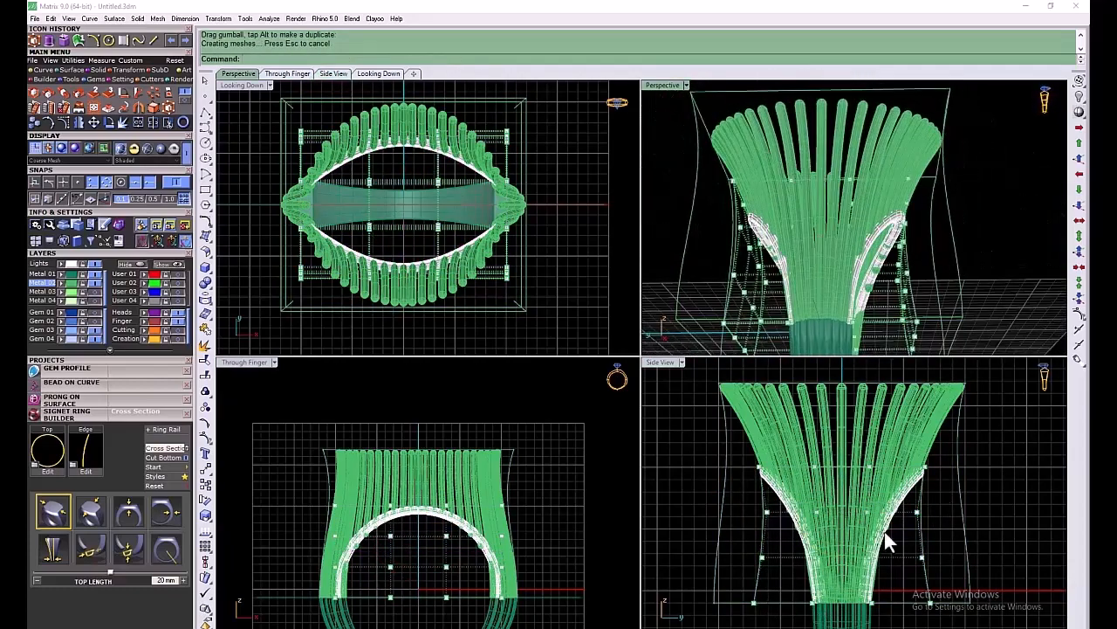
pyautogui.scroll(-4, 796, 539)
pyautogui.press('Escape')
pyautogui.moveTo(785, 561); pyautogui.dragTo(703, 578)
pyautogui.press('Delete')
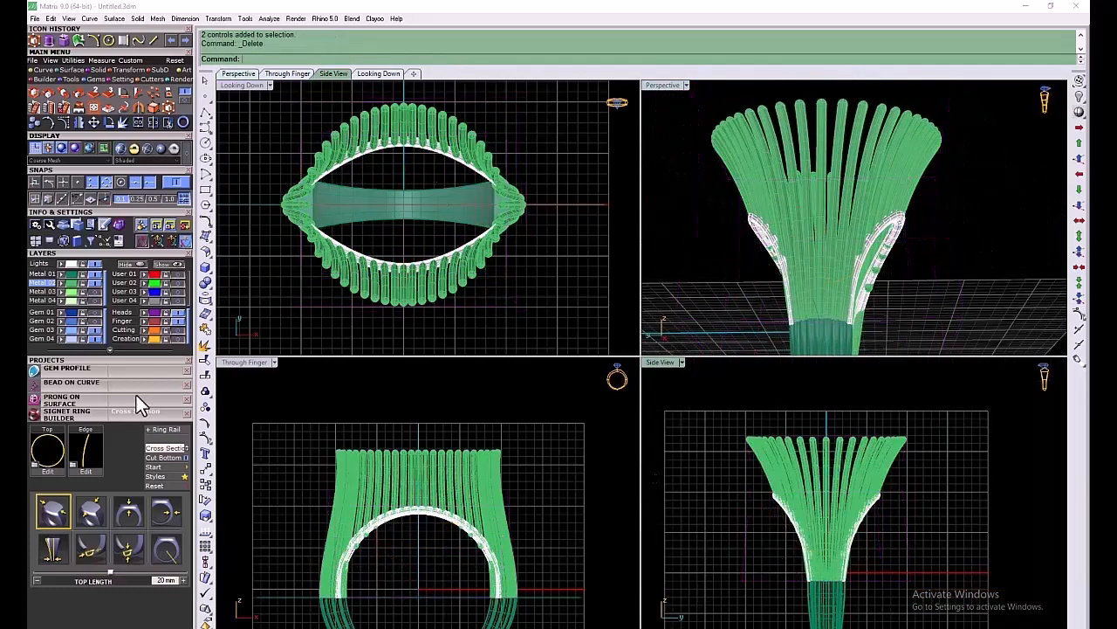
# In the Side View, move one arched pipe inward against the upright pipes and rotate it slightly about its upper end
pyautogui.click(95, 301)
pyautogui.doubleClick(668, 84)
pyautogui.moveTo(648, 188)
pyautogui.mouseDown(button='right')
pyautogui.moveTo(651, 145)
pyautogui.moveTo(768, 198)
pyautogui.moveTo(604, 250)
pyautogui.moveTo(579, 299)
pyautogui.moveTo(482, 248)
pyautogui.moveTo(689, 252)
pyautogui.moveTo(664, 197)
pyautogui.mouseUp(button='right')
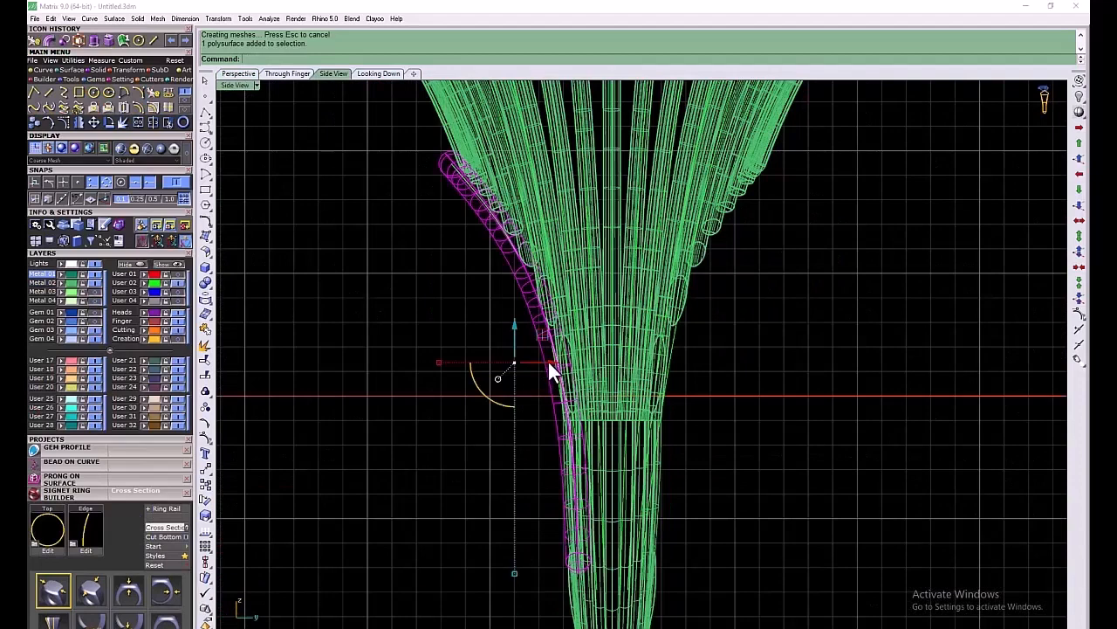
pyautogui.moveTo(548, 361); pyautogui.dragTo(564, 370)
pyautogui.click(462, 156)
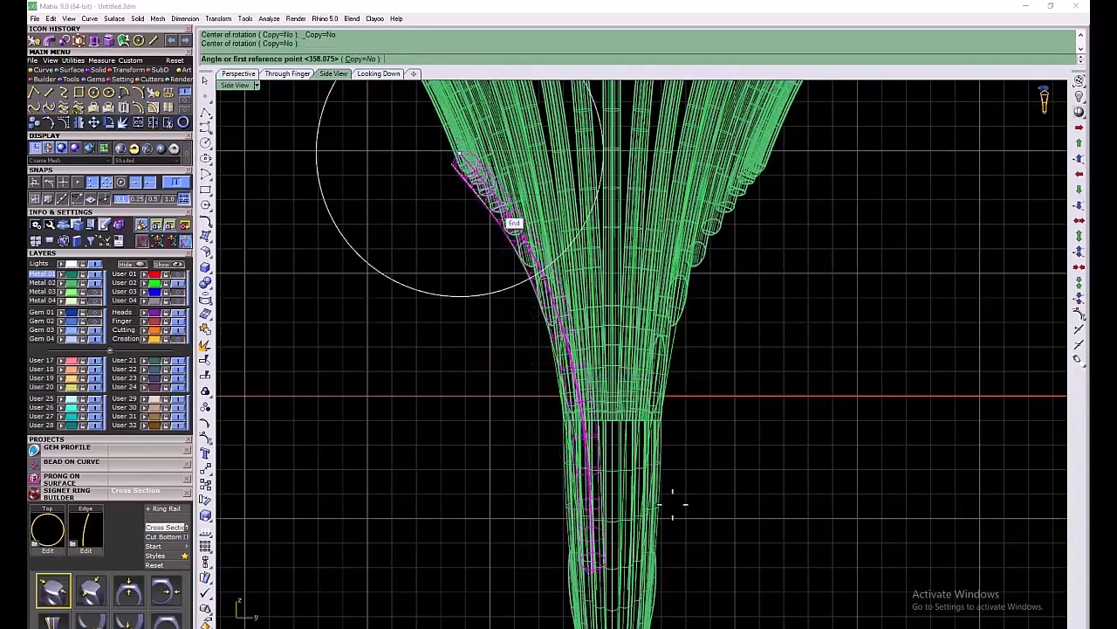
pyautogui.click(596, 568)
pyautogui.click(595, 587)
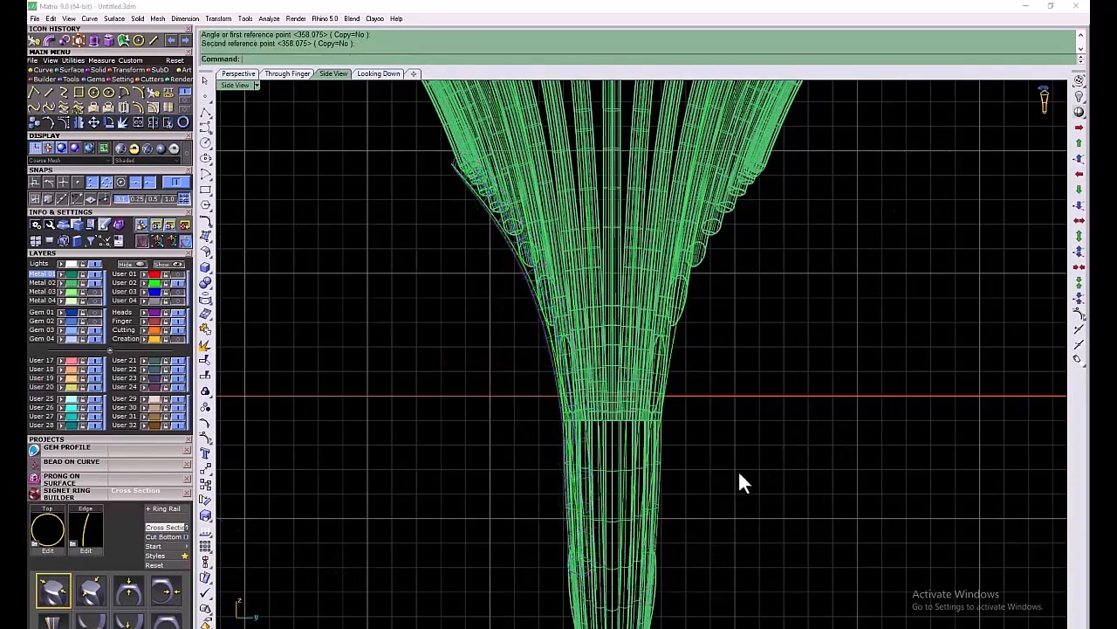
# Extrude a solid cutter through the finger hole and subtract it from the repositioned arched pipe with Boolean Difference
pyautogui.click(93, 40)
pyautogui.click(958, 393)
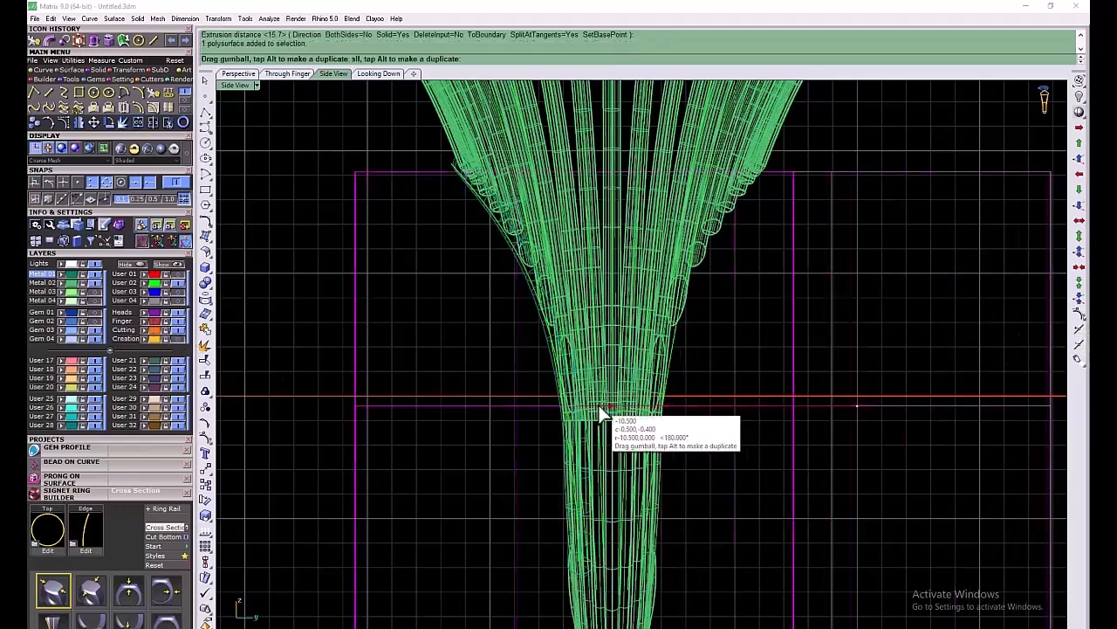
pyautogui.click(64, 40)
pyautogui.click(455, 159)
pyautogui.click(454, 164)
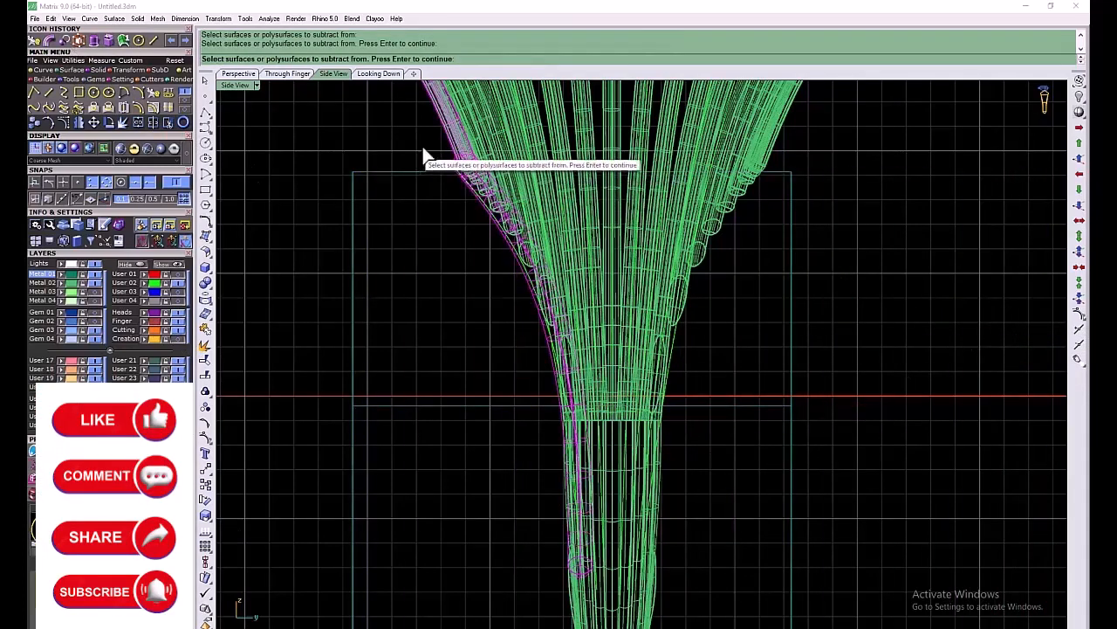
pyautogui.keyDown('ctrl'); pyautogui.click(446, 139); pyautogui.keyUp('ctrl')
pyautogui.press('Return')
pyautogui.click(396, 172)
pyautogui.press('Return')
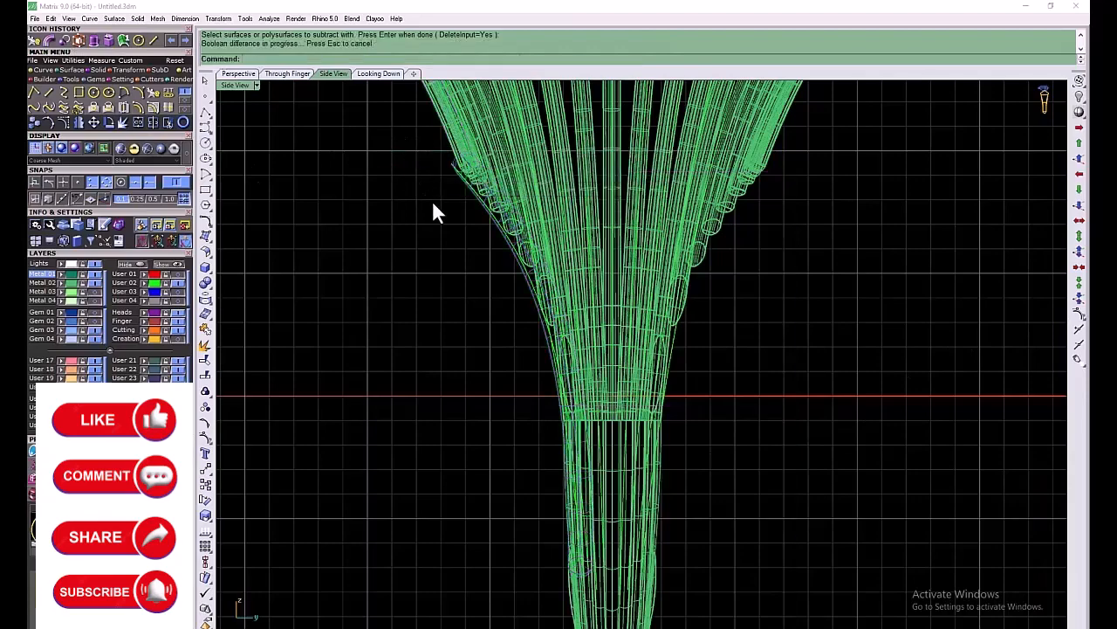
# Mirror the trimmed arched pipe to the opposite side of the ring using the YAxis option
pyautogui.doubleClick(235, 85)
pyautogui.scroll(6, 815, 162)
pyautogui.click(825, 151)
pyautogui.click(886, 200)
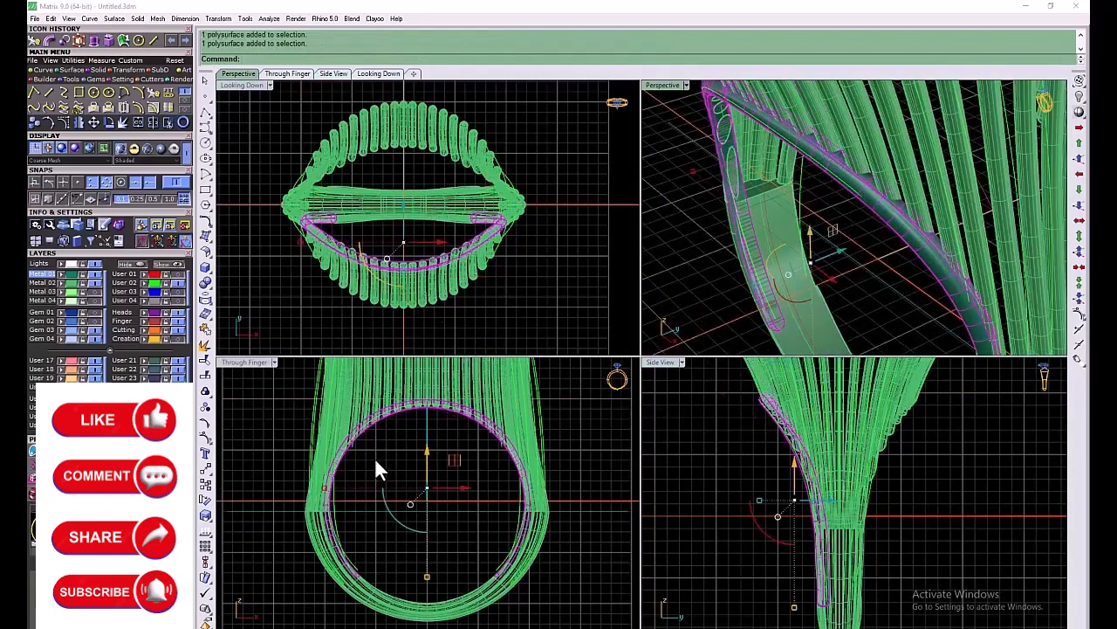
pyautogui.scroll(-6, 761, 459)
pyautogui.keyDown('ctrl'); pyautogui.moveTo(762, 460); pyautogui.dragTo(903, 514, button='right'); pyautogui.keyUp('ctrl')
pyautogui.press('m')
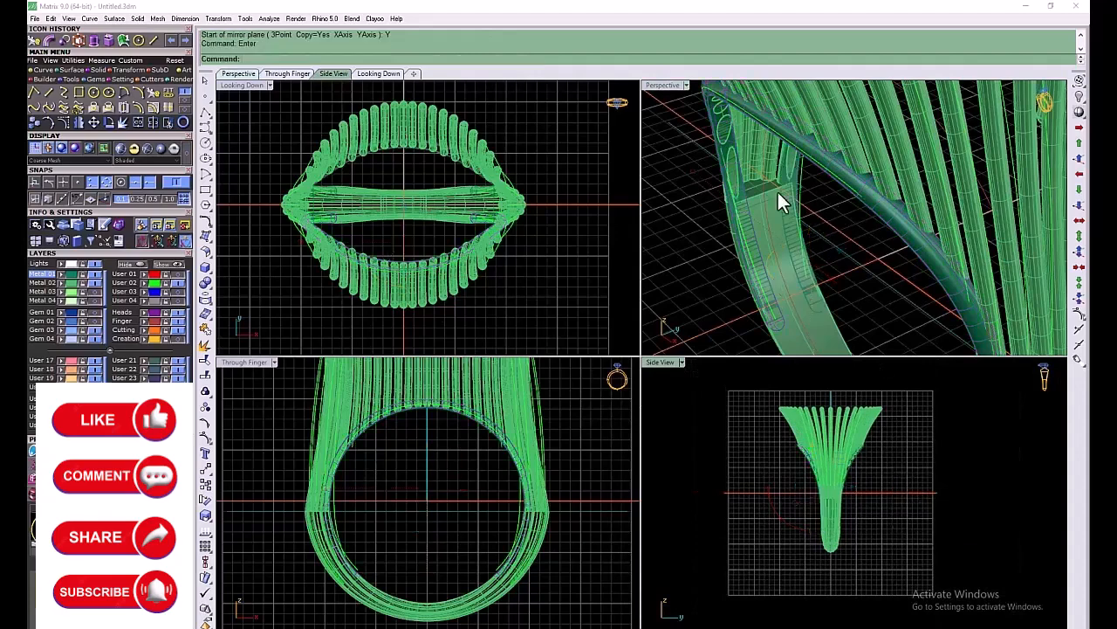
# Select the Metal 01 arched pipes and curves except one curve, and reassign them to another layer
pyautogui.scroll(-5, 779, 201)
pyautogui.click(74, 276)
pyautogui.keyDown('ctrl'); pyautogui.click(237, 204); pyautogui.keyUp('ctrl')
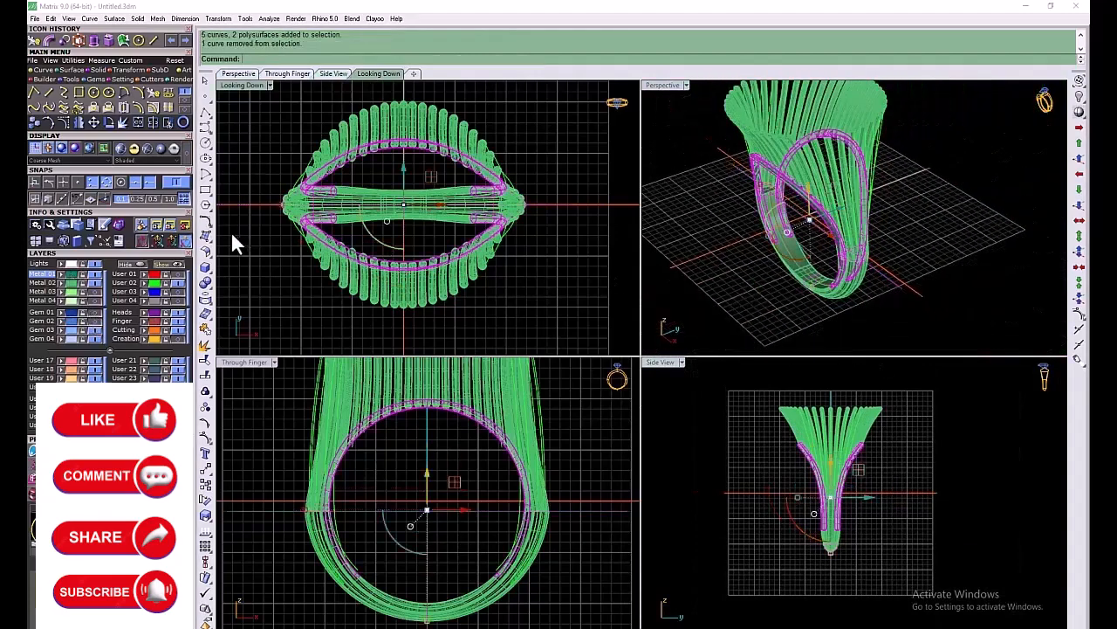
pyautogui.rightClick(50, 290)
pyautogui.click(178, 285)
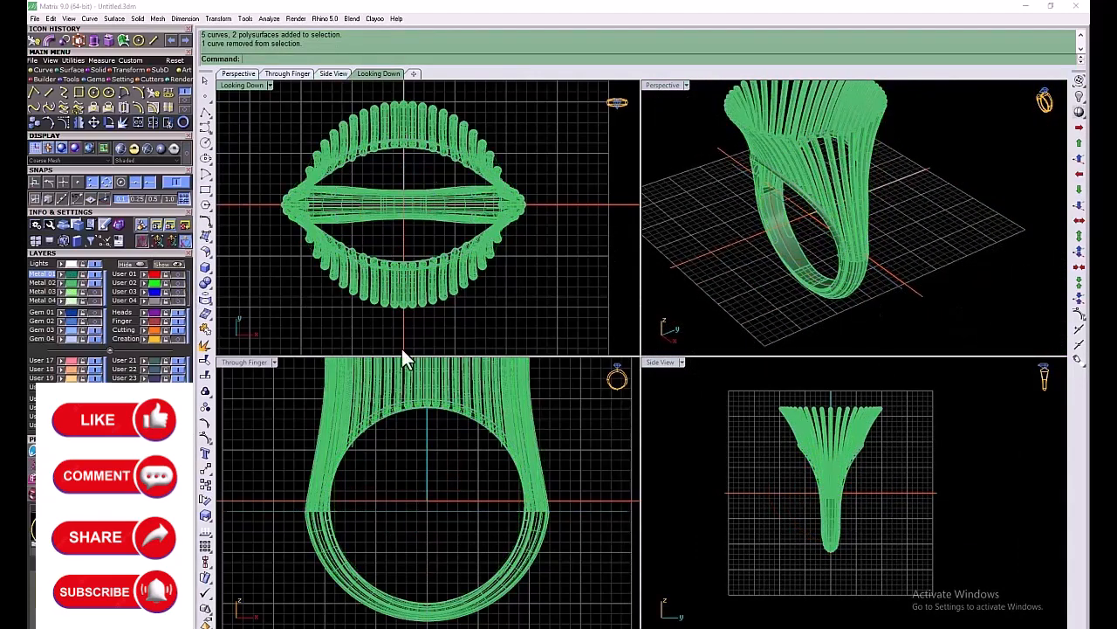
# Move the remaining Metal 01 curve to the Creation layer and hide that layer
pyautogui.click(71, 275)
pyautogui.click(143, 338)
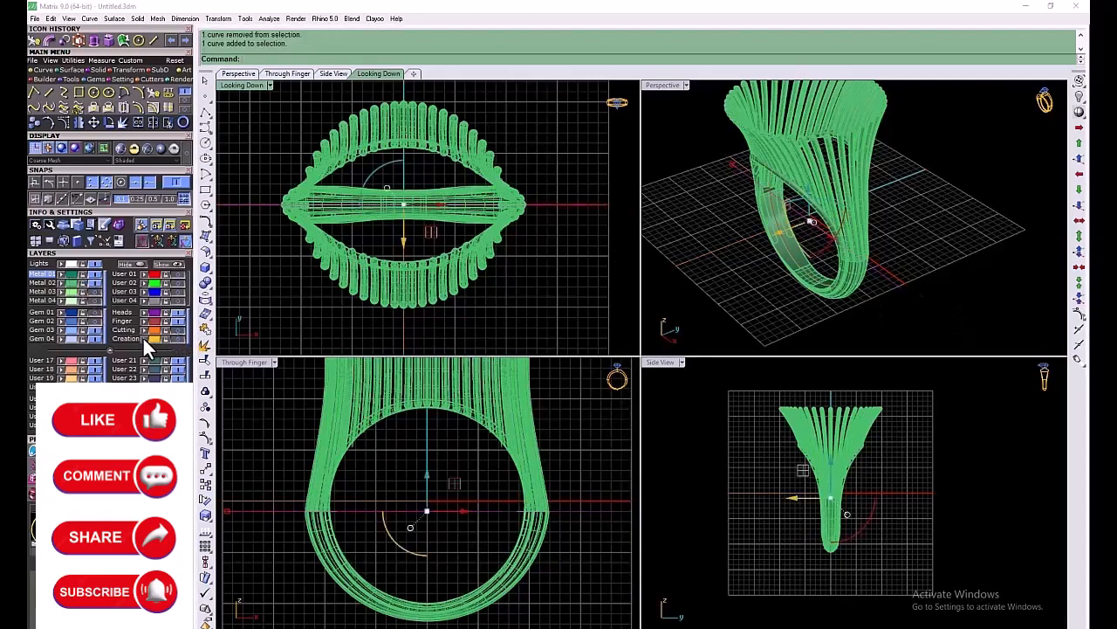
pyautogui.click(177, 339)
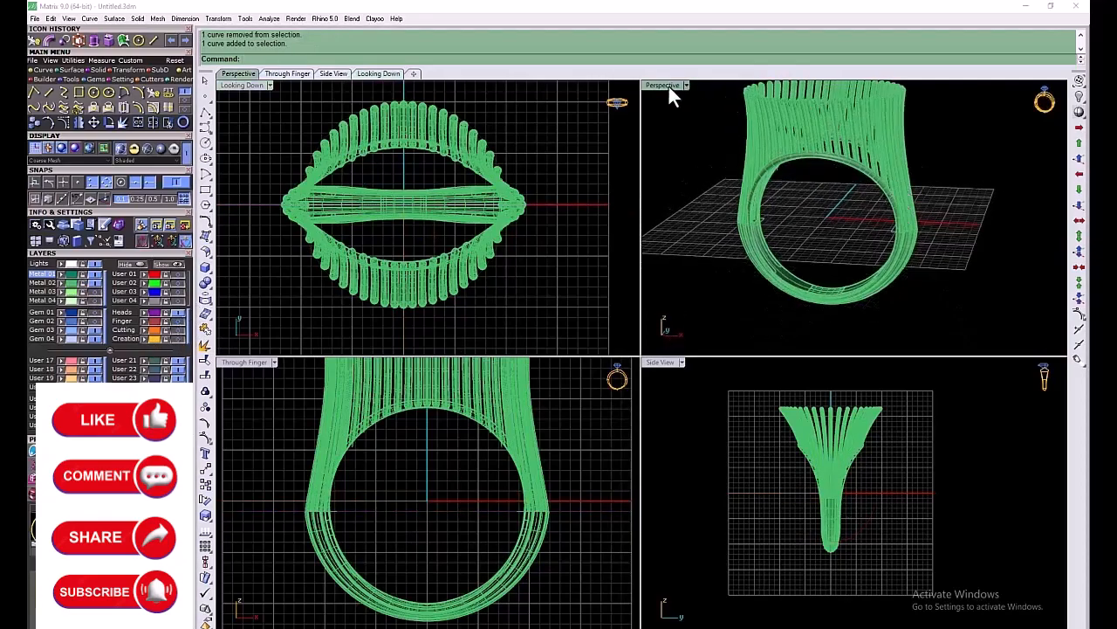
# Select the two leftover profile curves at the ends of the lower shank and move them to the Creation layer
pyautogui.doubleClick(665, 86)
pyautogui.scroll(5, 686, 367)
pyautogui.click(651, 375)
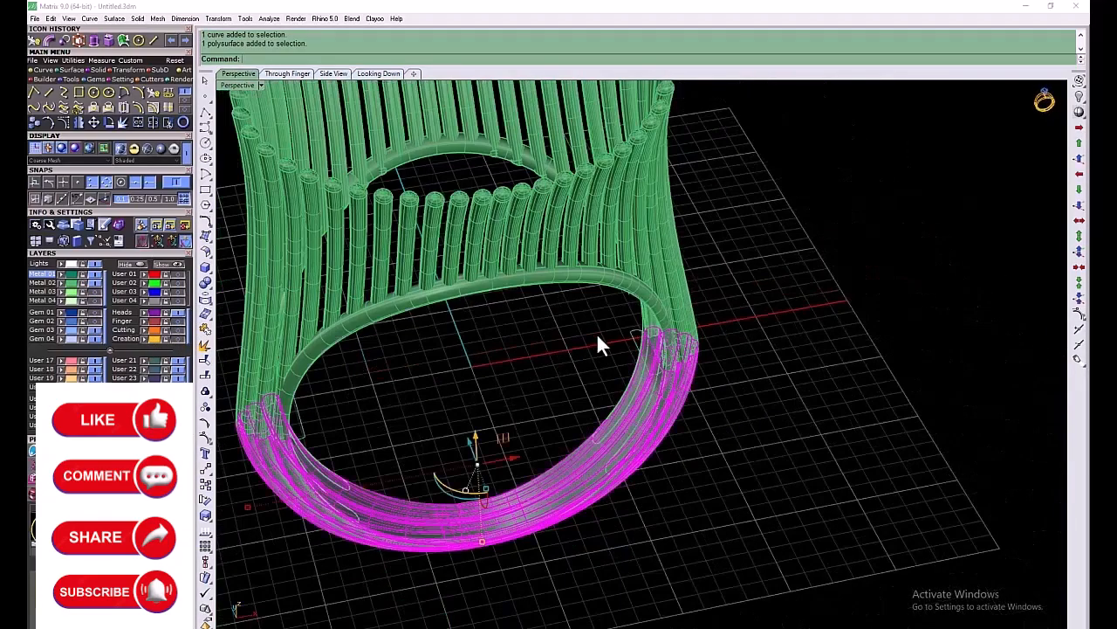
pyautogui.click(596, 332)
pyautogui.moveTo(596, 333); pyautogui.dragTo(626, 353, button='right')
pyautogui.keyDown('shift'); pyautogui.click(281, 342); pyautogui.keyUp('shift')
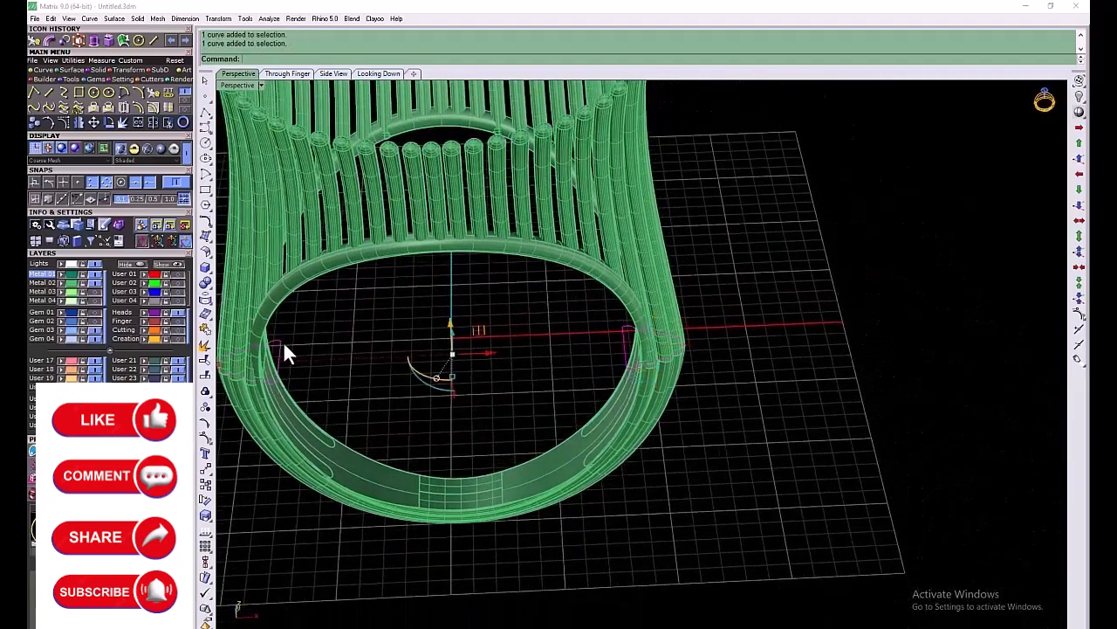
pyautogui.click(145, 337)
pyautogui.click(514, 355)
# Show the dome's hidden layers and set the Perspective view's display mode to Plastic
pyautogui.scroll(-5, 518, 358)
pyautogui.moveTo(521, 375); pyautogui.dragTo(530, 414, button='right')
pyautogui.click(92, 302)
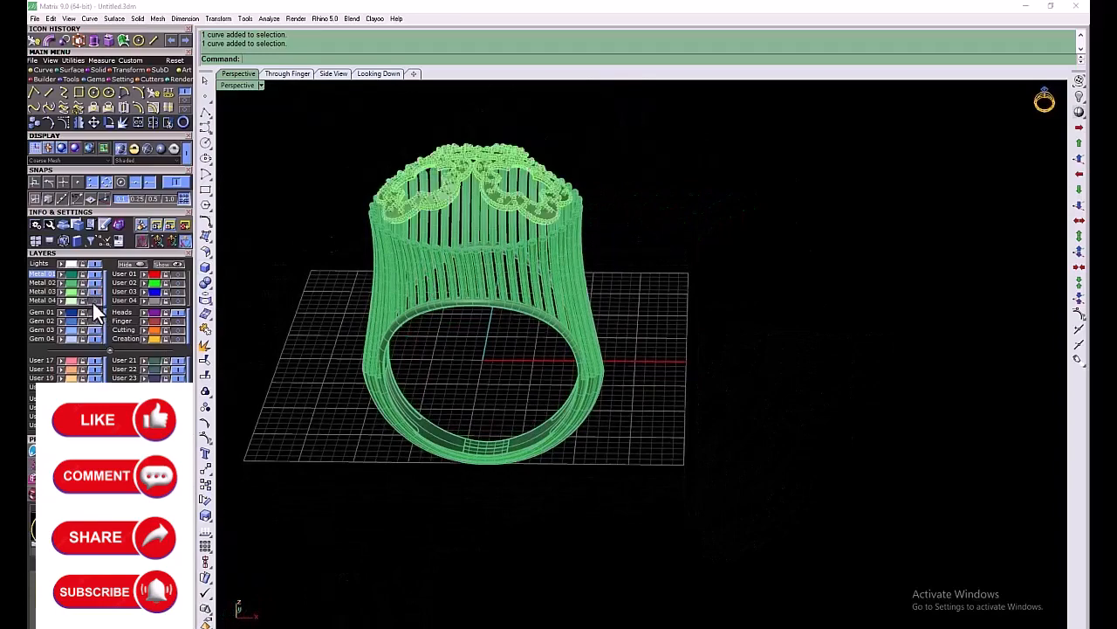
pyautogui.moveTo(445, 194); pyautogui.dragTo(506, 247, button='right')
pyautogui.click(260, 85)
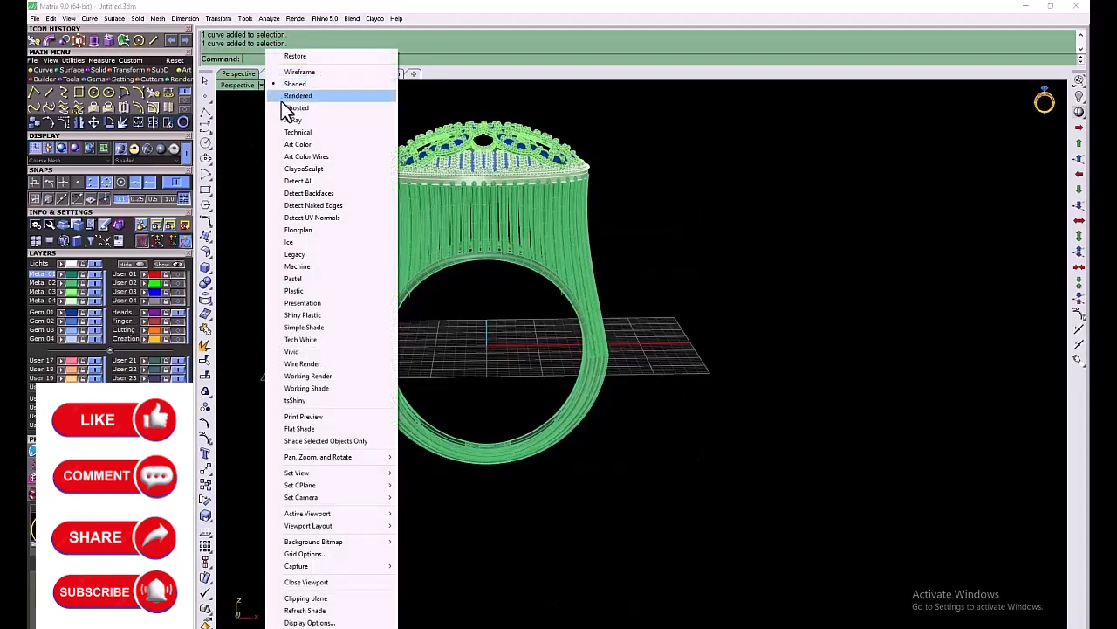
pyautogui.click(299, 324)
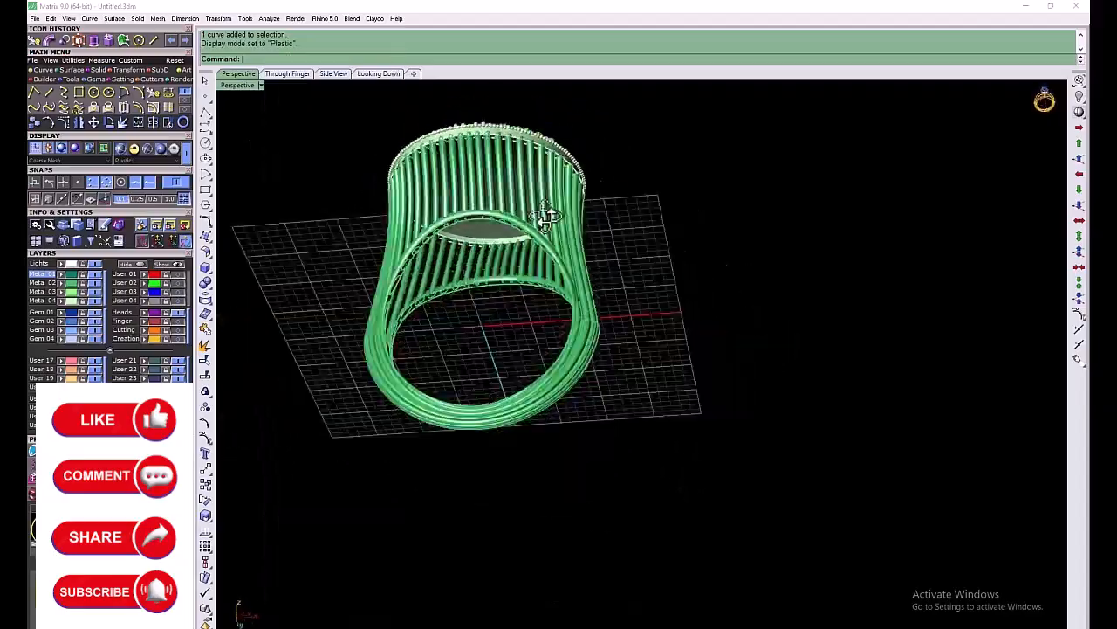